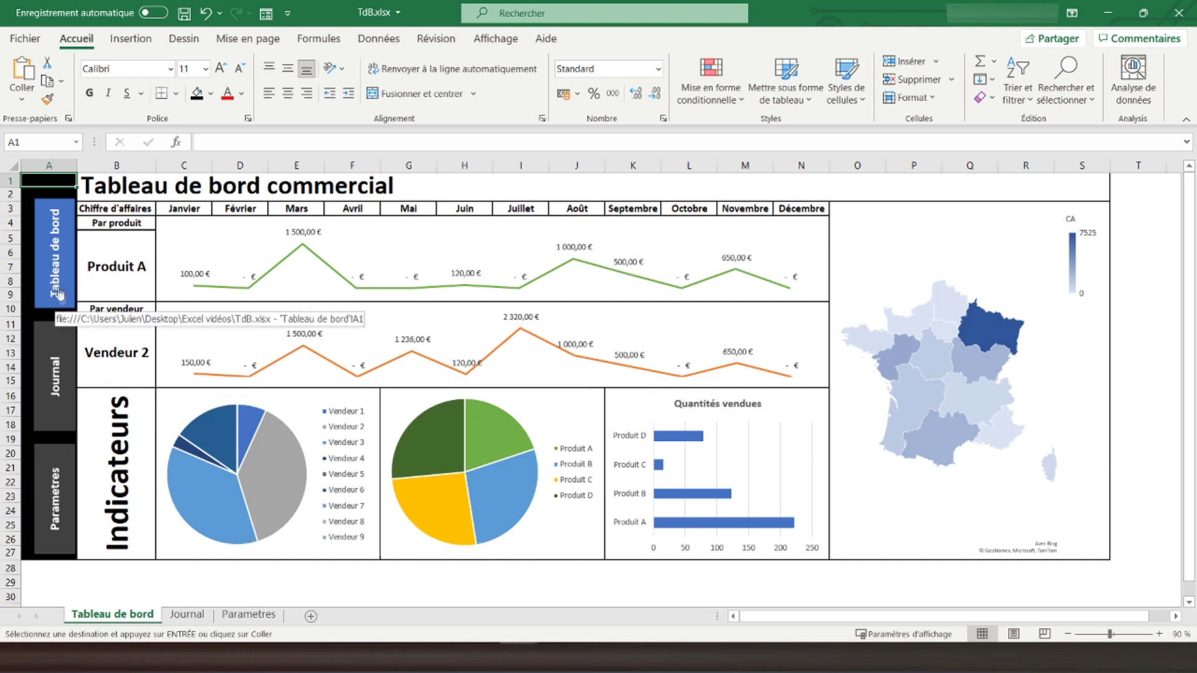
- Look through the Journal, Parametres and Tableau de bord sheets of the finished workbook
click(54, 371)
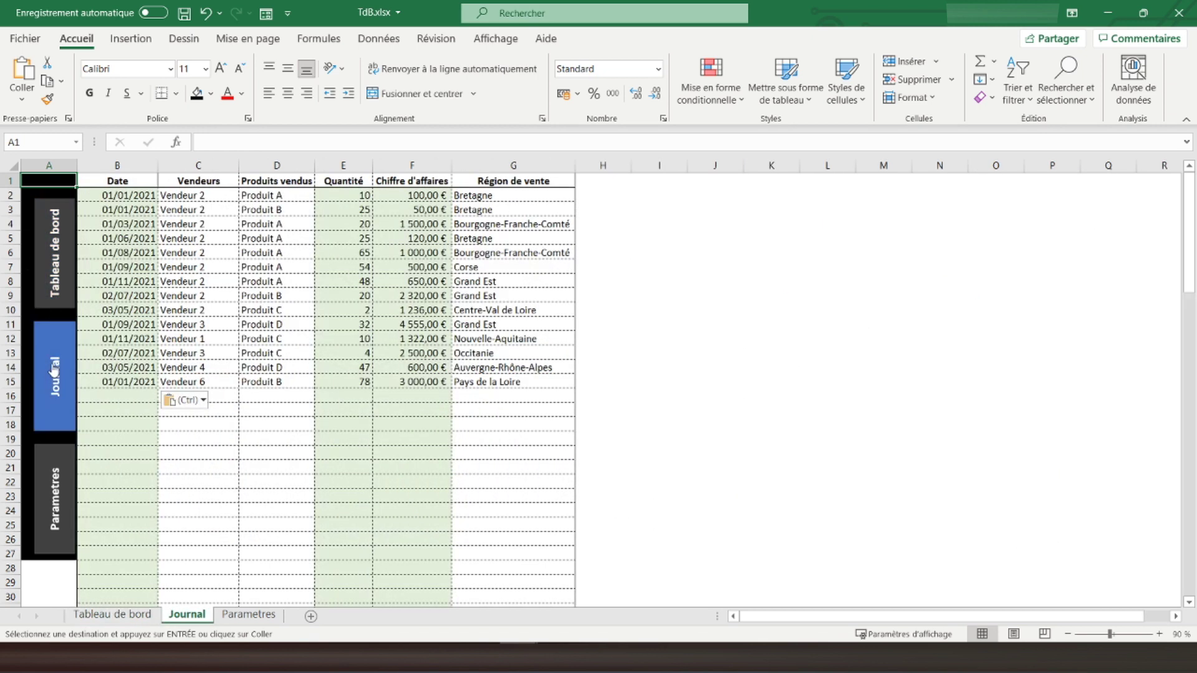
click(59, 489)
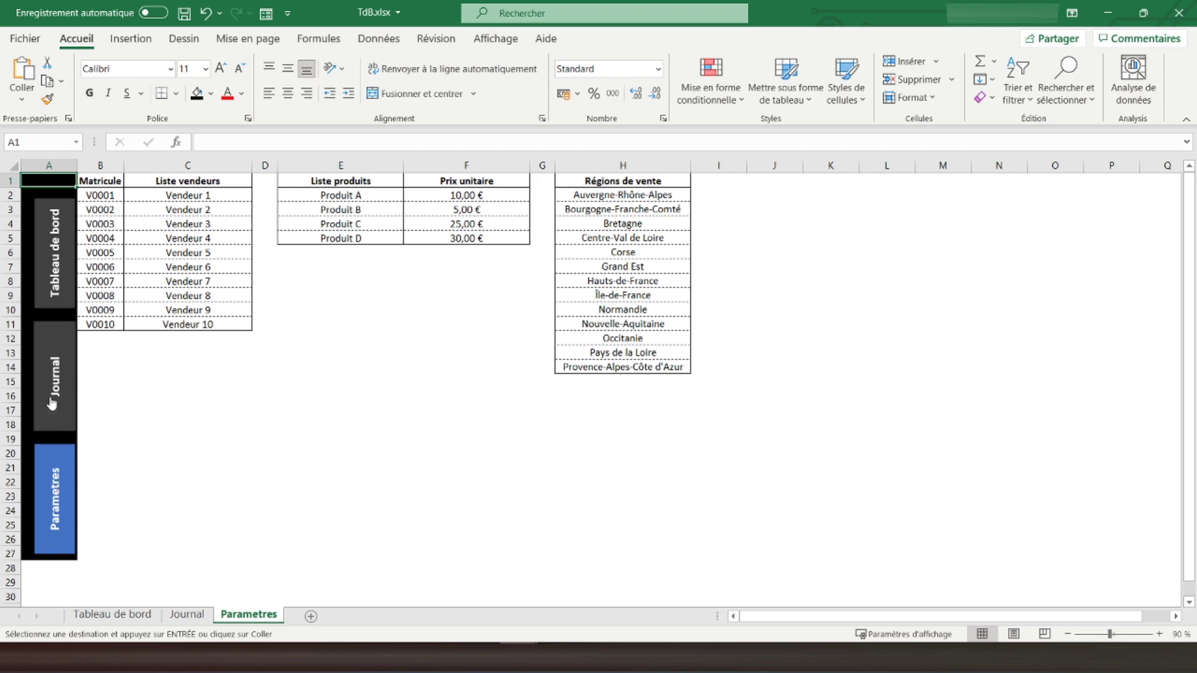
click(51, 377)
click(52, 282)
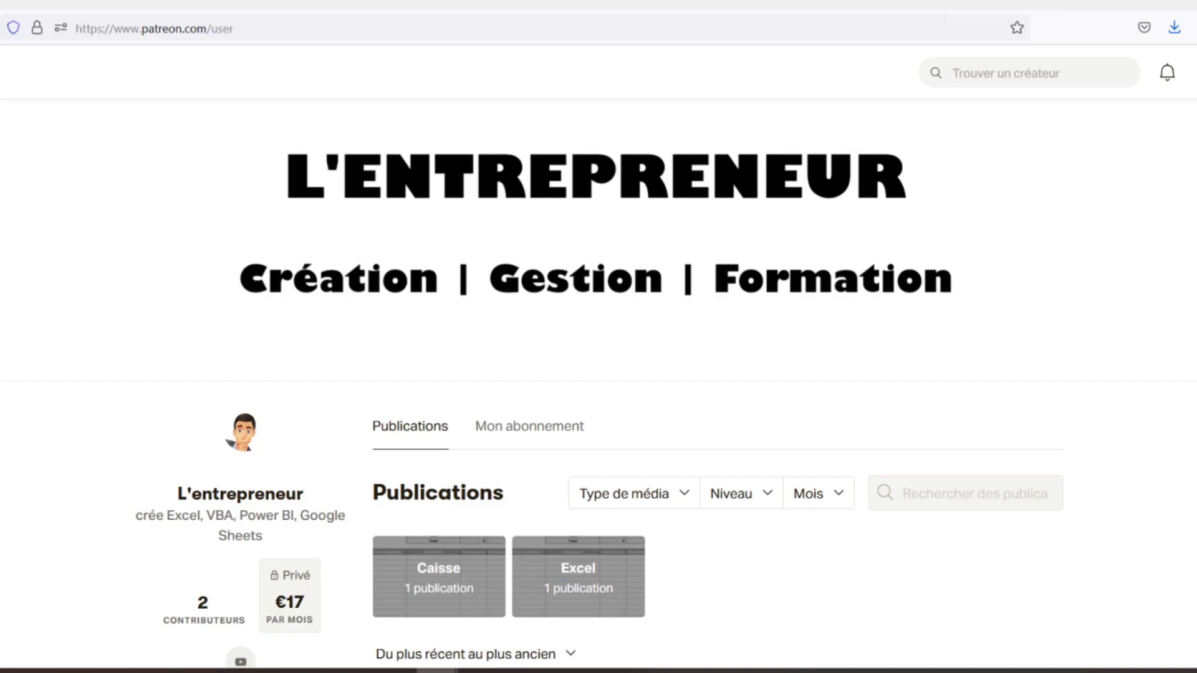
- Scroll the Patreon creator page down to the Feuilles de caisse post with caisse.xlsx
scroll(599, 386, down, 3)
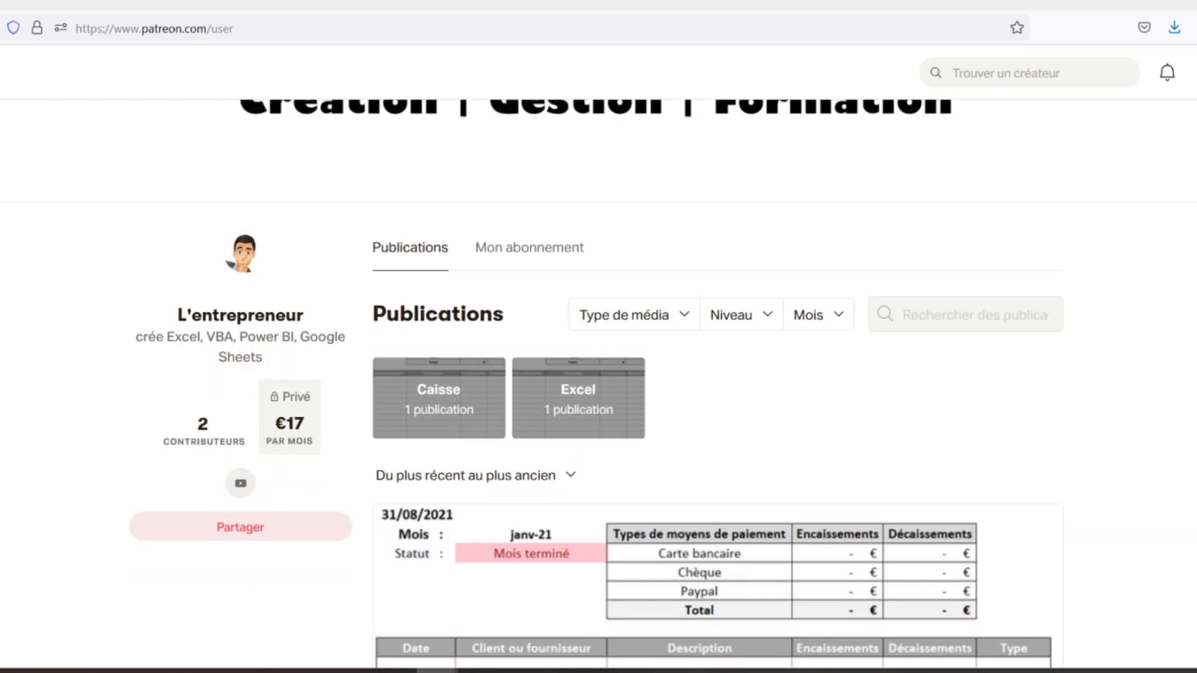
scroll(599, 380, down, 2)
scroll(598, 387, down, 2)
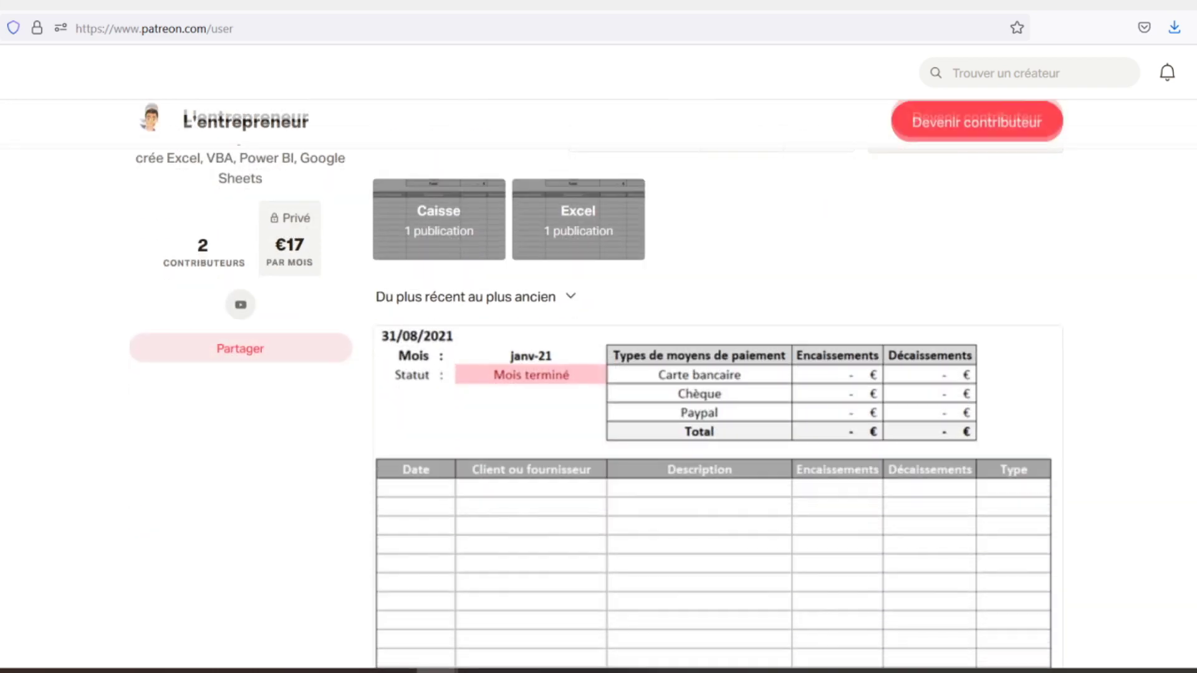
scroll(598, 386, down, 2)
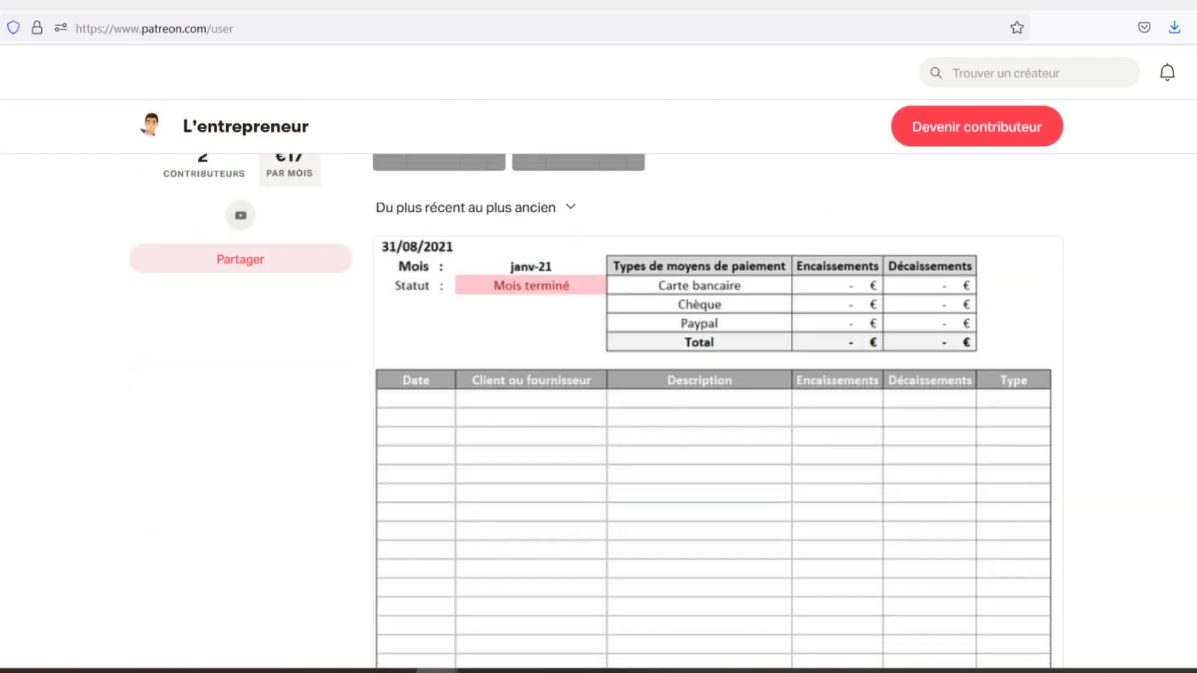
scroll(599, 386, down, 2)
scroll(599, 387, down, 2)
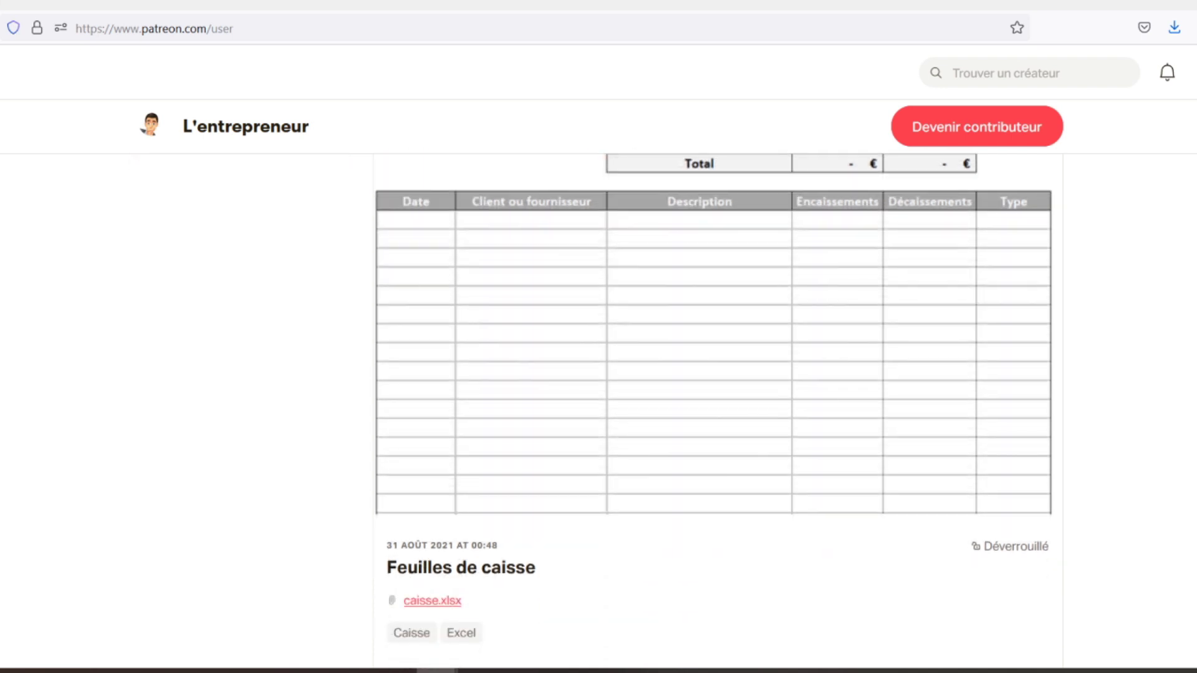
scroll(711, 387, down, 2)
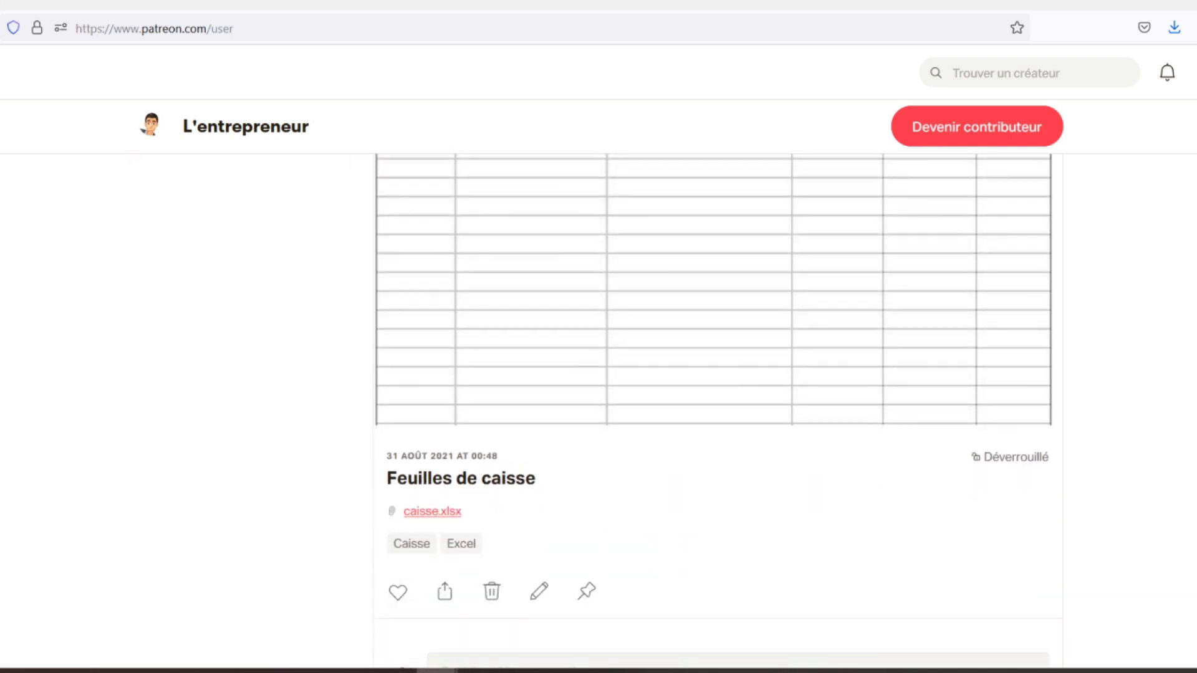
scroll(710, 387, down, 2)
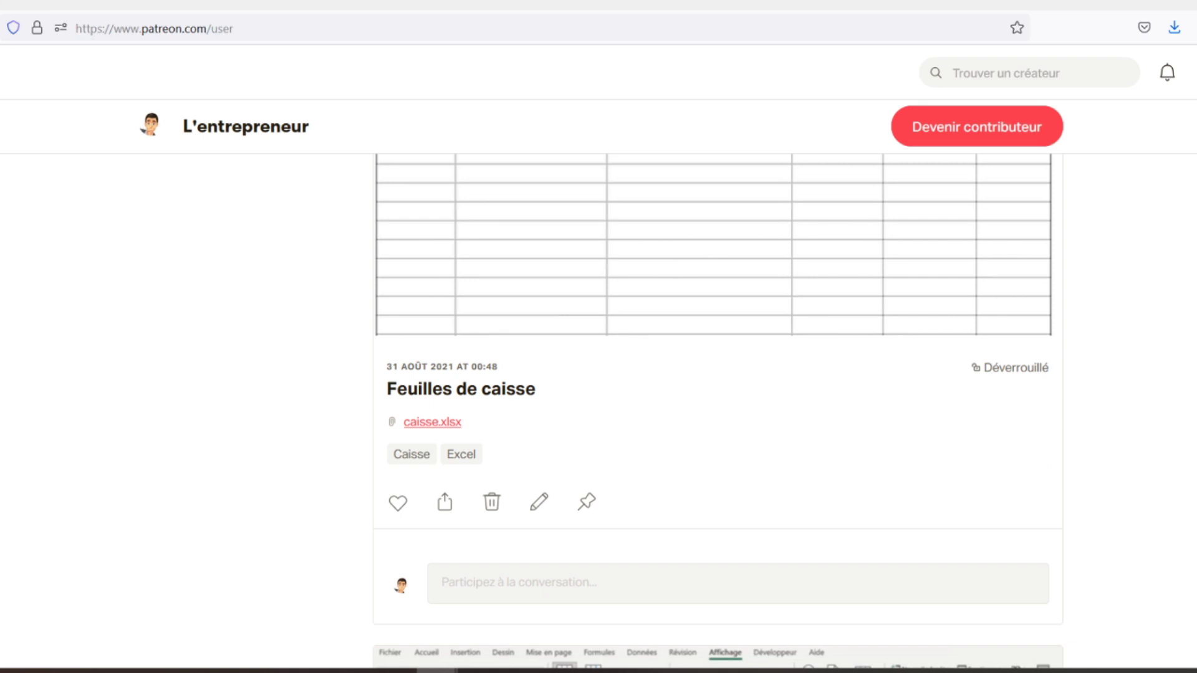
scroll(711, 387, down, 2)
scroll(711, 386, down, 2)
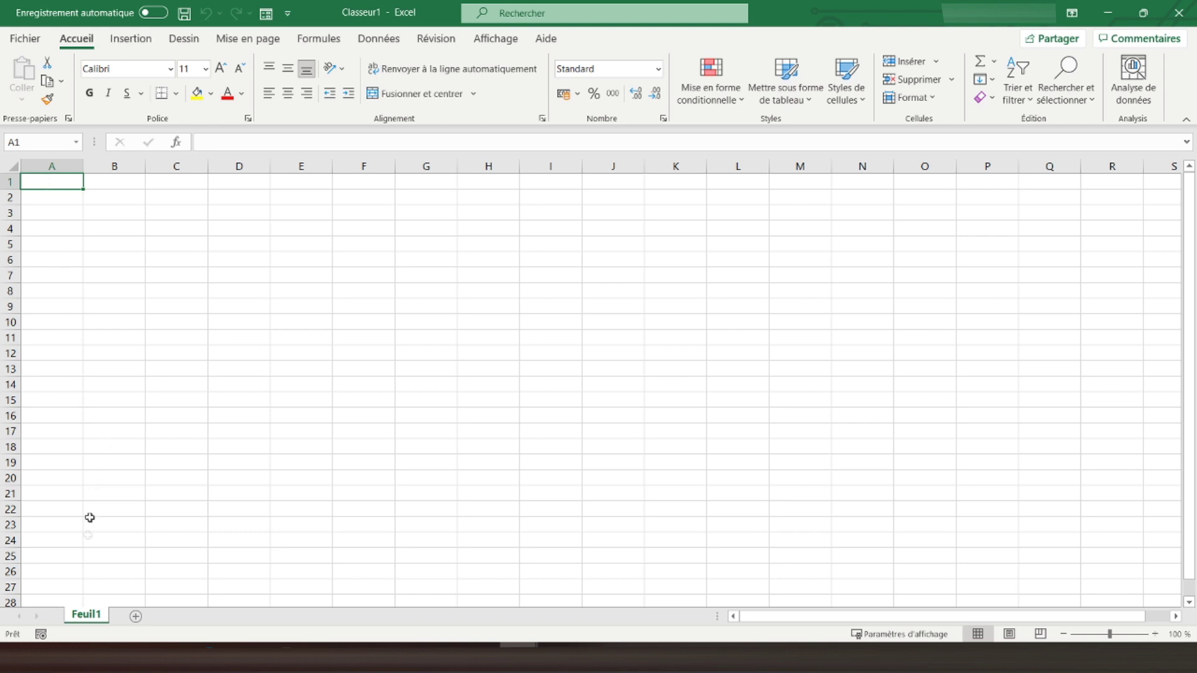
- Rename the Feuil1 tab to Parametres and select cell B1
double_click(92, 616)
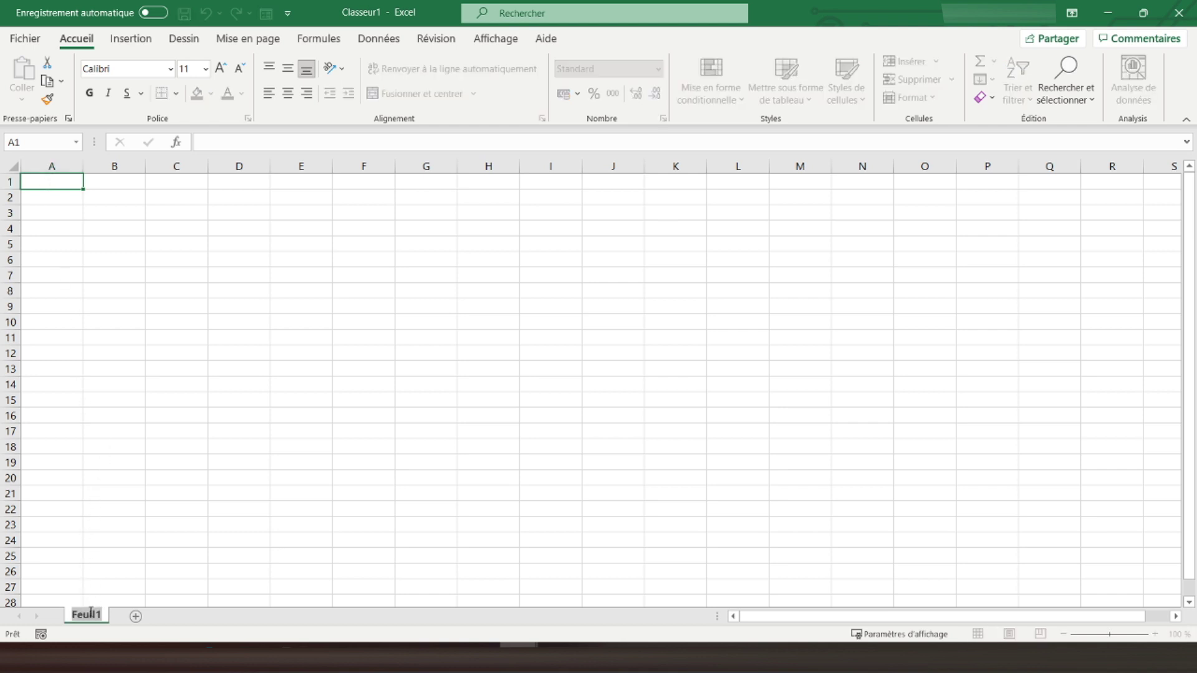
text(Parametres)
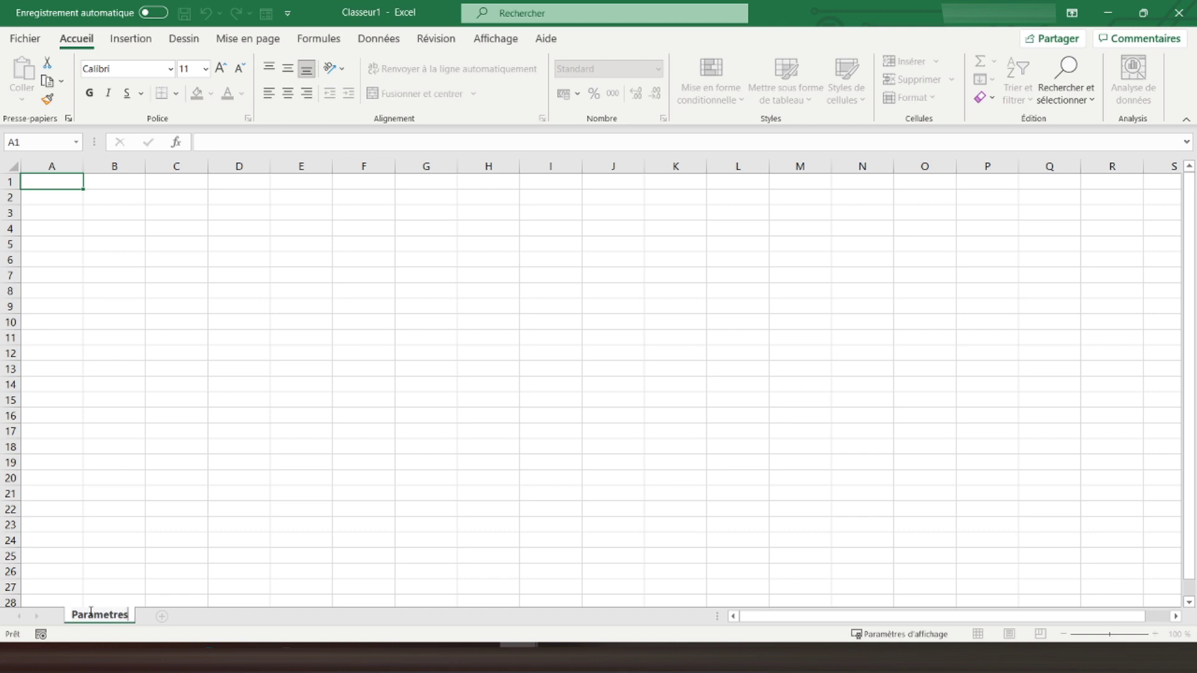
key(Return)
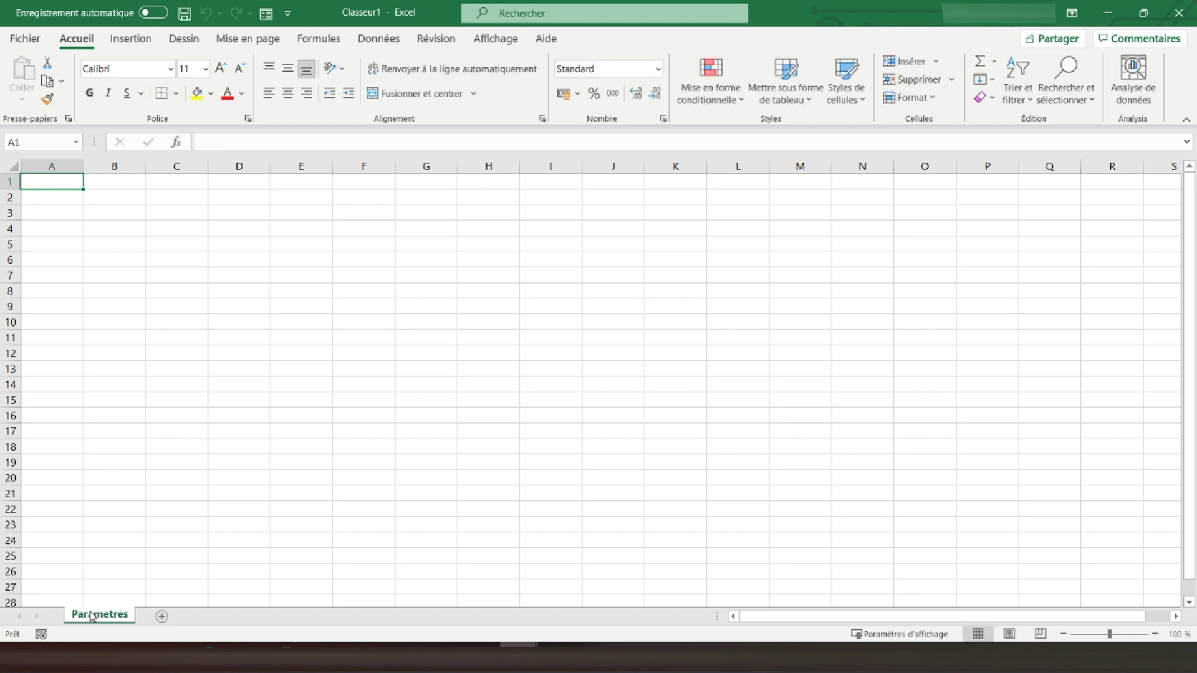
click(128, 185)
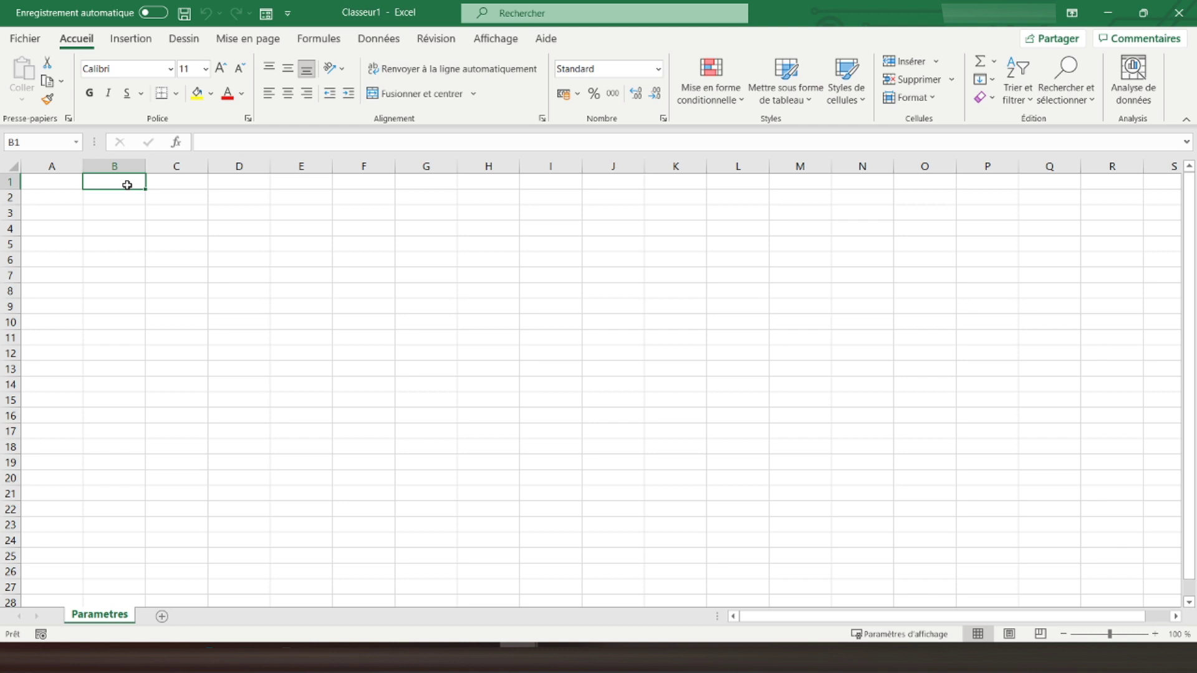
- Enter Matricule and Liste vendeurs headers in B1:C1, widen column C, and fill Vendeur 1 to Vendeur 10
text(Matricule)
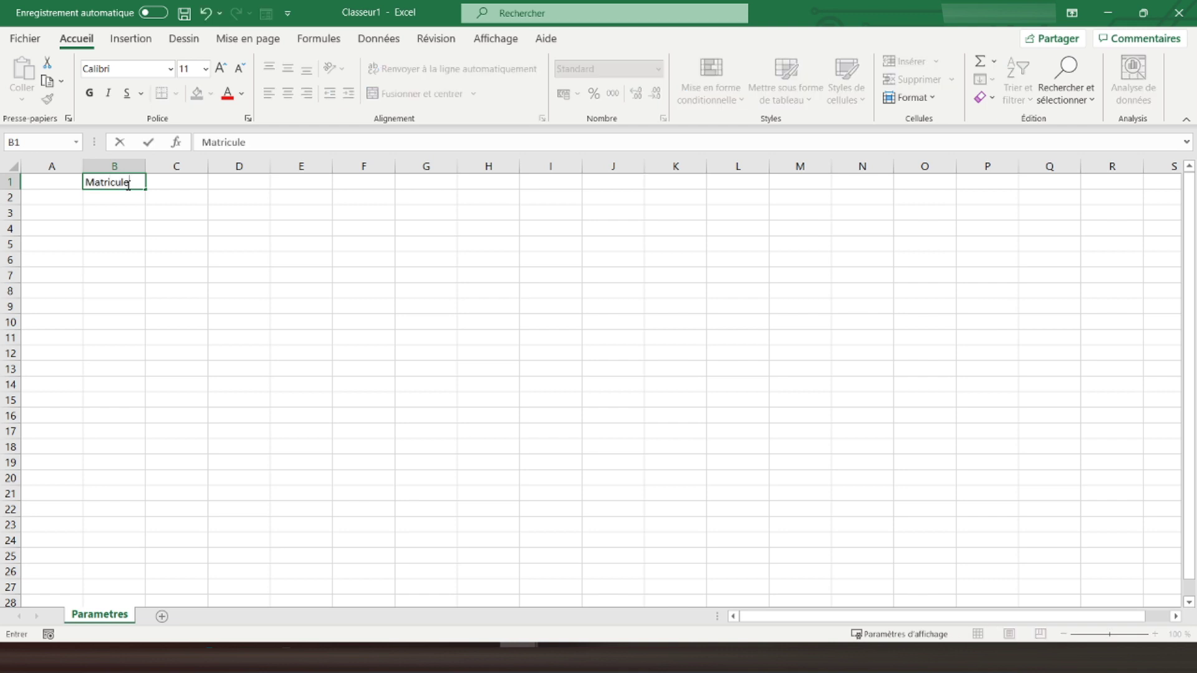
key(Tab)
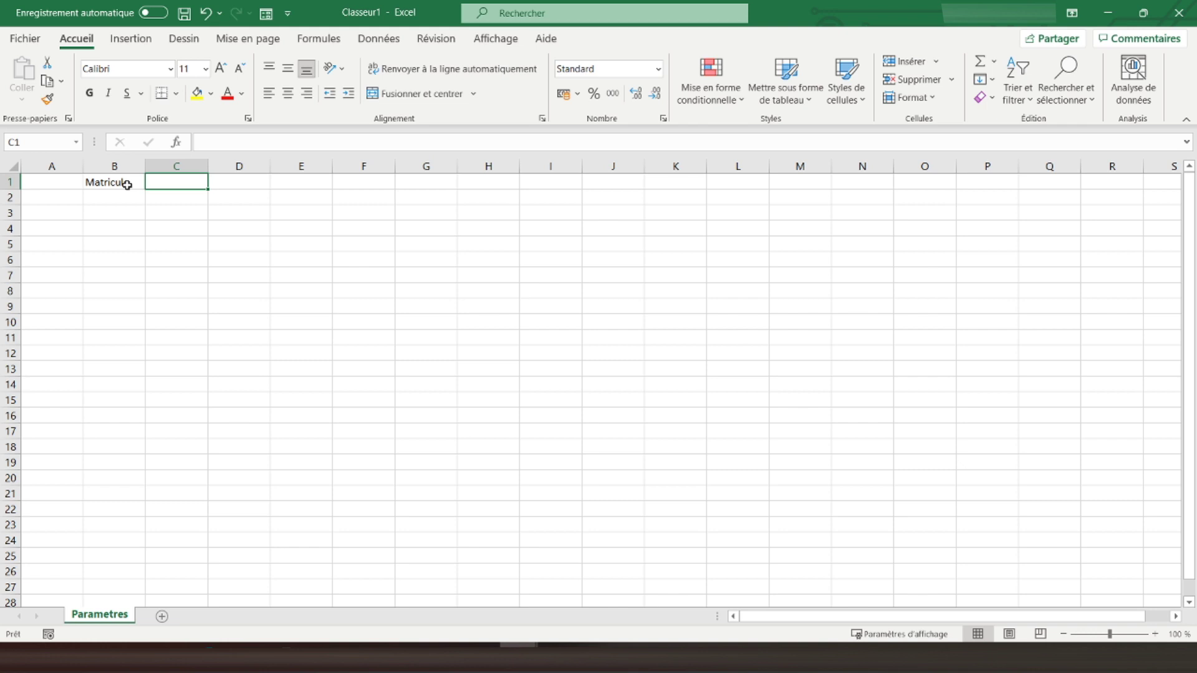
text(Liste)
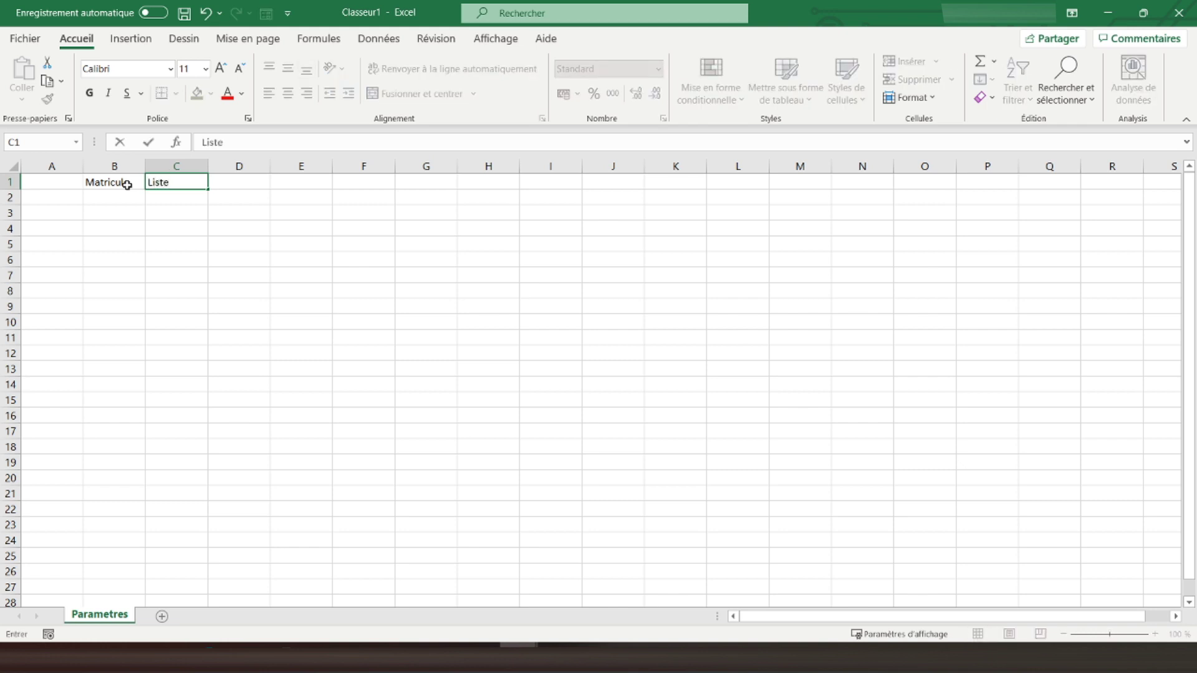
text( vendeurs)
key(Return)
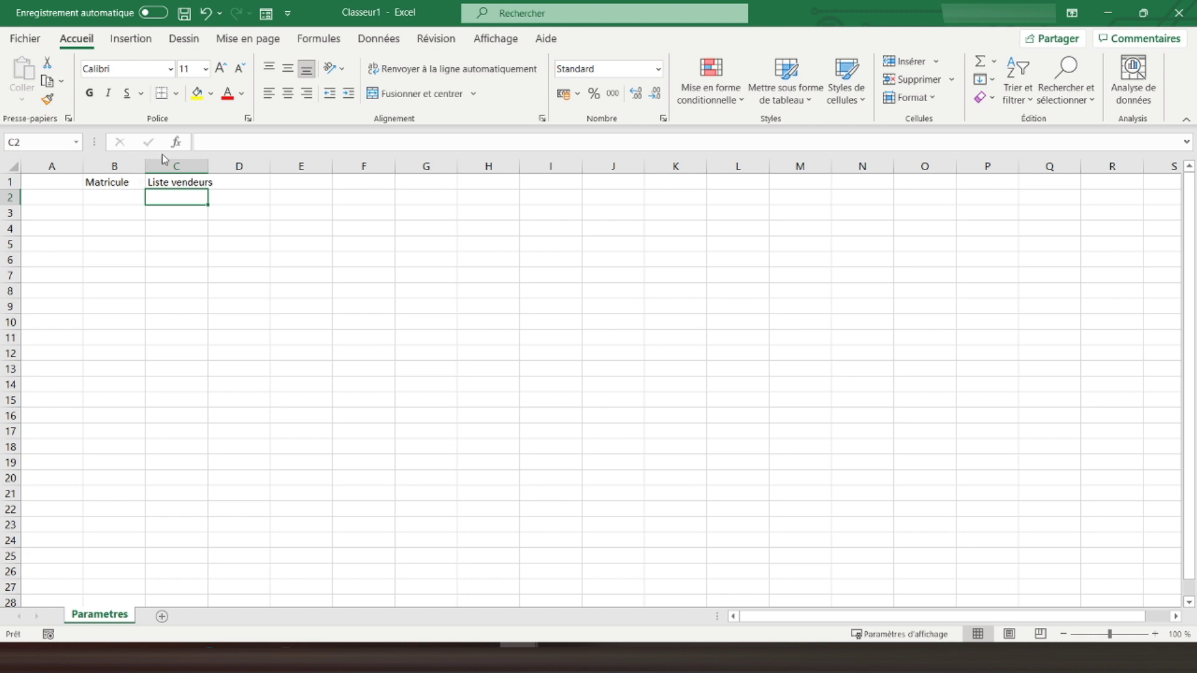
drag(209, 166, 221, 166)
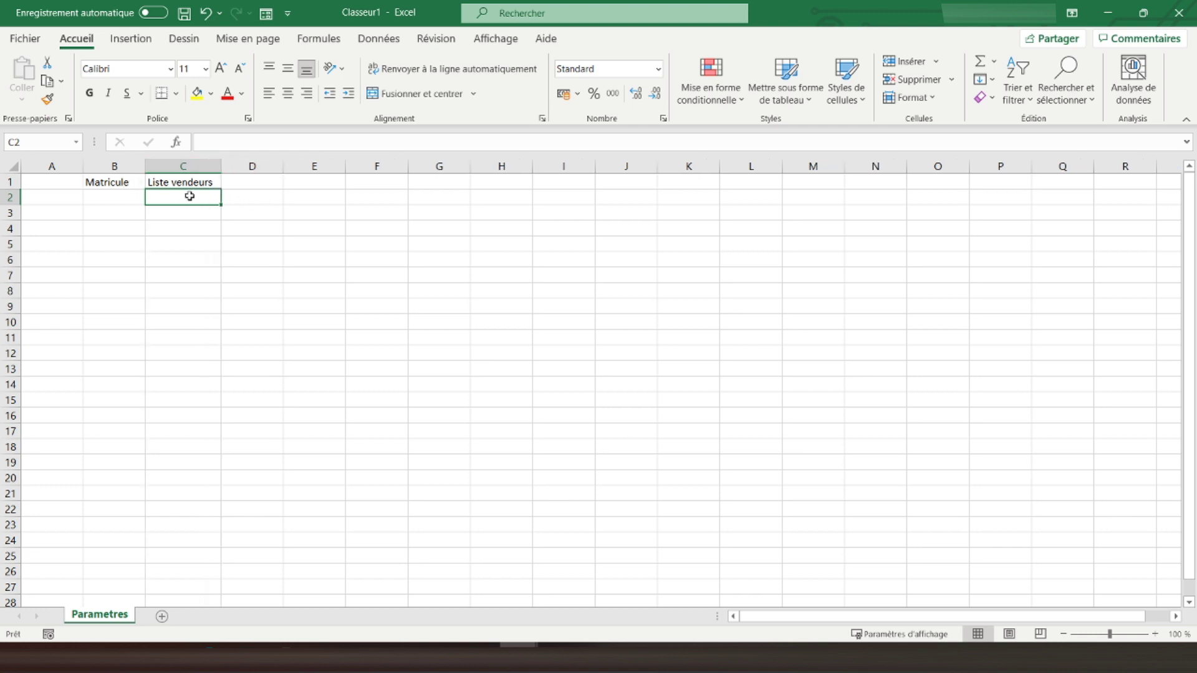
text(Vendeur 1)
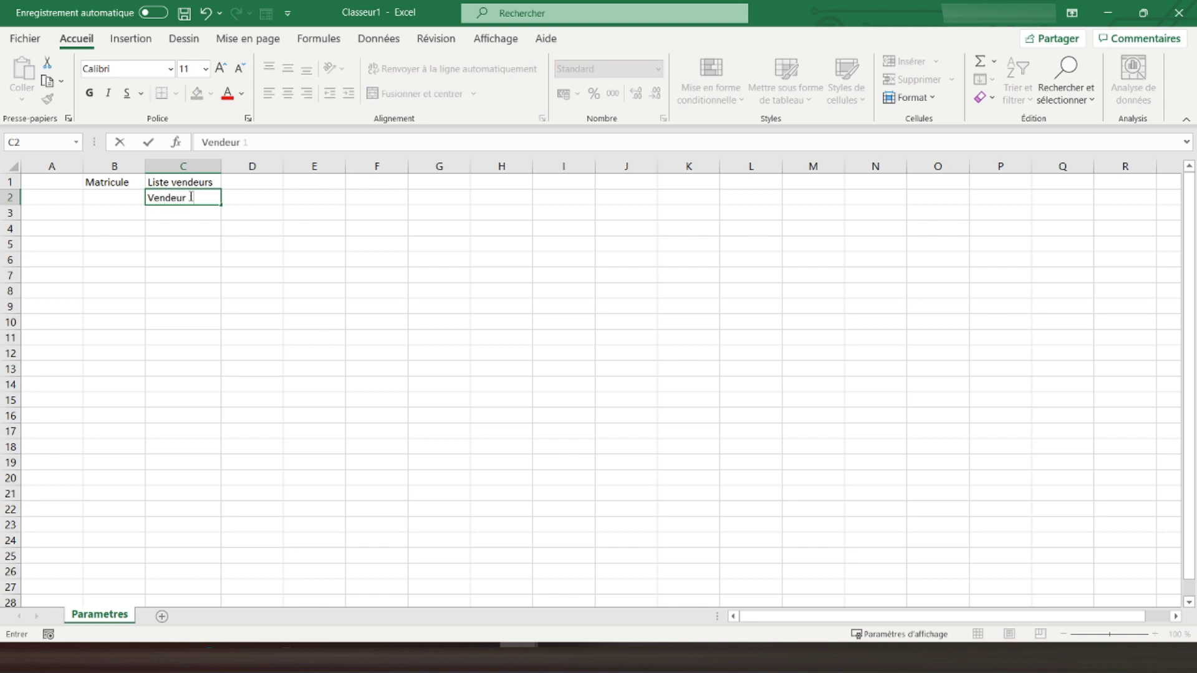
key(Return)
click(191, 197)
drag(221, 205, 220, 349)
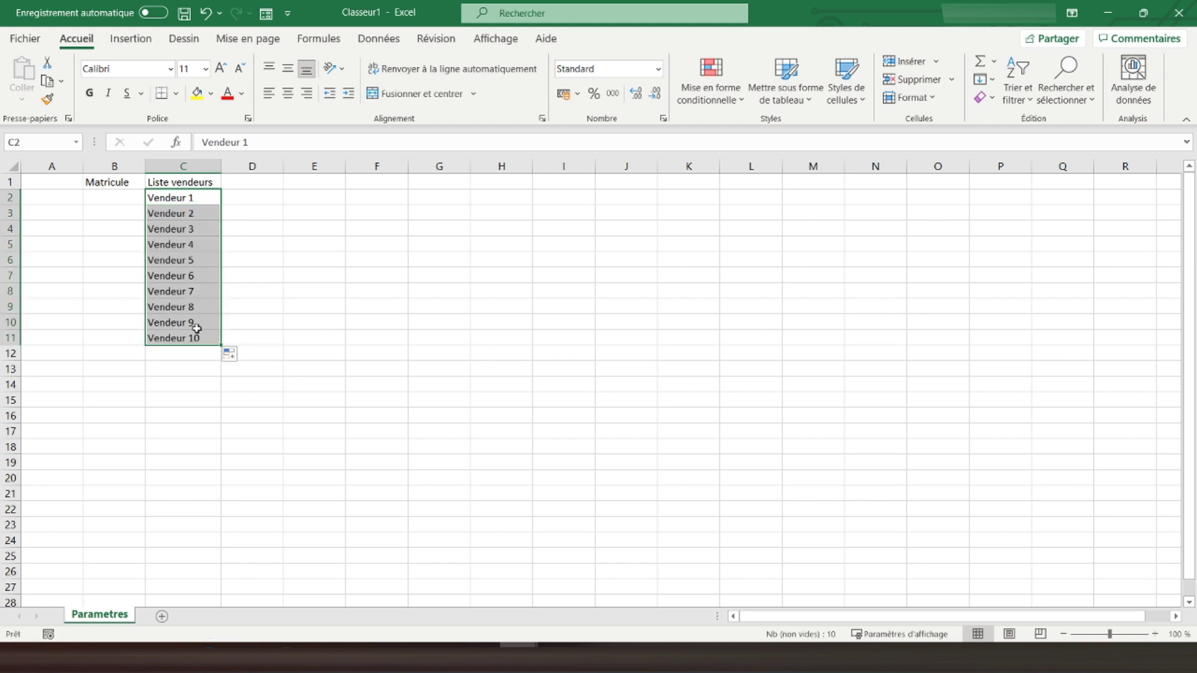
- Fill codes V001 to V010 down column B and select the B1:C11 table
click(114, 199)
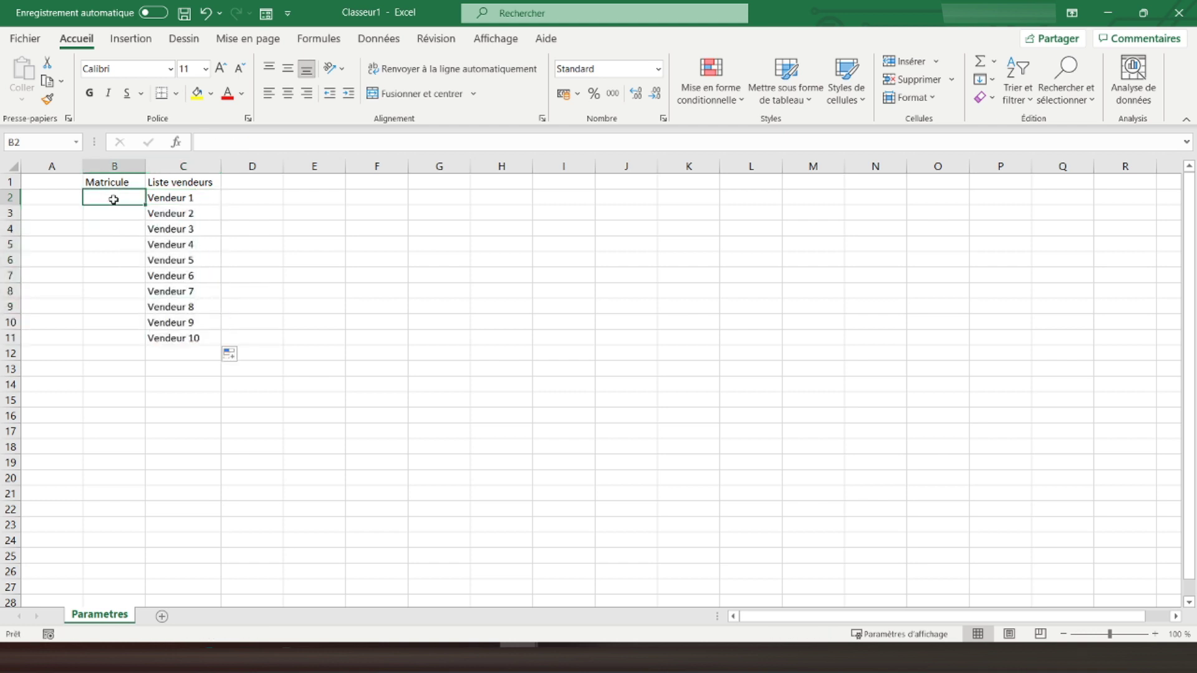
text(V001)
key(Return)
click(114, 199)
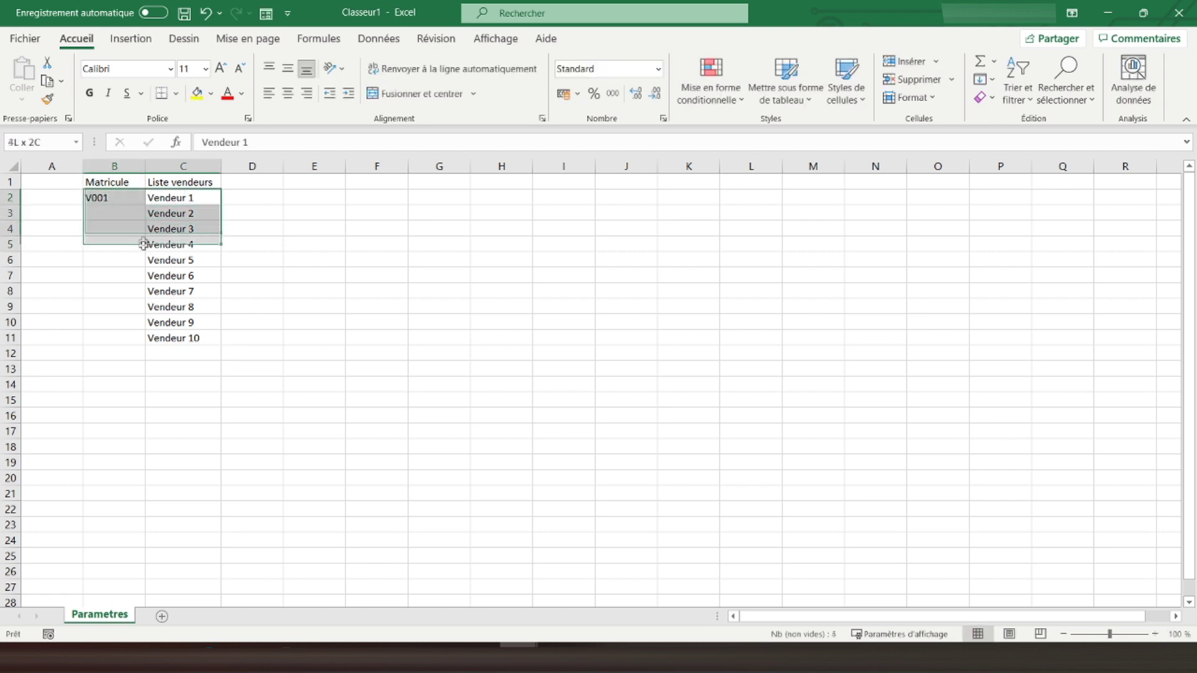
drag(147, 203, 149, 343)
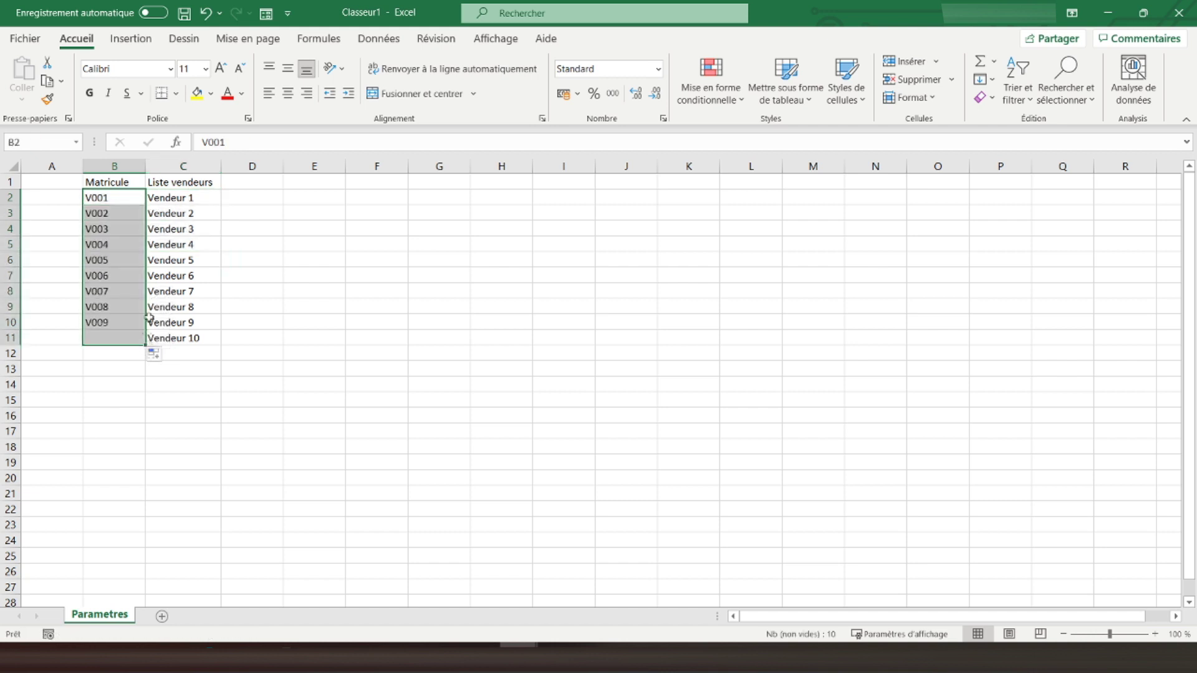
drag(111, 182, 169, 337)
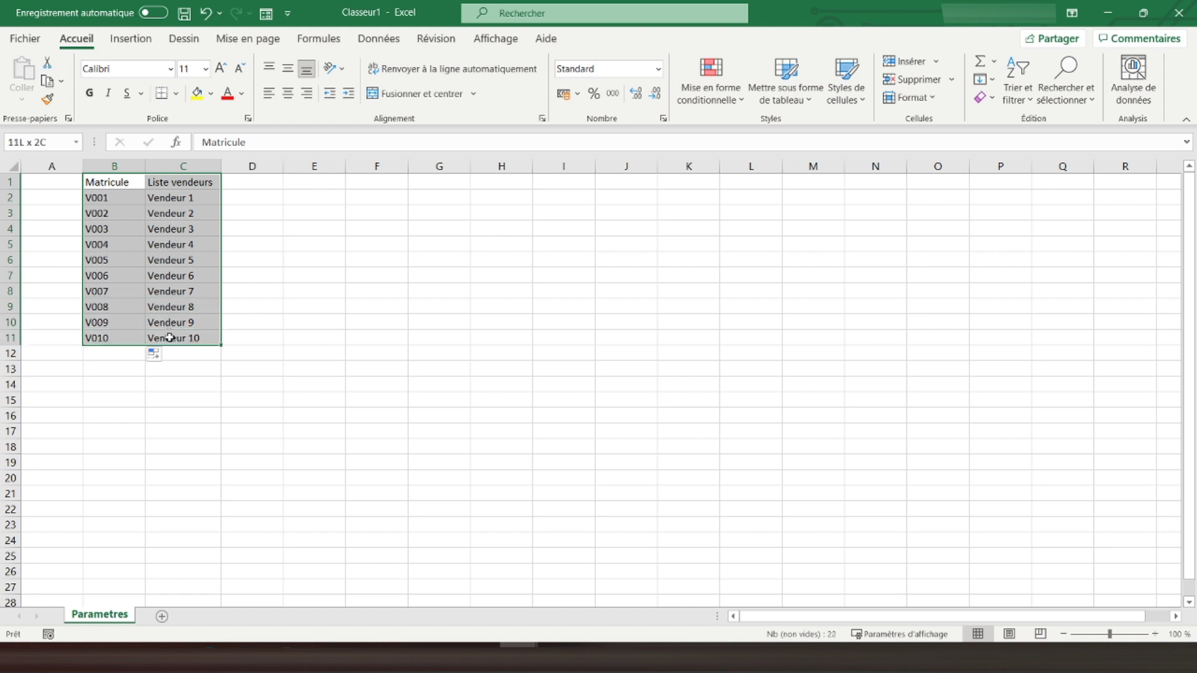
- Put an outside border around the B1:C11 rep table and select the B2:B11 codes
click(161, 93)
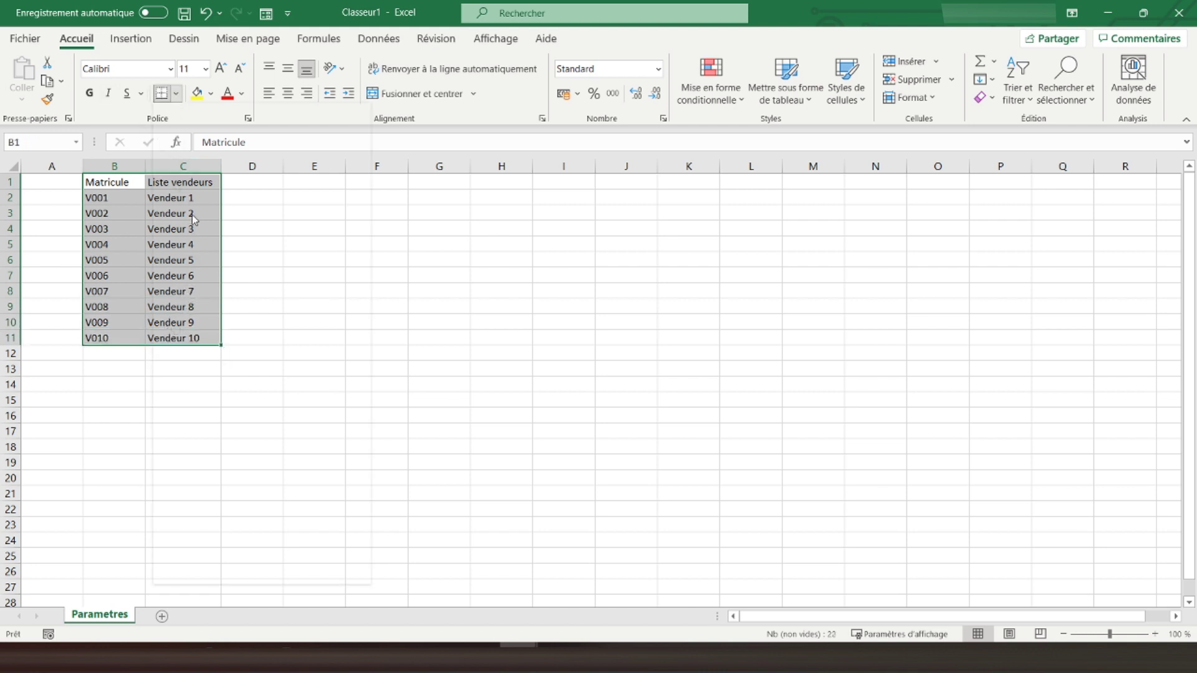
click(176, 94)
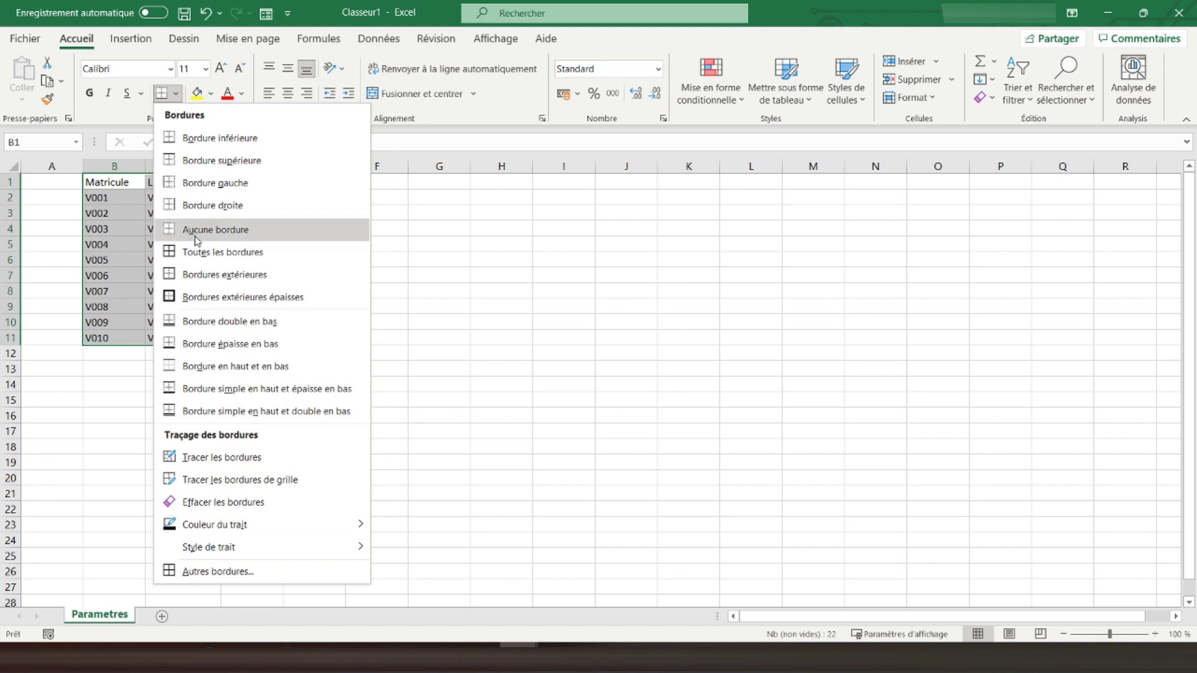
click(201, 273)
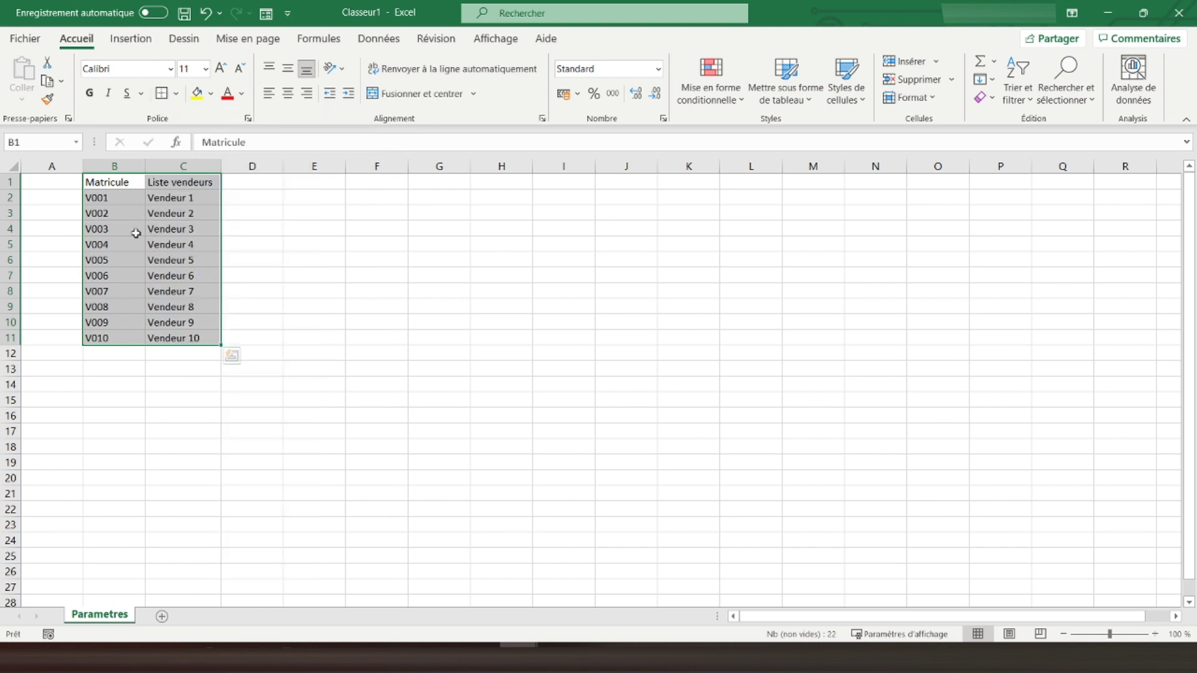
drag(119, 182, 199, 183)
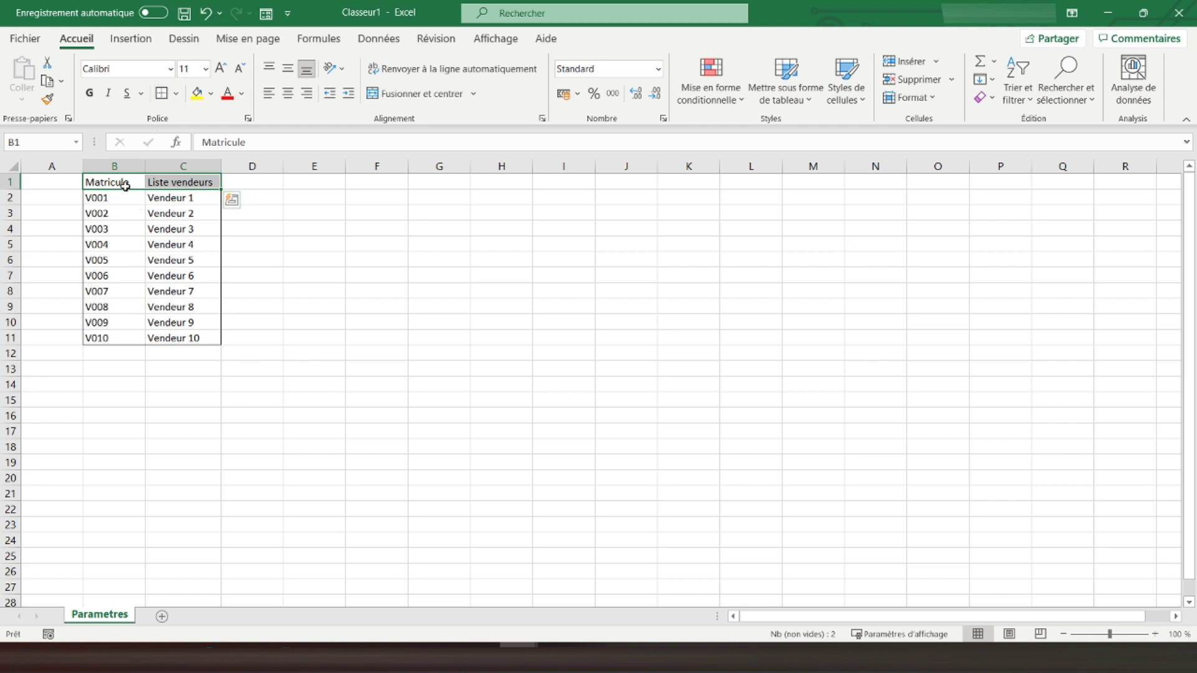
drag(126, 184, 122, 339)
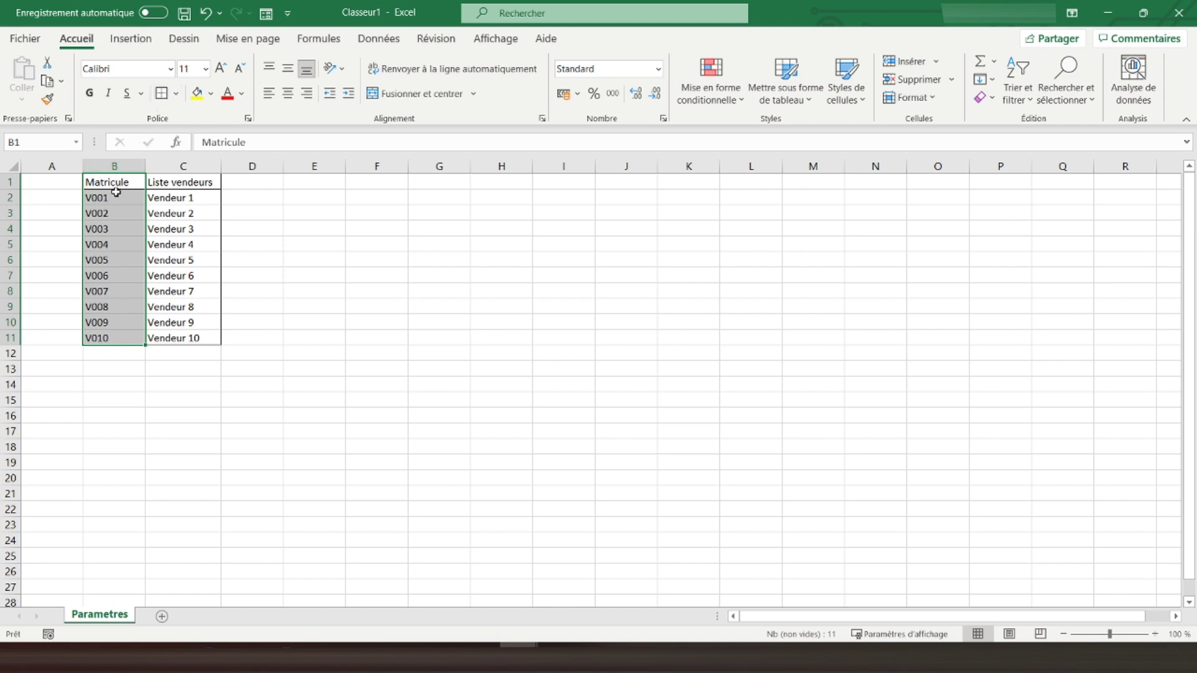
drag(116, 197, 115, 337)
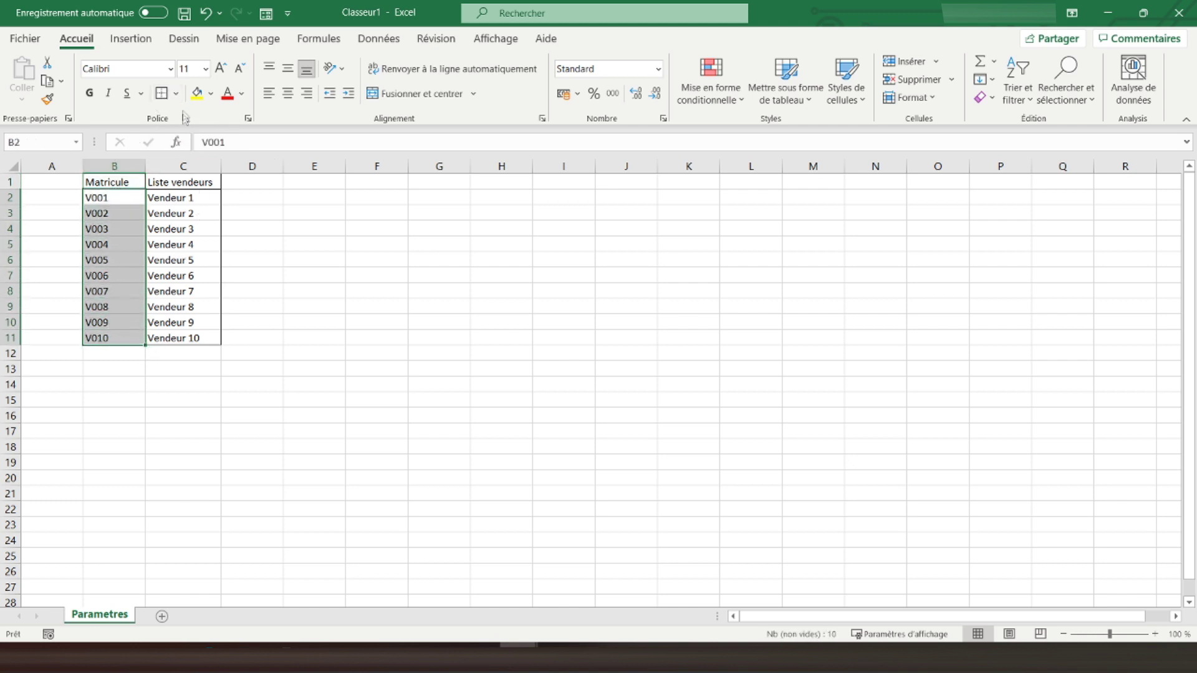
click(176, 93)
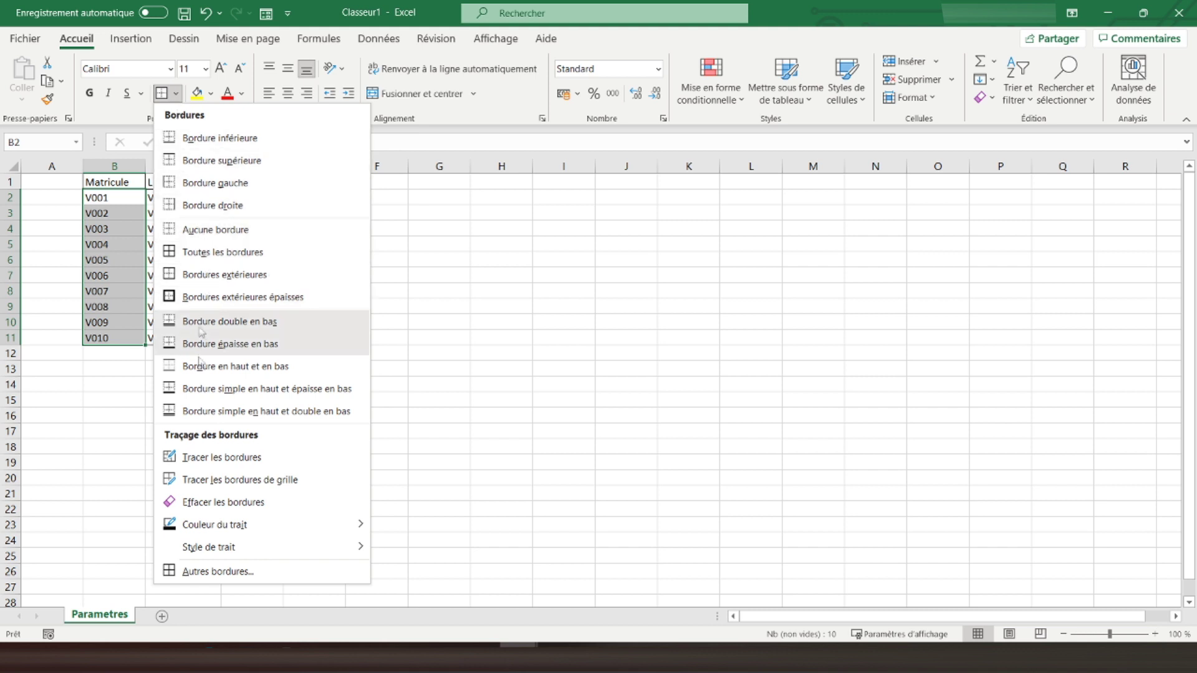
key(Escape)
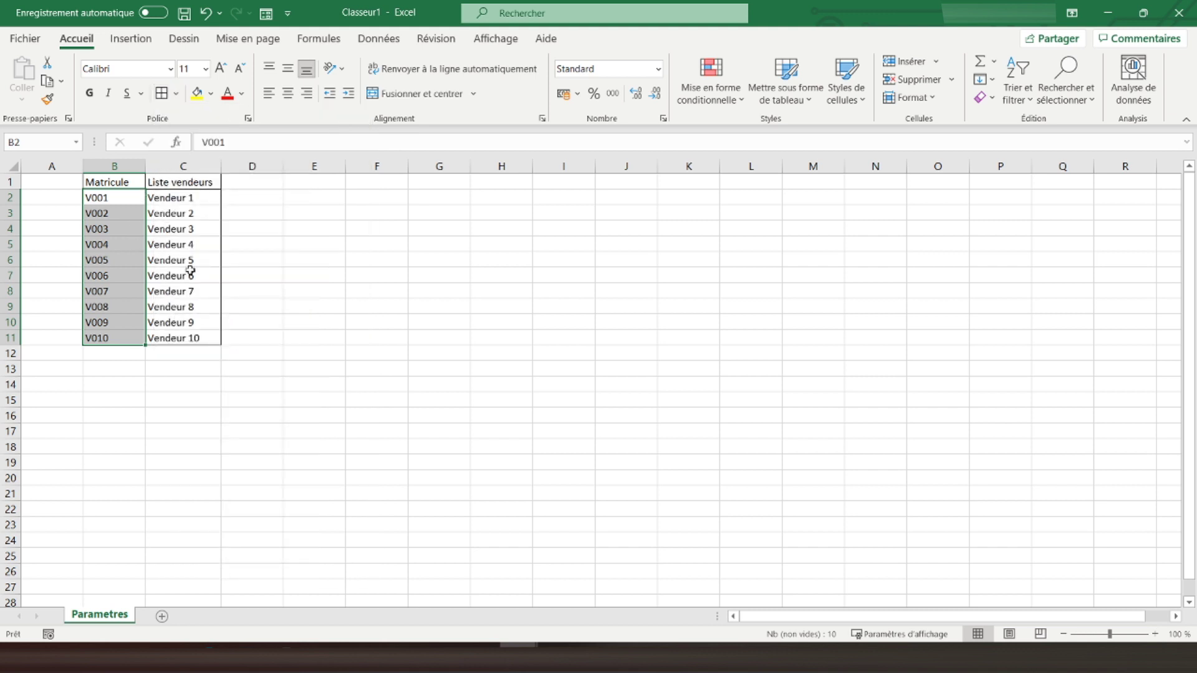
- Add dotted horizontal separators between rows in B2:B11 and copy that formatting onto C2:C11
key(ctrl+1)
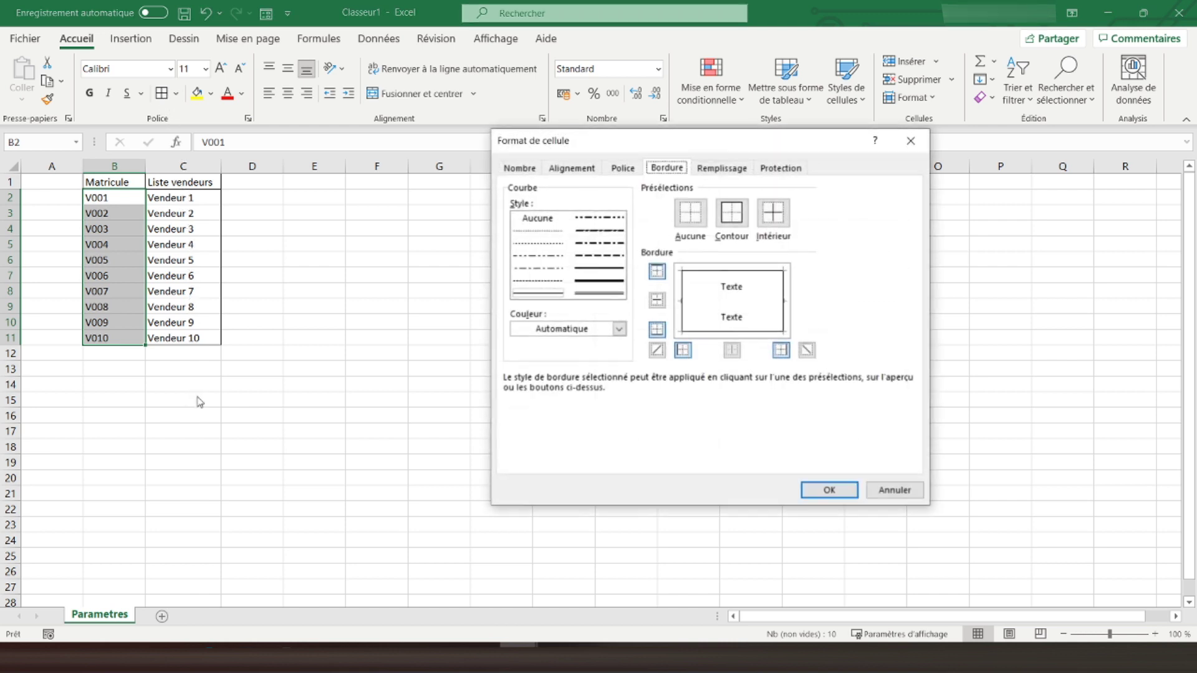
click(533, 230)
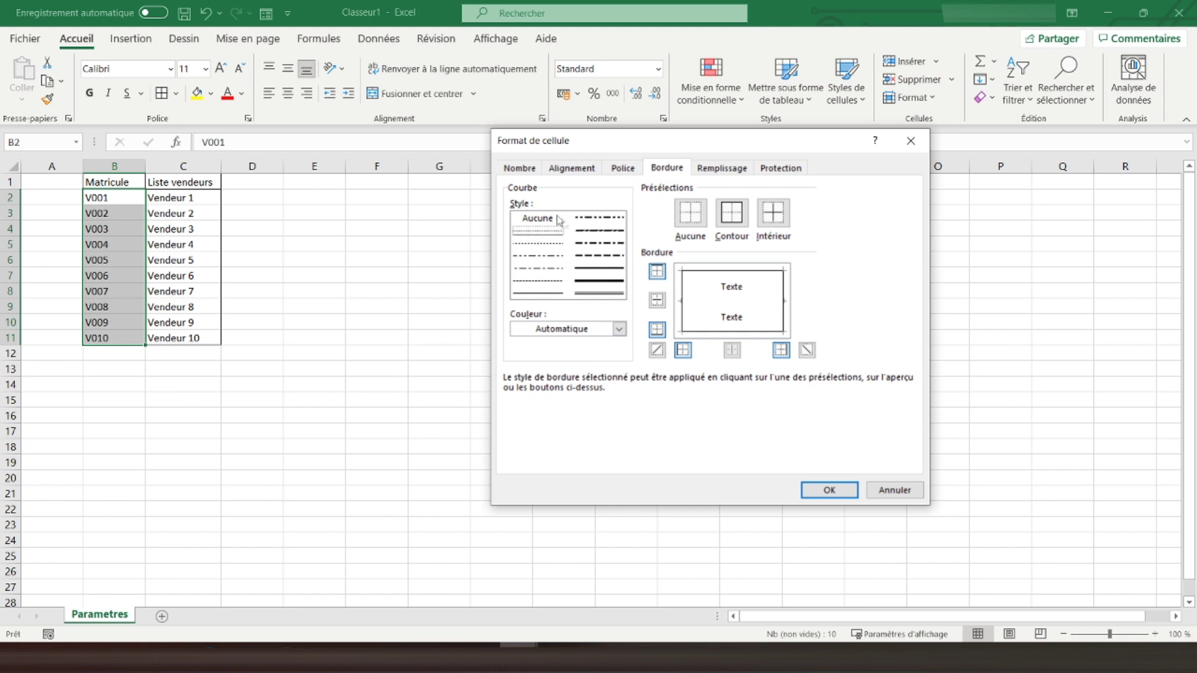
click(706, 301)
click(814, 486)
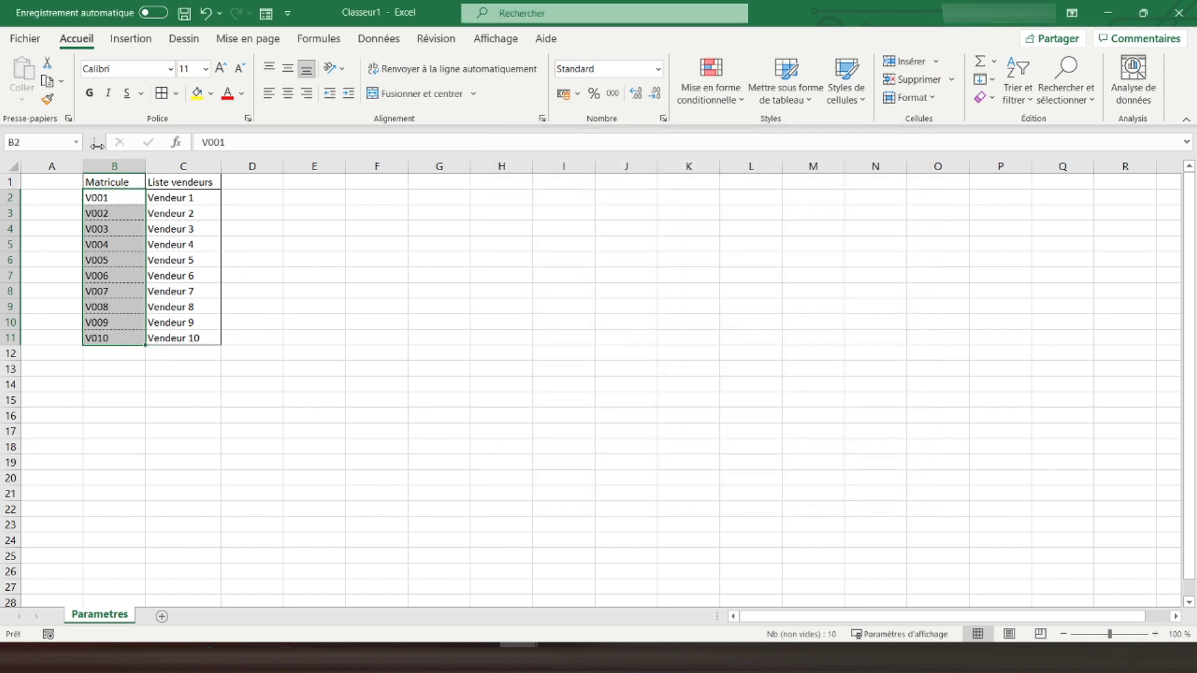
click(56, 103)
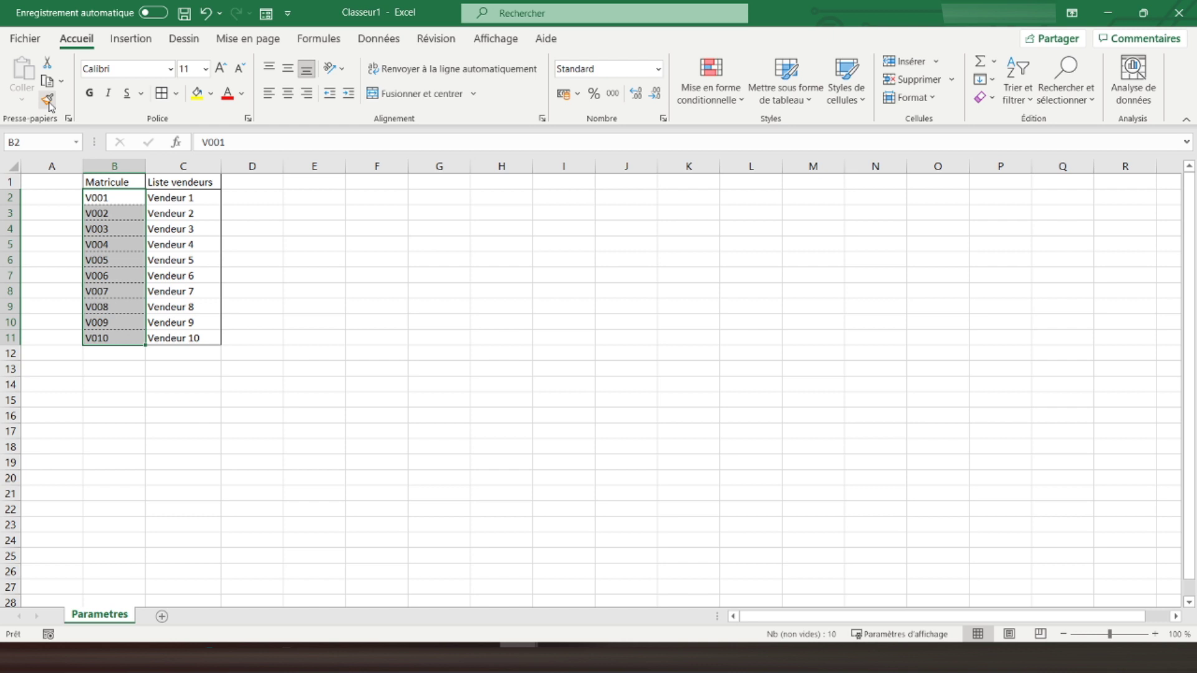
click(171, 197)
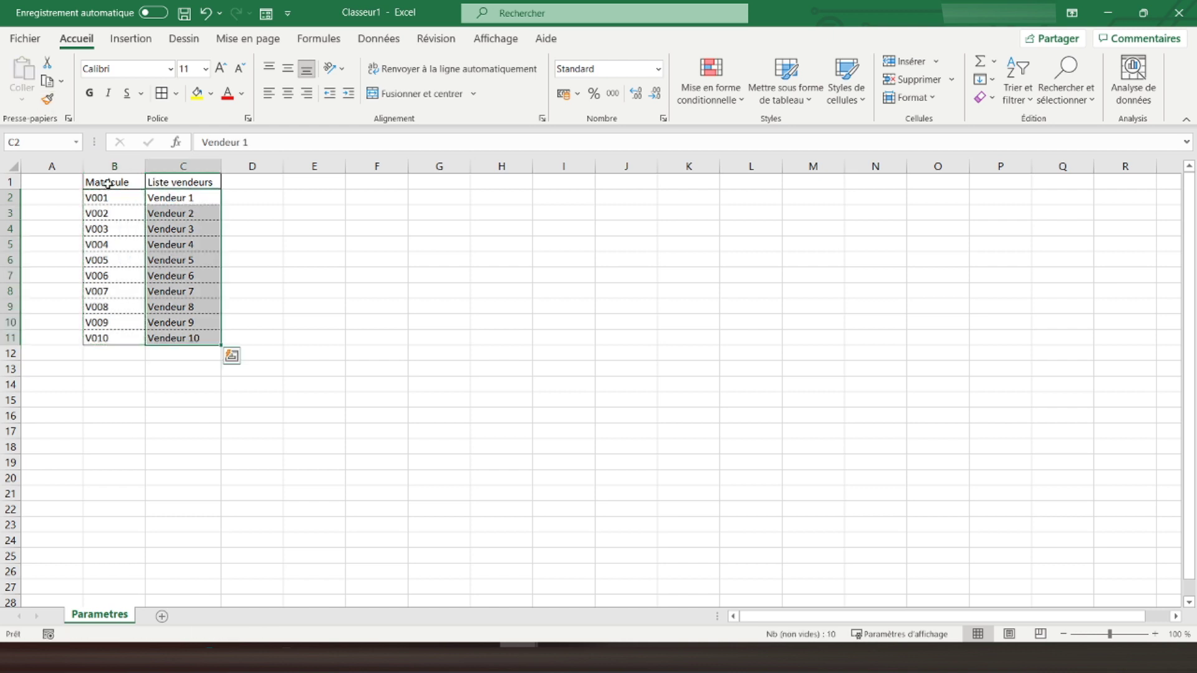
- Make the Matricule and Liste vendeurs headers bold and centred both ways
drag(107, 183, 187, 182)
click(89, 93)
click(287, 93)
click(288, 68)
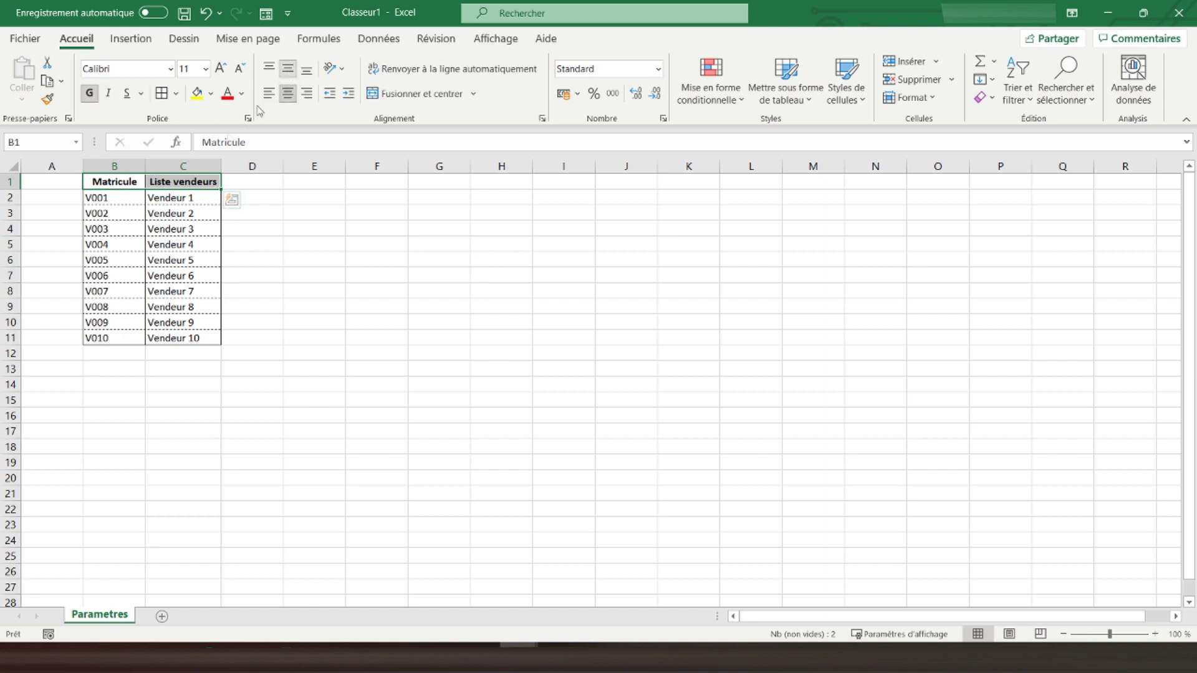
click(306, 183)
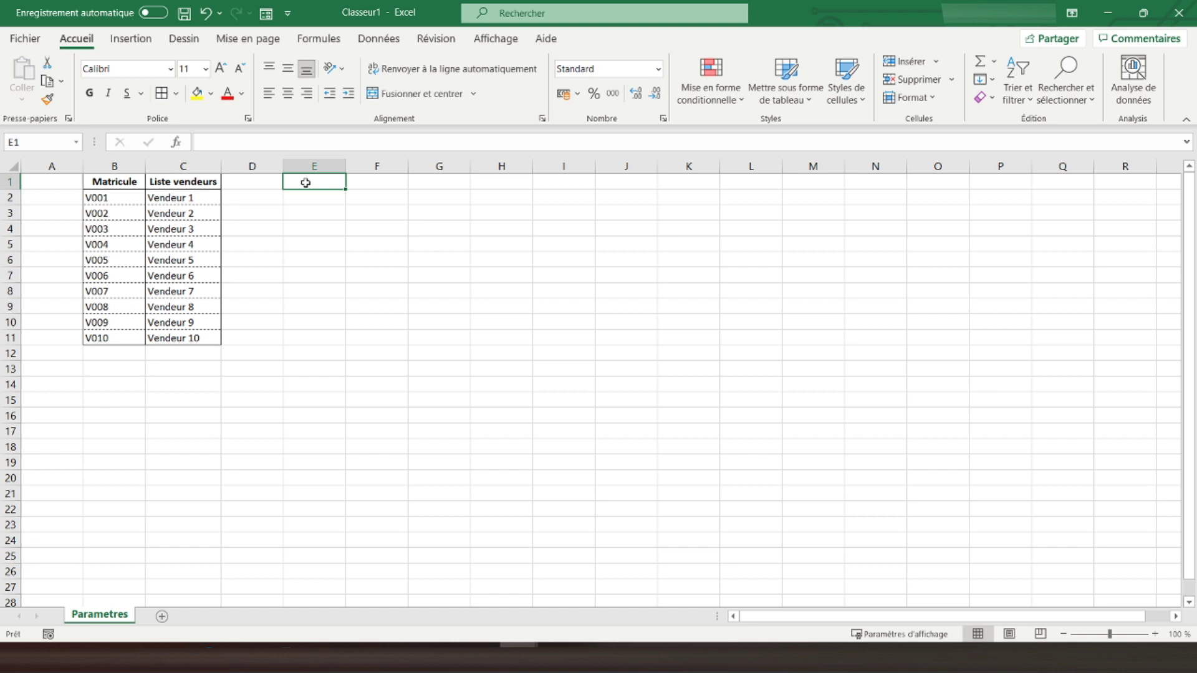
- Enter Liste produits and Prix unitaire headers in E1:F1 and autofit column E
text(Liste produits)
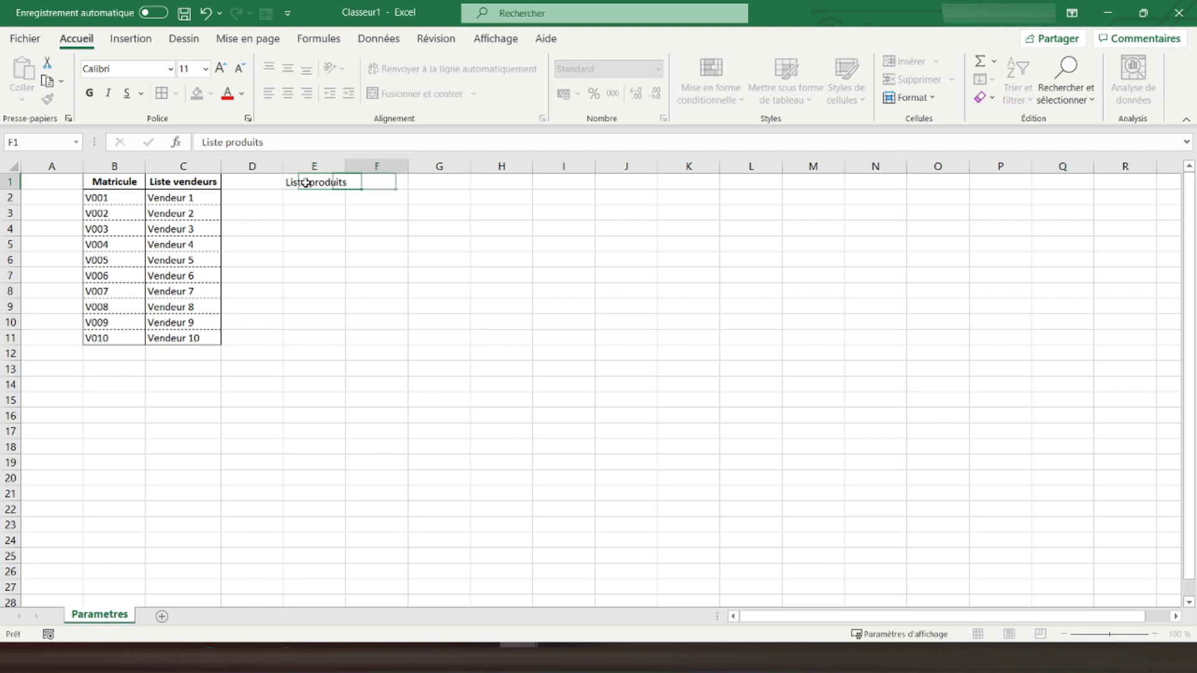
key(Tab)
text(Pri)
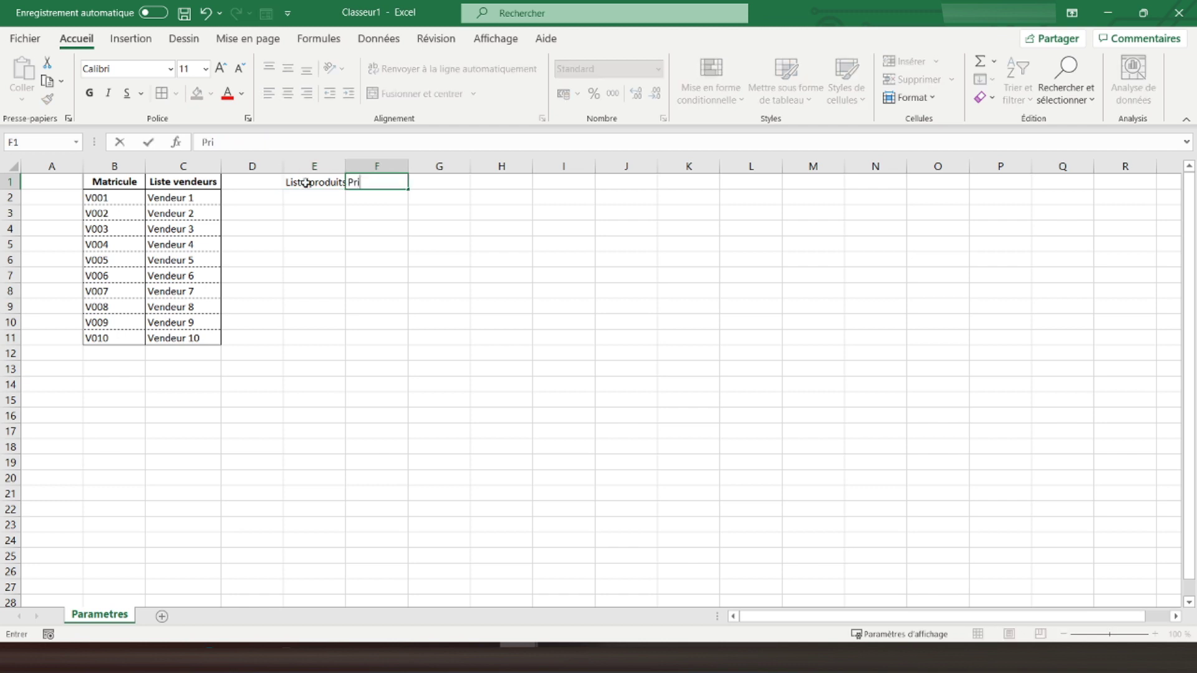
text(x unitai)
text(re)
key(Return)
click(305, 182)
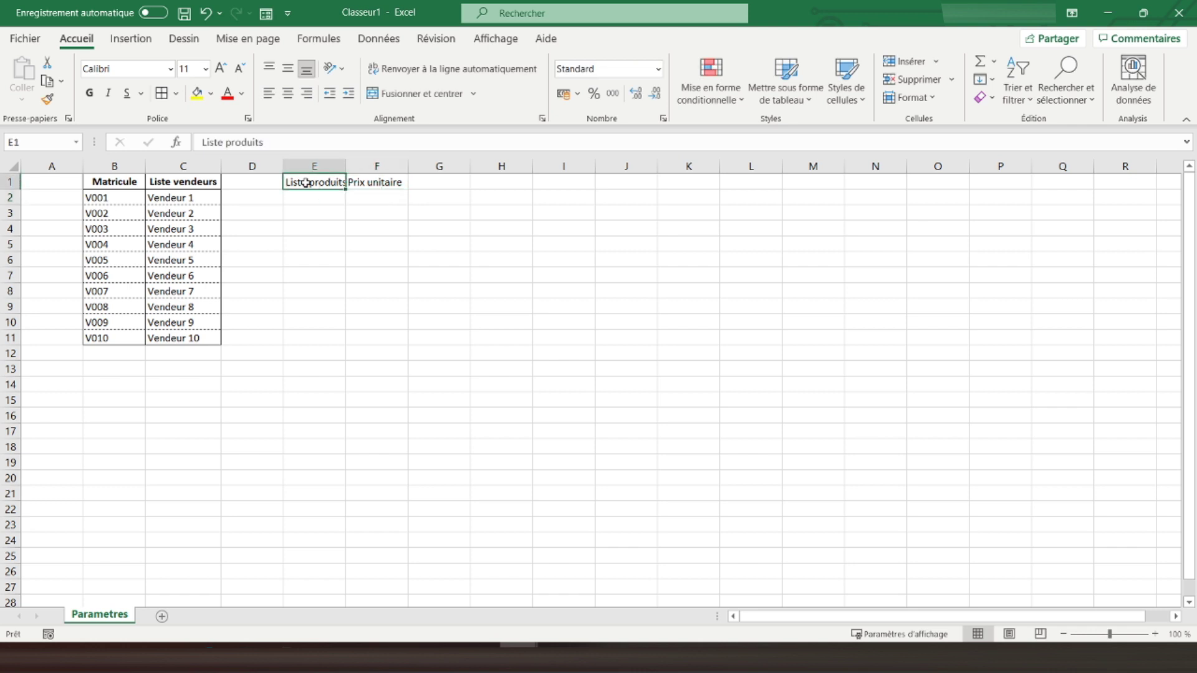
double_click(345, 166)
- List Produit A, Produit B, Produit C and Produit D in E2:E5
click(324, 198)
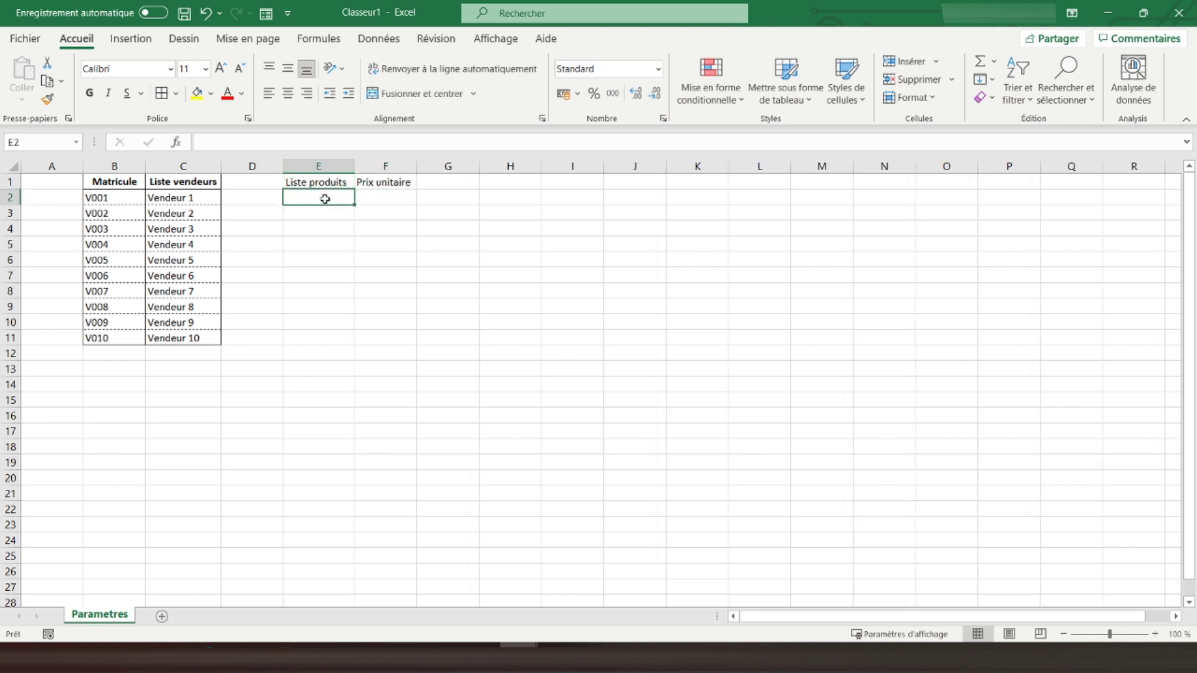
text(Produit)
key(Return)
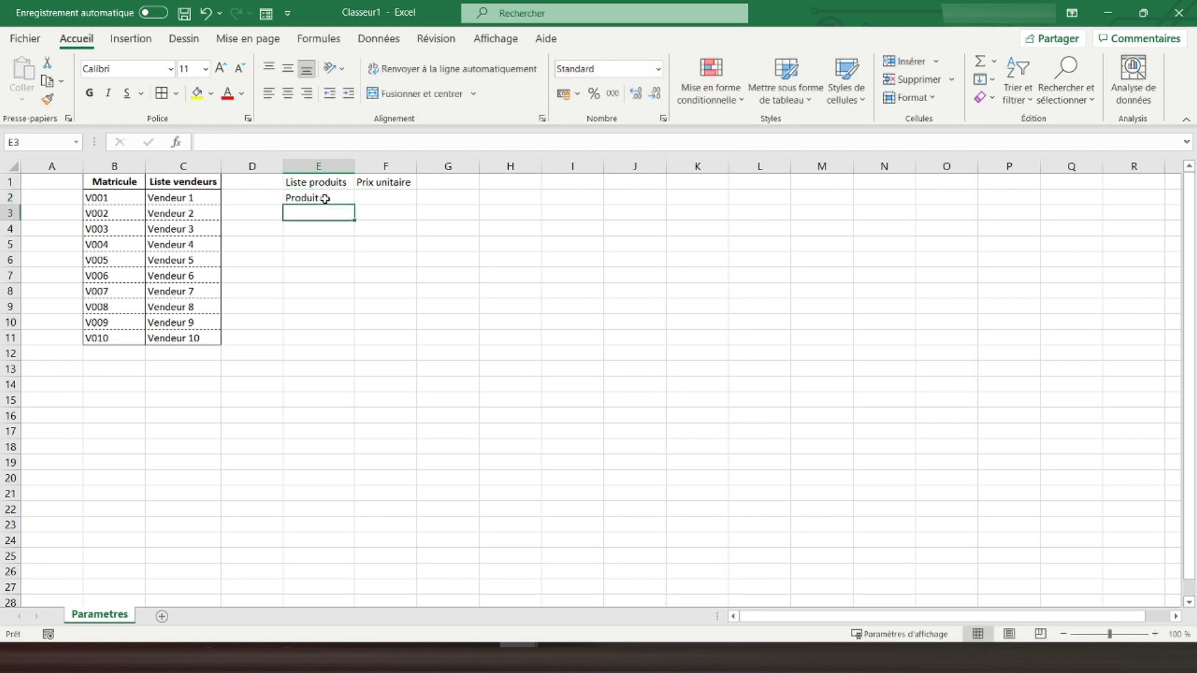
text(Produit B)
key(Return)
text(Produi)
key(Return)
text(Produi)
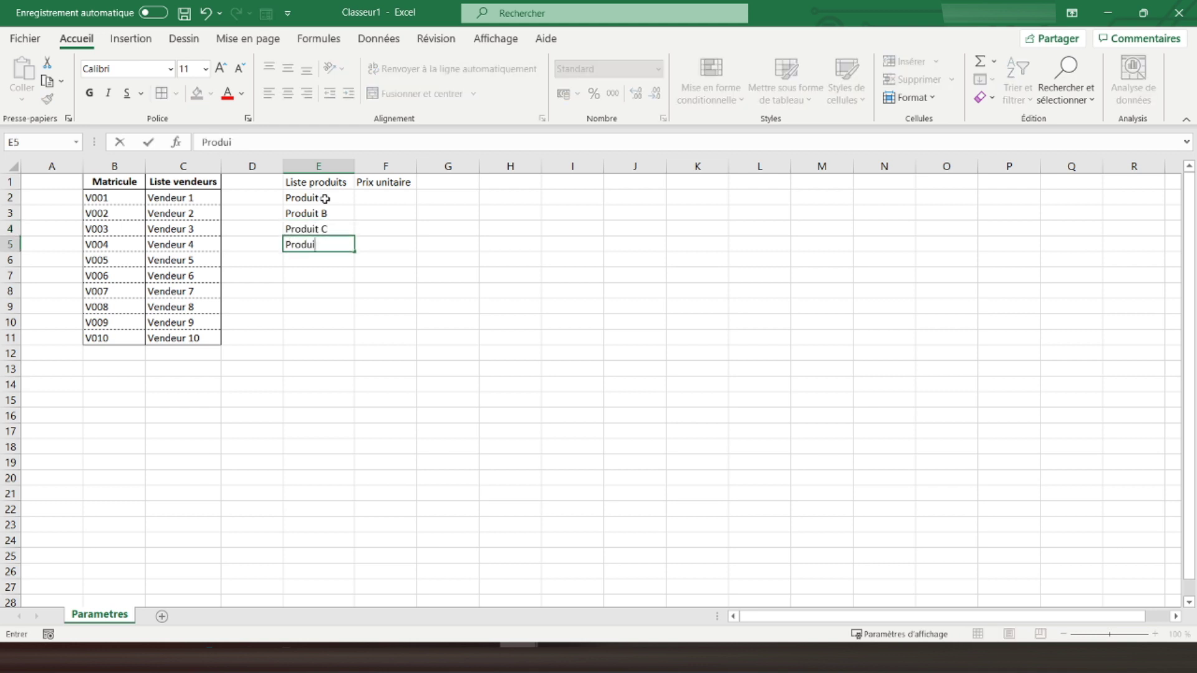
key(Return)
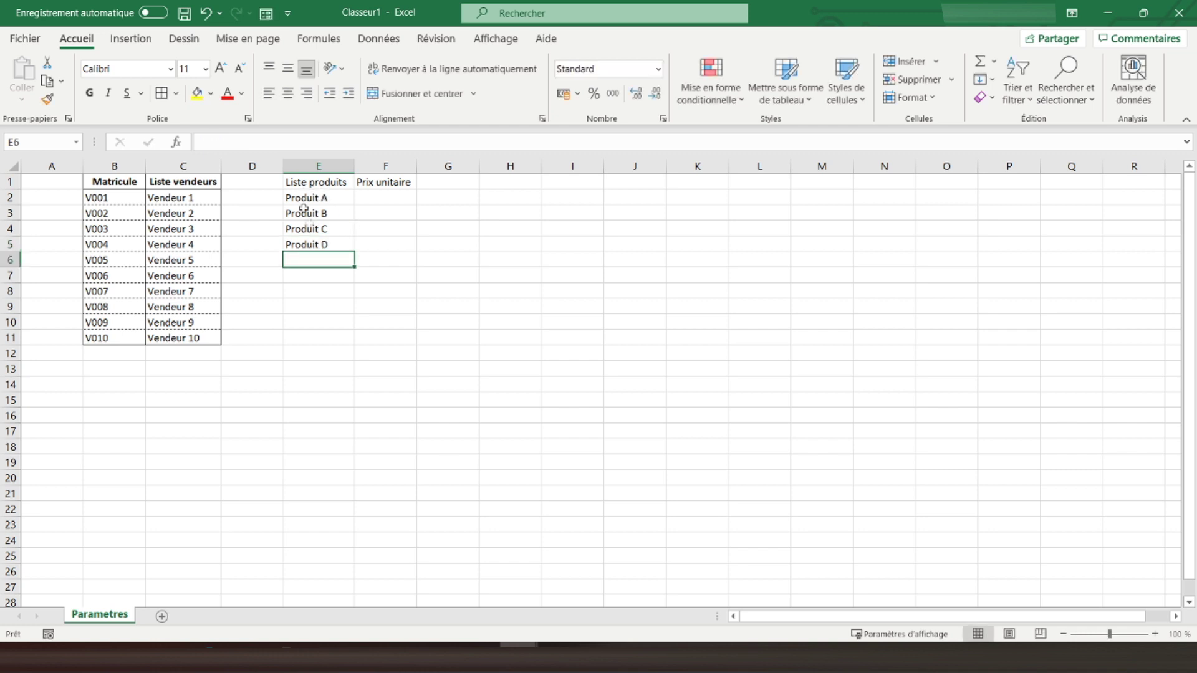
- Enter prices 10, 5, 25 and 30 in F2:F5 and apply the euro accounting format
click(387, 199)
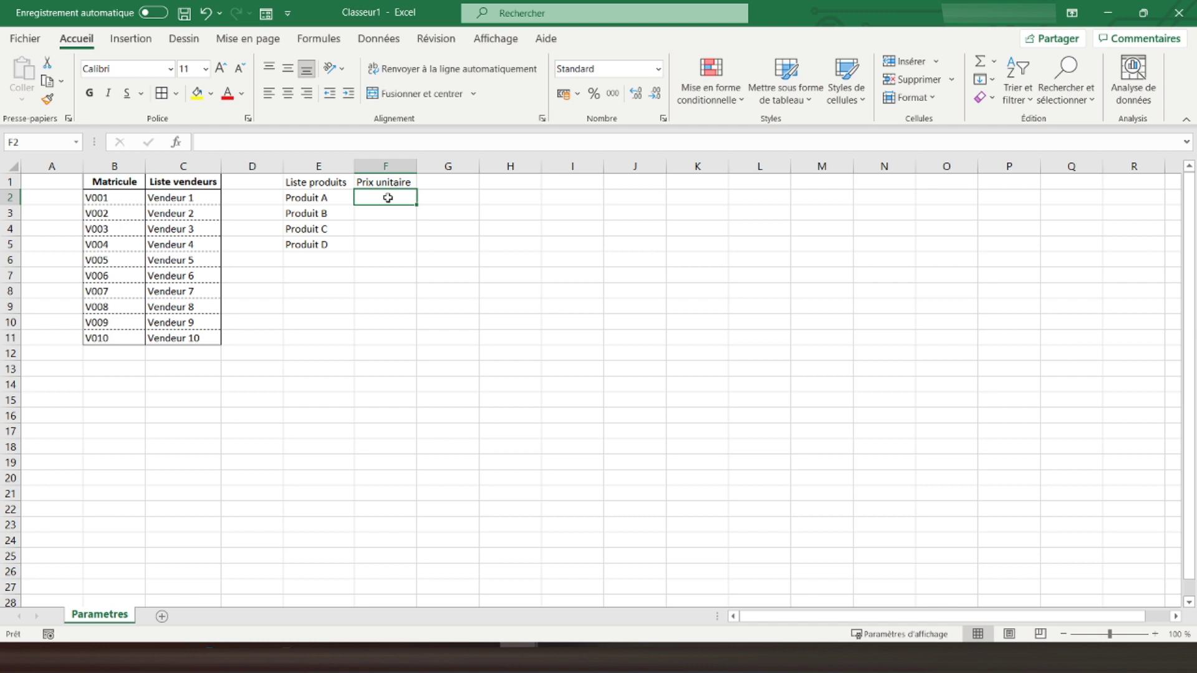
text(10)
key(Return)
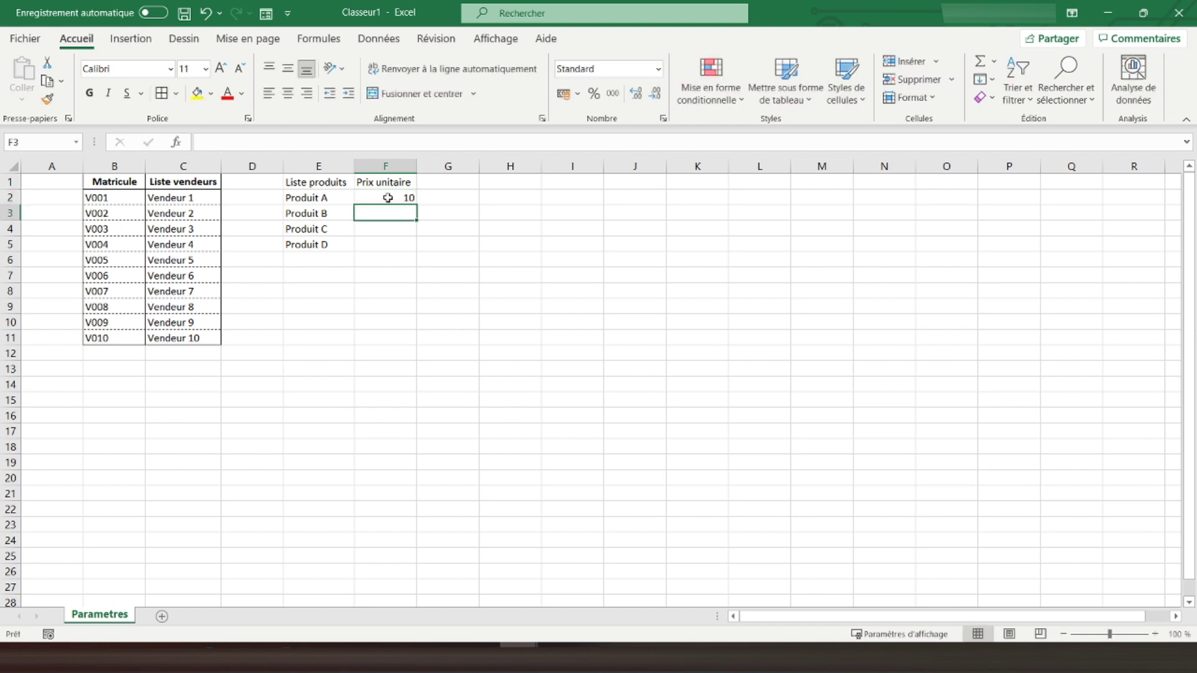
text(5)
key(Return)
text(25)
key(Return)
text(30)
drag(388, 197, 388, 247)
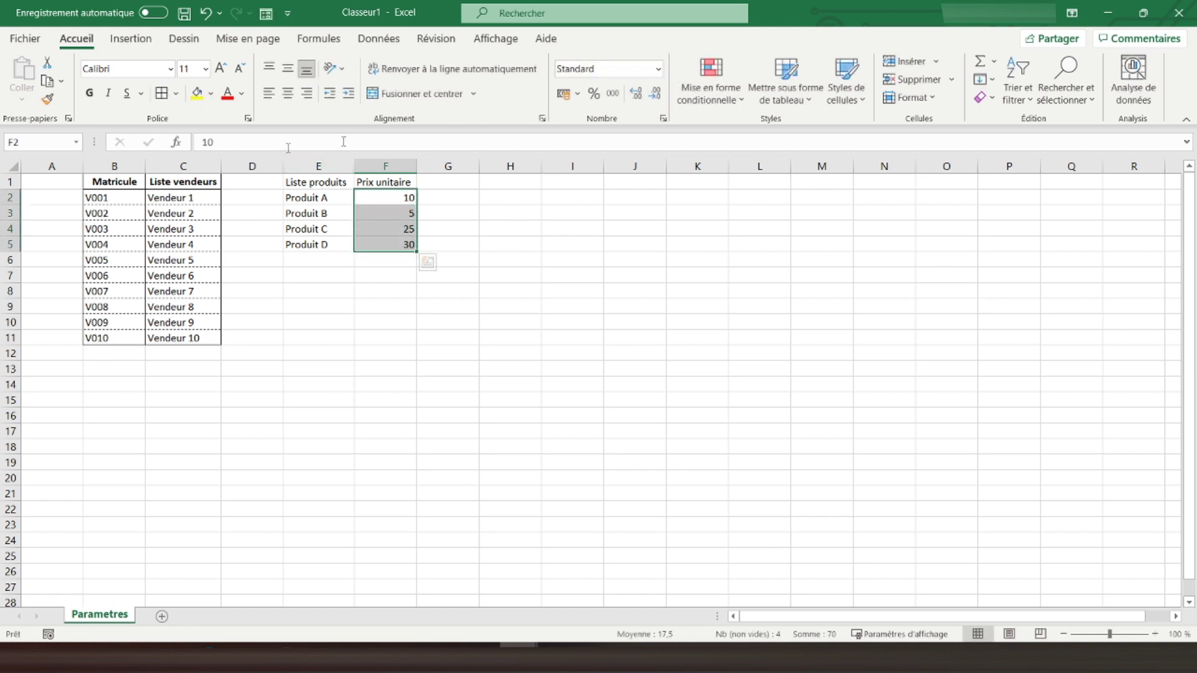
click(564, 94)
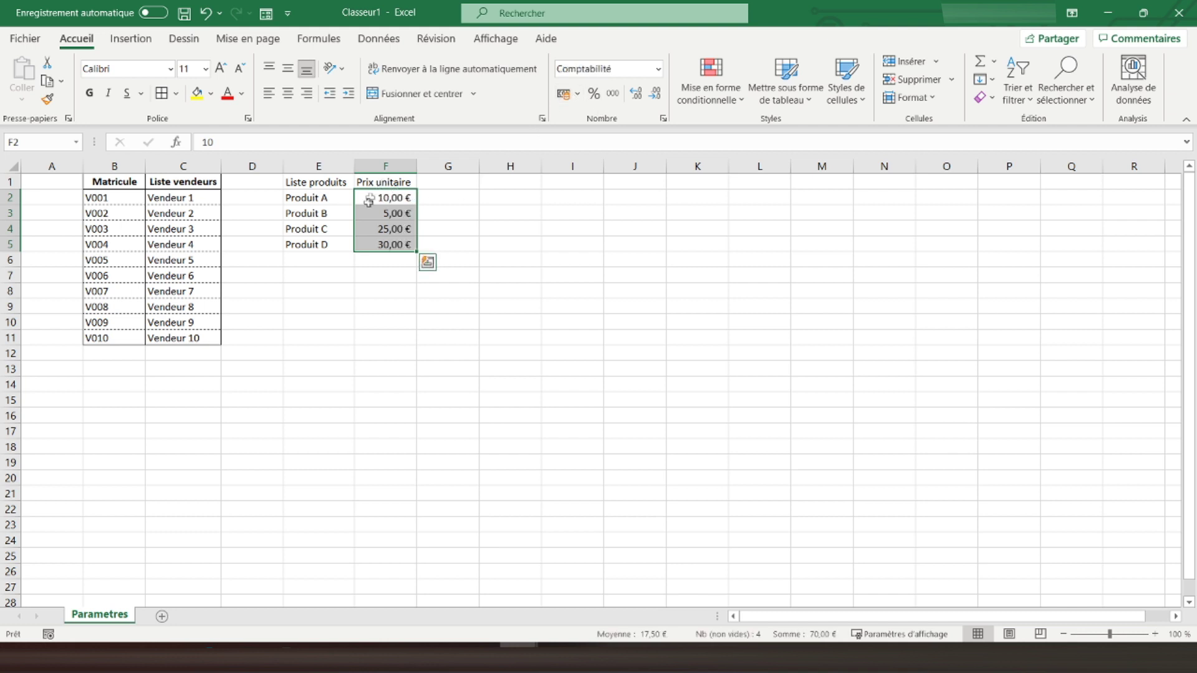
drag(318, 182, 374, 182)
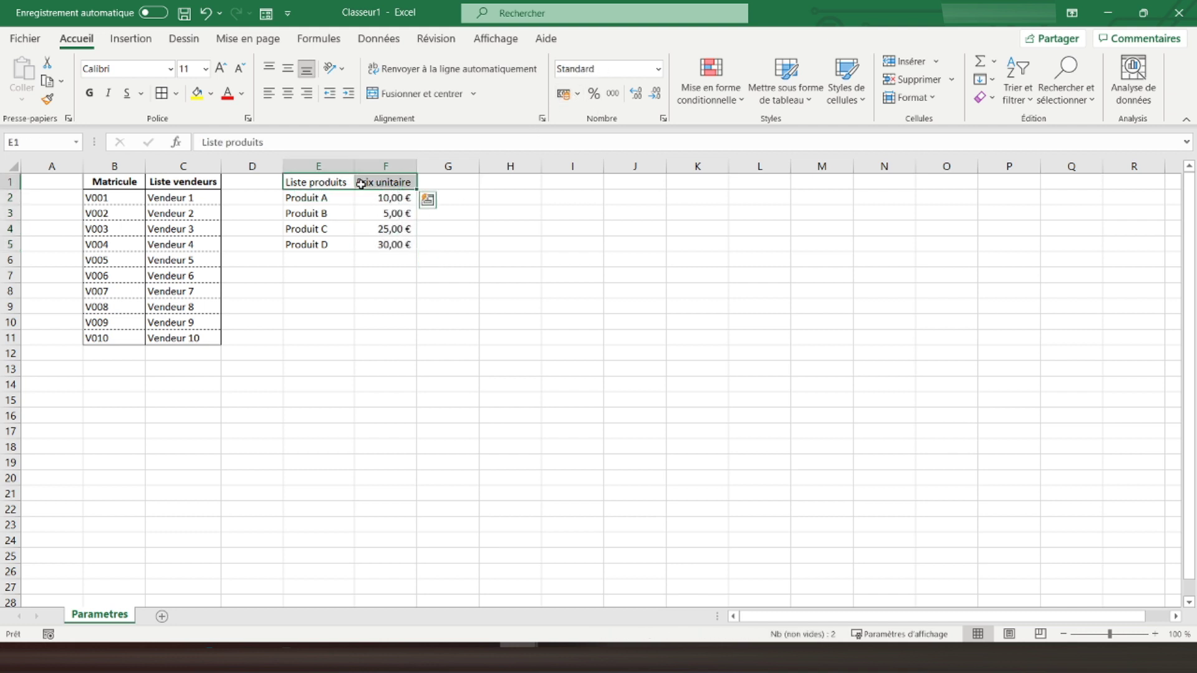
- Bold the product headers, copy the rep table's dotted formatting, and outline the E1:F5 table
click(90, 93)
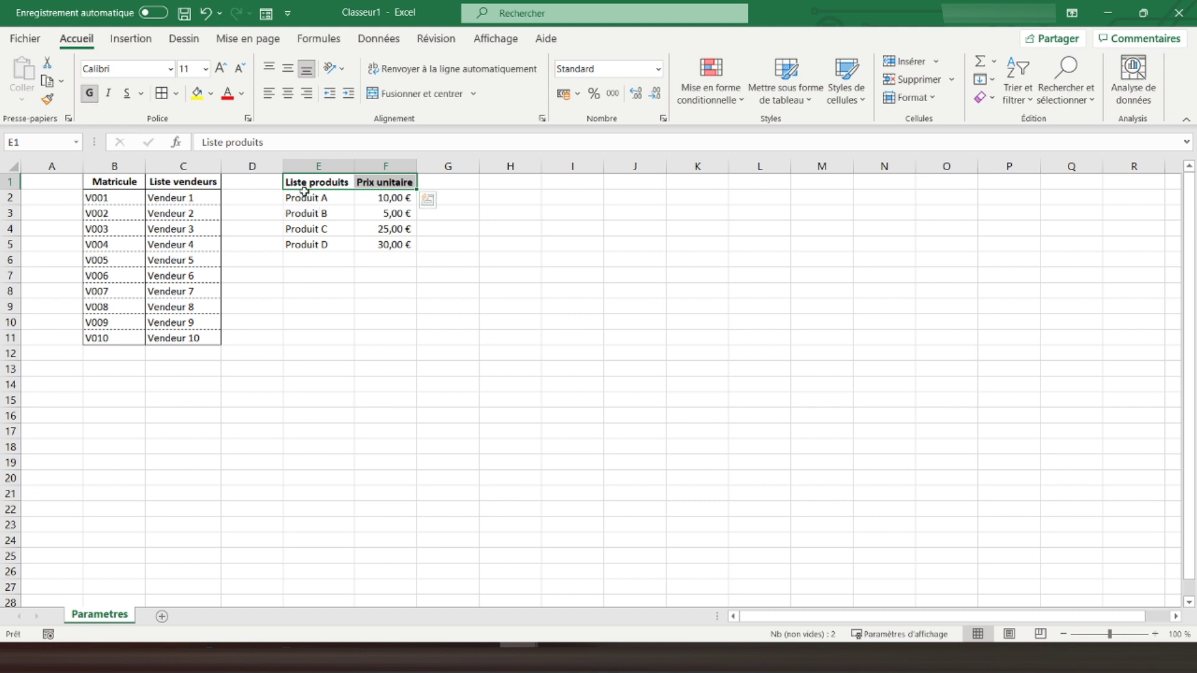
drag(117, 181, 177, 239)
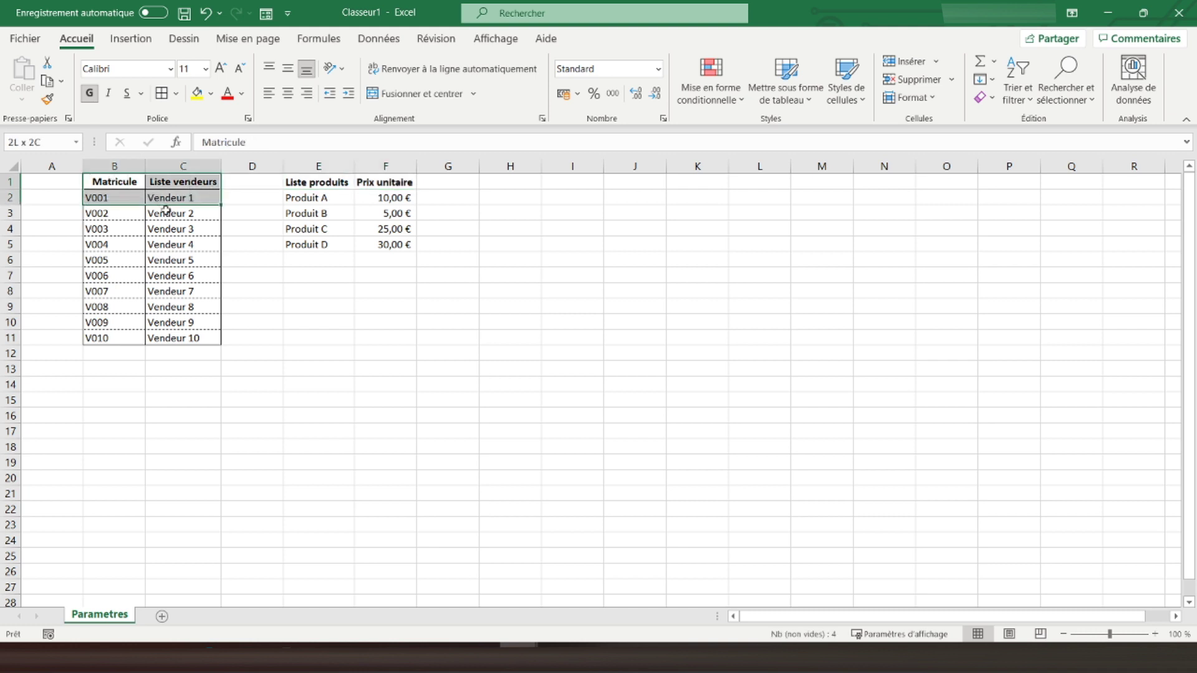
click(47, 99)
drag(286, 181, 393, 245)
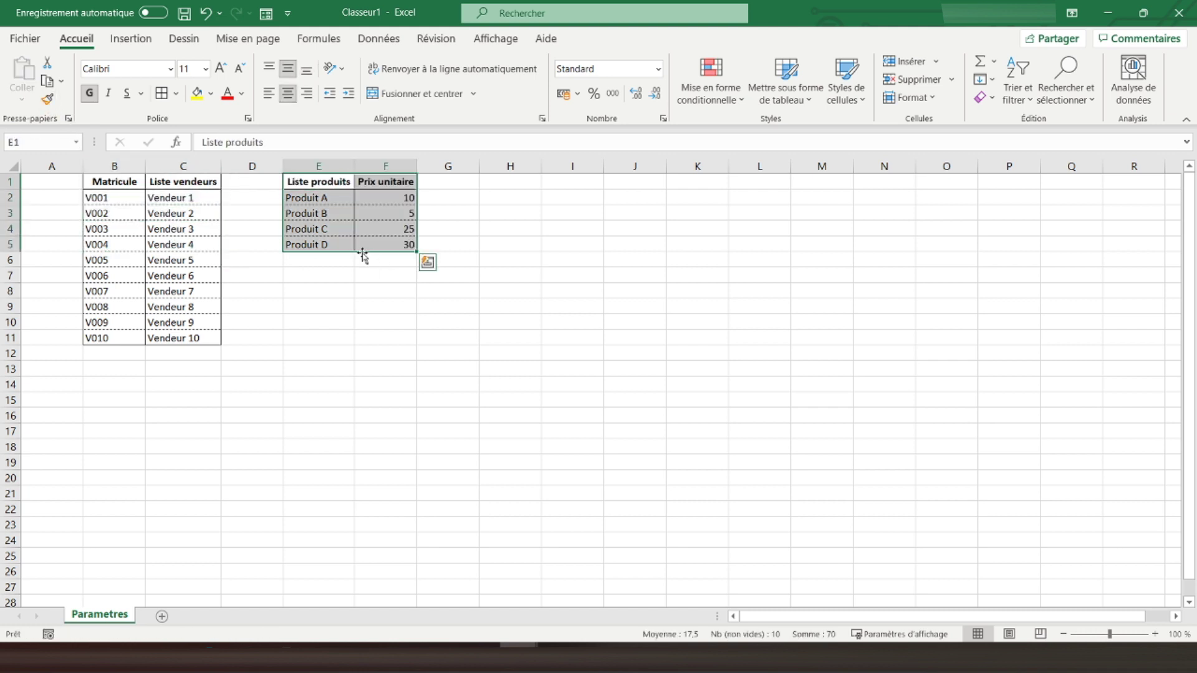
click(316, 239)
drag(318, 181, 393, 244)
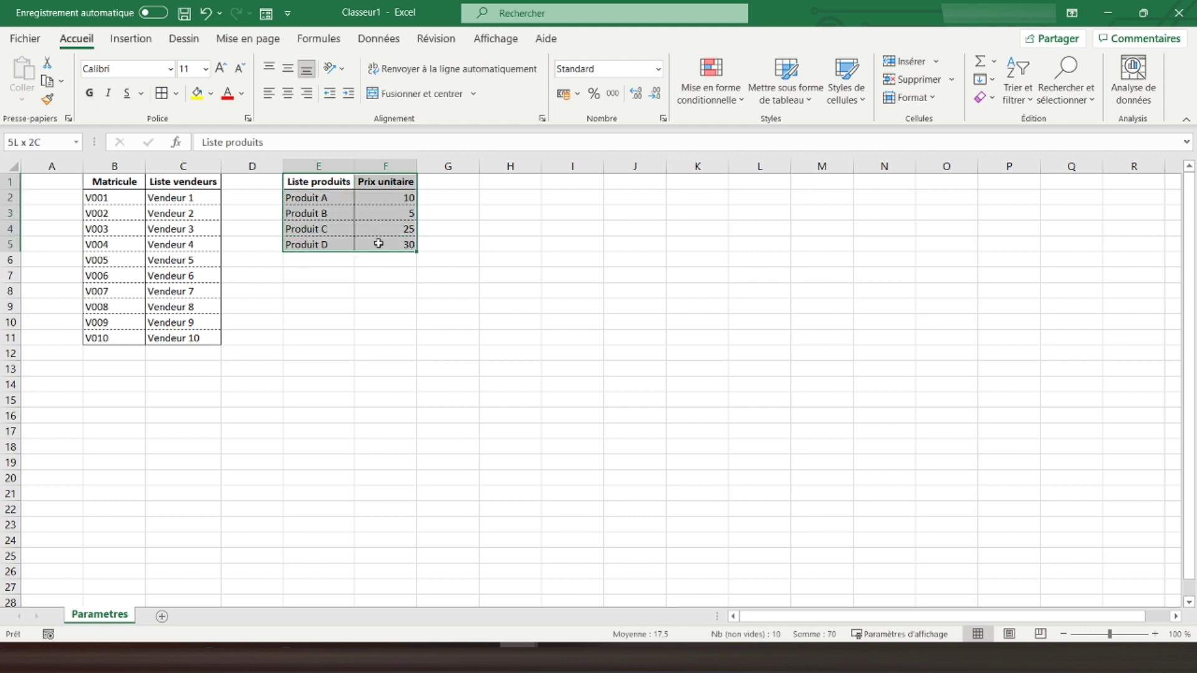
click(176, 93)
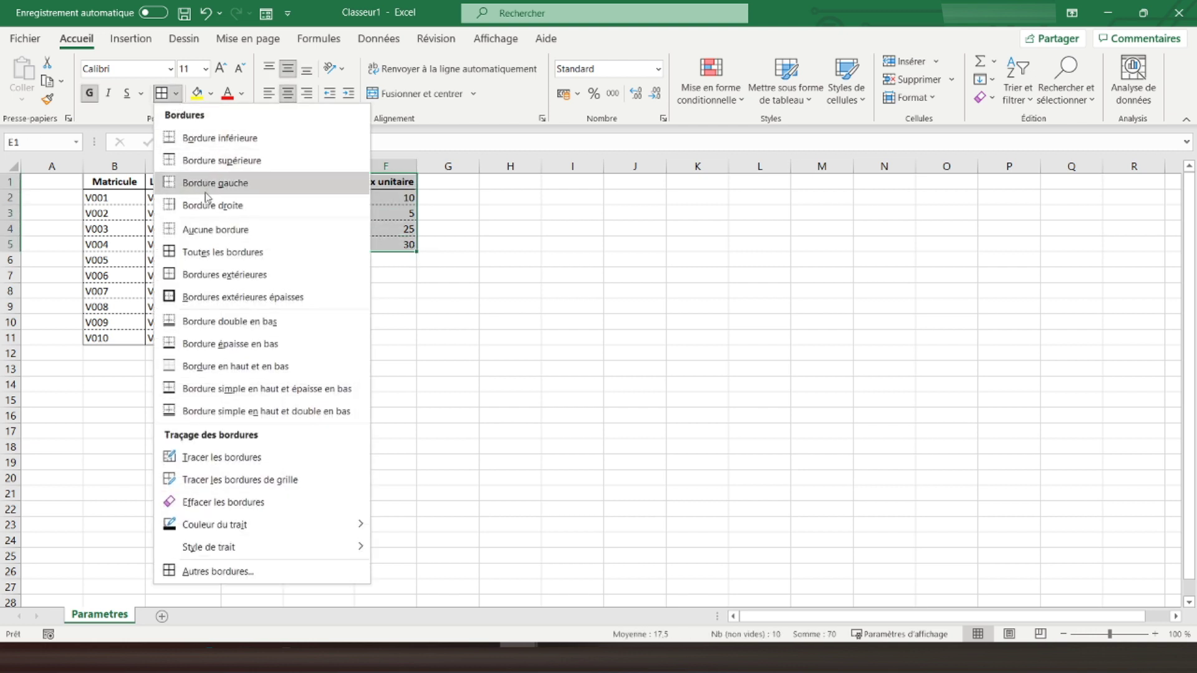
click(237, 275)
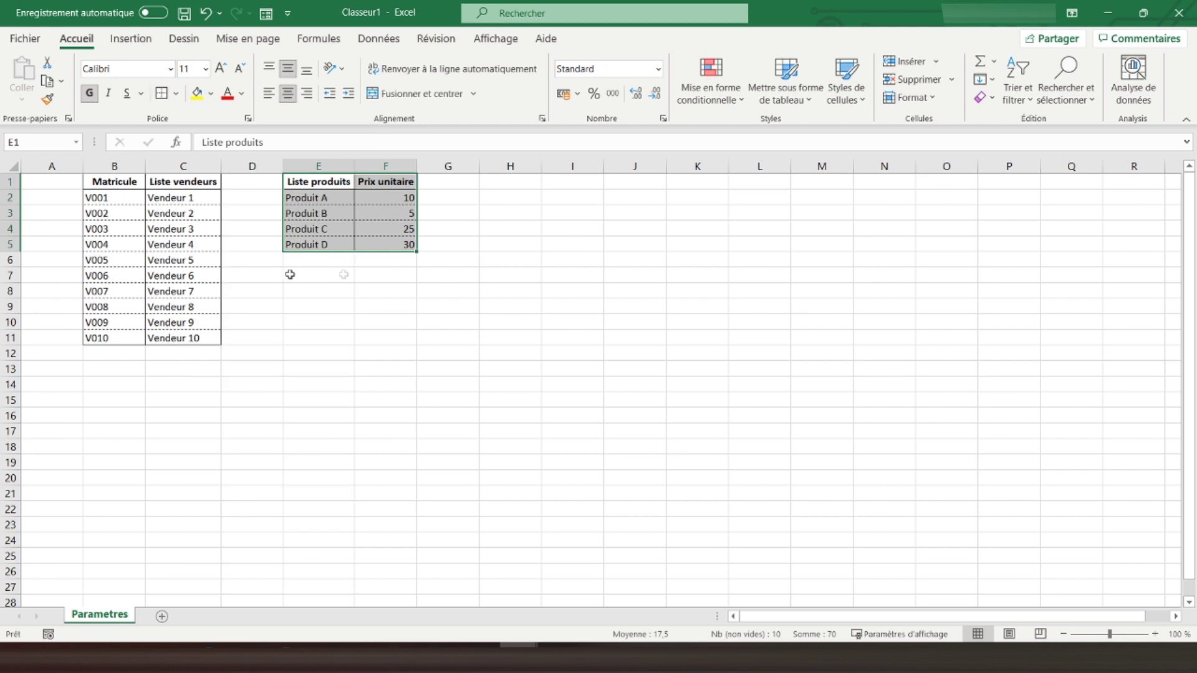
click(361, 280)
- Reapply the euro accounting format to the Prix unitaire values in F2:F5
drag(382, 197, 383, 244)
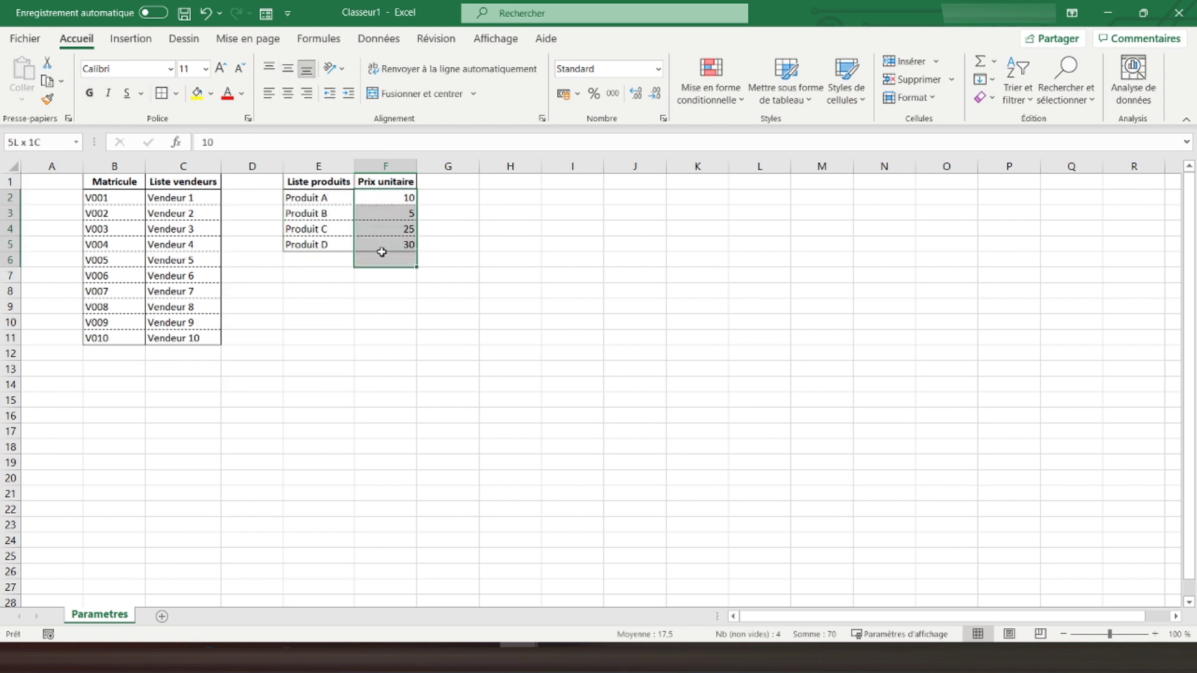
click(563, 94)
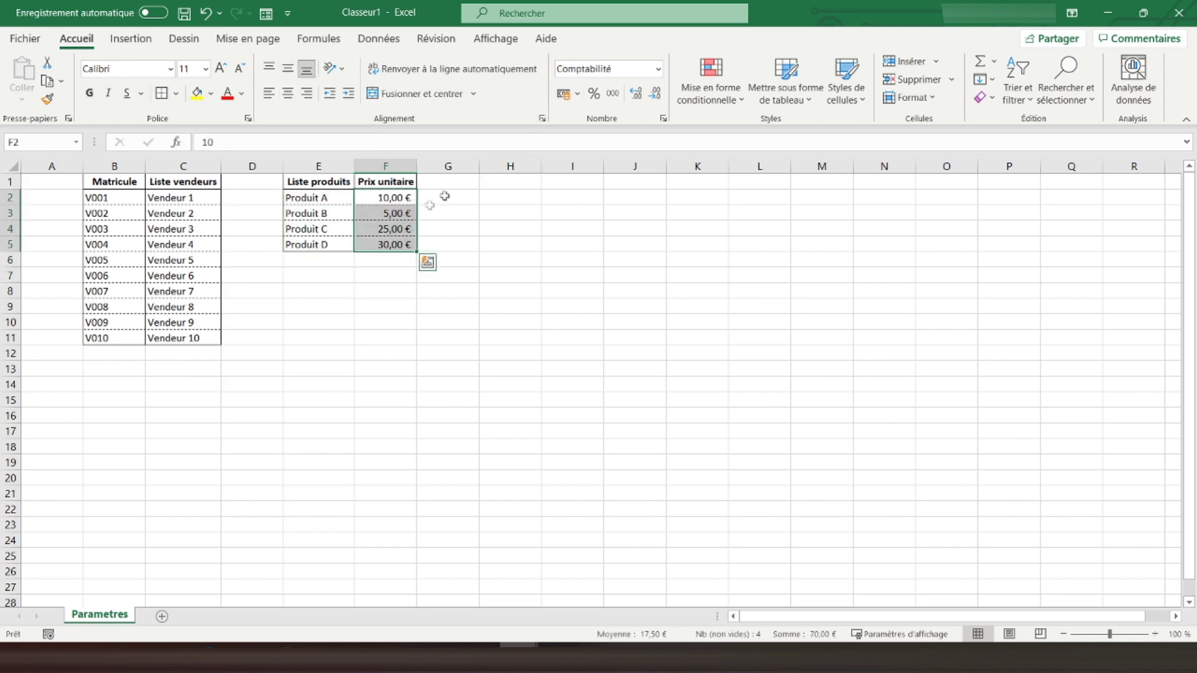
click(388, 181)
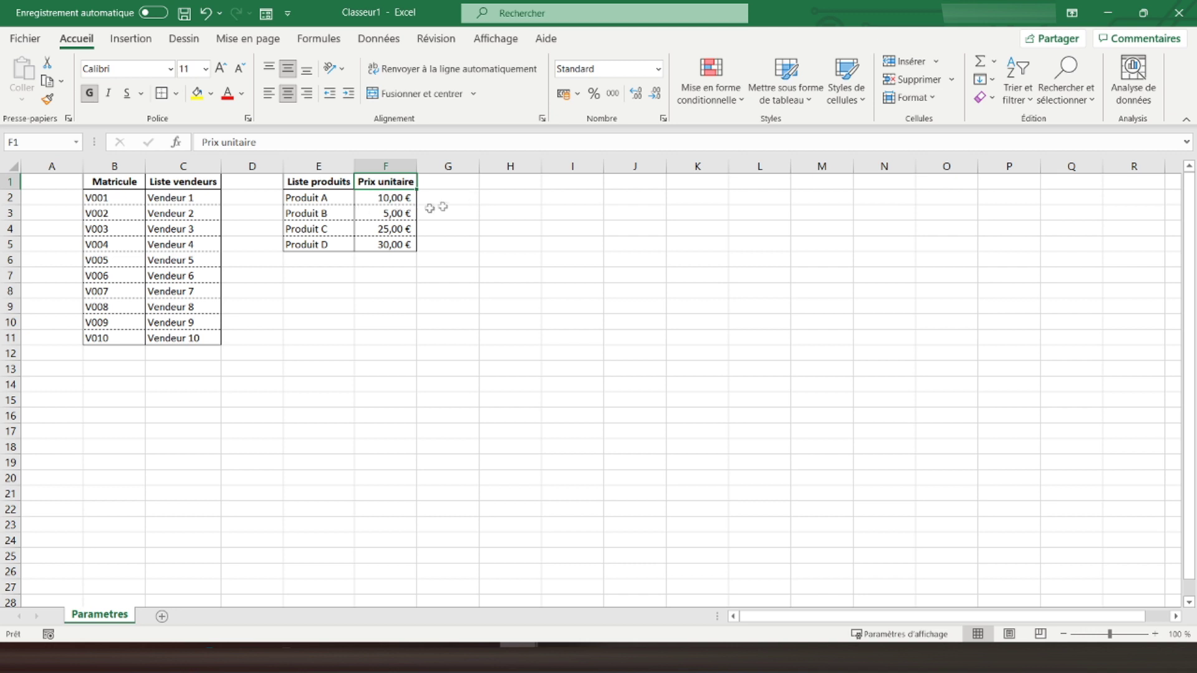
click(508, 182)
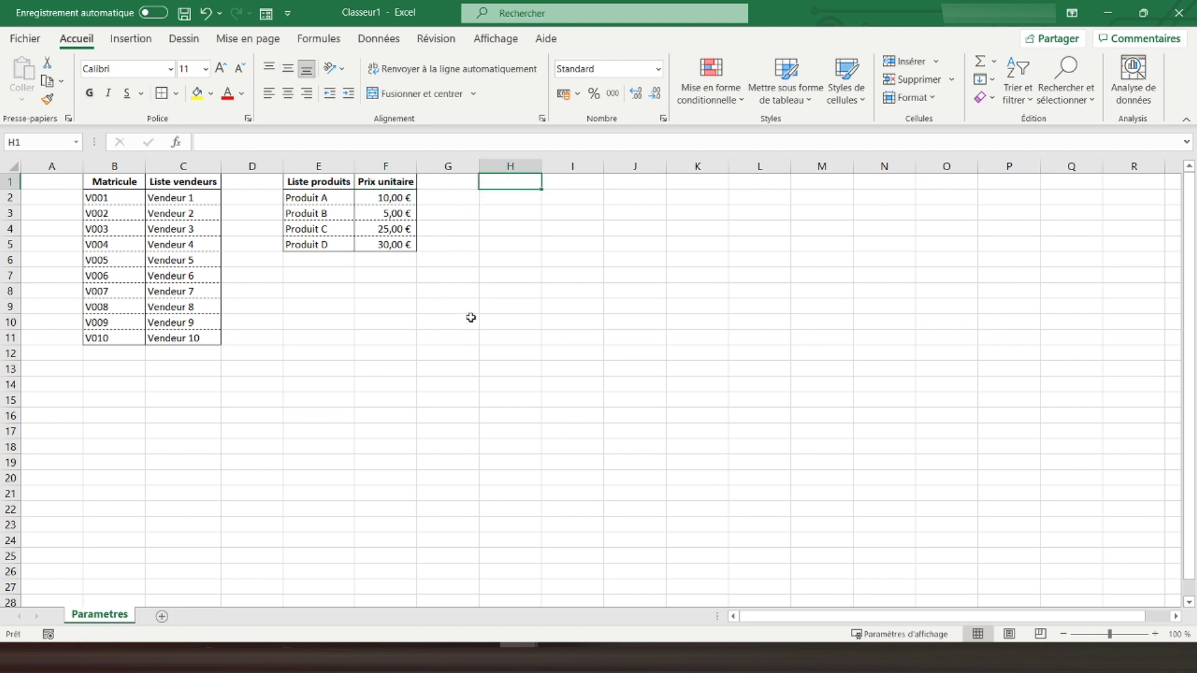
- Enter the 'Régions de vente' heading in H1, fit column H to it, and select H2:H13
text(Régions de vente)
key(Return)
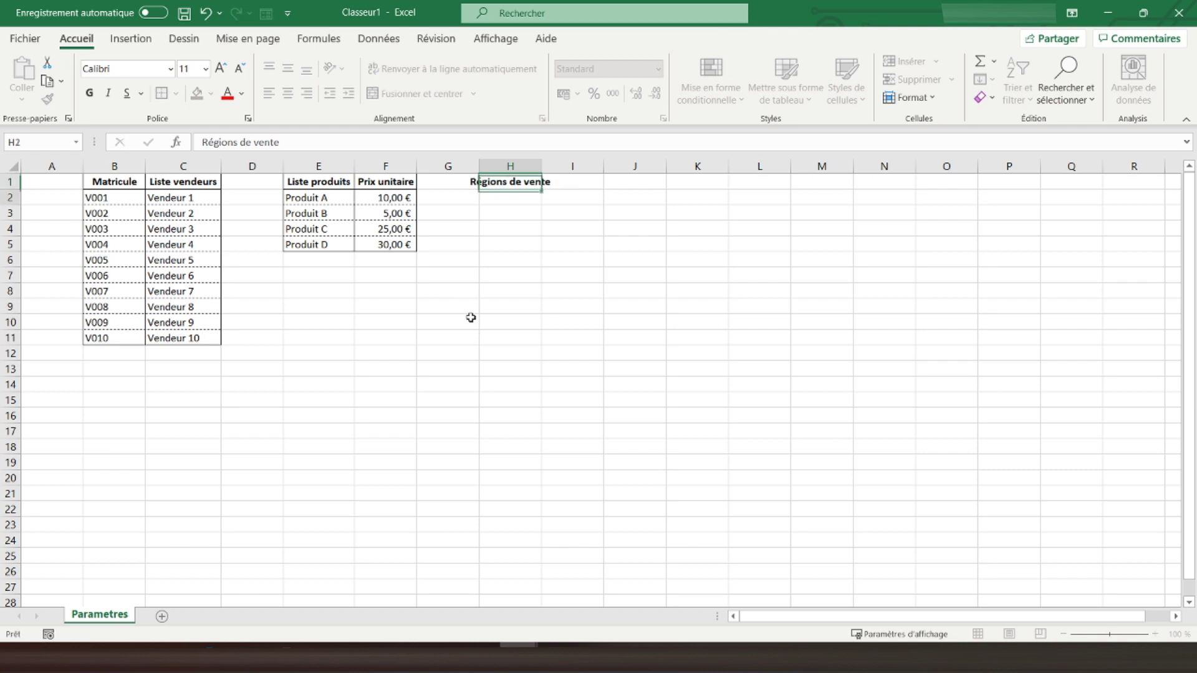
double_click(542, 166)
click(529, 180)
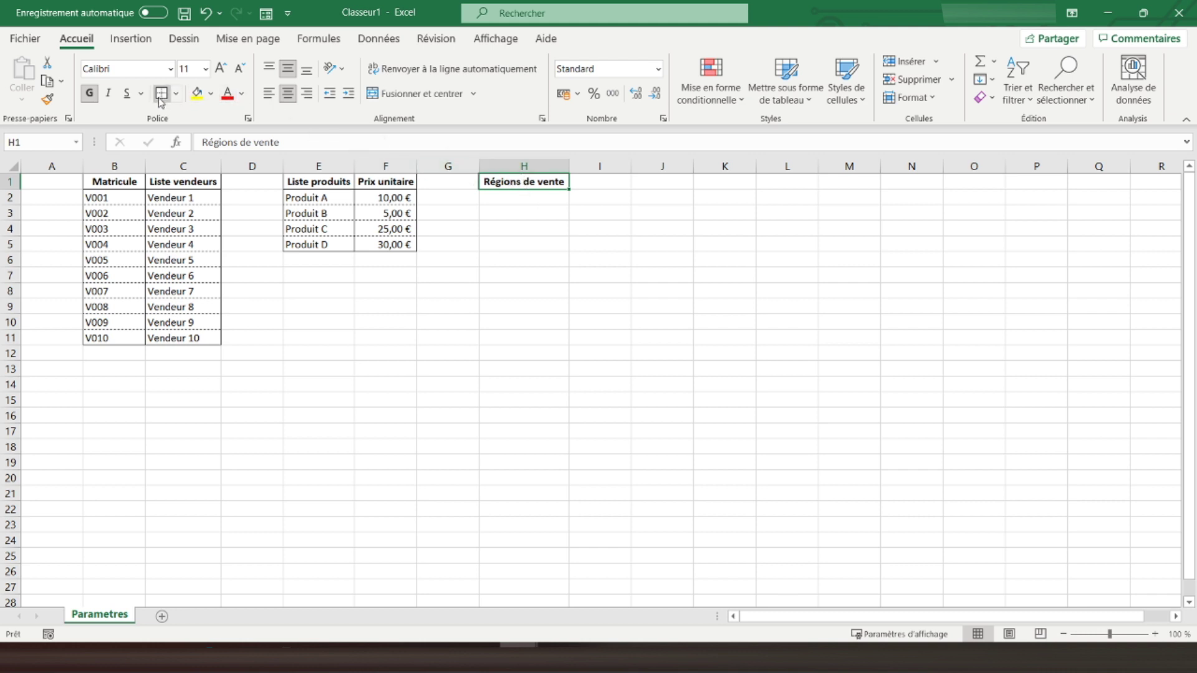
key(Return)
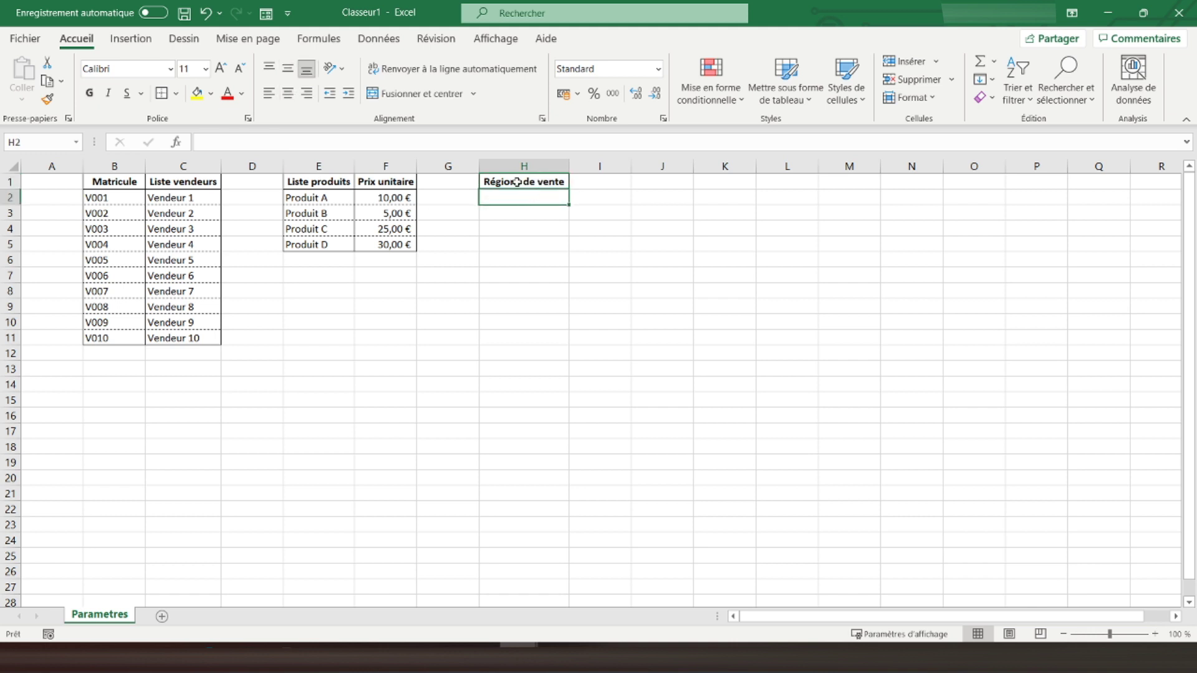
drag(522, 182, 523, 297)
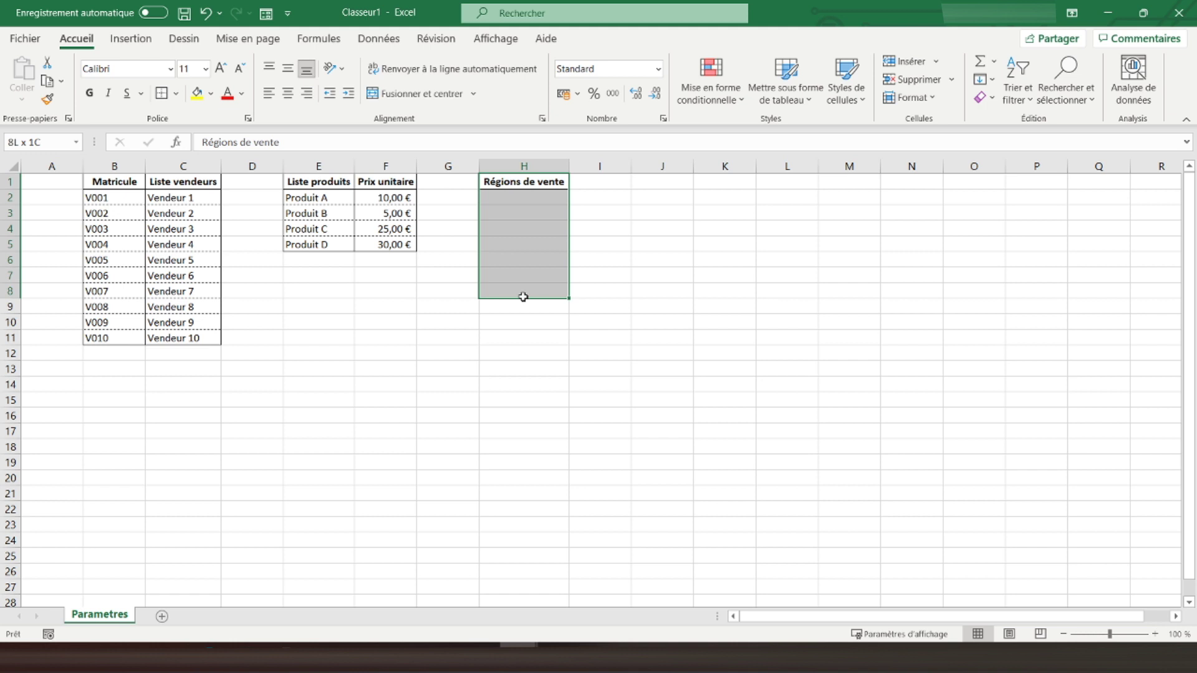
drag(523, 298, 523, 369)
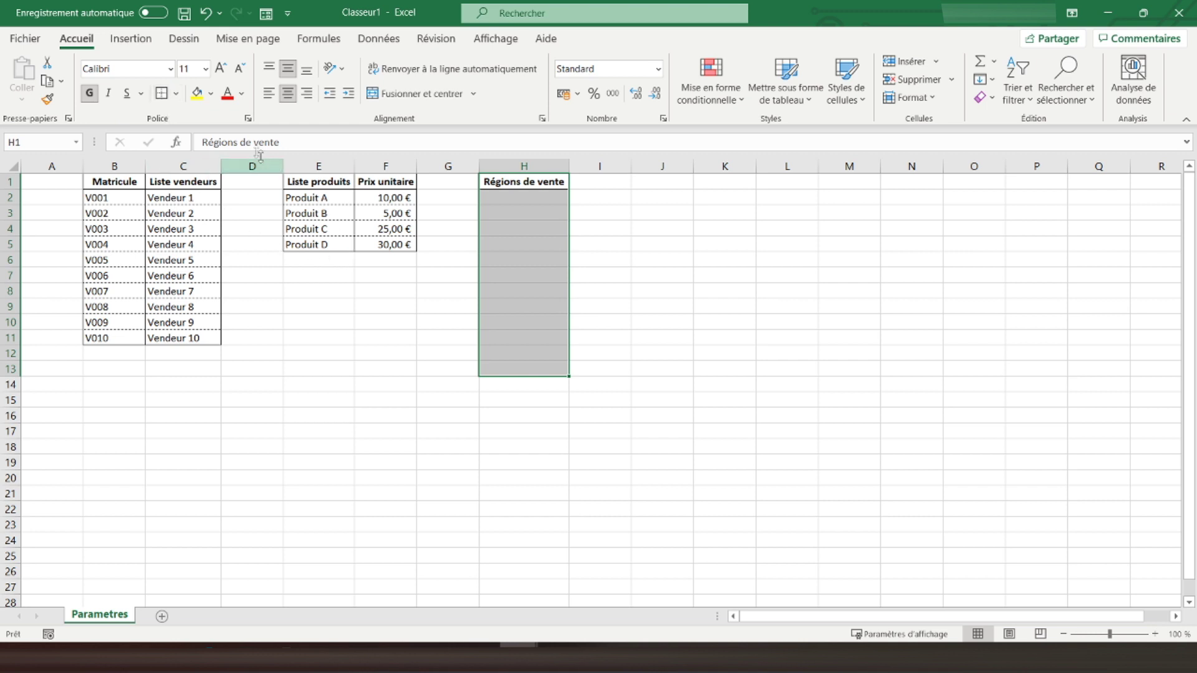
drag(516, 196, 522, 372)
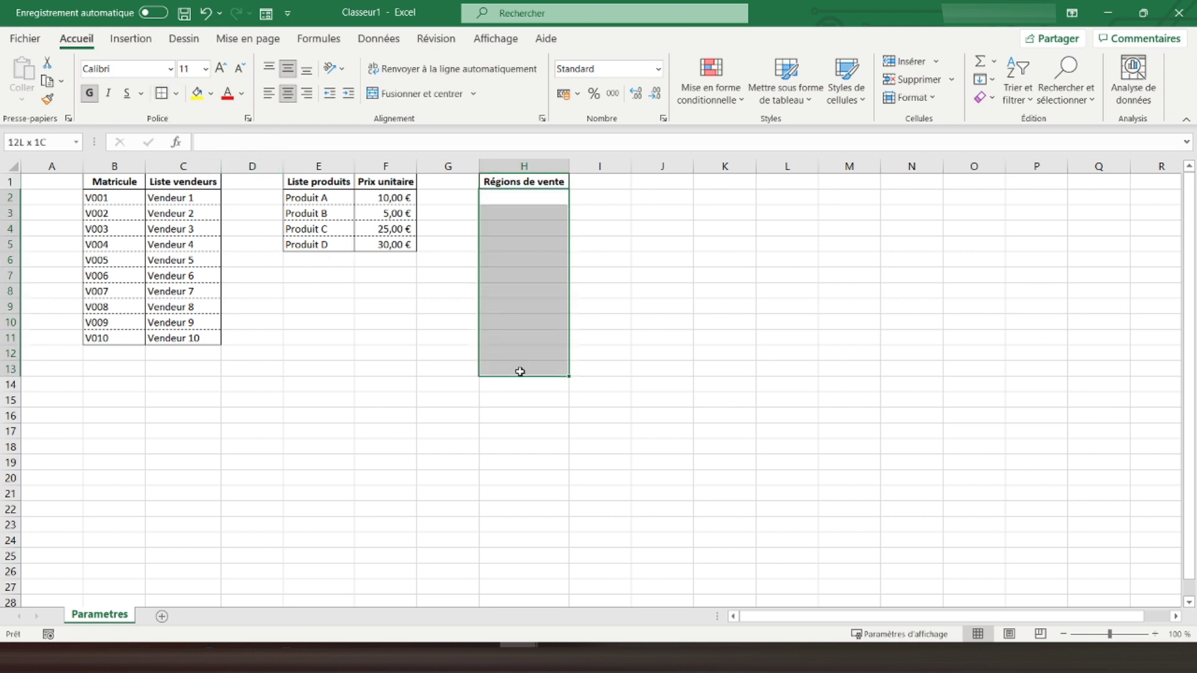
- Give H2:H13 dotted inner horizontal borders between the rows
click(176, 93)
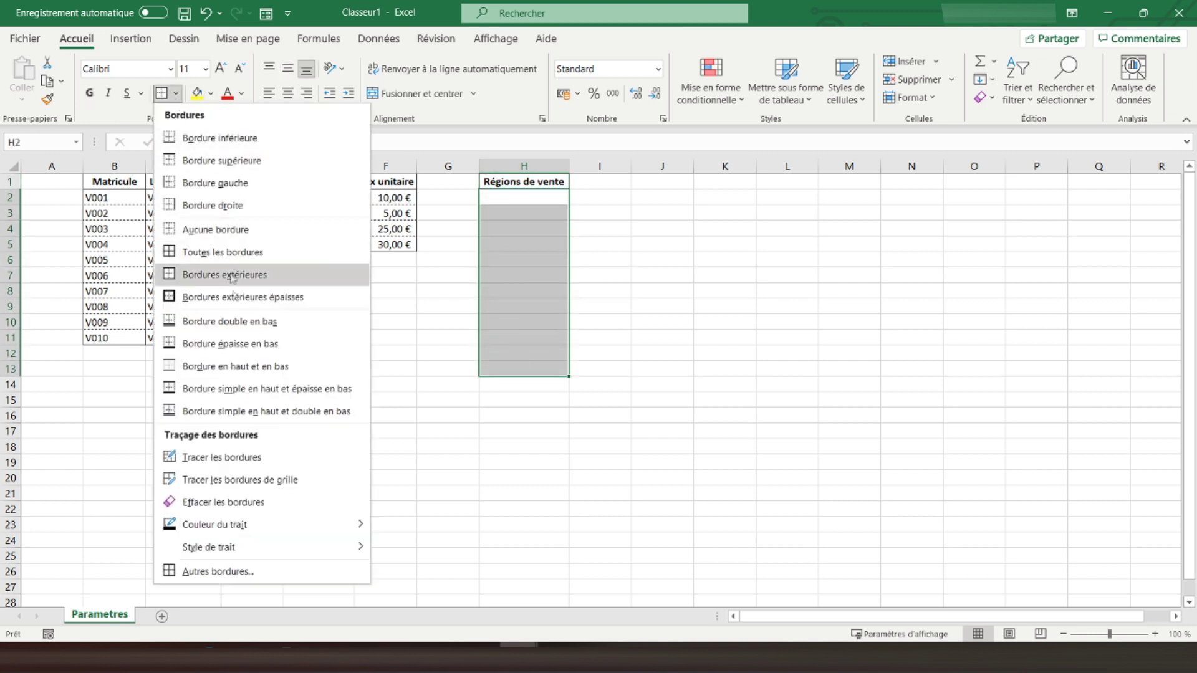
click(233, 574)
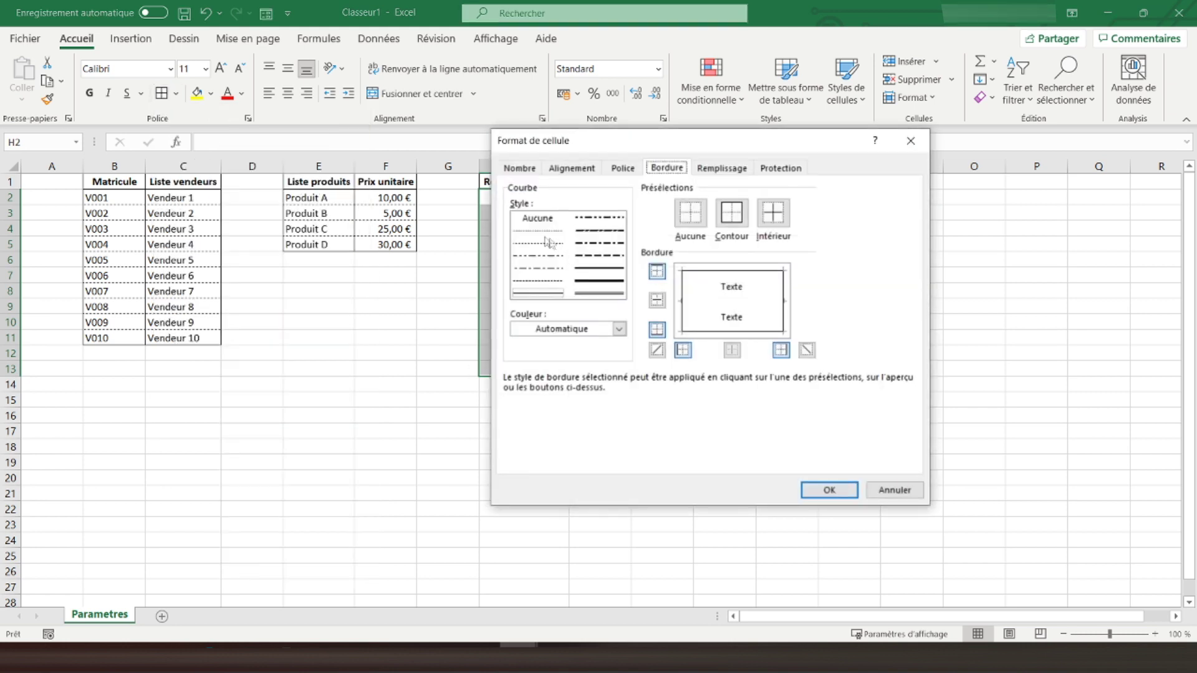
click(539, 231)
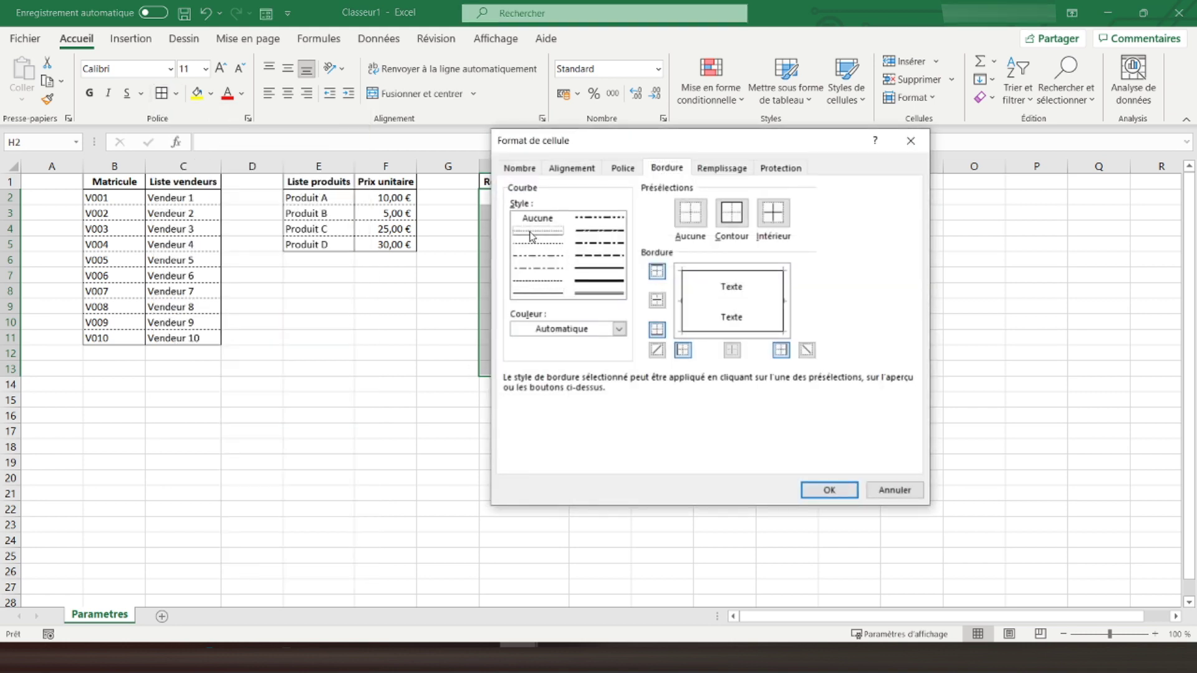
click(703, 304)
click(830, 490)
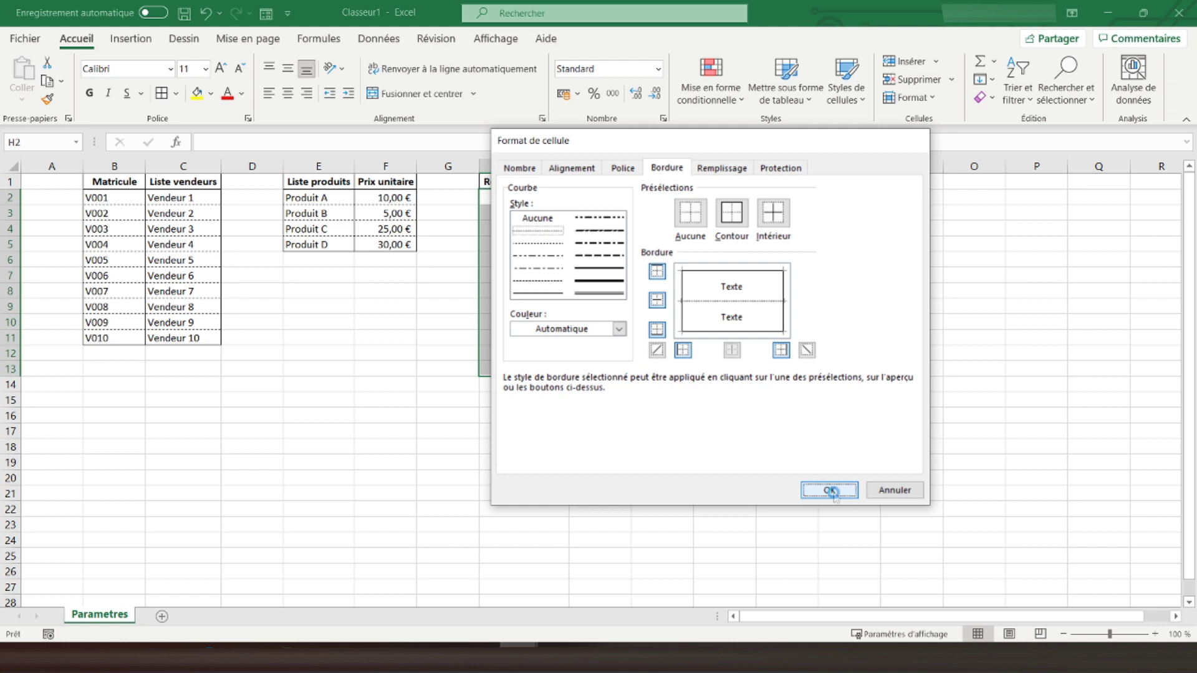
- Widen column H, narrow column D into a spacer, and give column G the same narrow width
drag(569, 171, 608, 171)
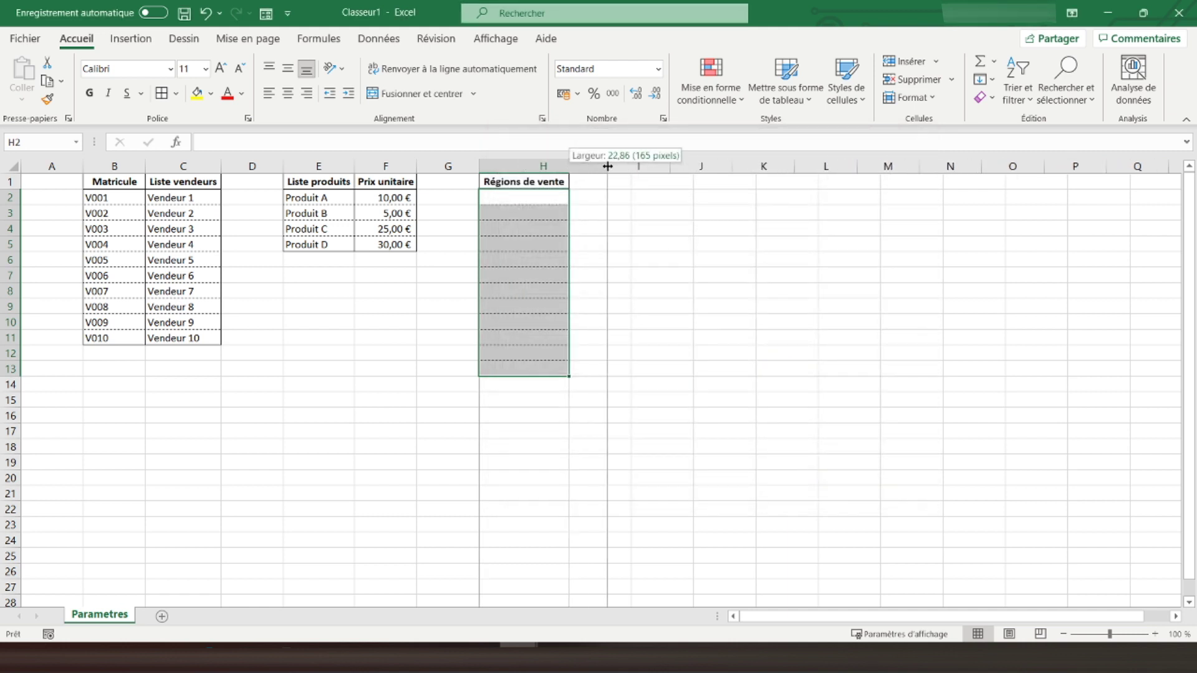
click(541, 204)
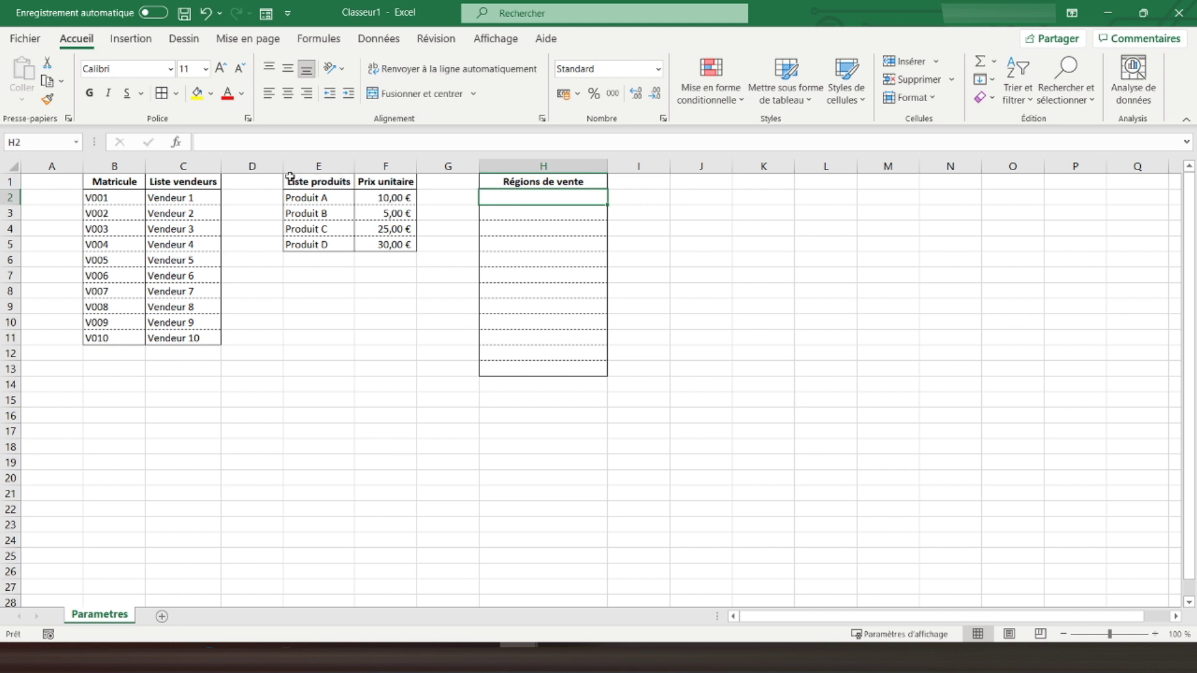
drag(282, 171, 252, 172)
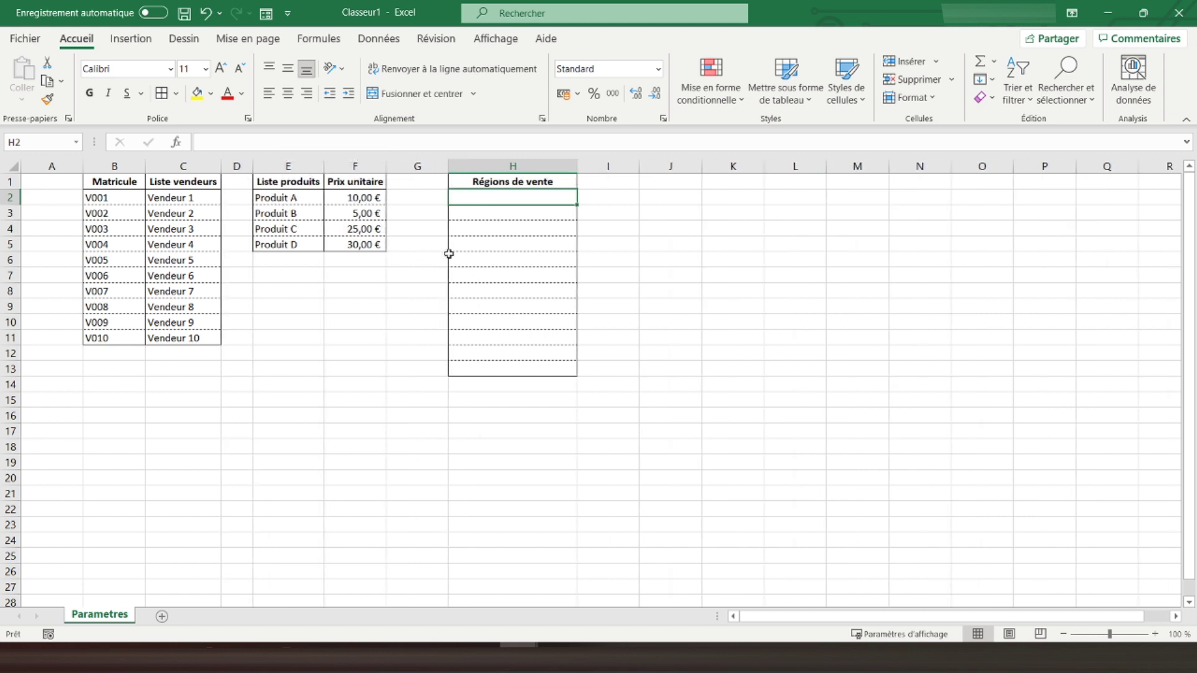
click(236, 166)
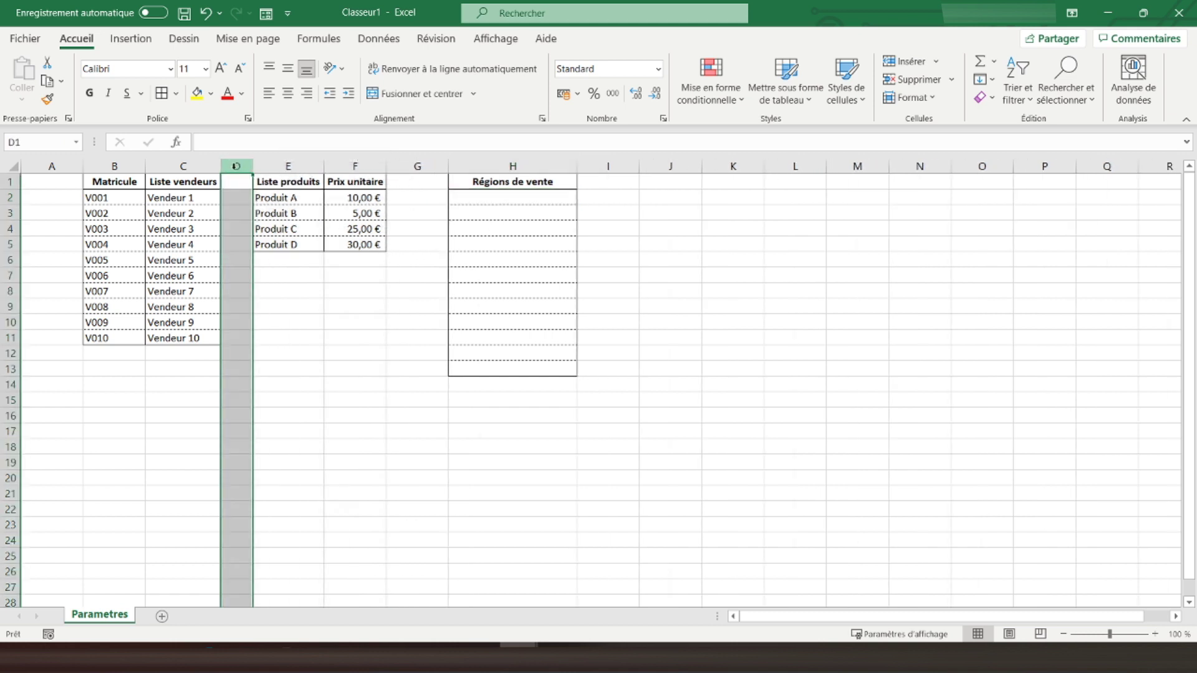
click(47, 99)
click(417, 168)
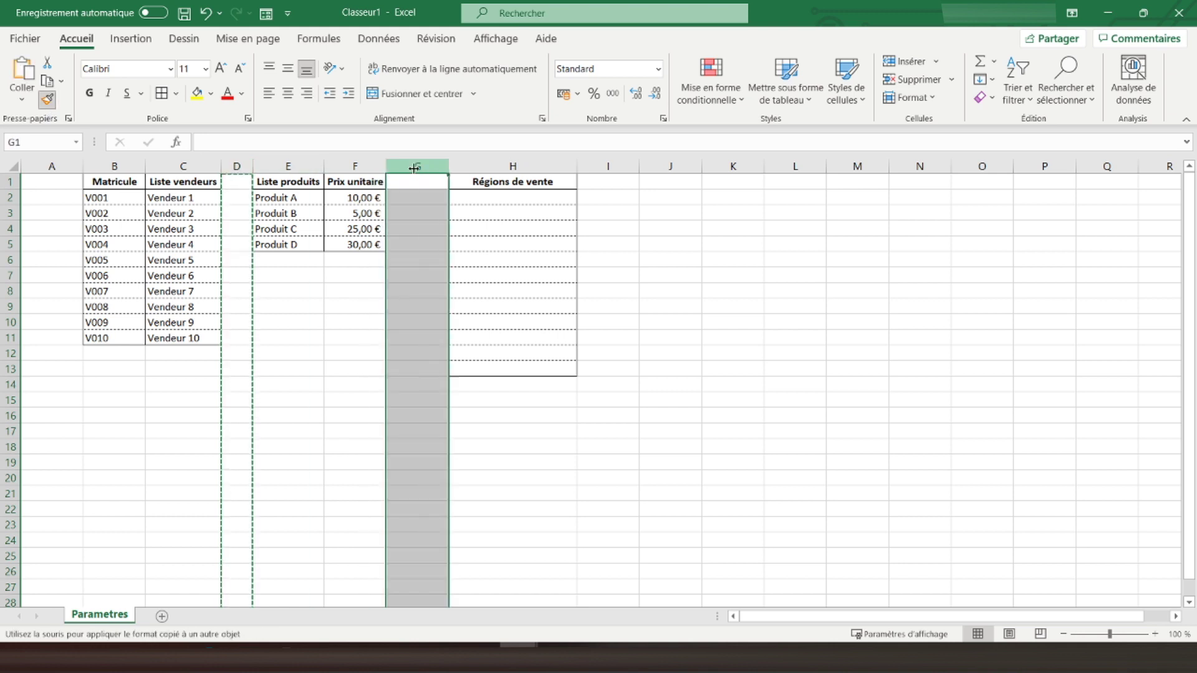
click(52, 185)
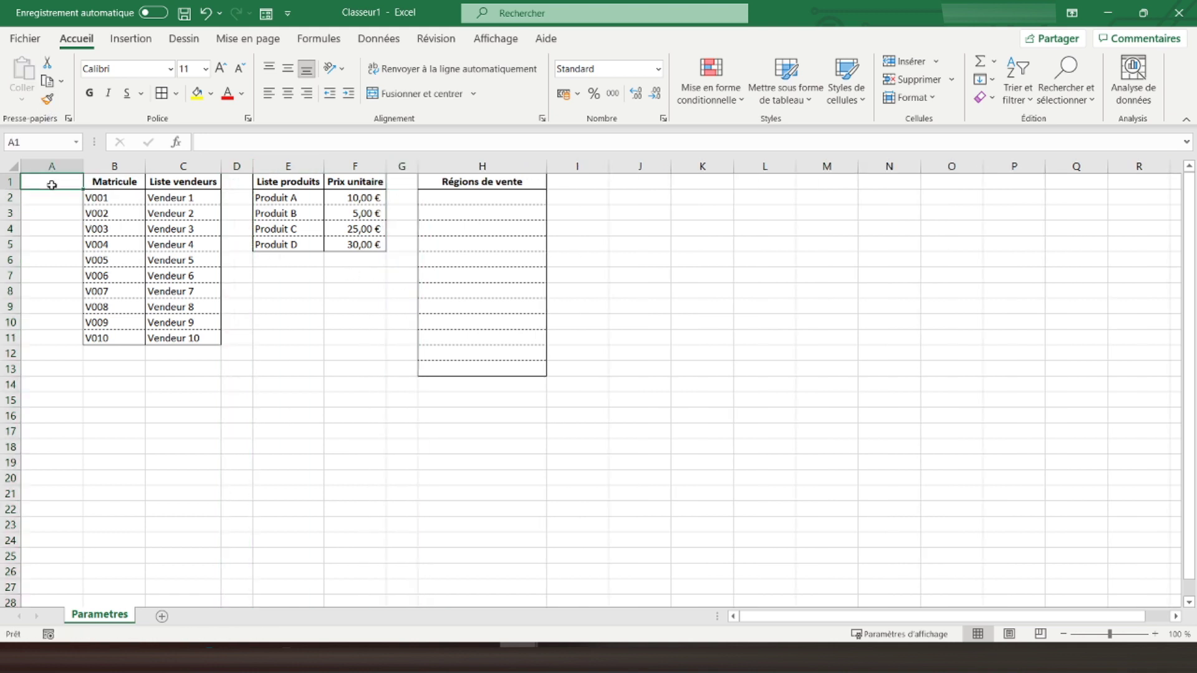
- Add a new sheet after Parametres, name it Journal, and select cell B1
click(489, 39)
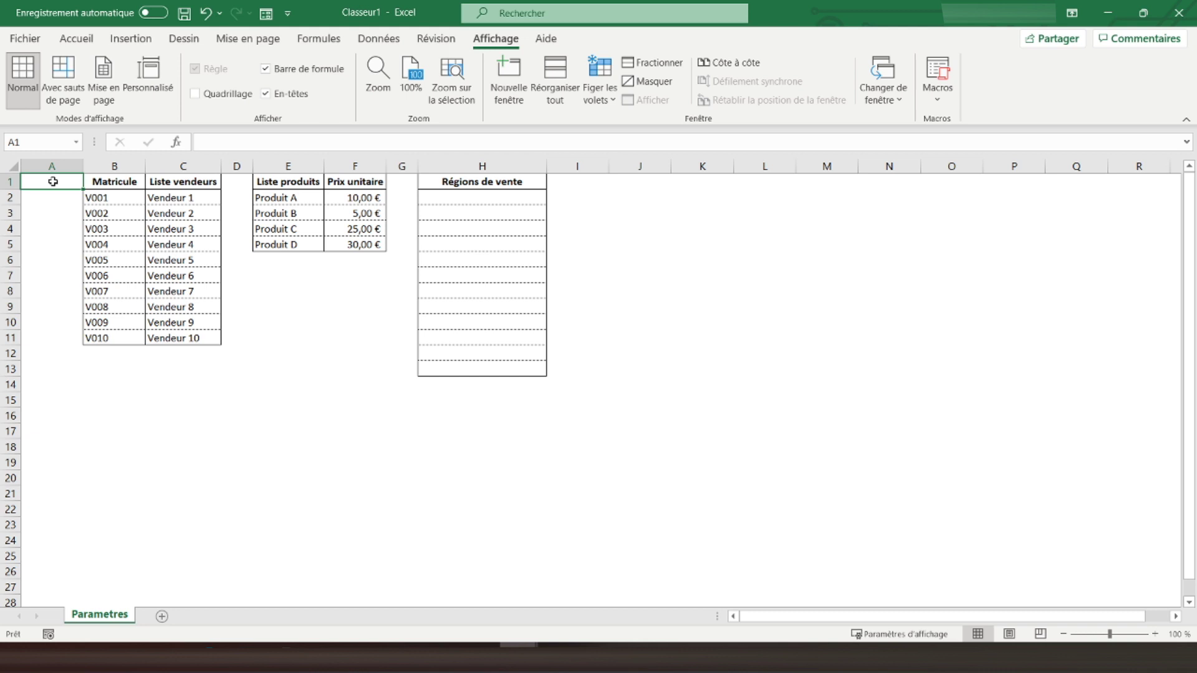
click(162, 617)
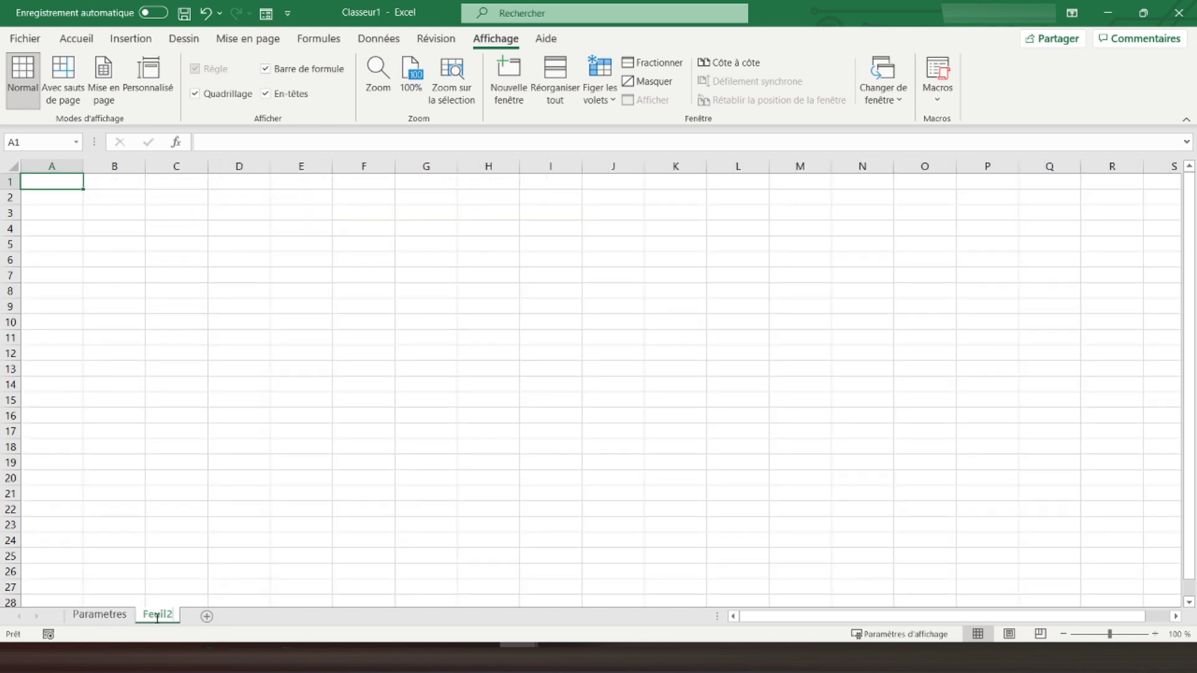
double_click(157, 616)
text(Journal)
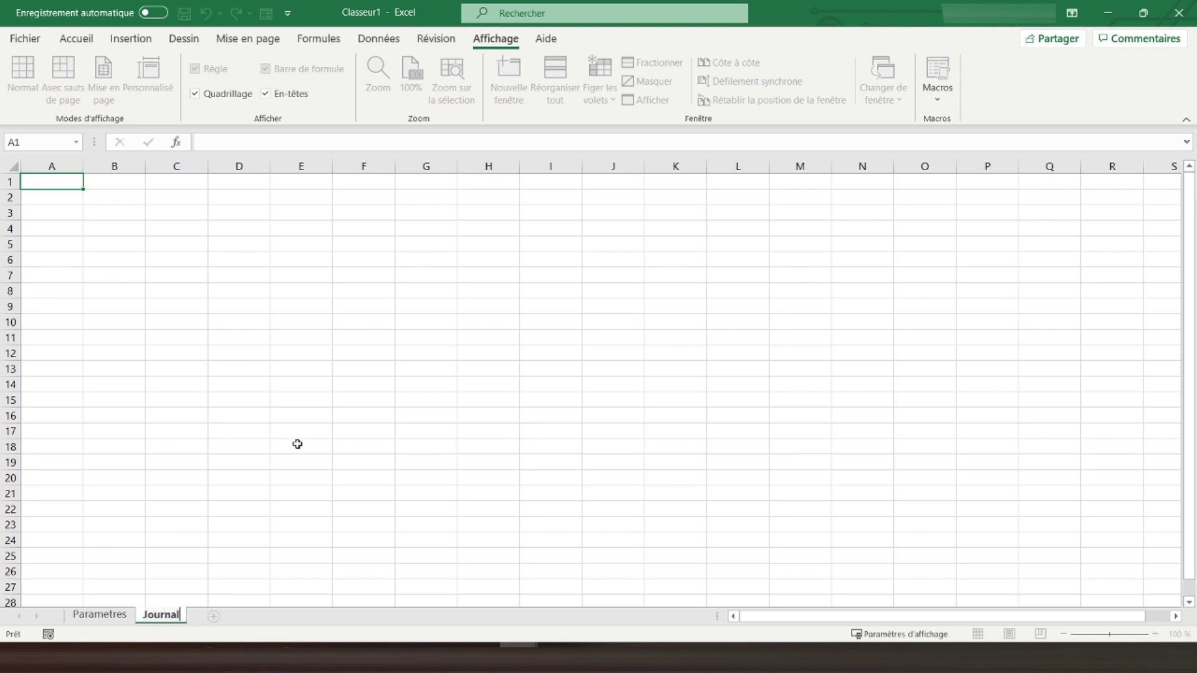
key(Return)
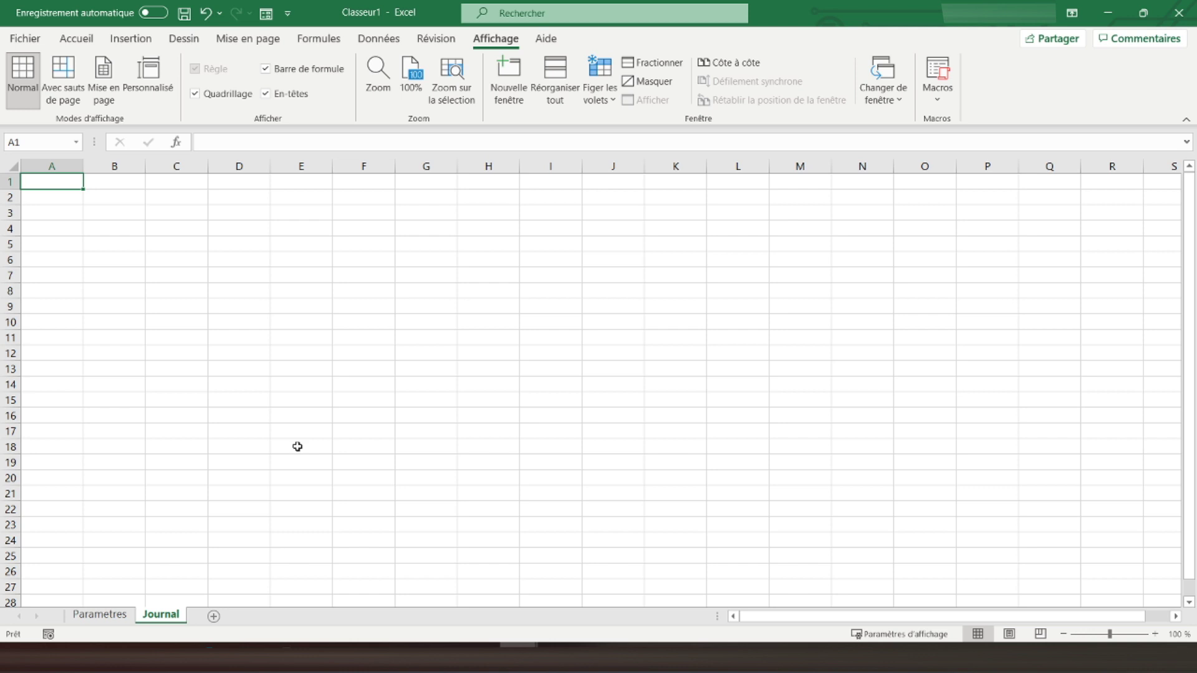
click(104, 183)
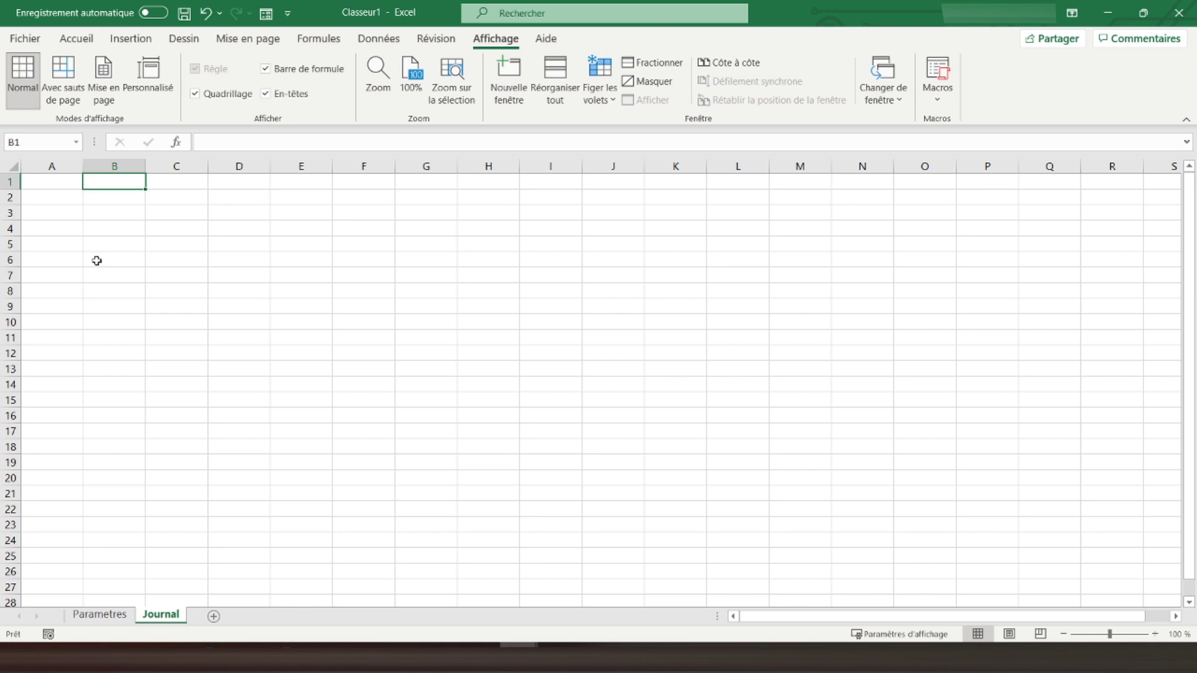
- Enter headers Date, Vendeurs, Produits vendus, Quantité, Chiffre d'affaires and Région de vente in B1:G1
text(Date)
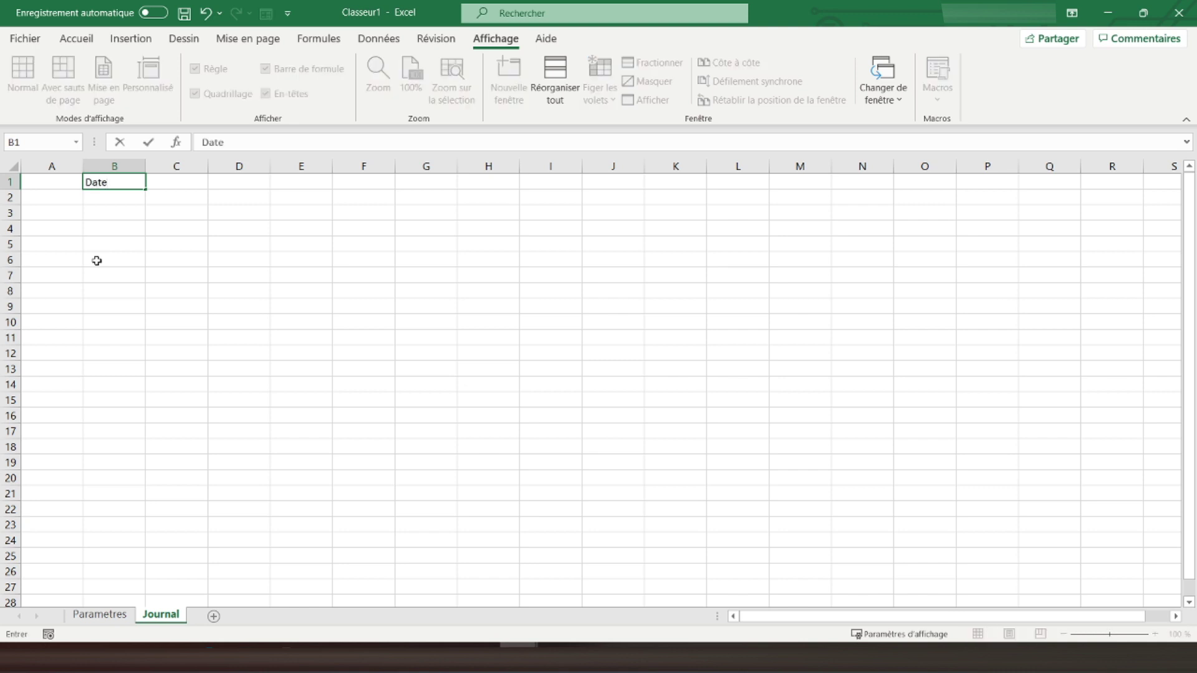
key(Tab)
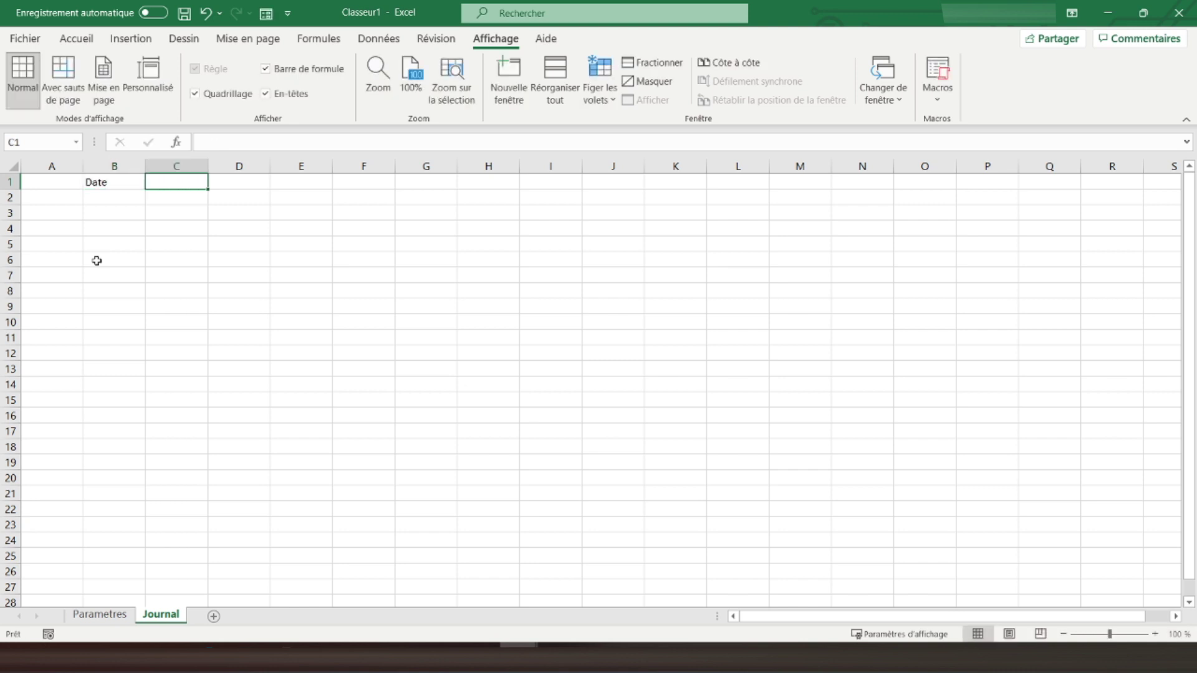
text(Vendeurs)
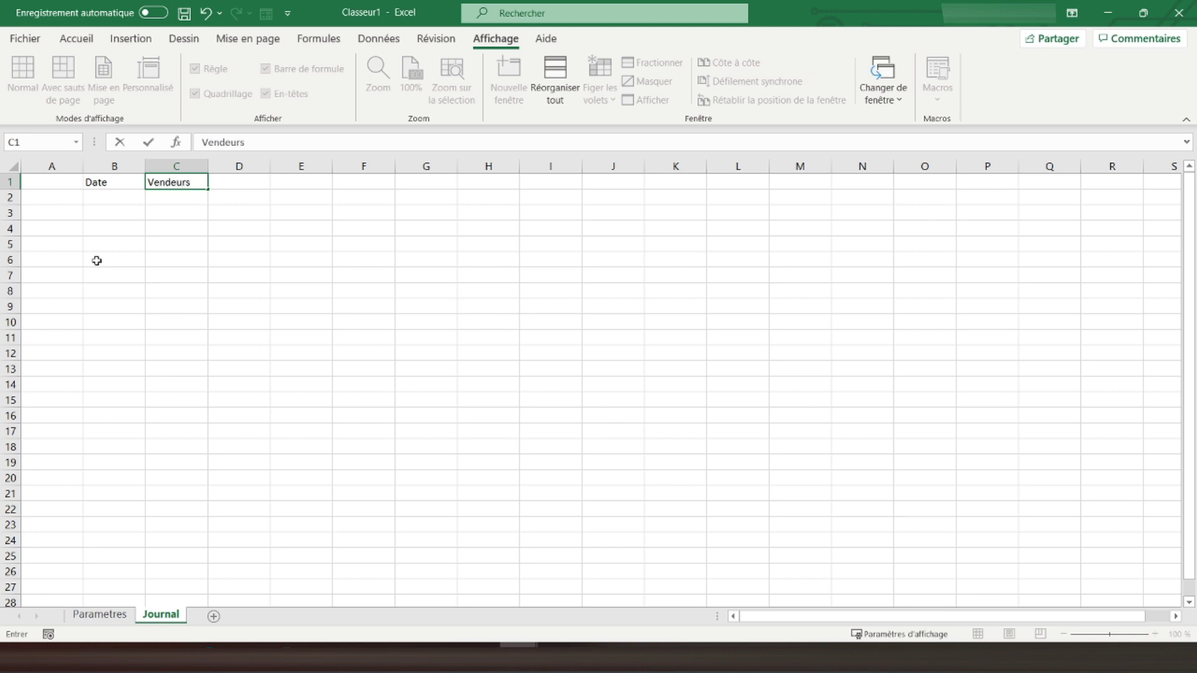
key(Tab)
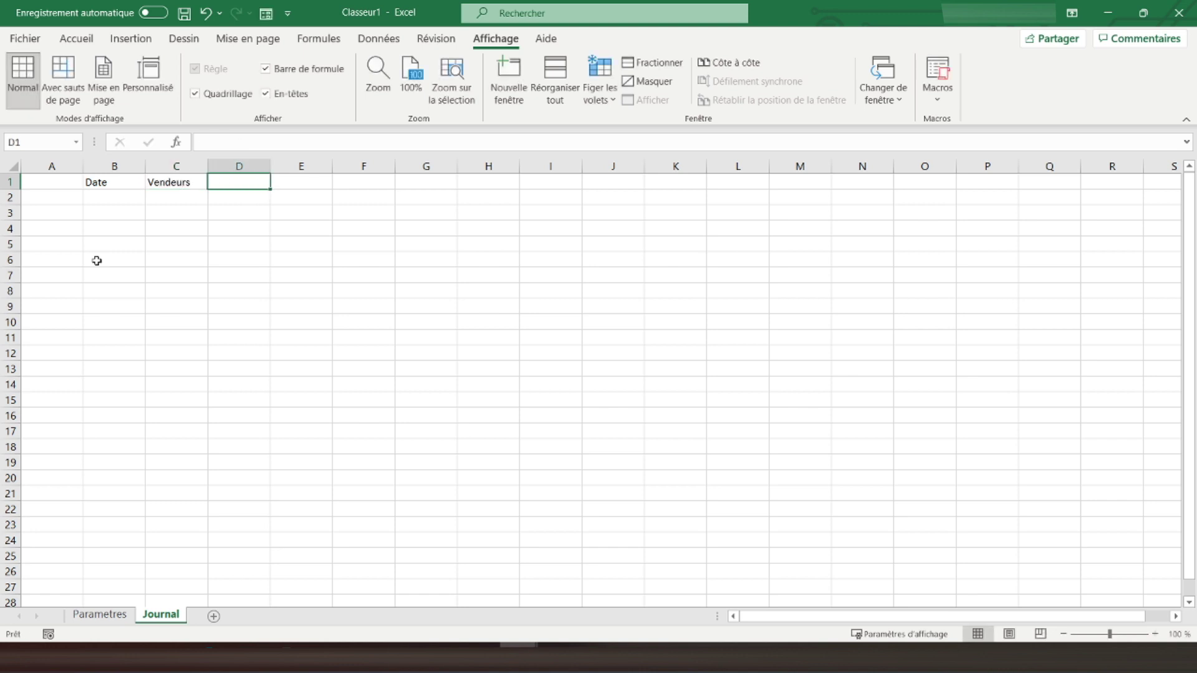
text(Produits vendus)
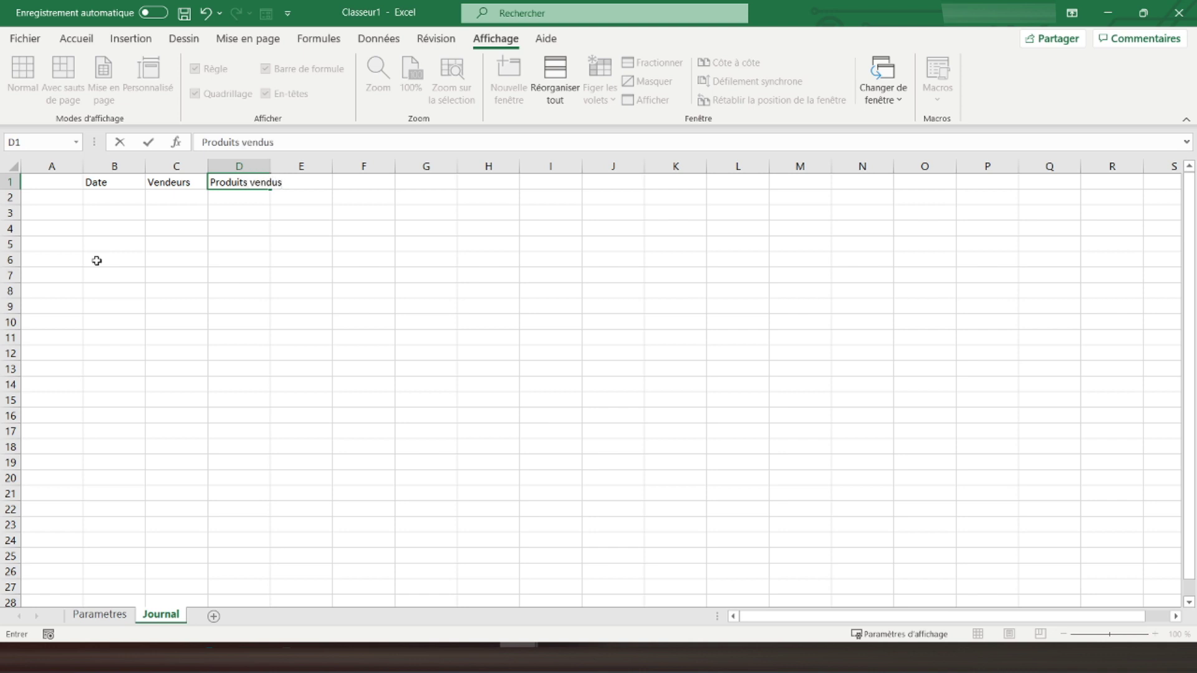
key(Tab)
text(Quantit)
key(Tab)
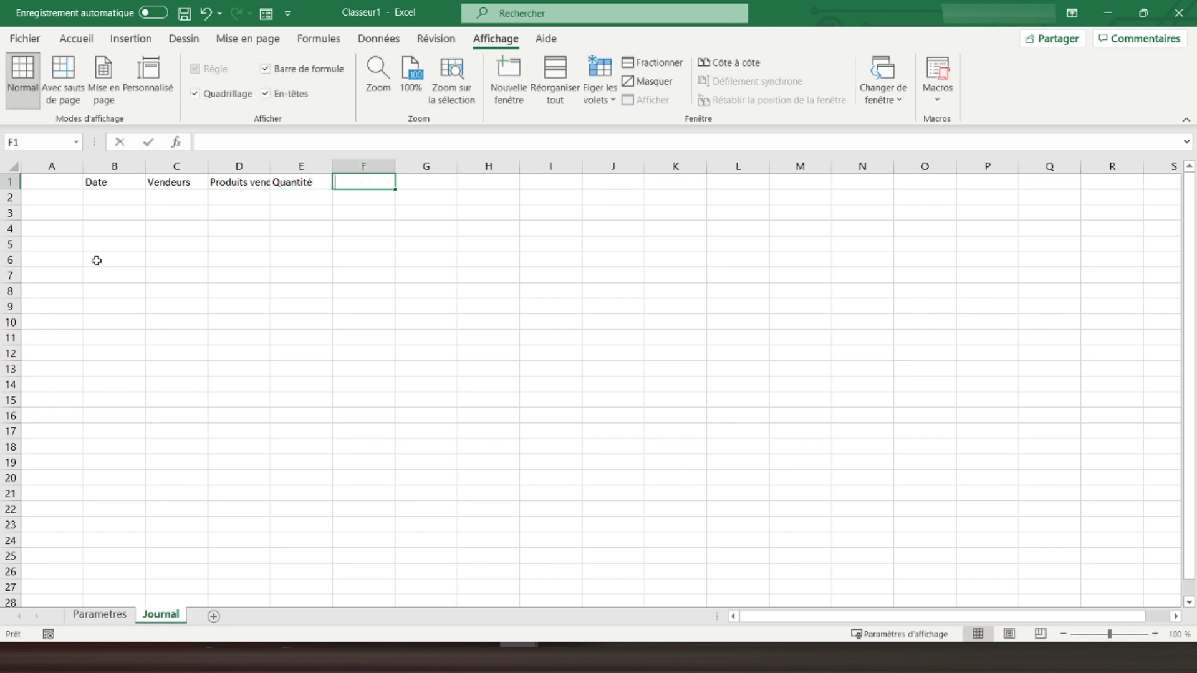
text(Chiffre d'affaires)
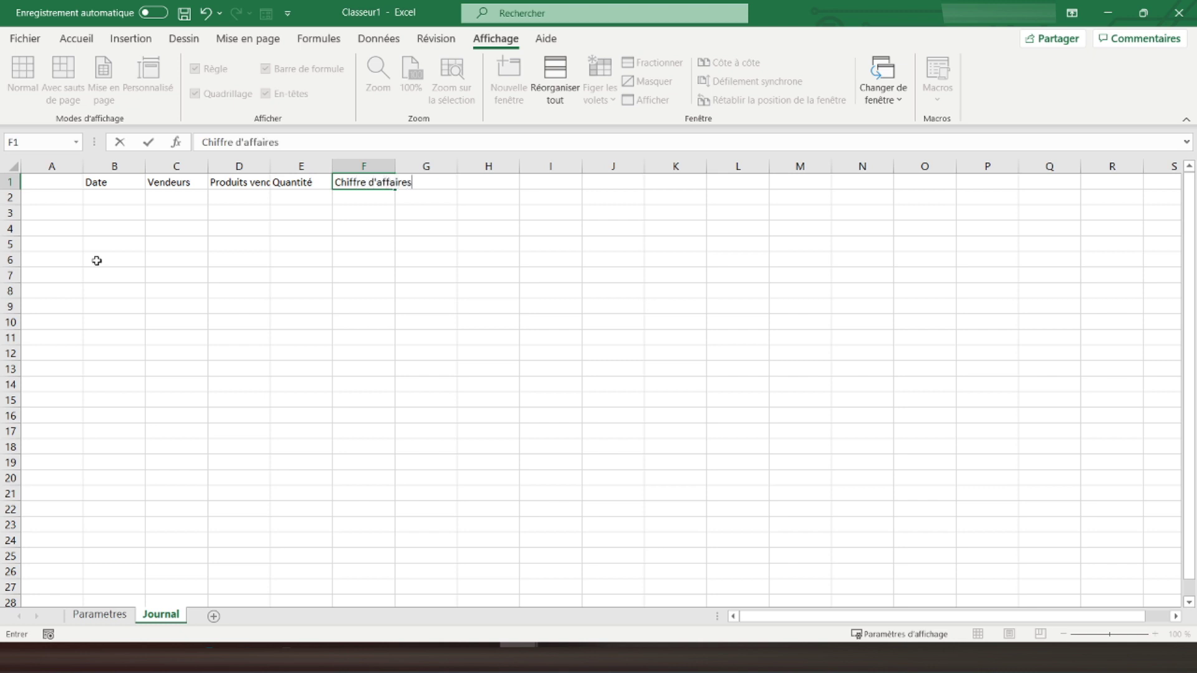
key(Tab)
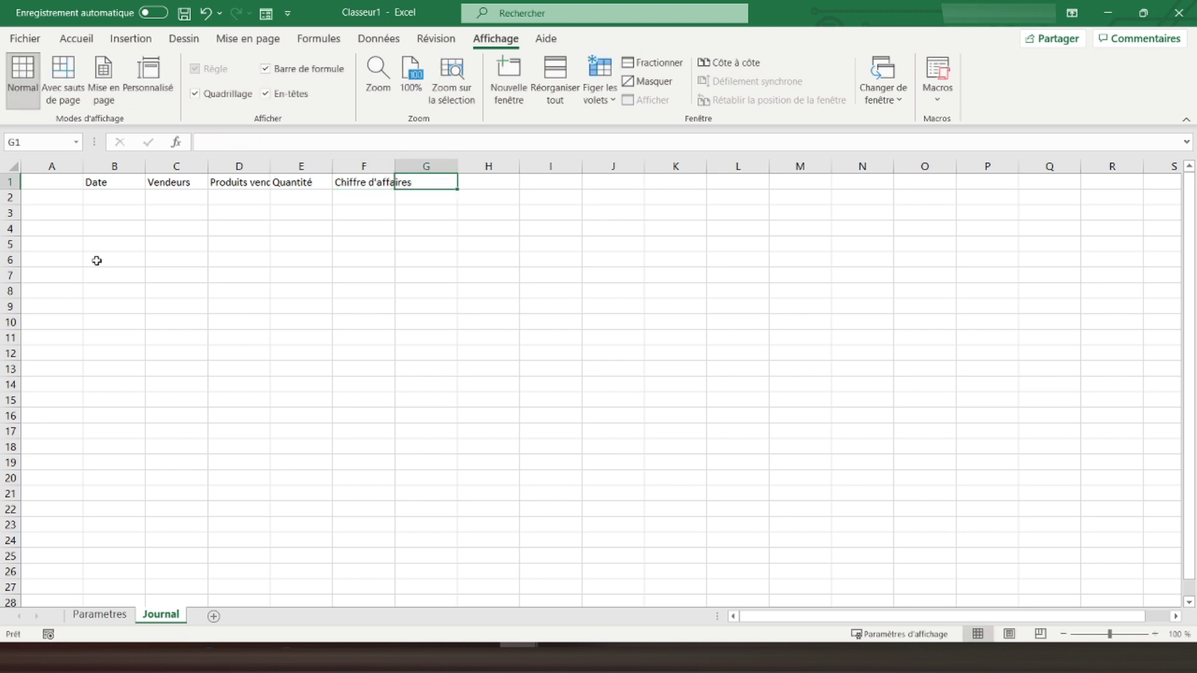
text(R)
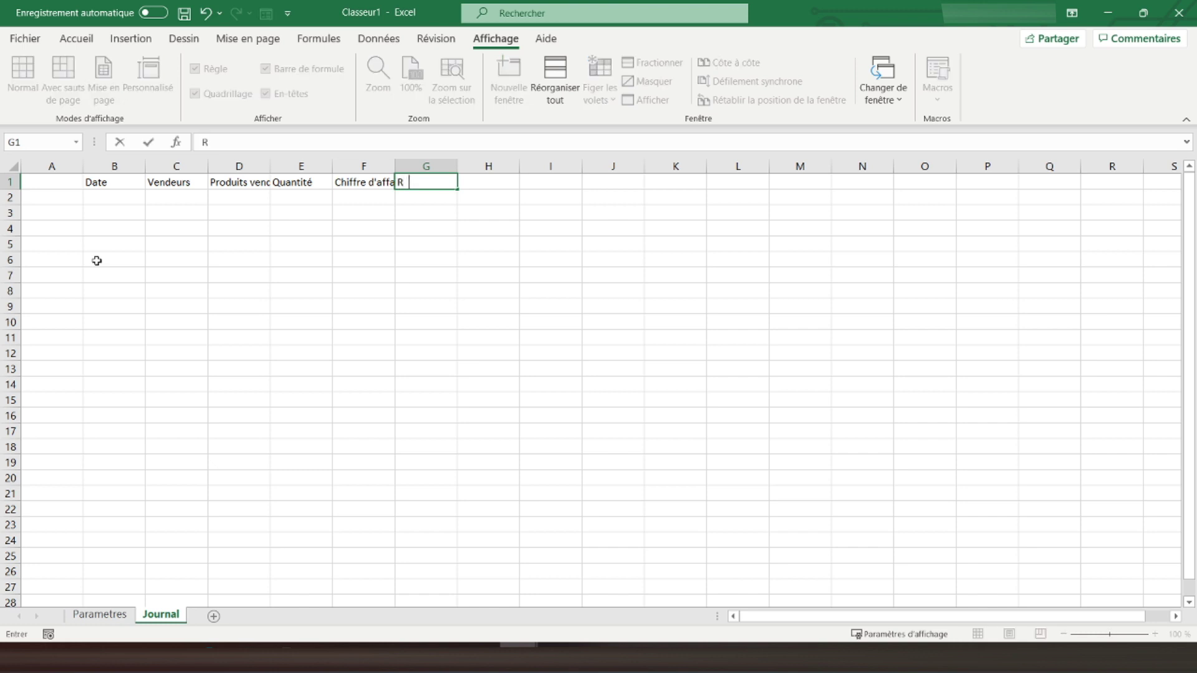
text(égion de )
text(vente)
key(Return)
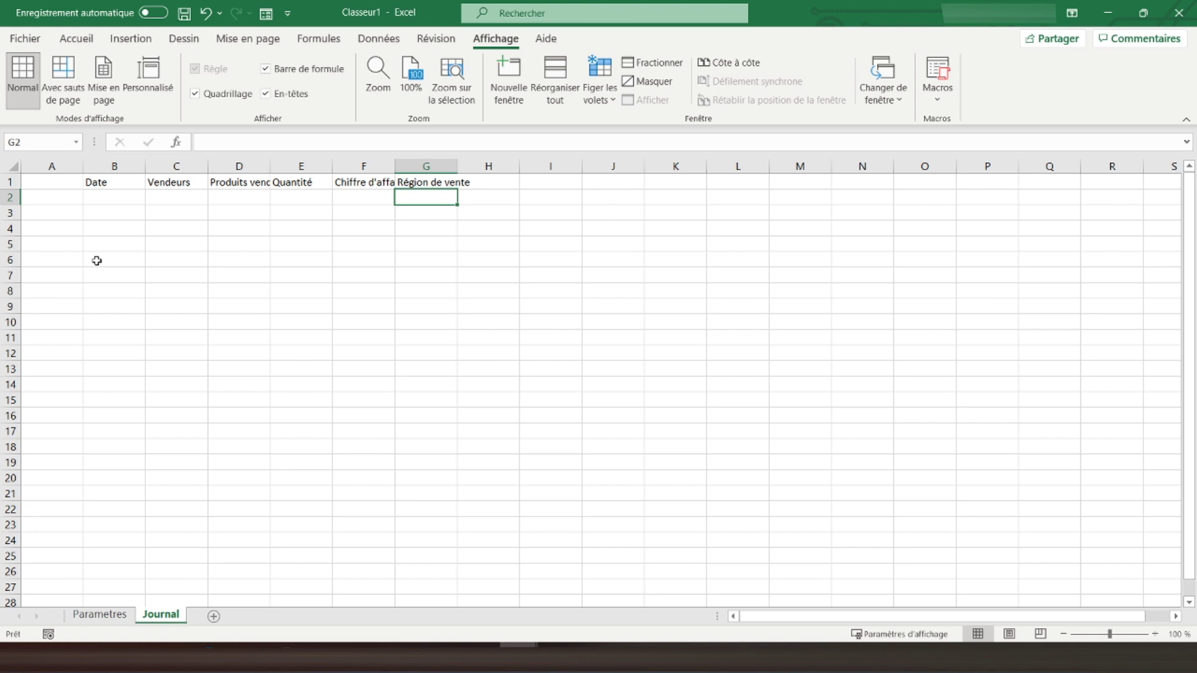
click(100, 183)
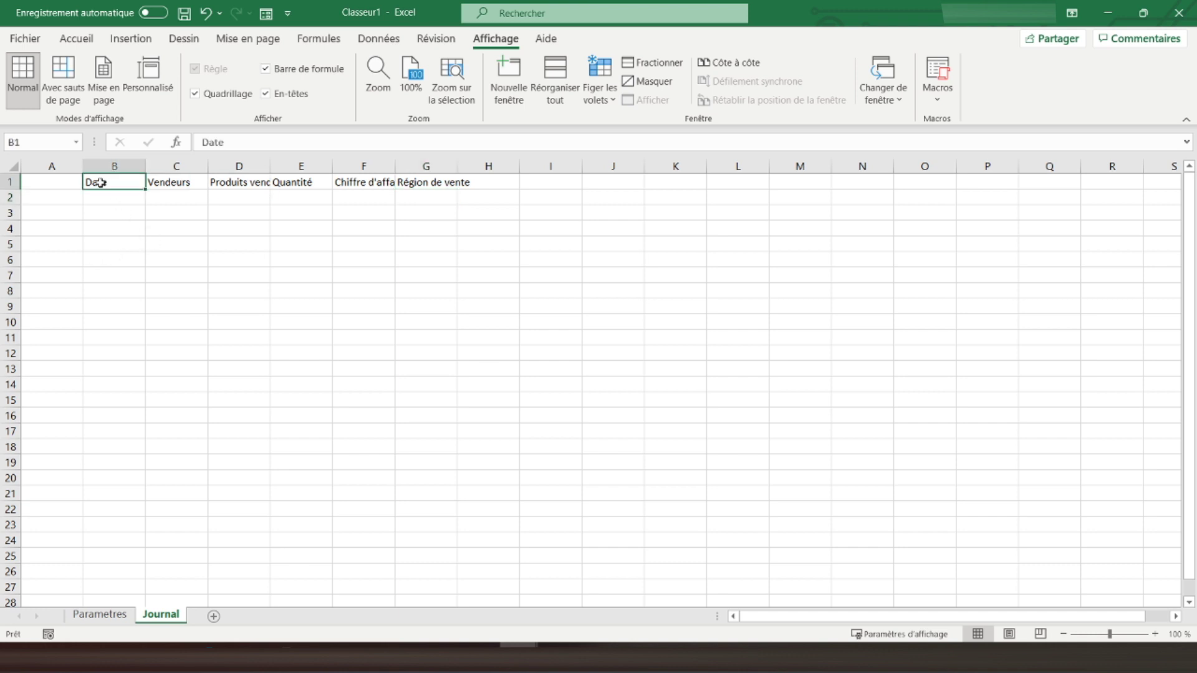
- Make the B1:G1 headers bold and autofit columns D, F and G to their text
drag(98, 183, 448, 184)
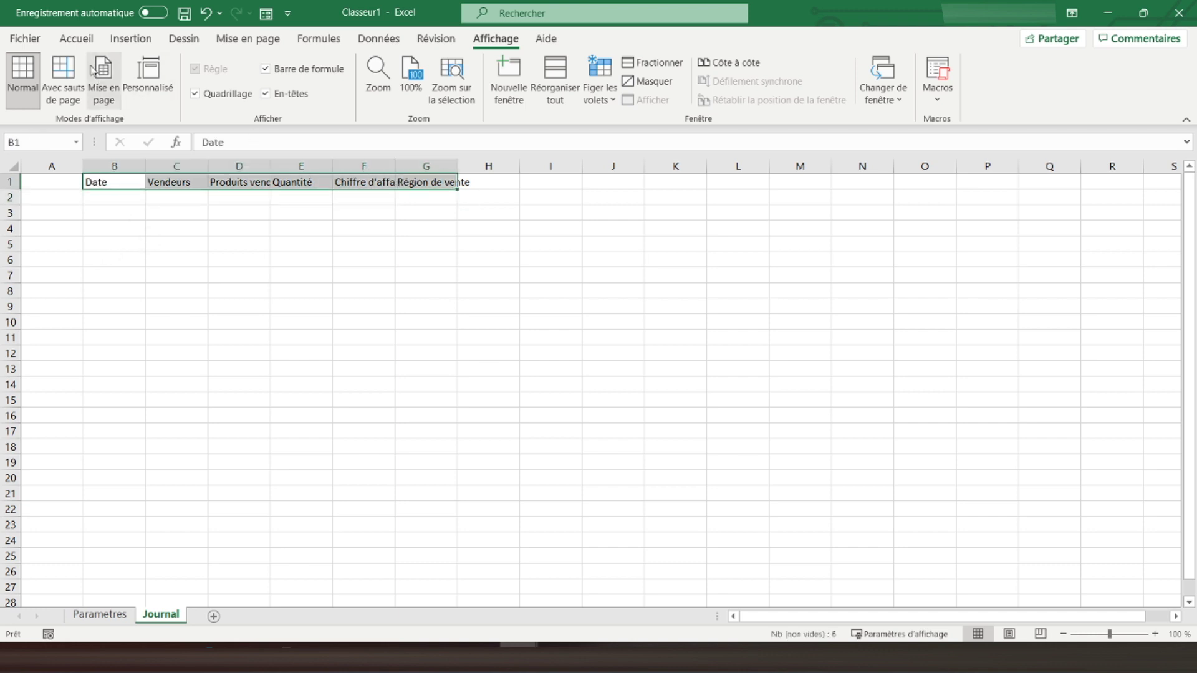
click(76, 39)
click(90, 93)
double_click(395, 166)
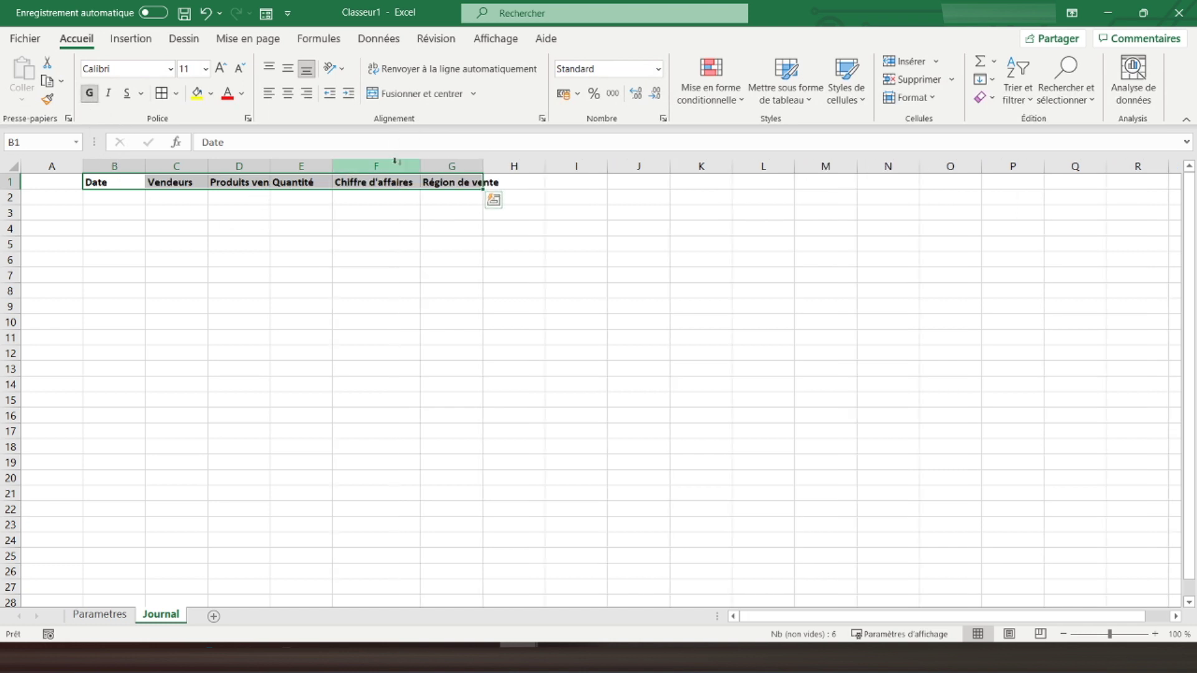
double_click(482, 166)
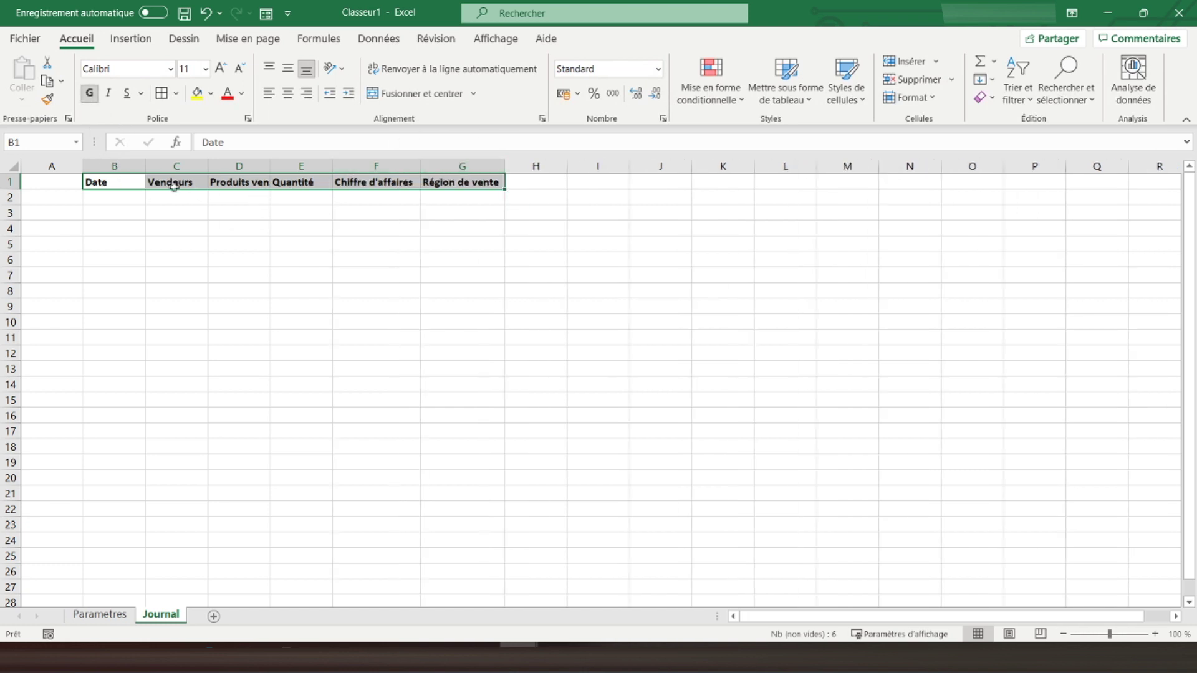
double_click(271, 168)
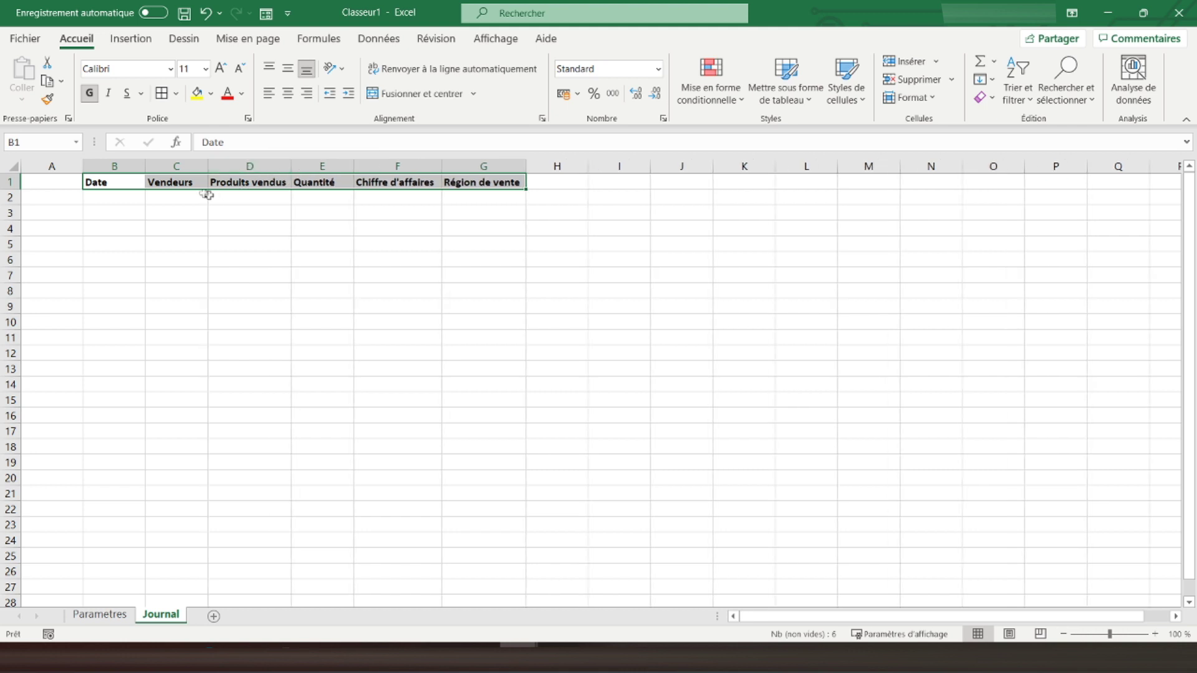
click(116, 182)
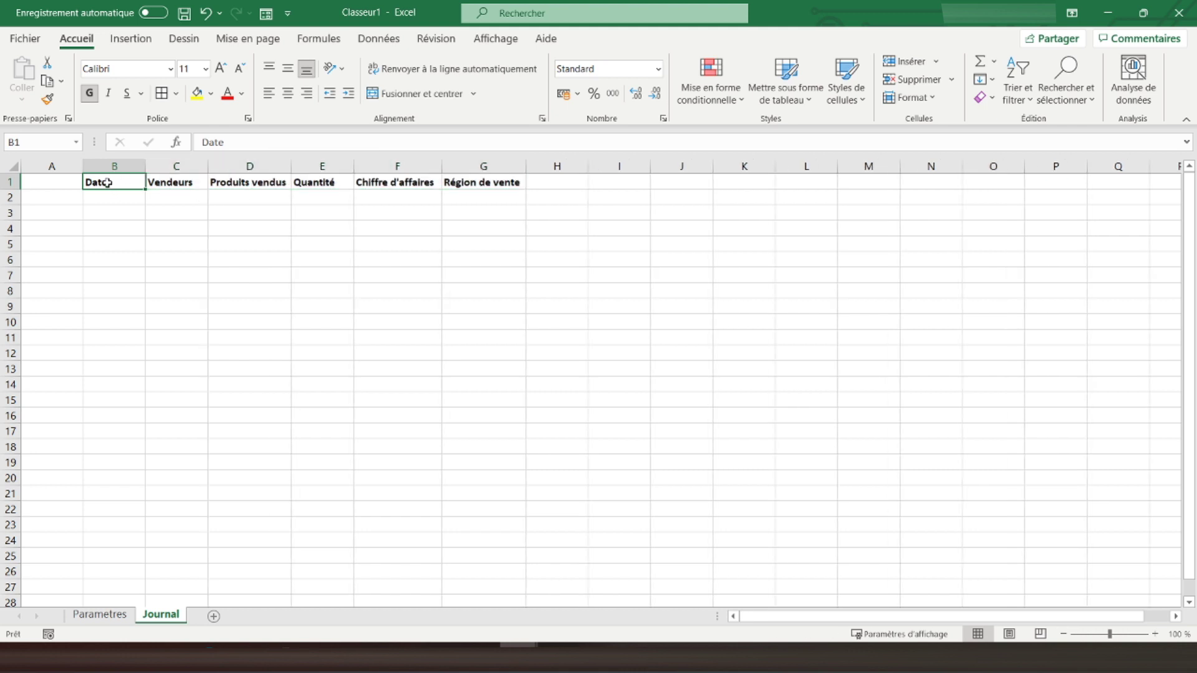
- Give the header row an outside border plus dotted separators between the headings
drag(107, 182, 489, 184)
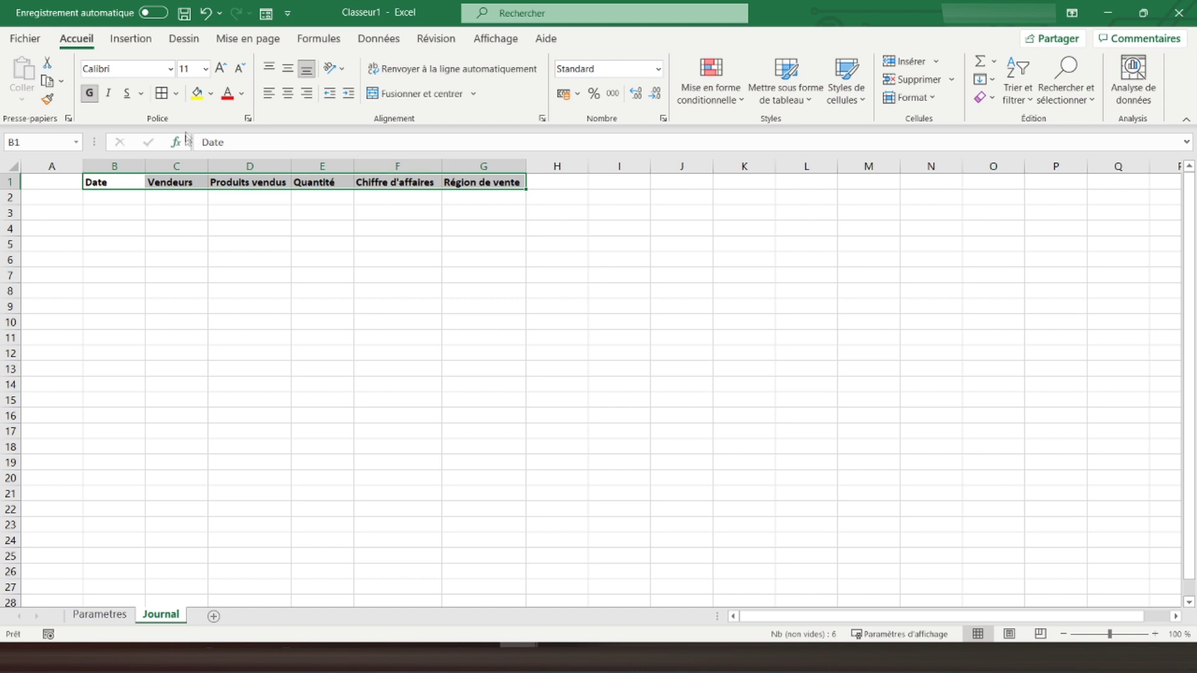
click(175, 95)
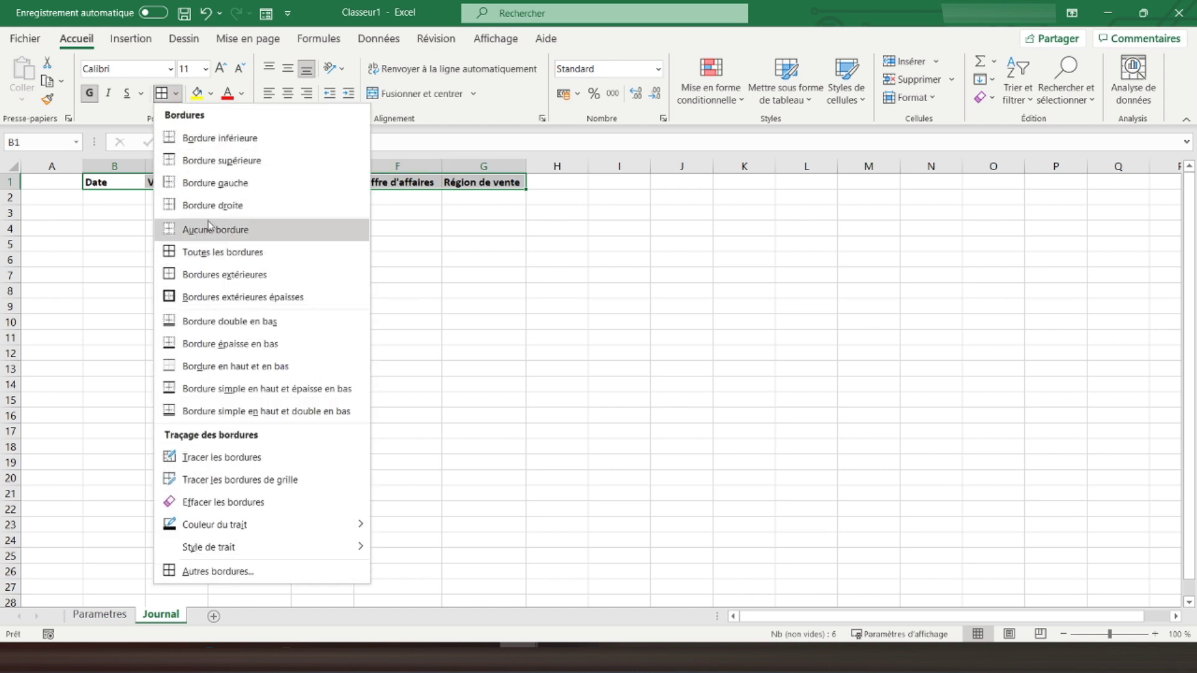
click(213, 278)
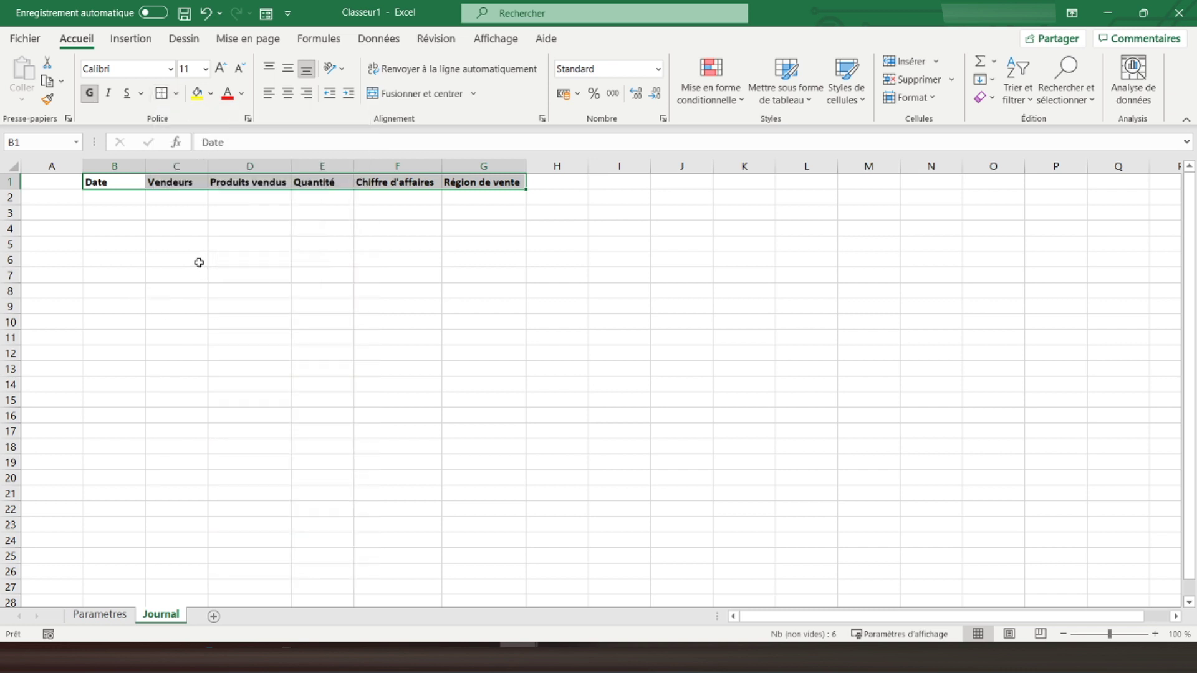
click(177, 95)
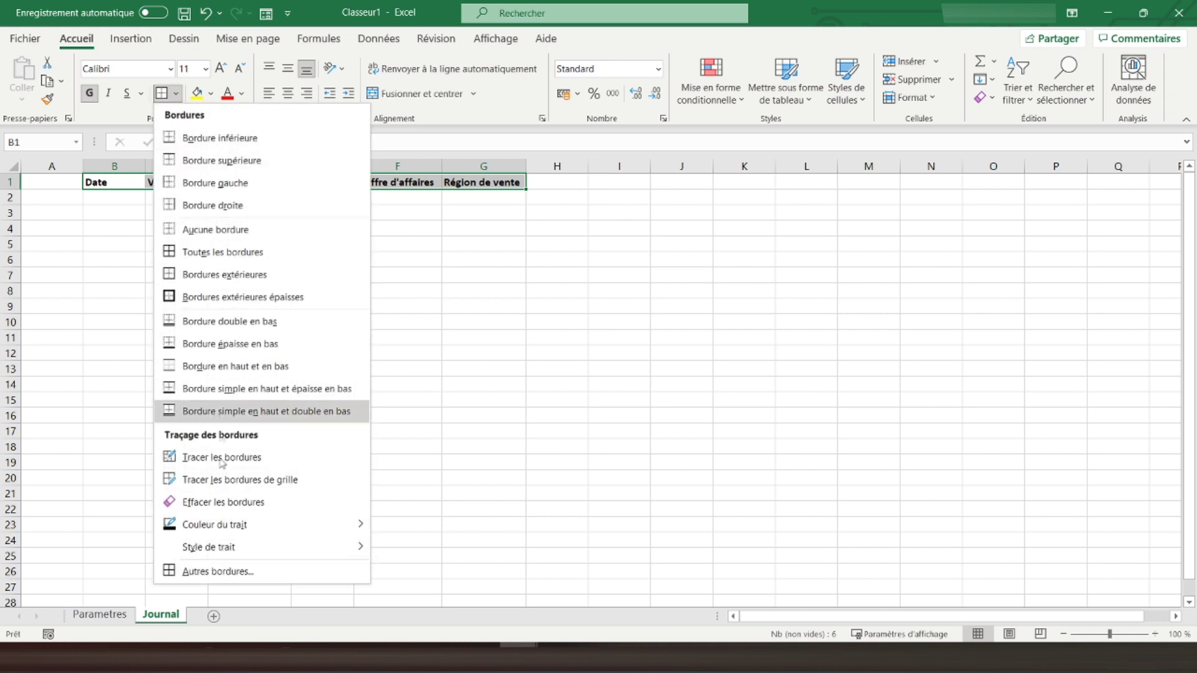
click(236, 573)
click(522, 235)
click(733, 299)
click(829, 490)
click(211, 310)
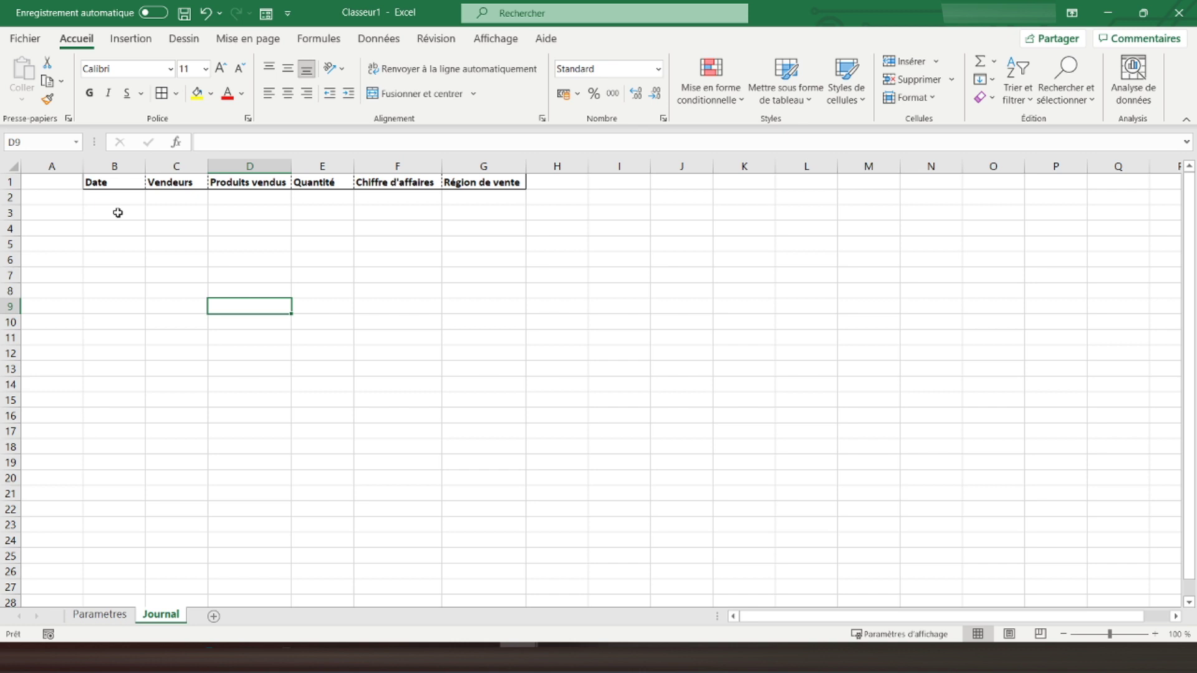
- Select B2:G100 and give it solid left, bottom and right borders
drag(109, 198, 495, 633)
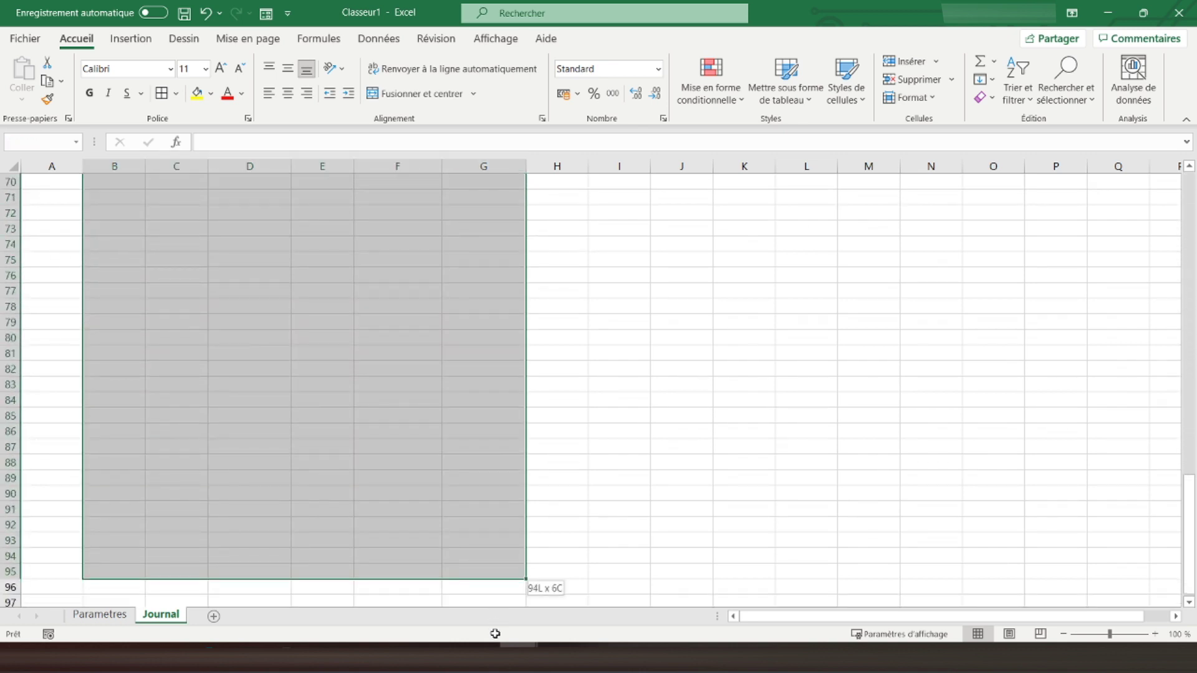
drag(495, 634, 521, 244)
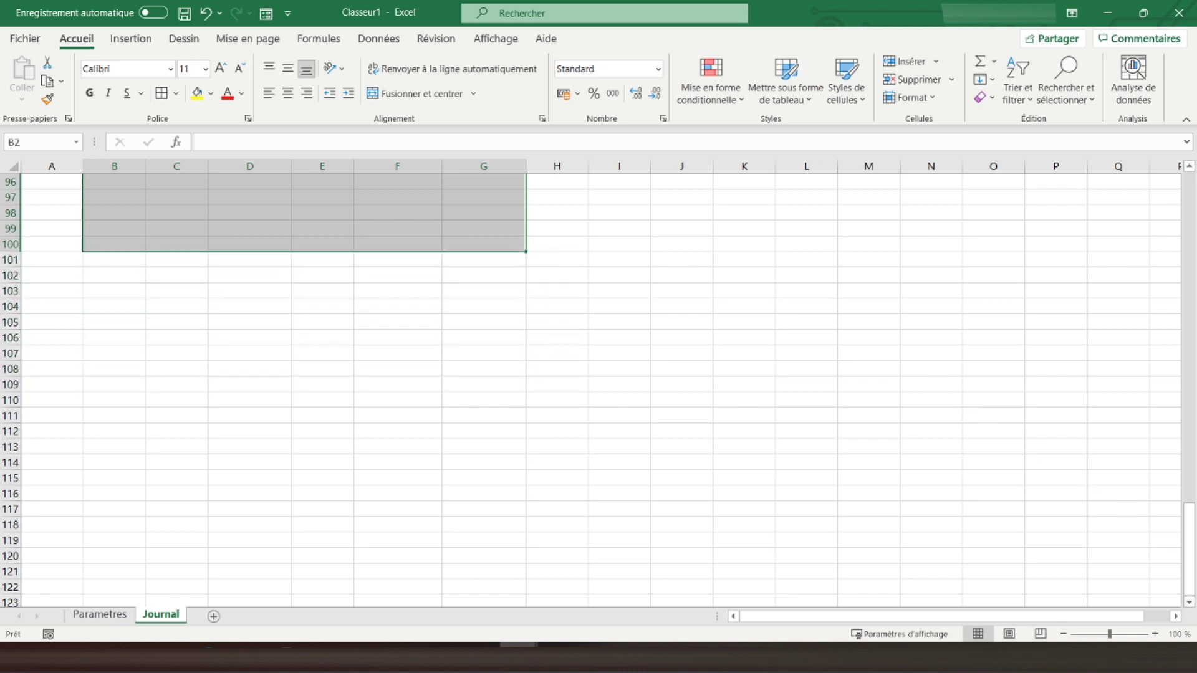
drag(1191, 527, 1157, 200)
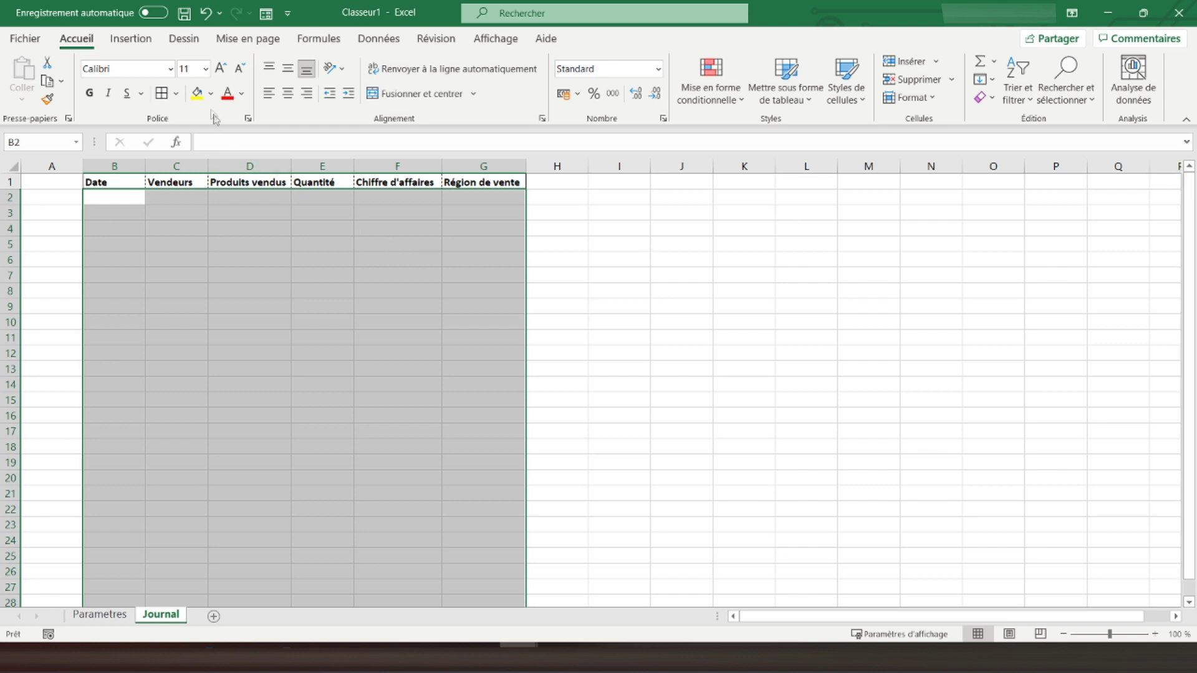
click(177, 95)
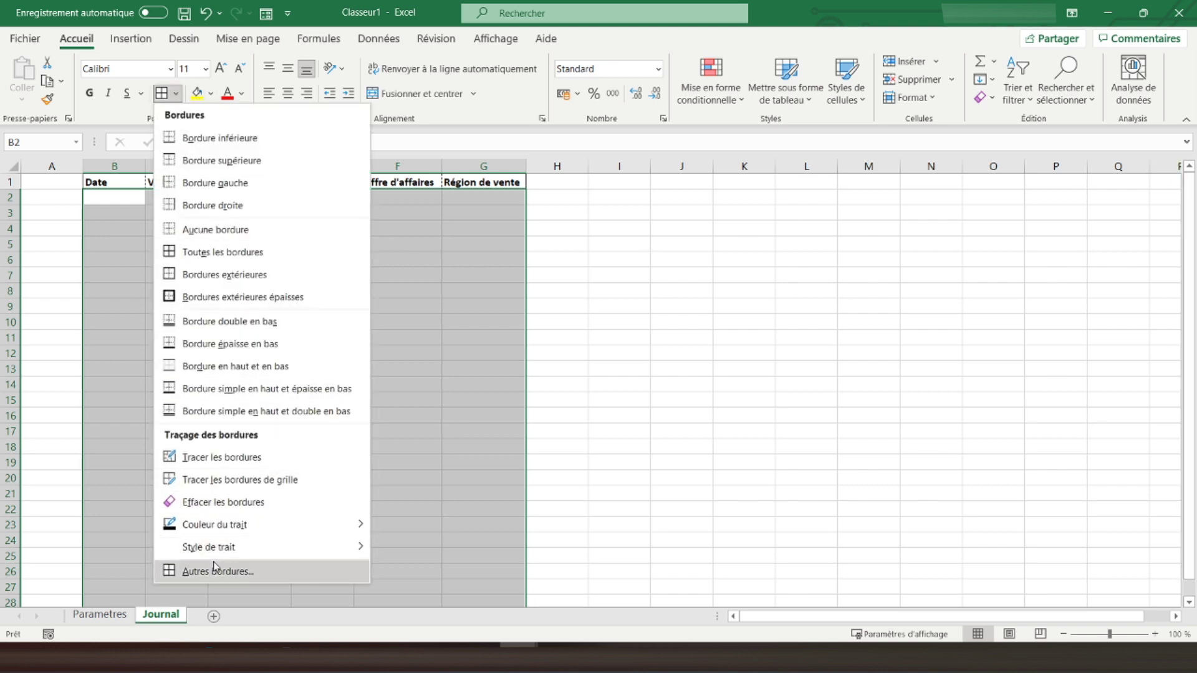
click(223, 572)
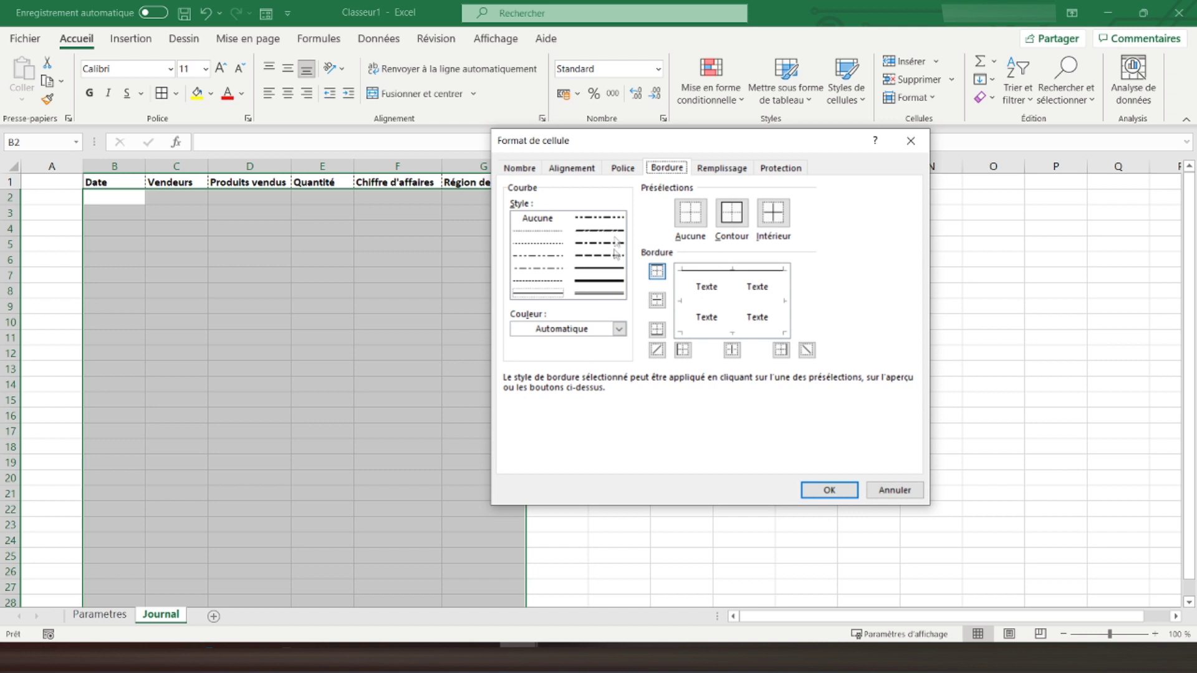
click(682, 301)
click(715, 332)
click(786, 321)
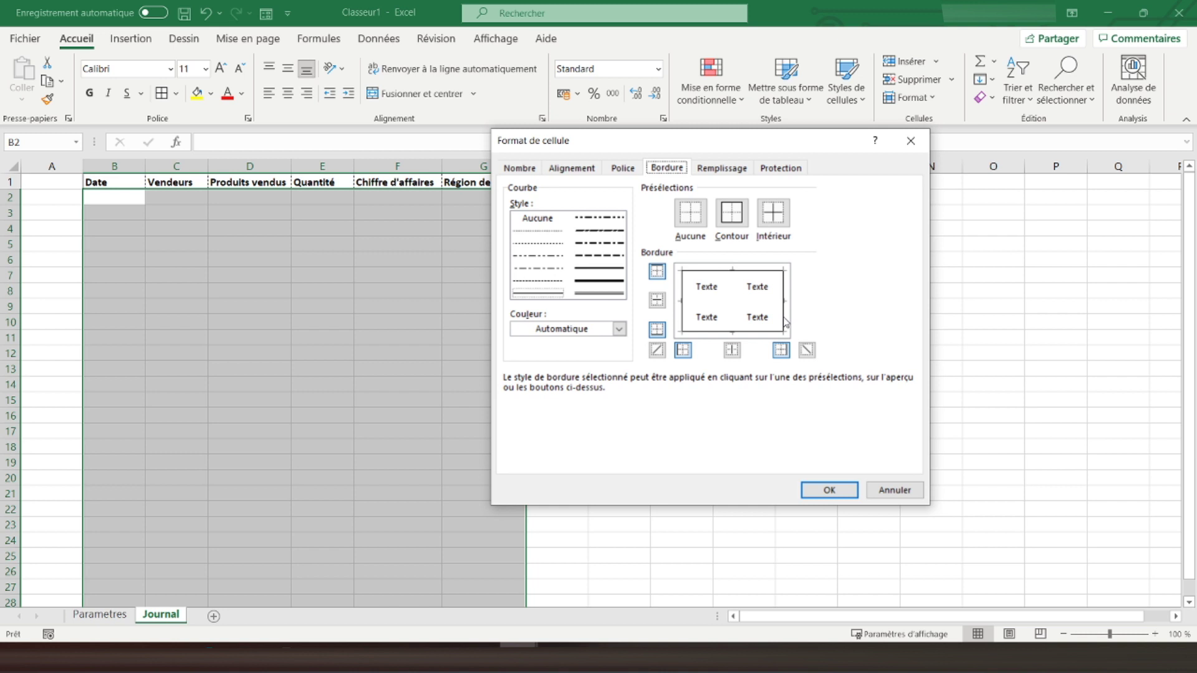
- Add dotted inner horizontal and vertical lines to the data area and apply the borders
click(557, 232)
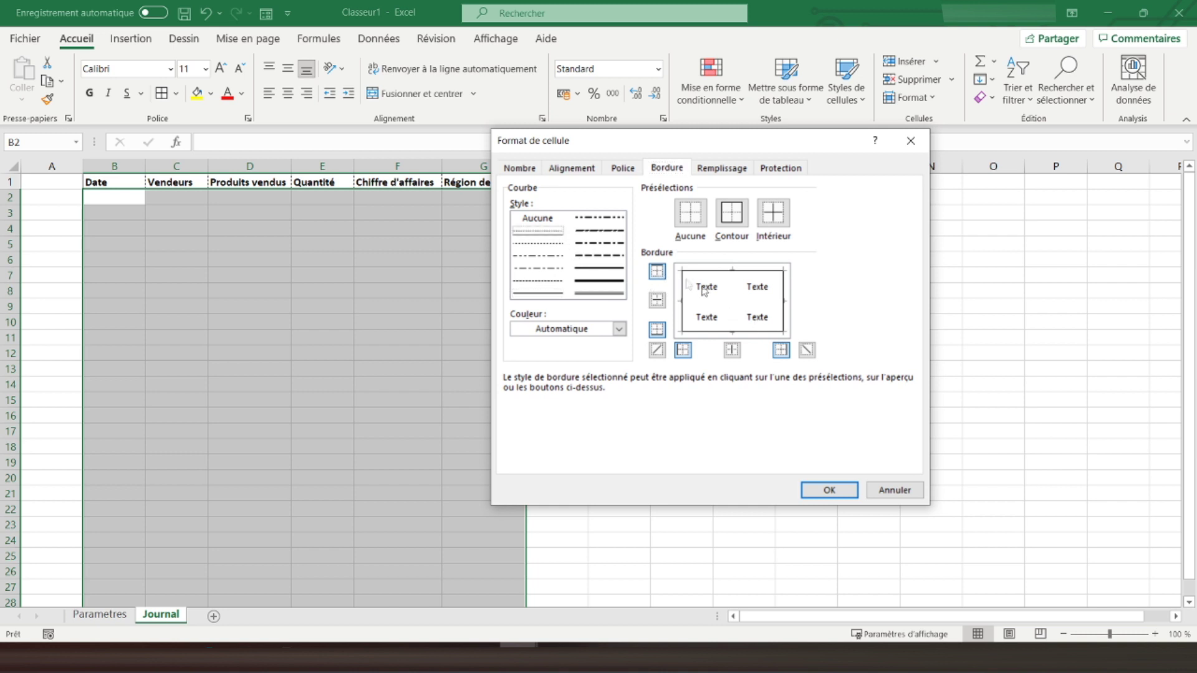
click(707, 303)
click(733, 295)
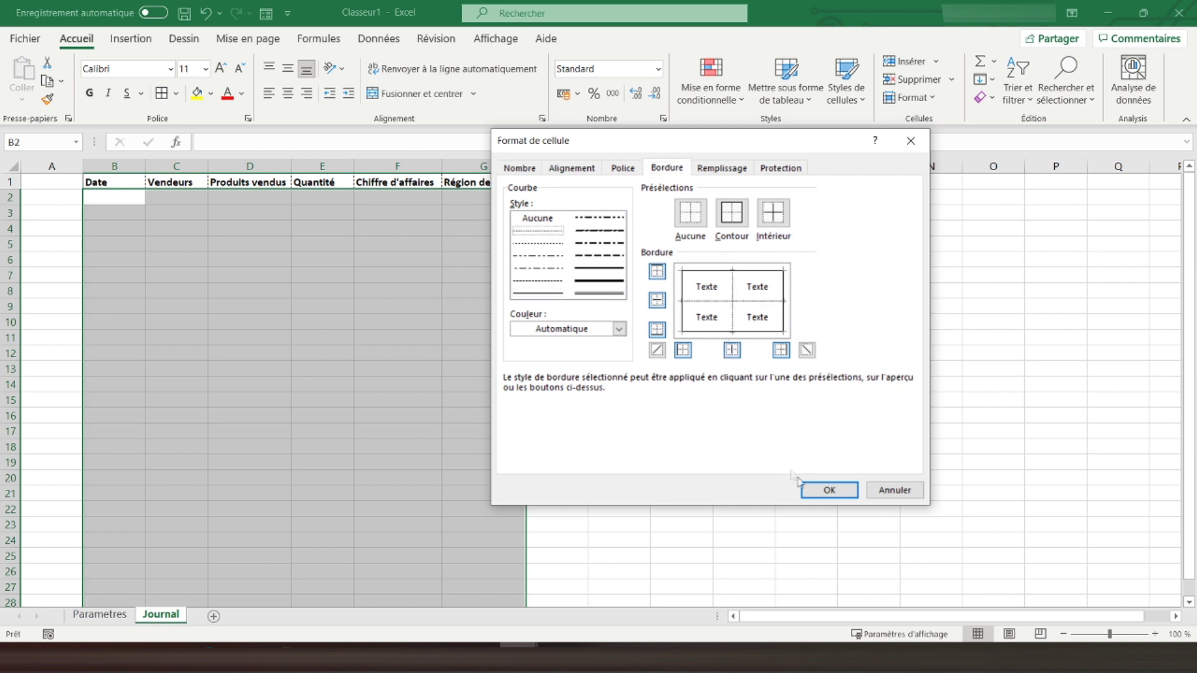
click(810, 490)
click(201, 261)
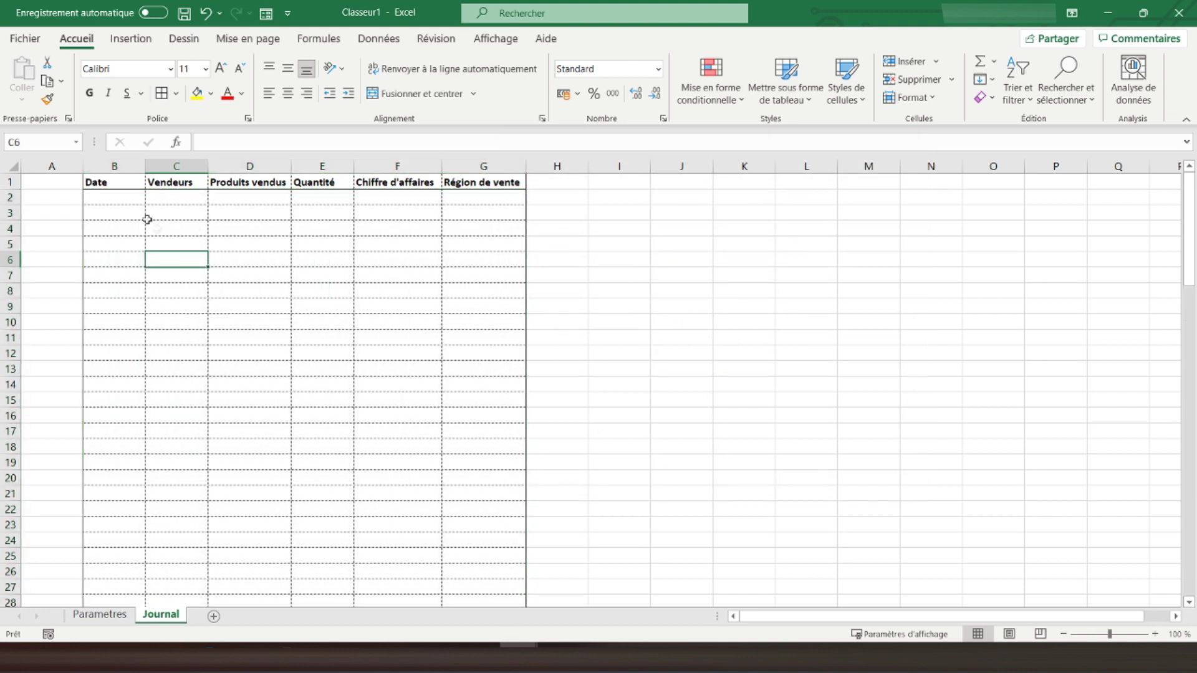
click(115, 198)
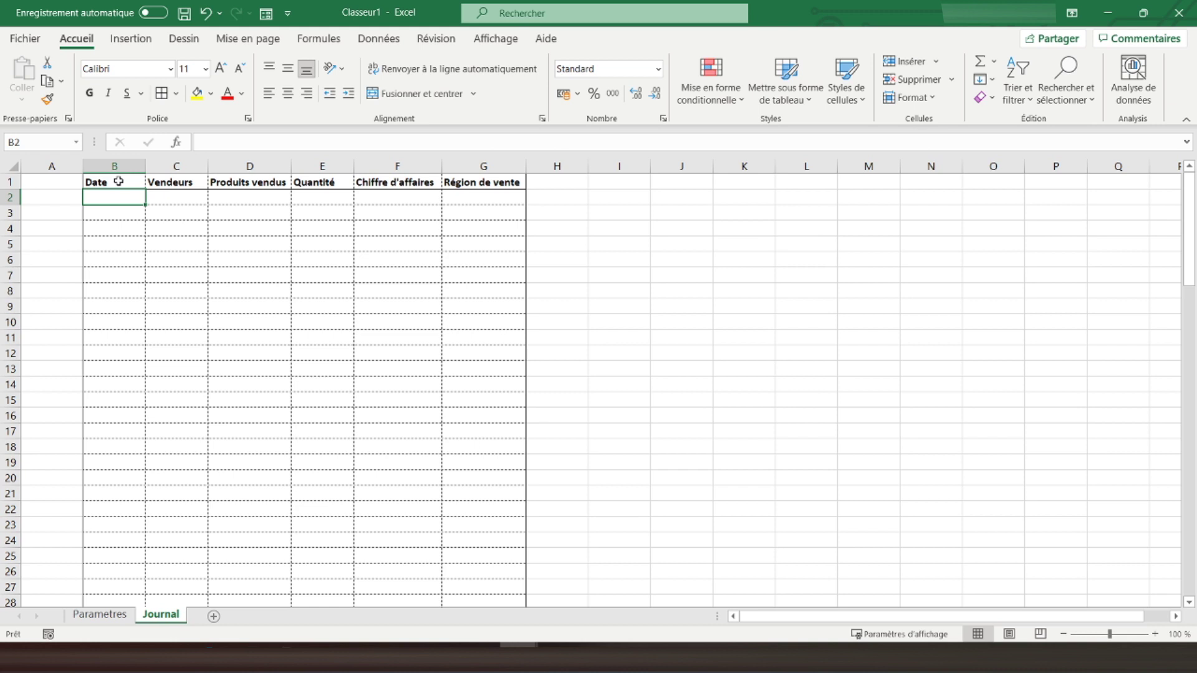
- Centre the B1:G1 header text horizontally and vertically
drag(119, 181, 487, 182)
click(288, 93)
click(287, 73)
click(122, 197)
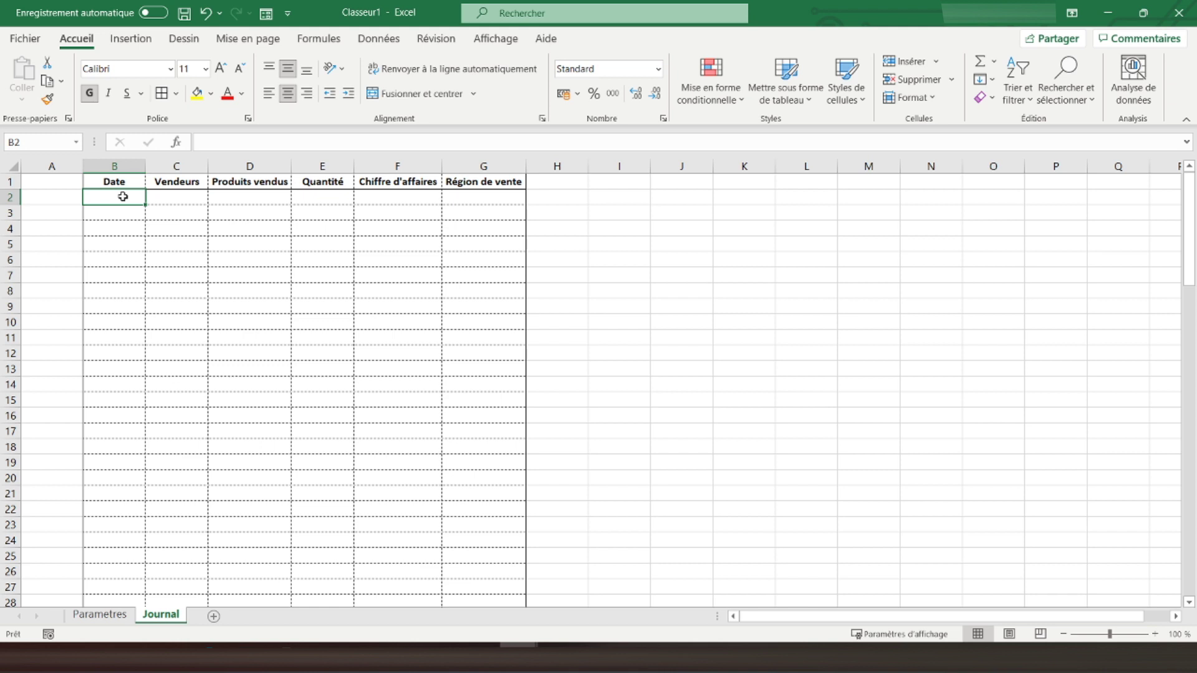
- Fill the Date, Quantité and Chiffre d'affaires columns (B, E, F) with light green
drag(123, 197, 137, 590)
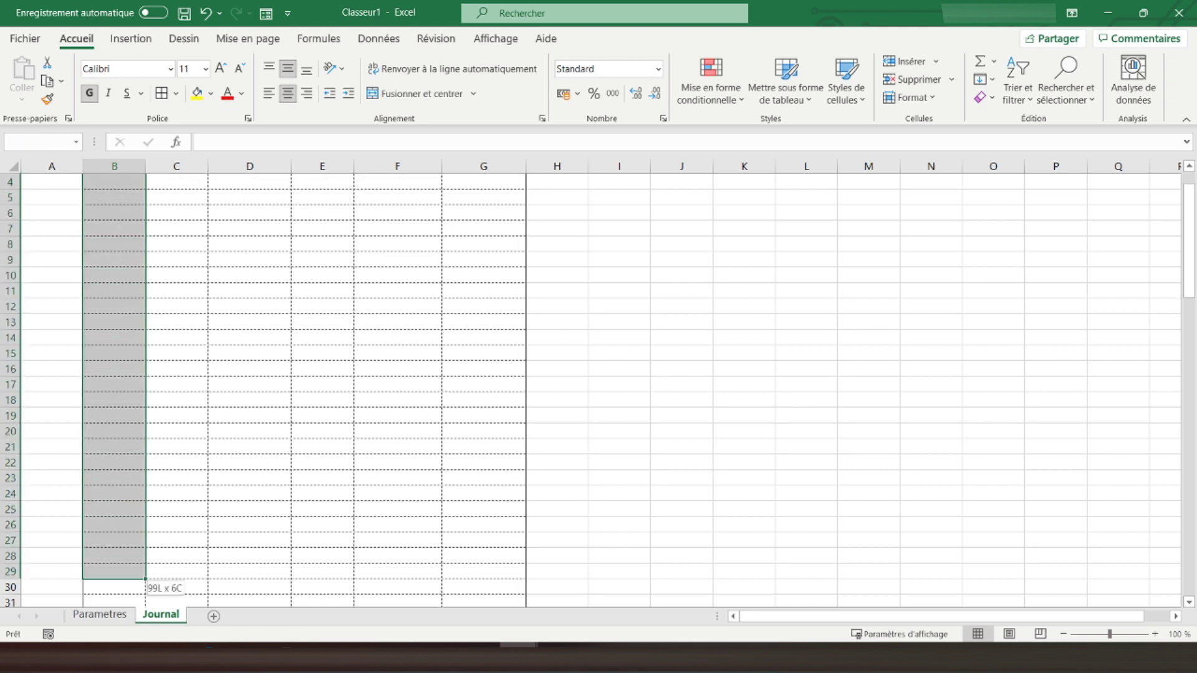
drag(137, 590, 114, 575)
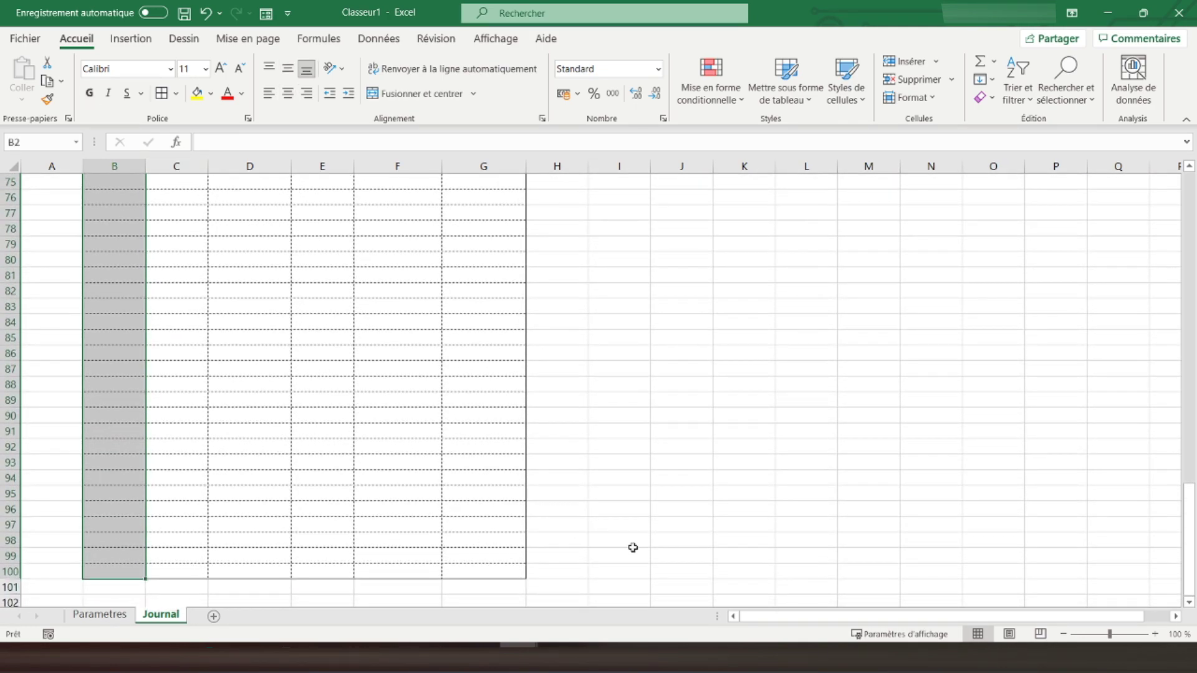
drag(1188, 518, 1189, 412)
drag(1175, 232, 1016, 195)
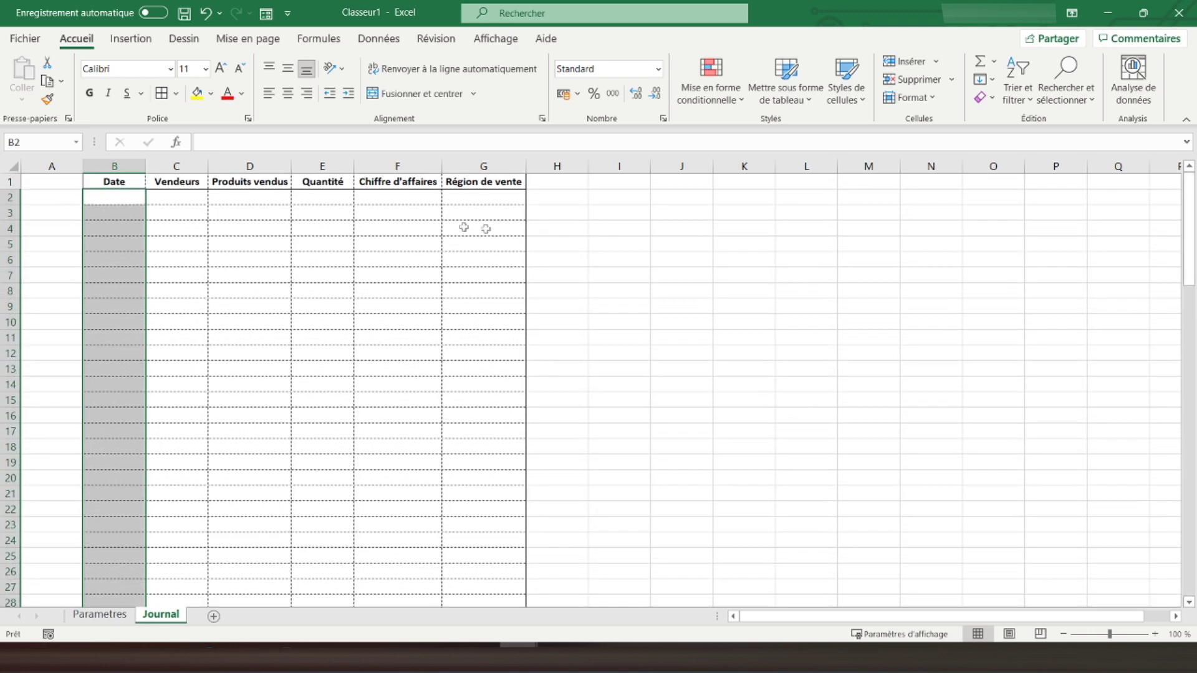
click(323, 197)
mouse_move(322, 197)
mouse_down()
mouse_move(365, 208)
mouse_move(398, 635)
mouse_move(399, 553)
mouse_move(400, 578)
mouse_up()
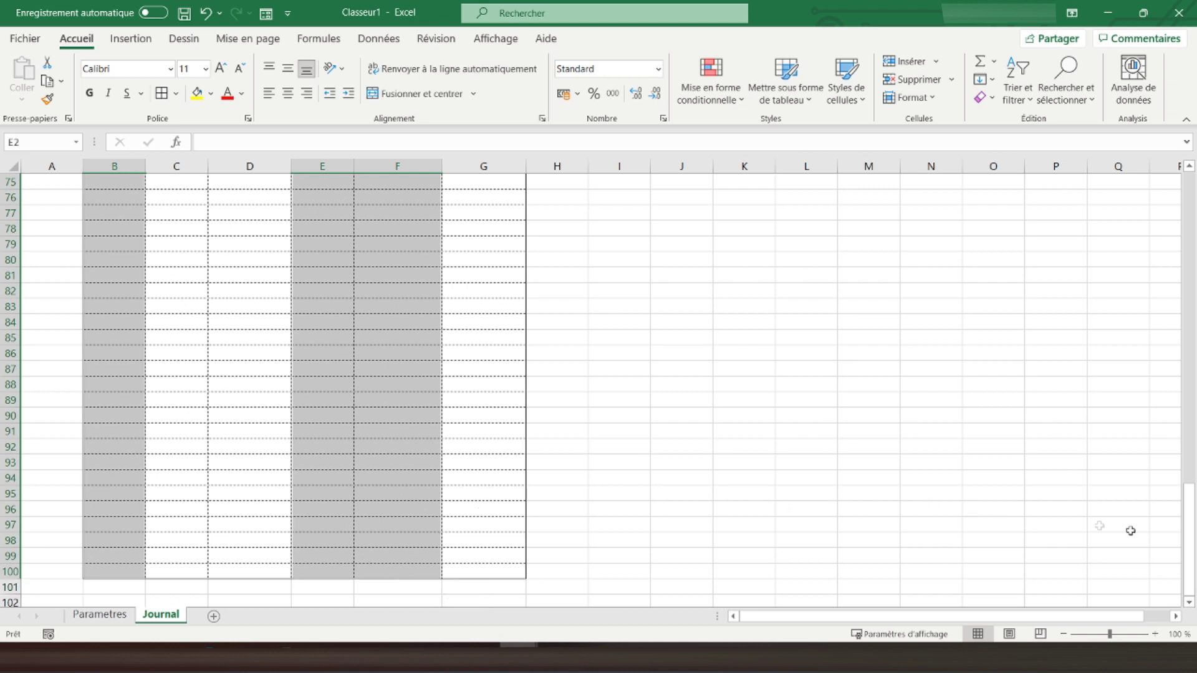
drag(1189, 536, 1187, 206)
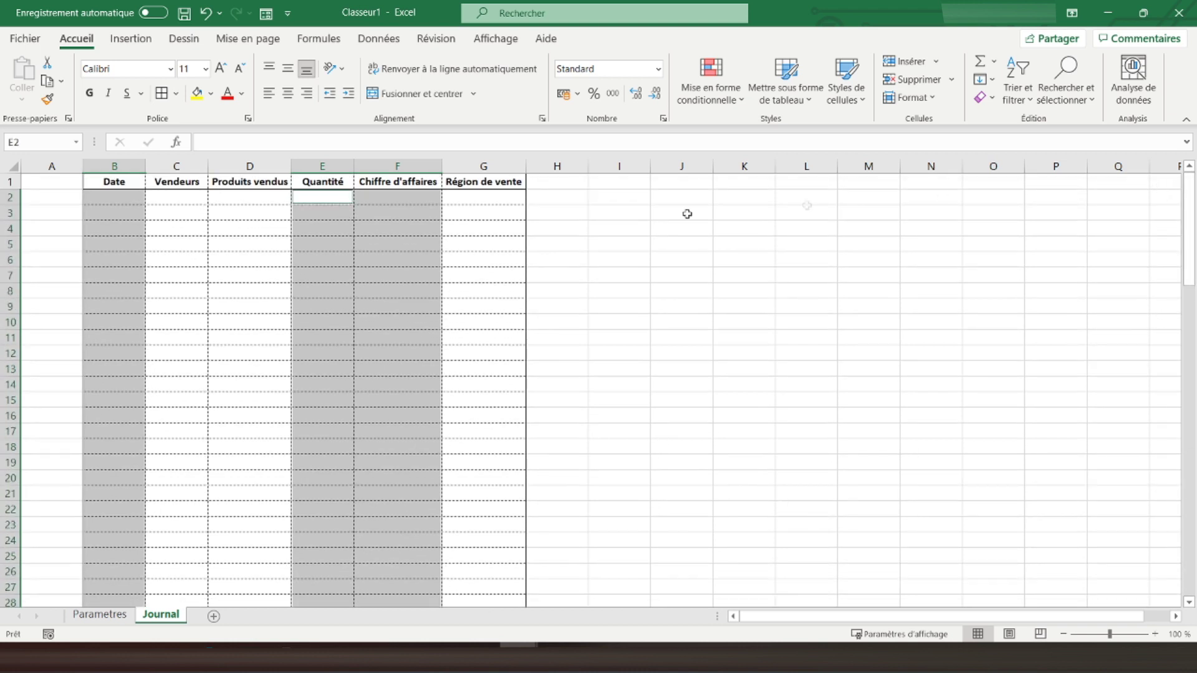
click(211, 94)
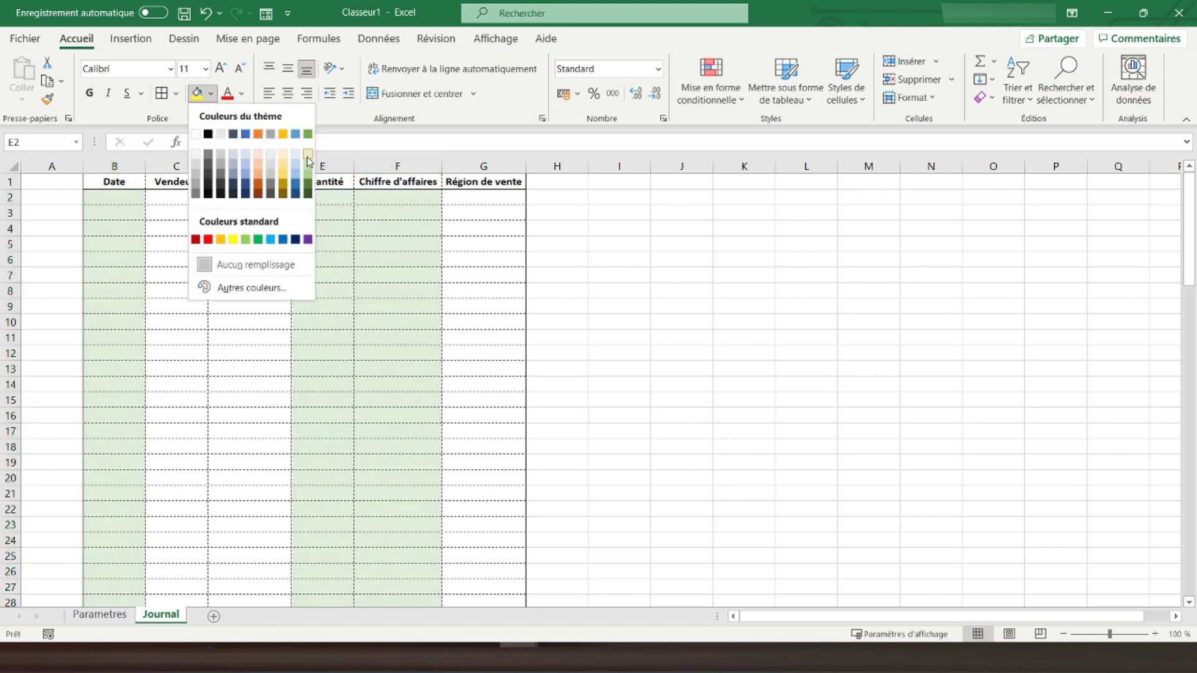
click(307, 156)
click(109, 184)
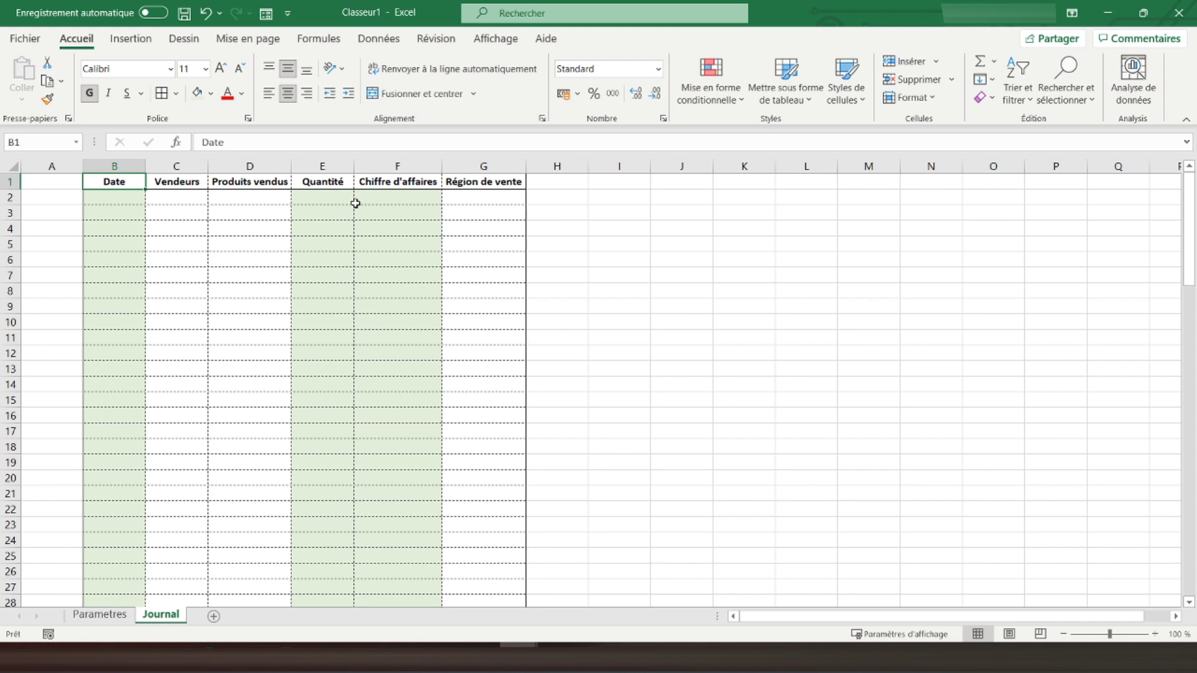
- Check cells C2, D2 and G2, then select the Vendeurs cells from C2 downward
click(163, 195)
click(212, 196)
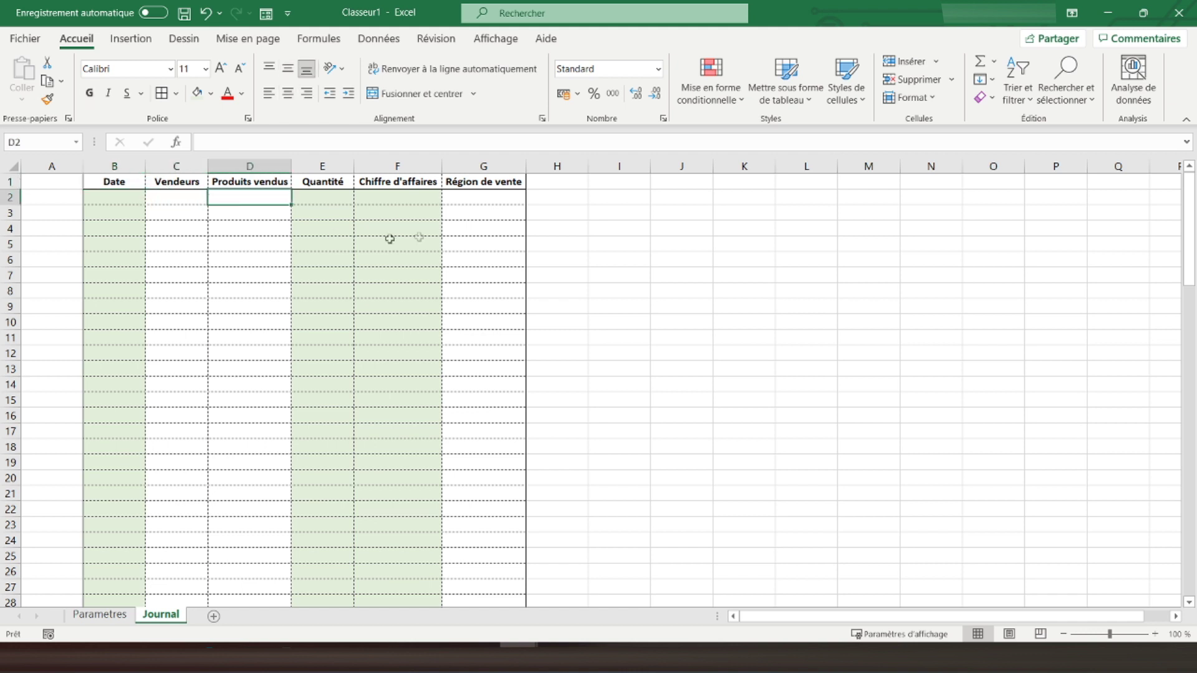
click(497, 195)
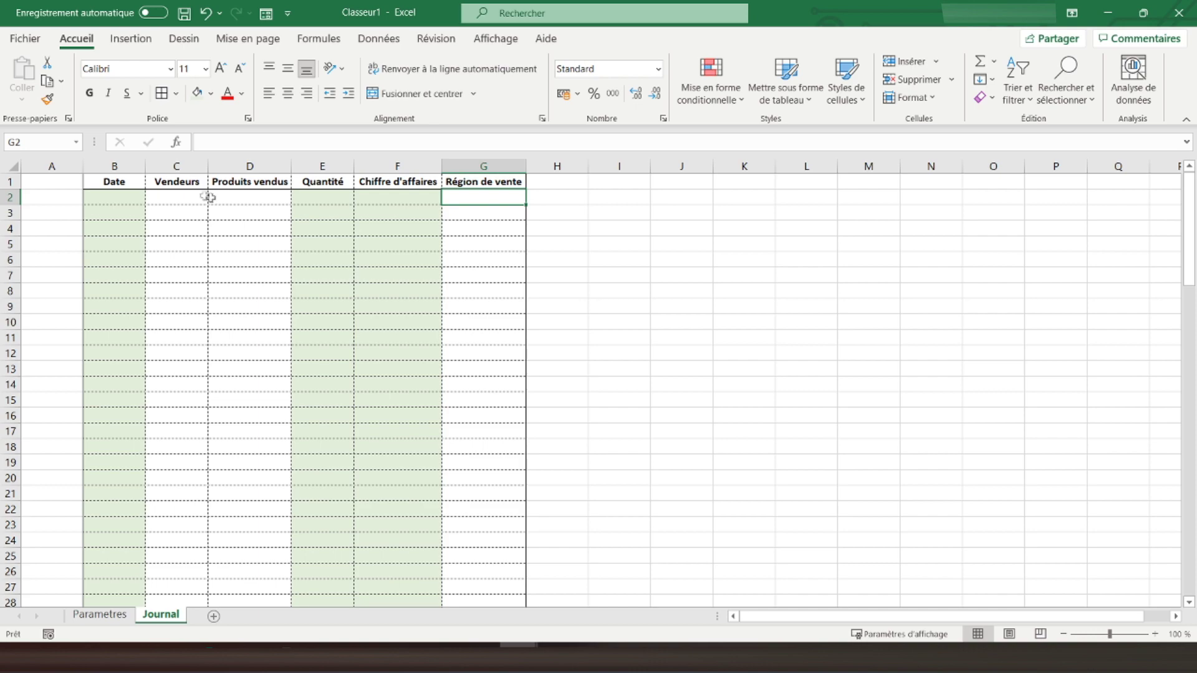
drag(190, 197, 187, 583)
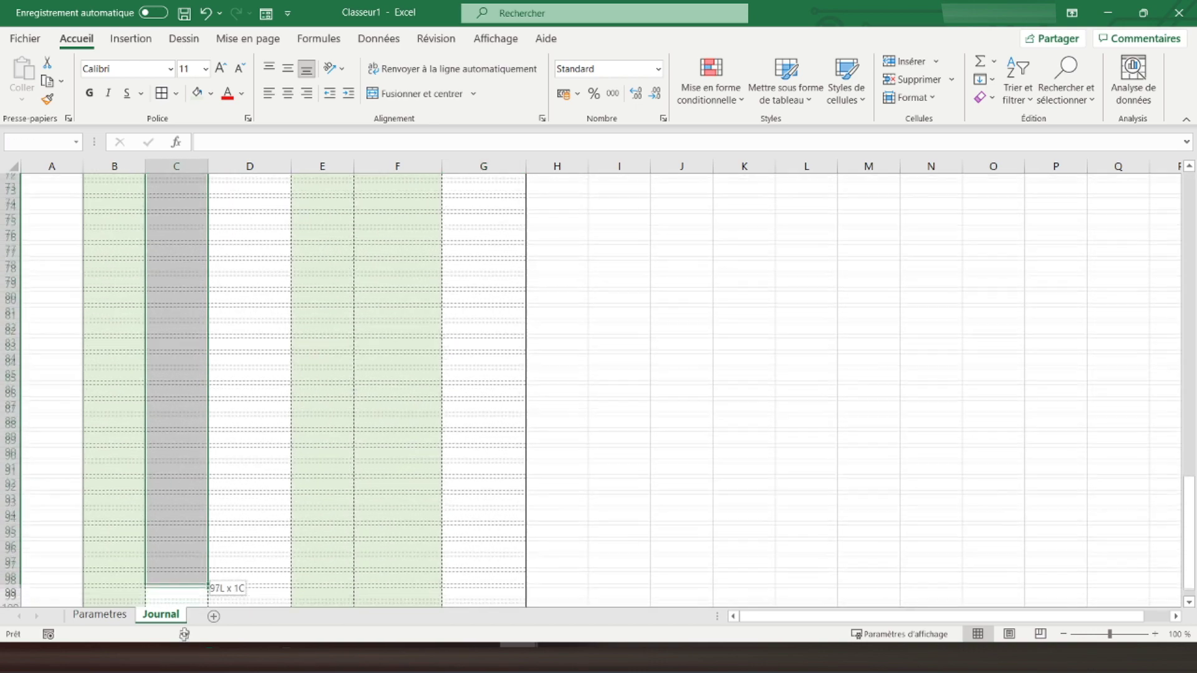
- Restrict C2:C100 to a list sourced from Parametres!$C$2:$C$11 (Vendeur 1 to Vendeur 10)
drag(187, 583, 188, 583)
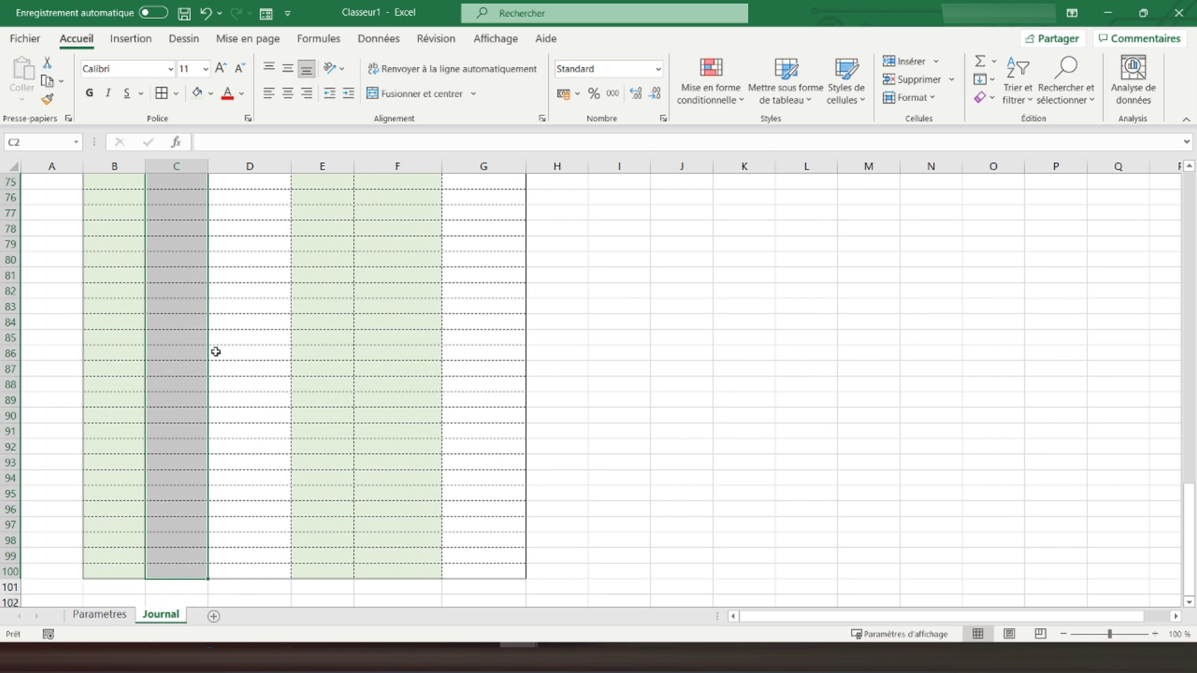
click(378, 37)
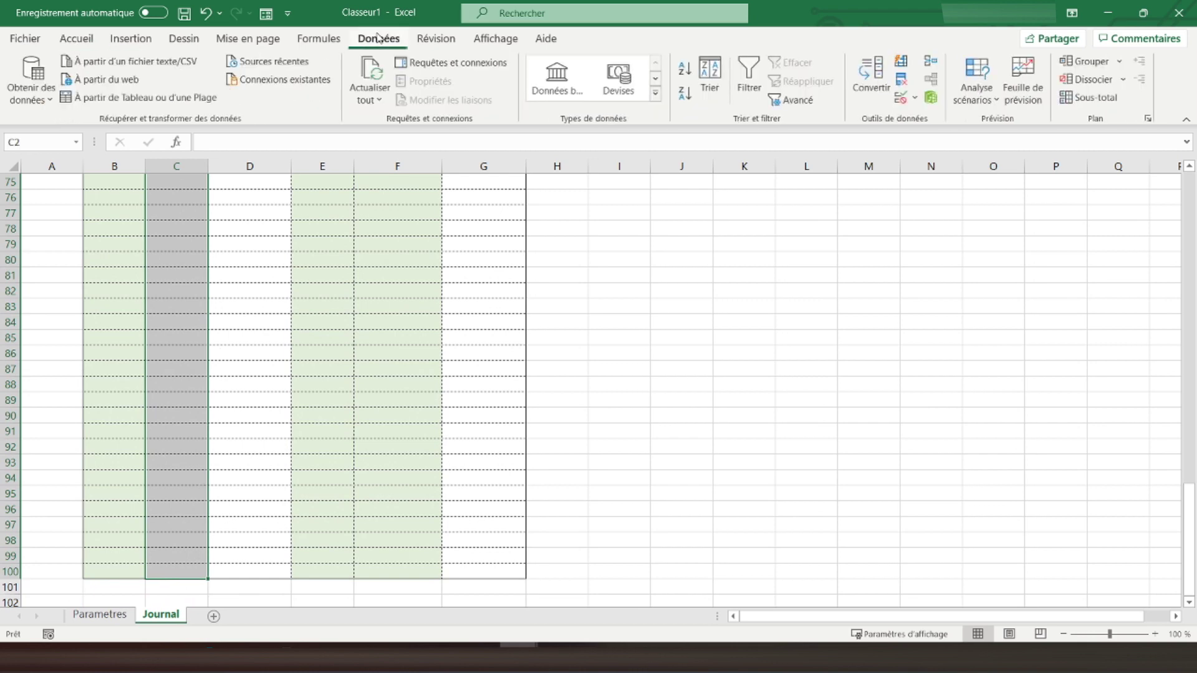
click(900, 98)
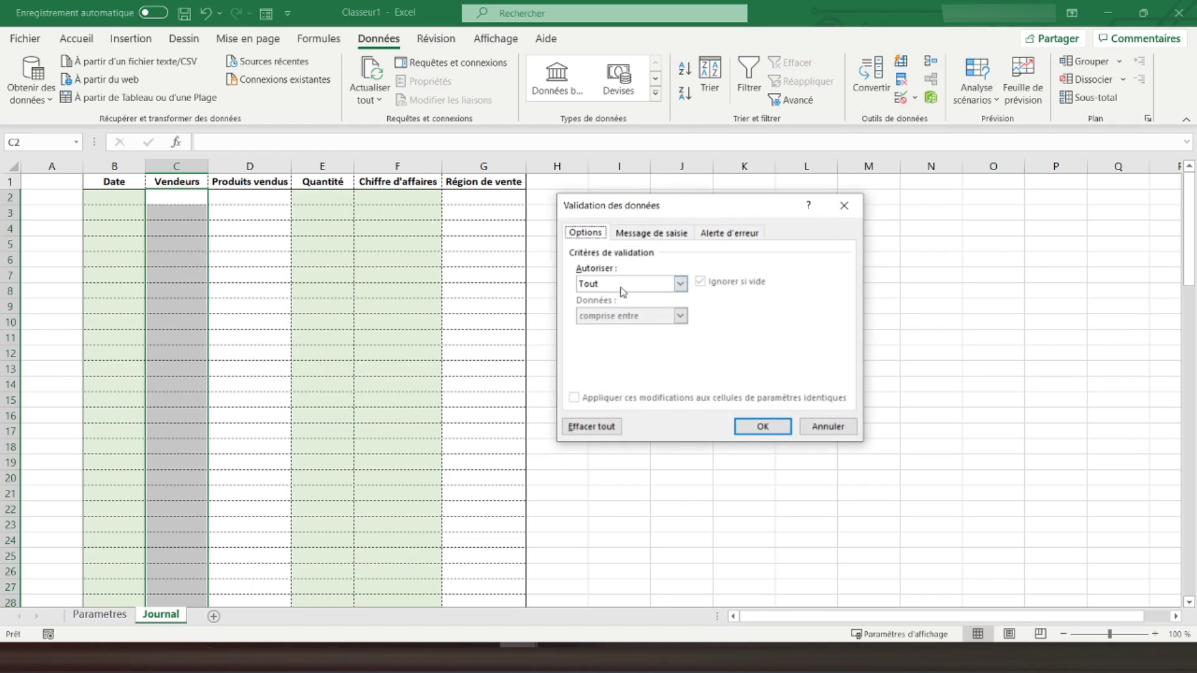
click(622, 290)
click(602, 329)
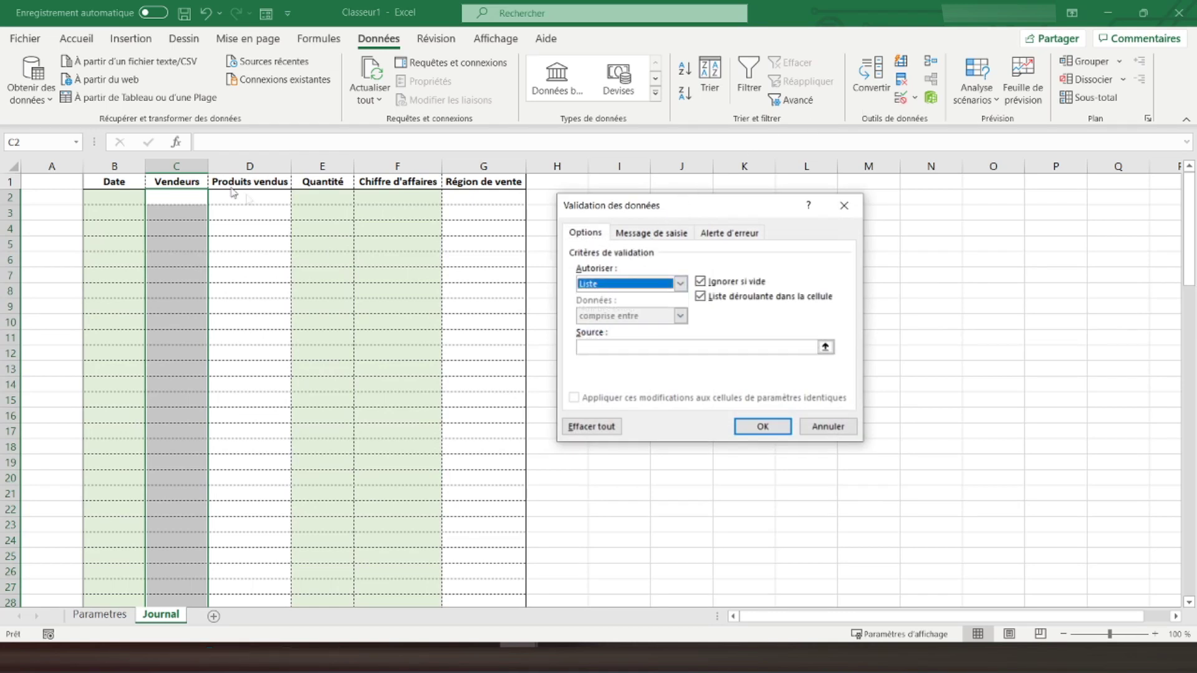
click(607, 346)
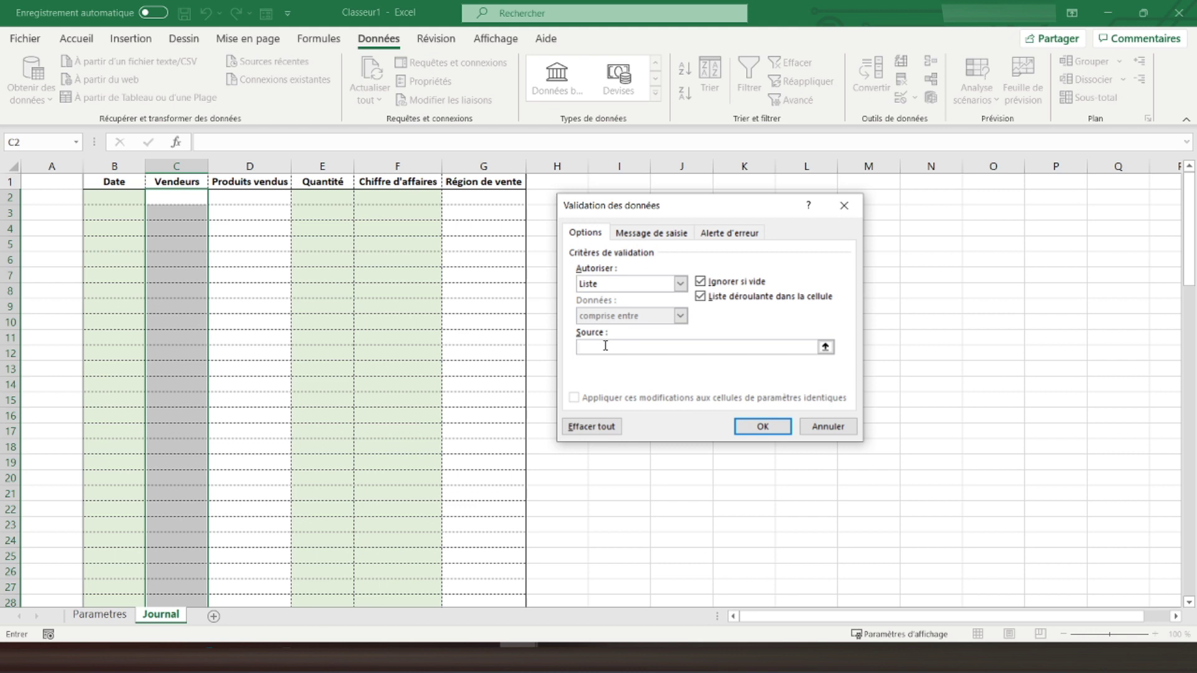
click(97, 616)
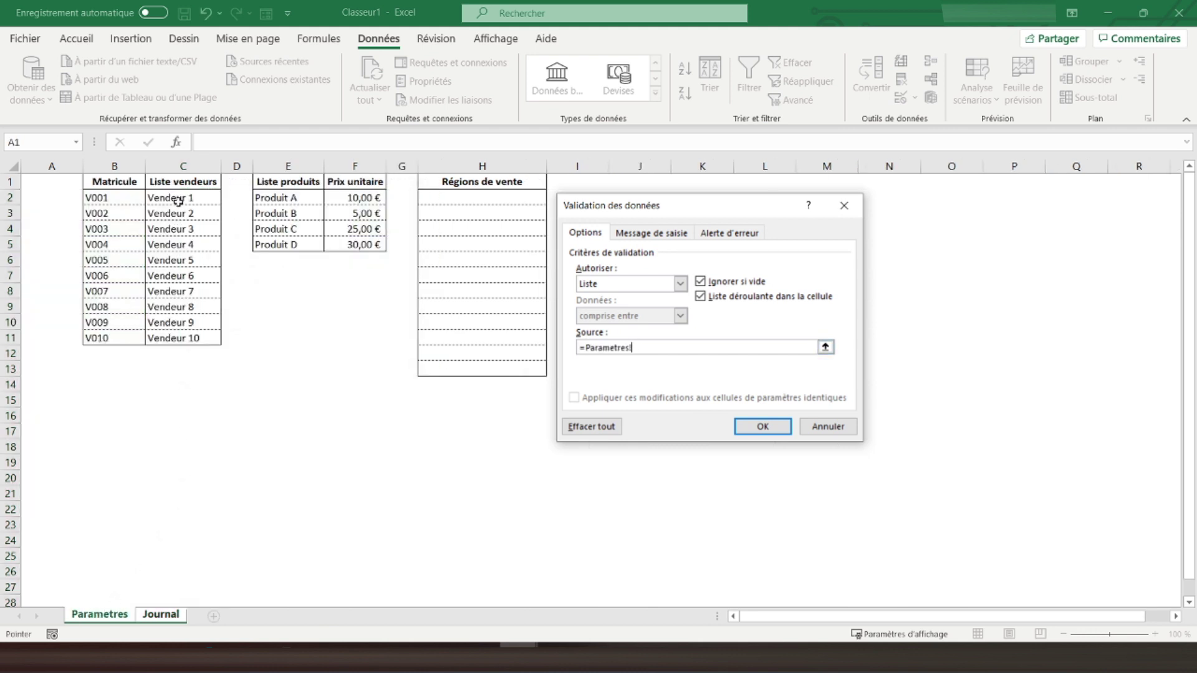
drag(177, 195, 177, 340)
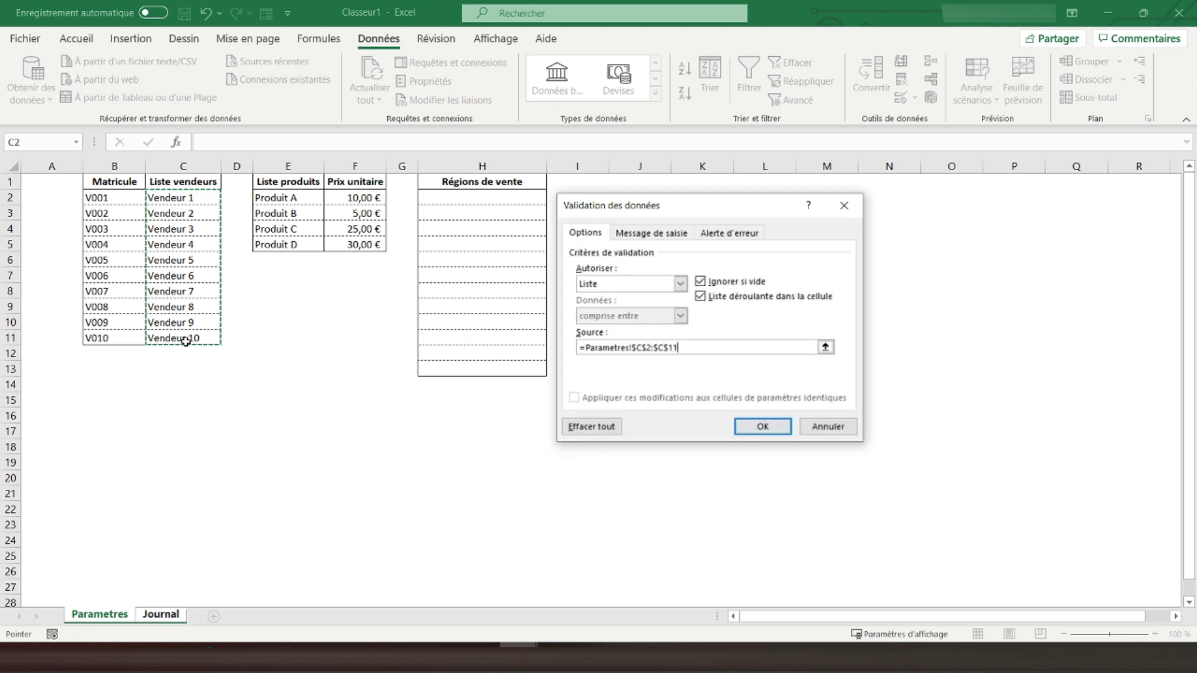
click(762, 426)
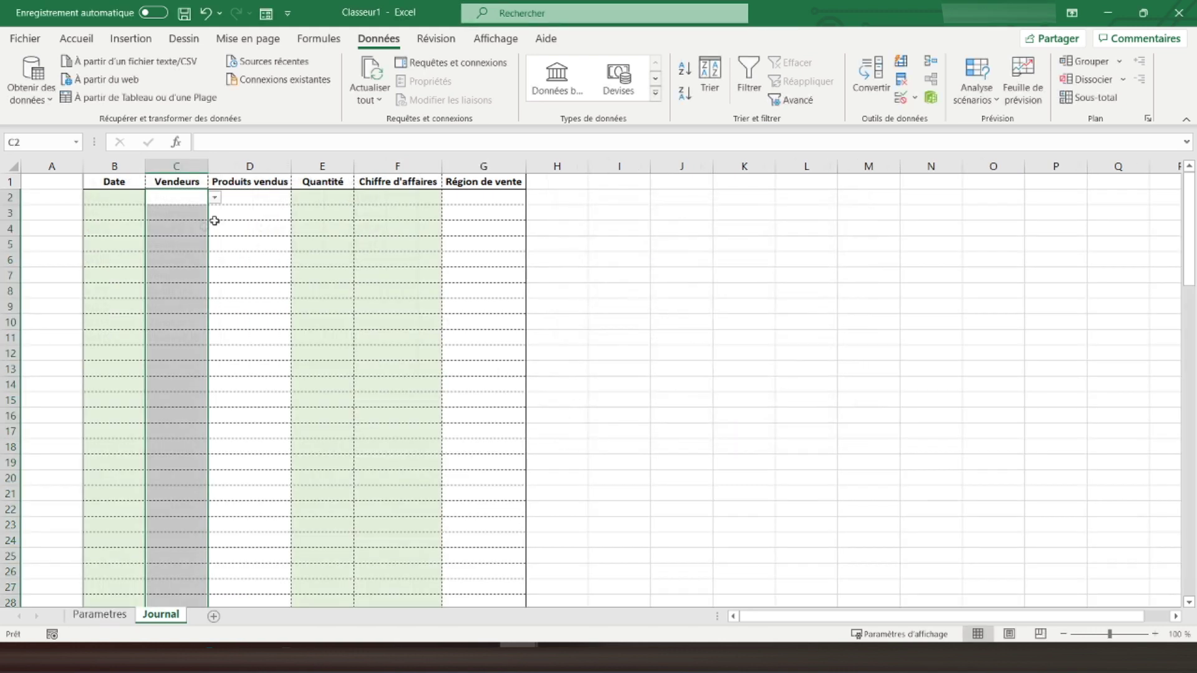
- Test the seller drop-down in C5, then select the Produits vendus cells from D2 down
click(189, 239)
click(215, 245)
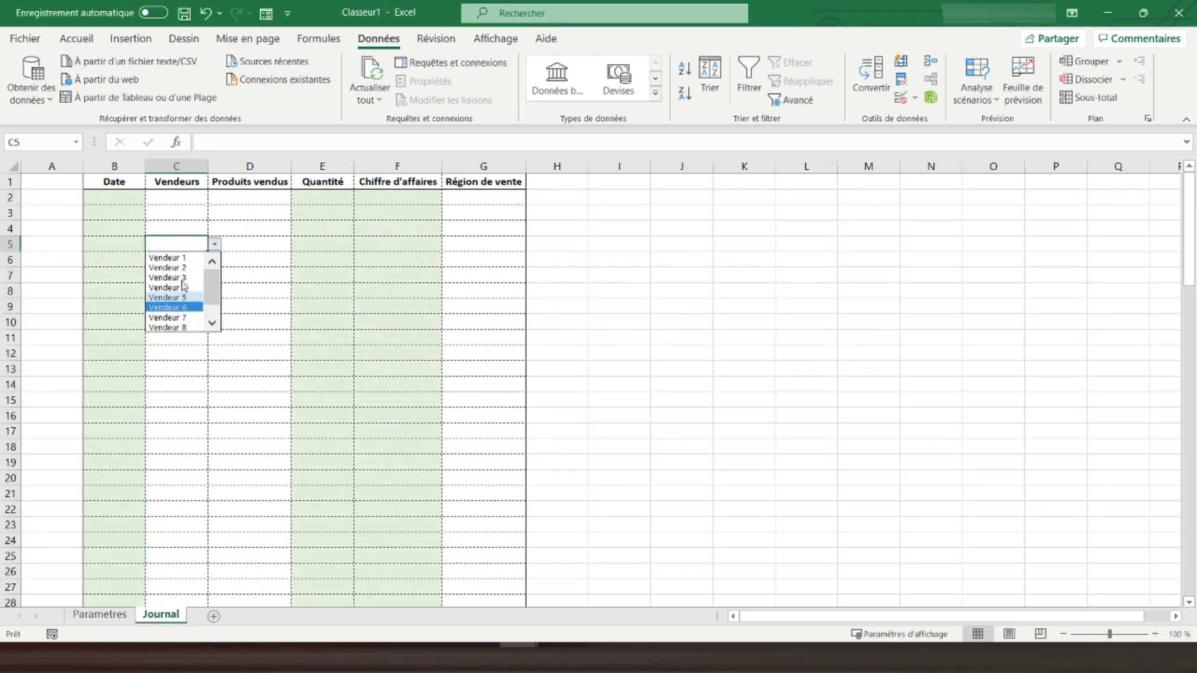
key(Escape)
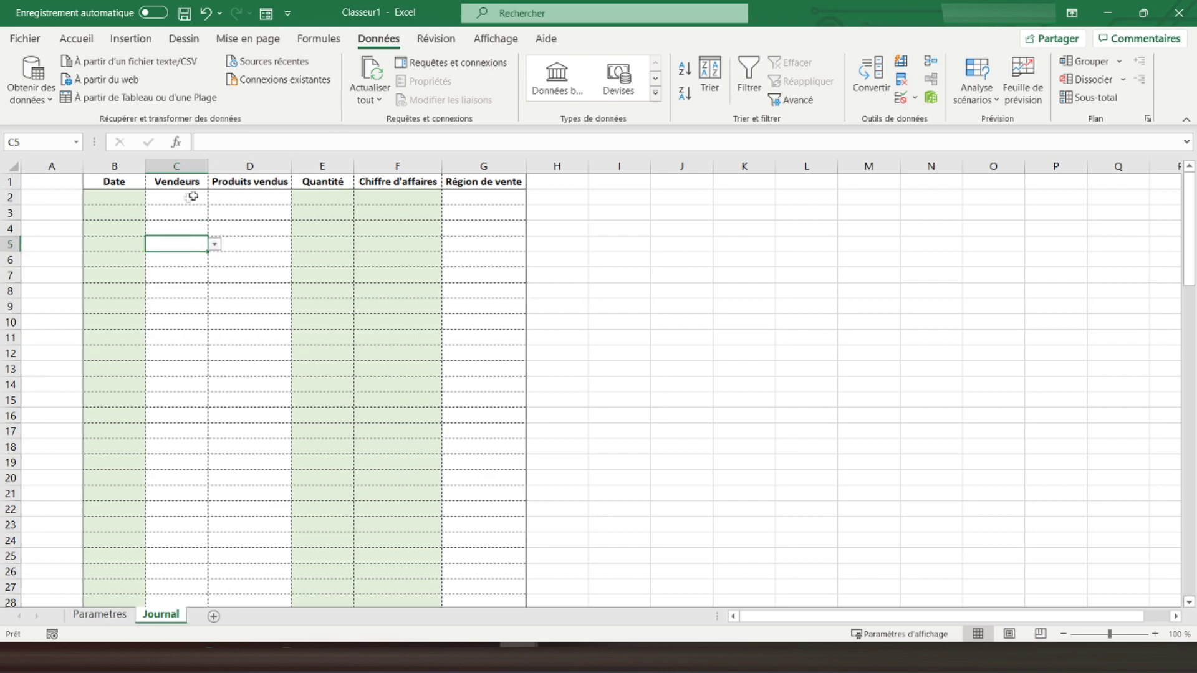
mouse_move(243, 197)
mouse_down()
mouse_move(287, 577)
mouse_move(251, 569)
mouse_up()
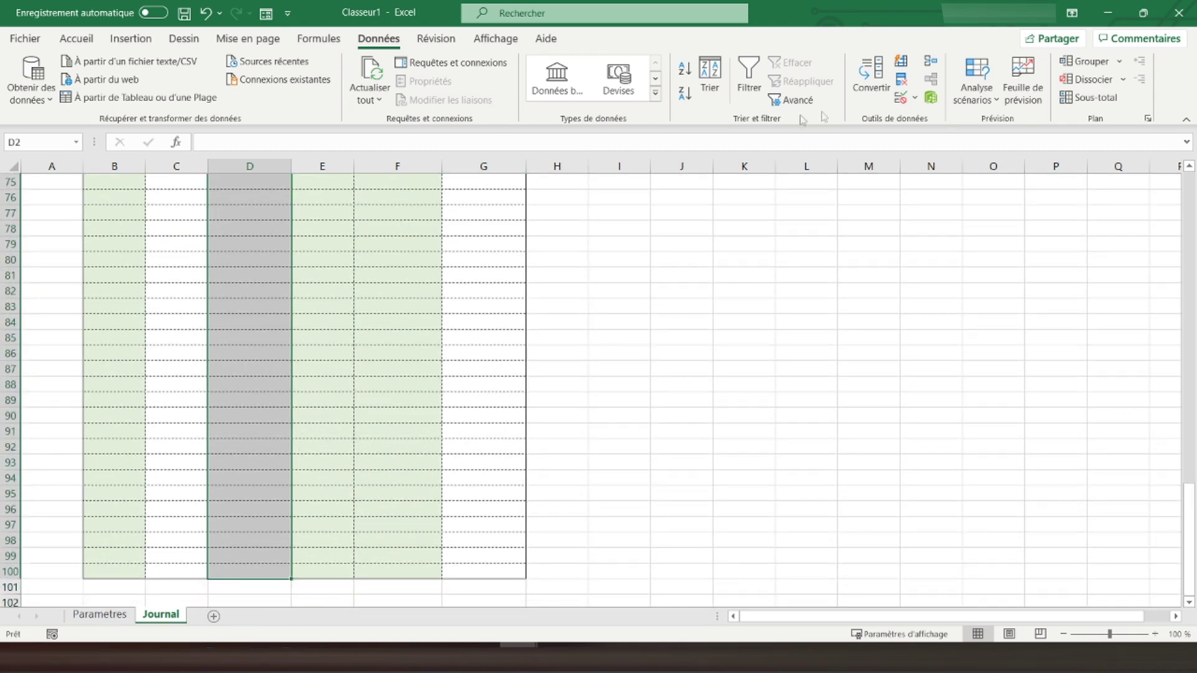
- Add list validation to D2:D100 sourced from Parametres!$E$2:$E$5 and check D2's drop-down
click(901, 100)
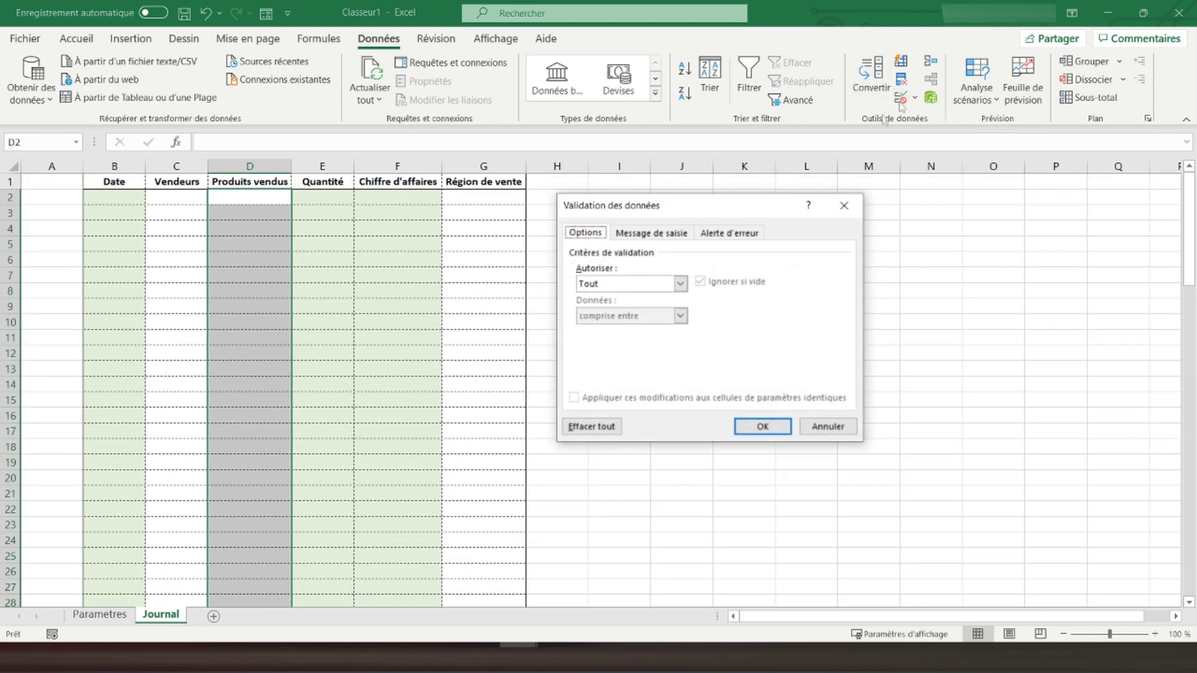
click(603, 286)
click(603, 329)
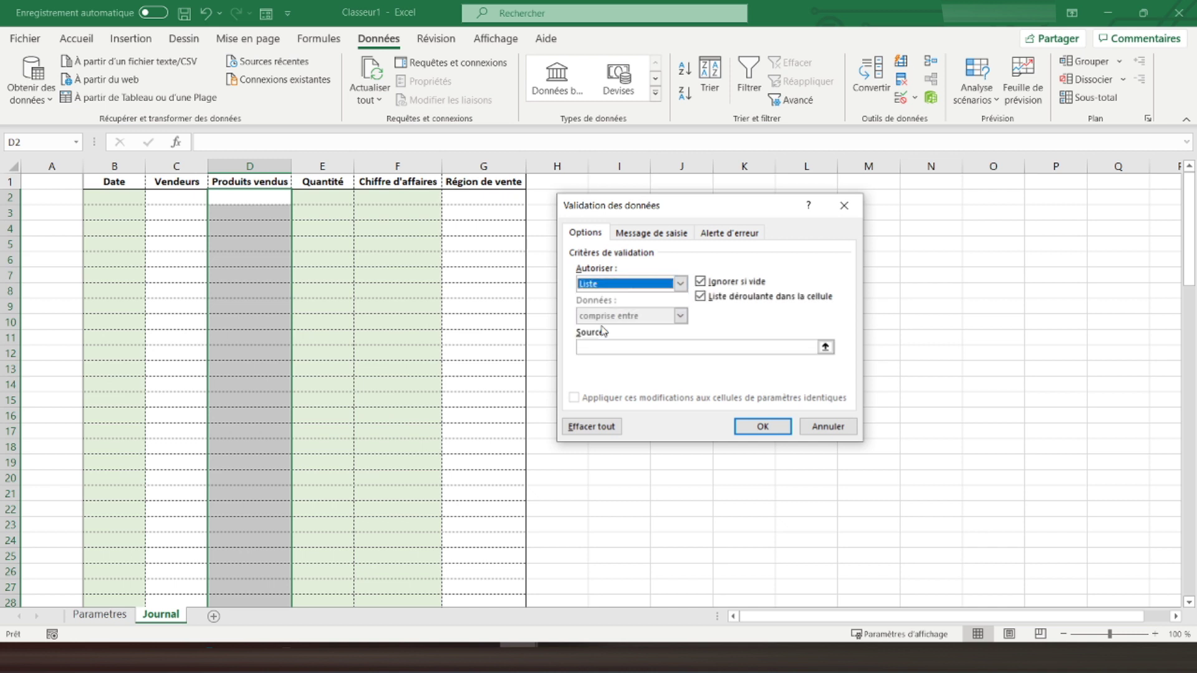
click(603, 347)
click(102, 615)
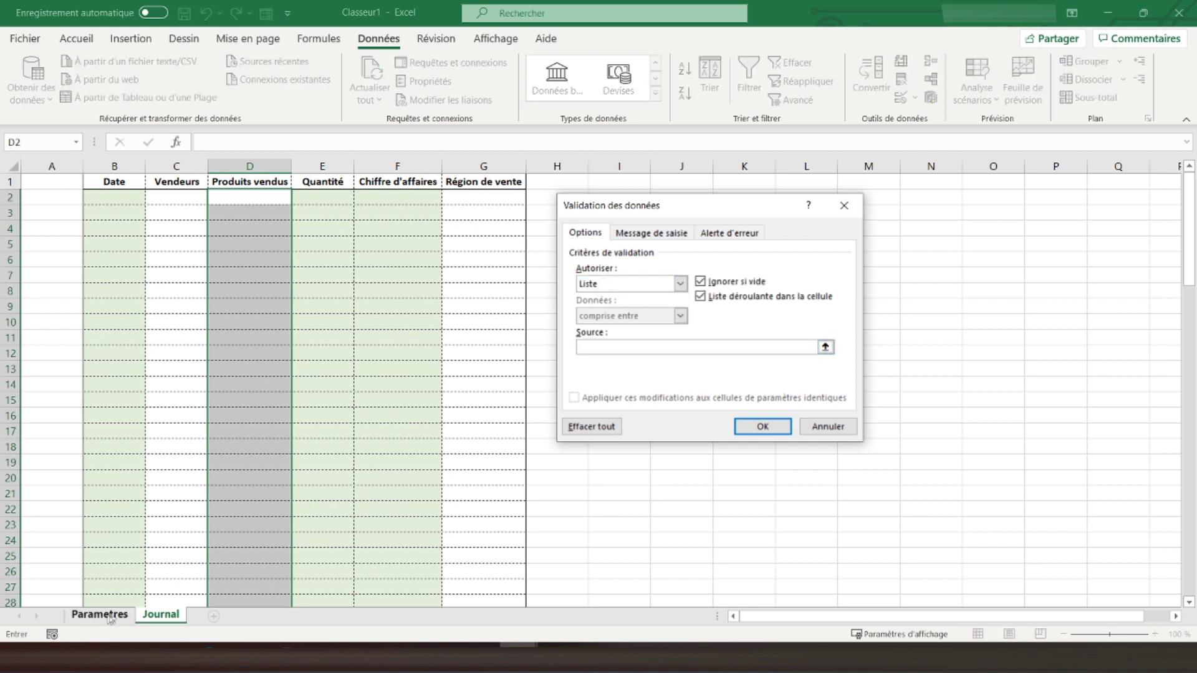
drag(291, 196, 295, 245)
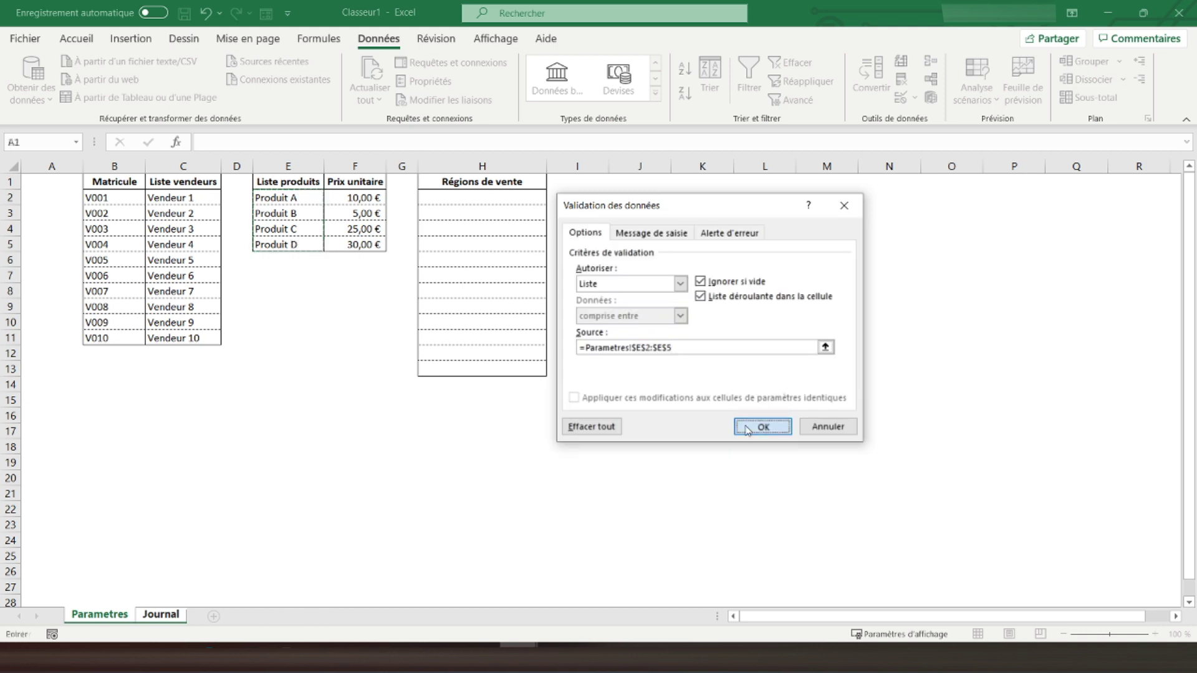
click(747, 429)
click(253, 198)
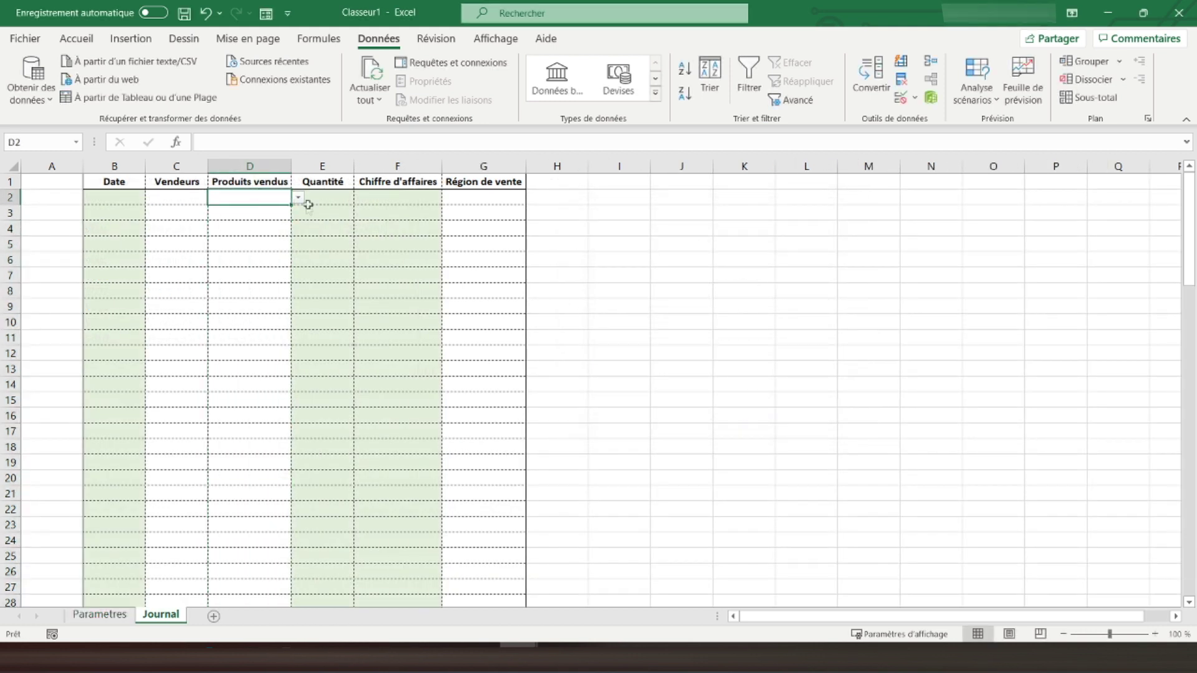
click(299, 198)
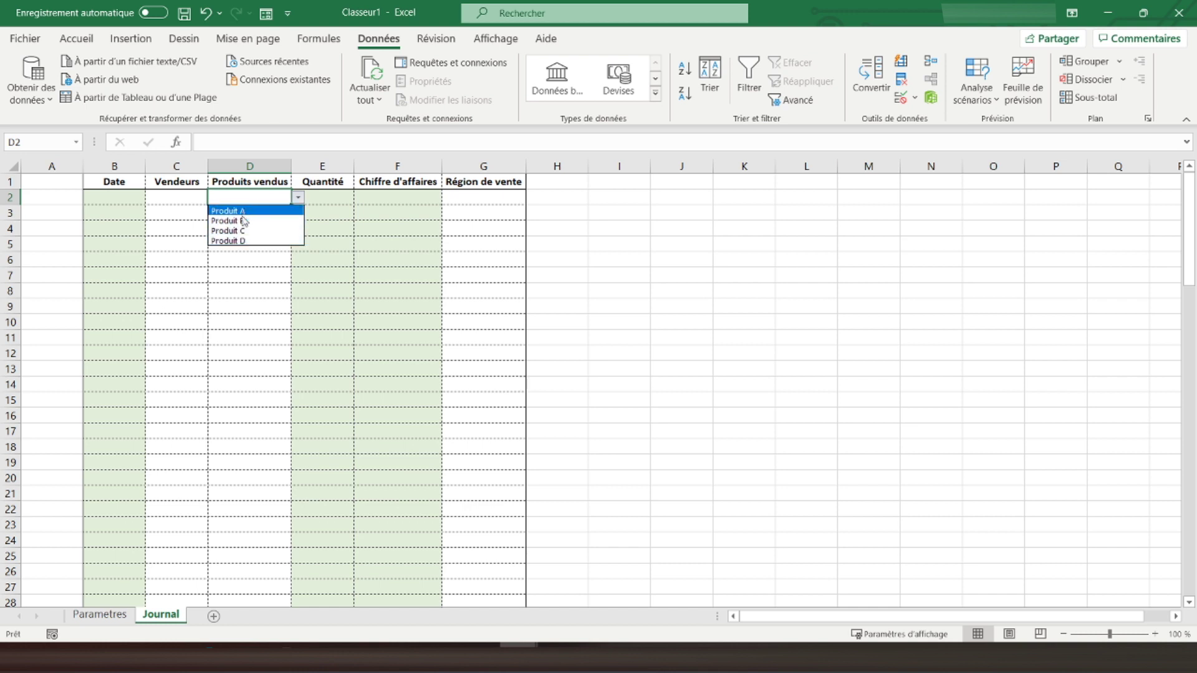
key(Escape)
click(329, 196)
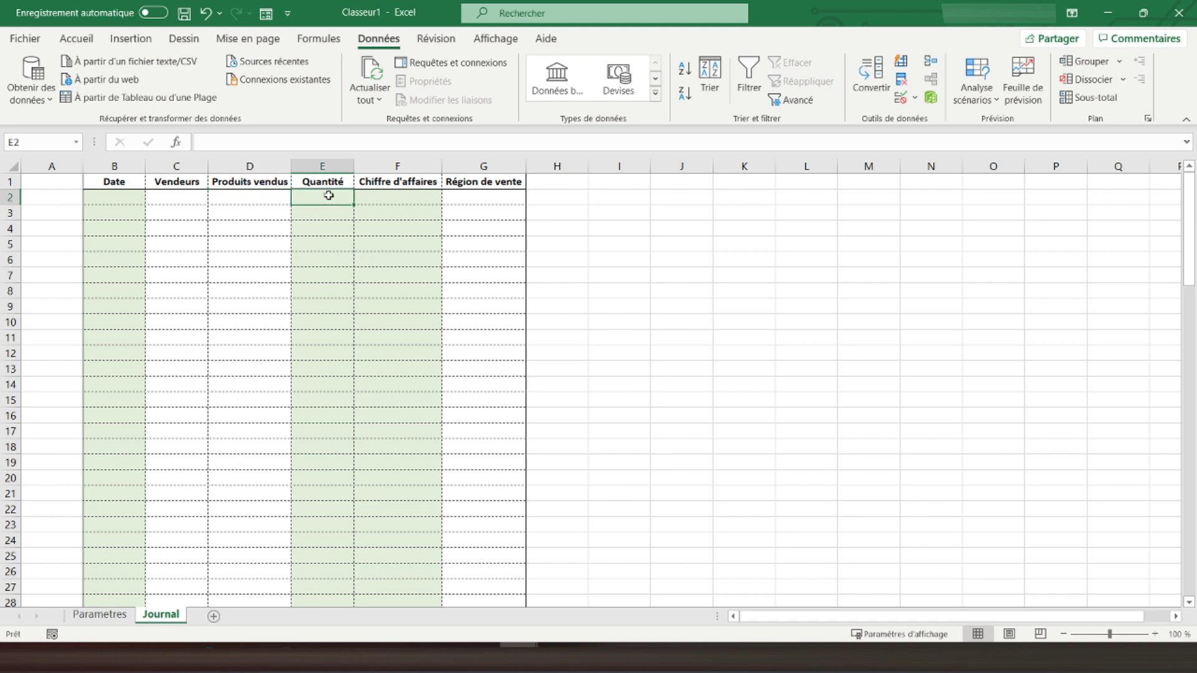
click(394, 200)
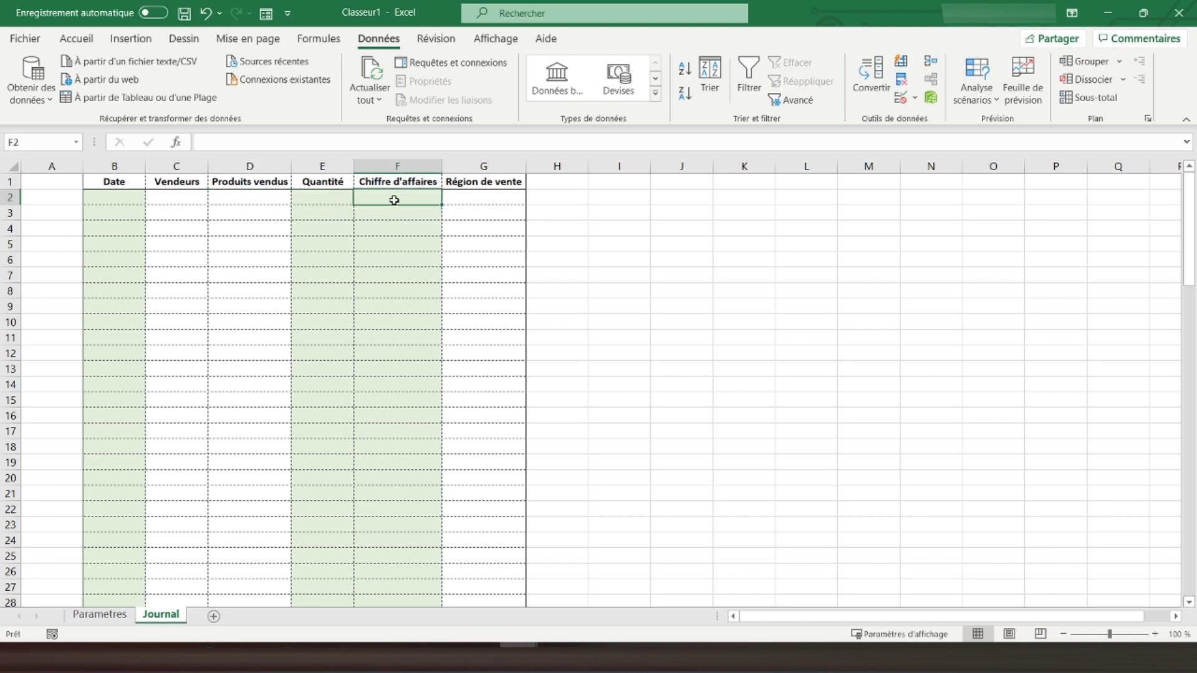
click(482, 200)
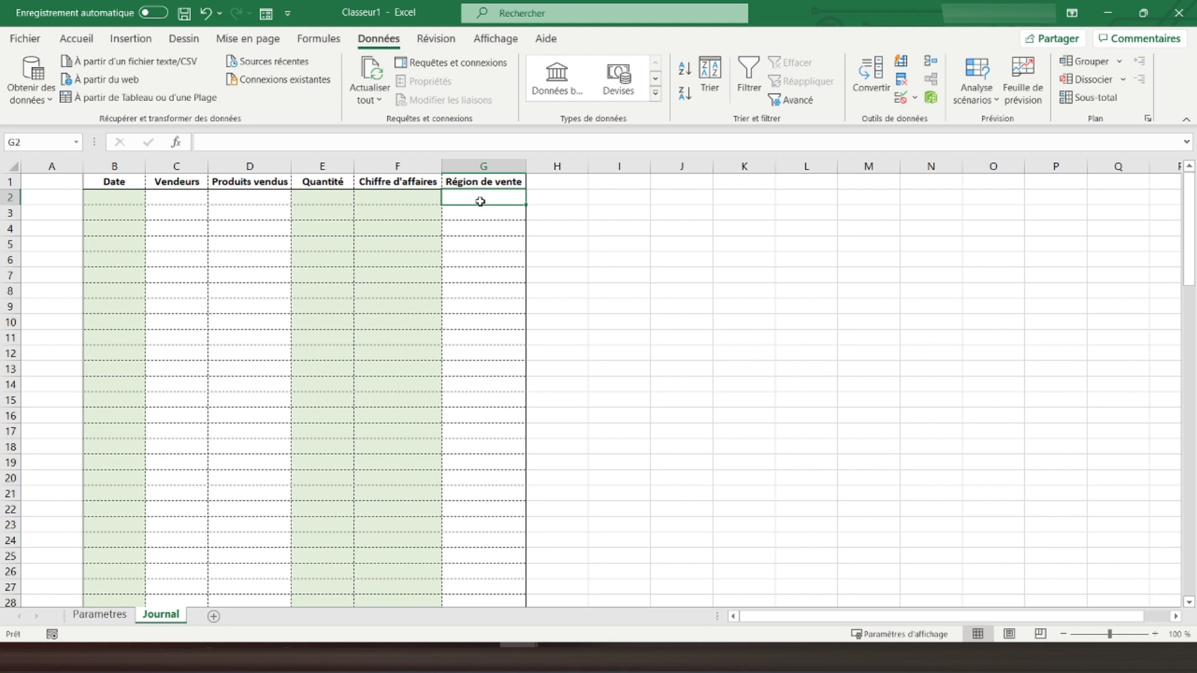
click(107, 184)
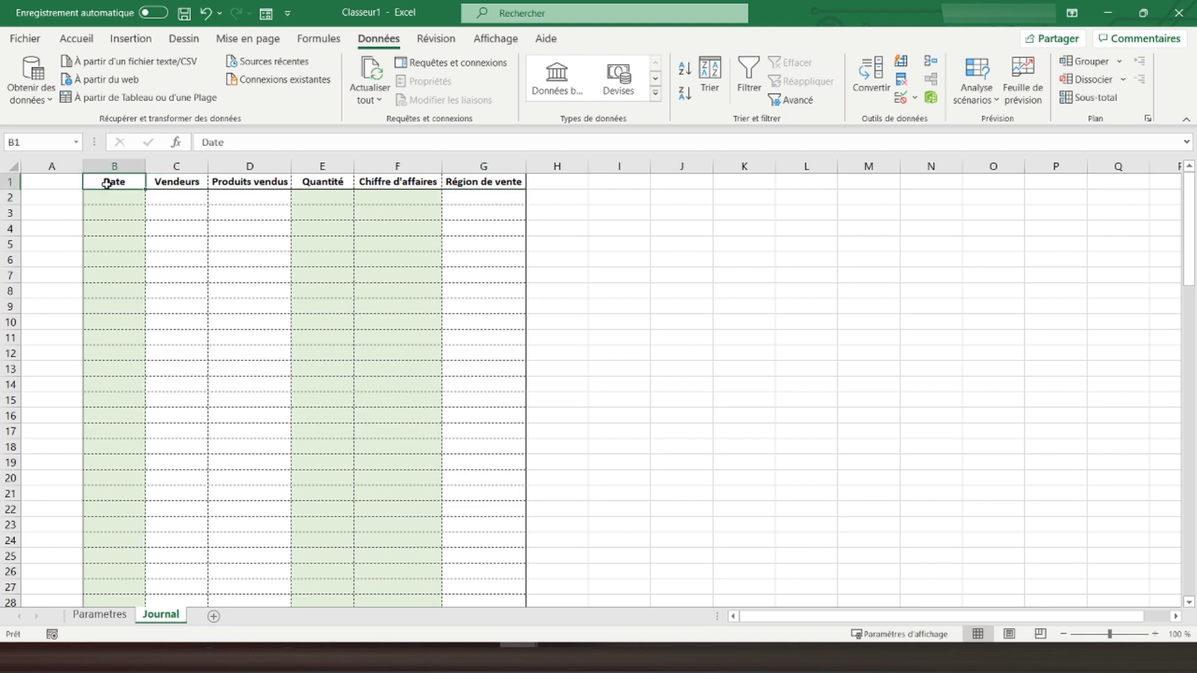
click(48, 181)
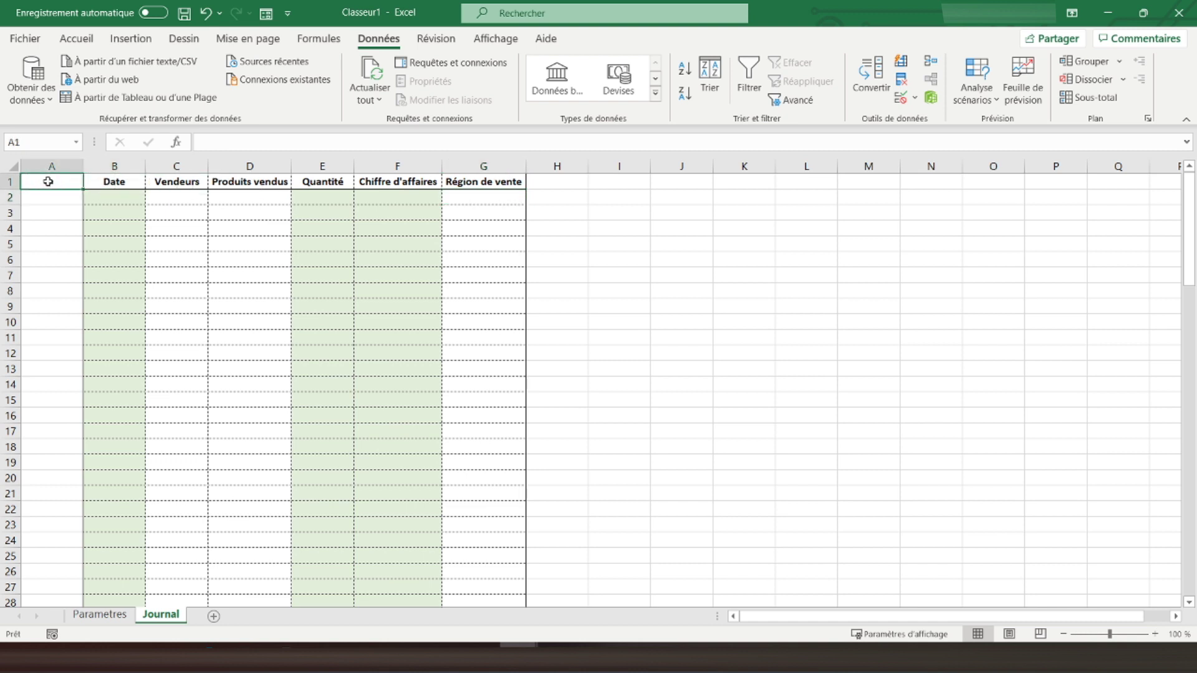
click(213, 616)
- Rename the new sheet to 'Tableau de bord' and return to the Journal sheet
double_click(210, 616)
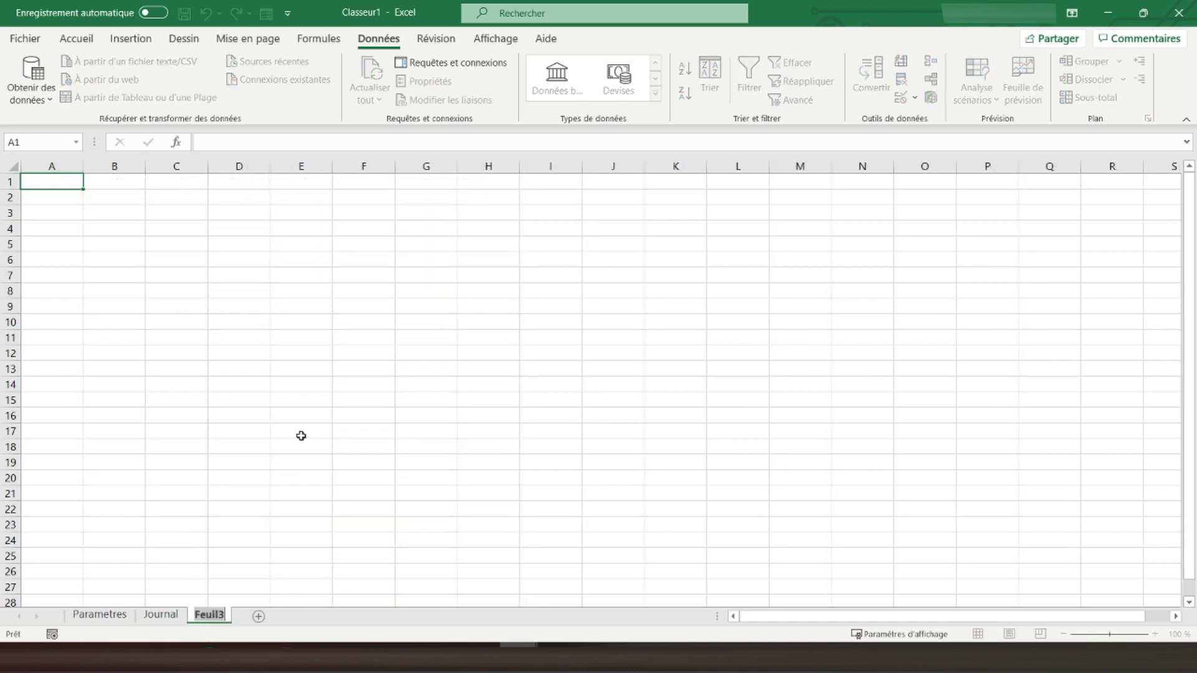
text(Tableau de bord)
key(Return)
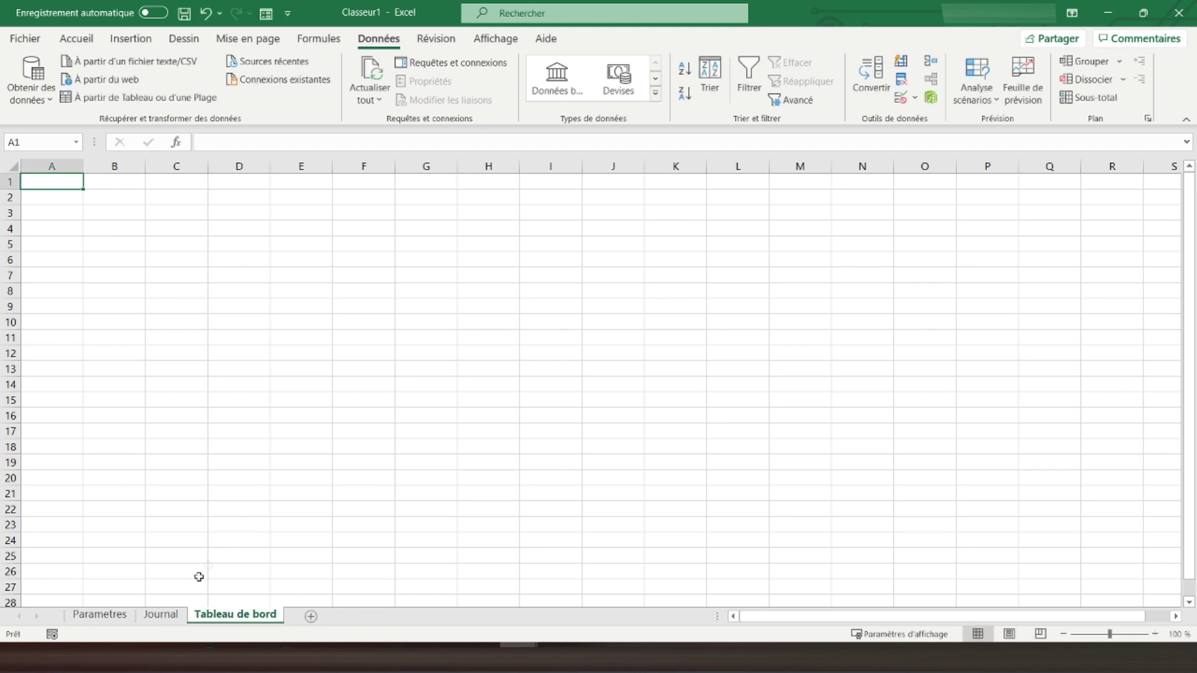
click(161, 614)
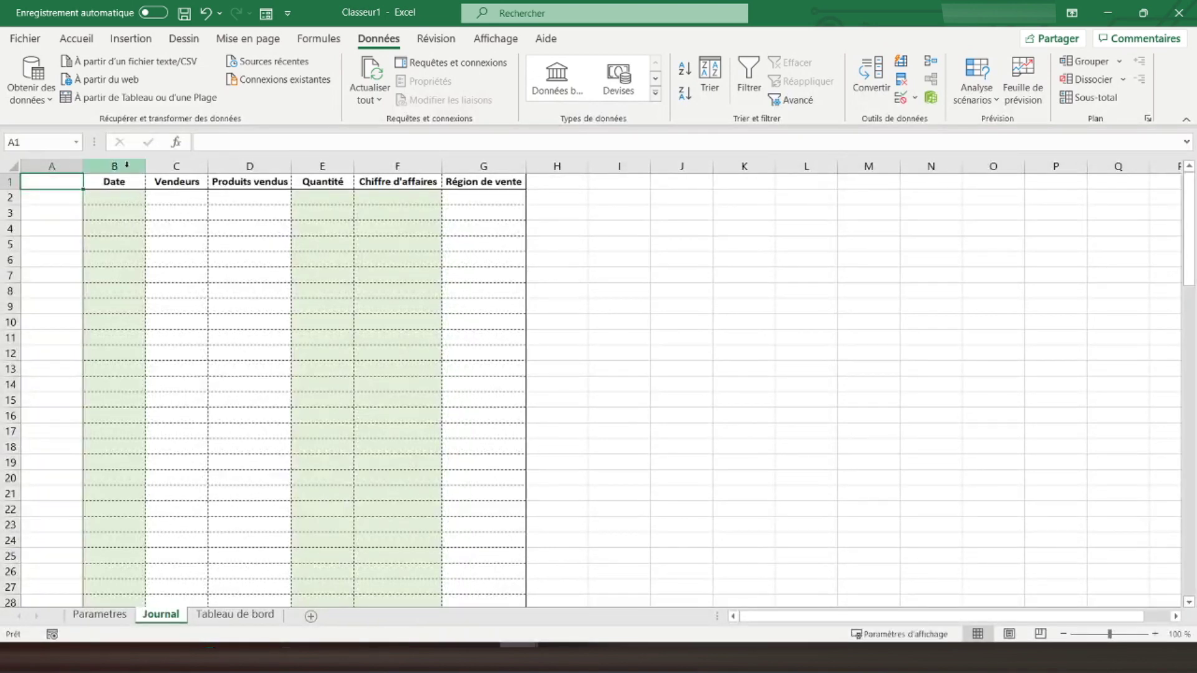
- Apply the Date number format to column B via Format de cellule
click(117, 168)
right_click(122, 249)
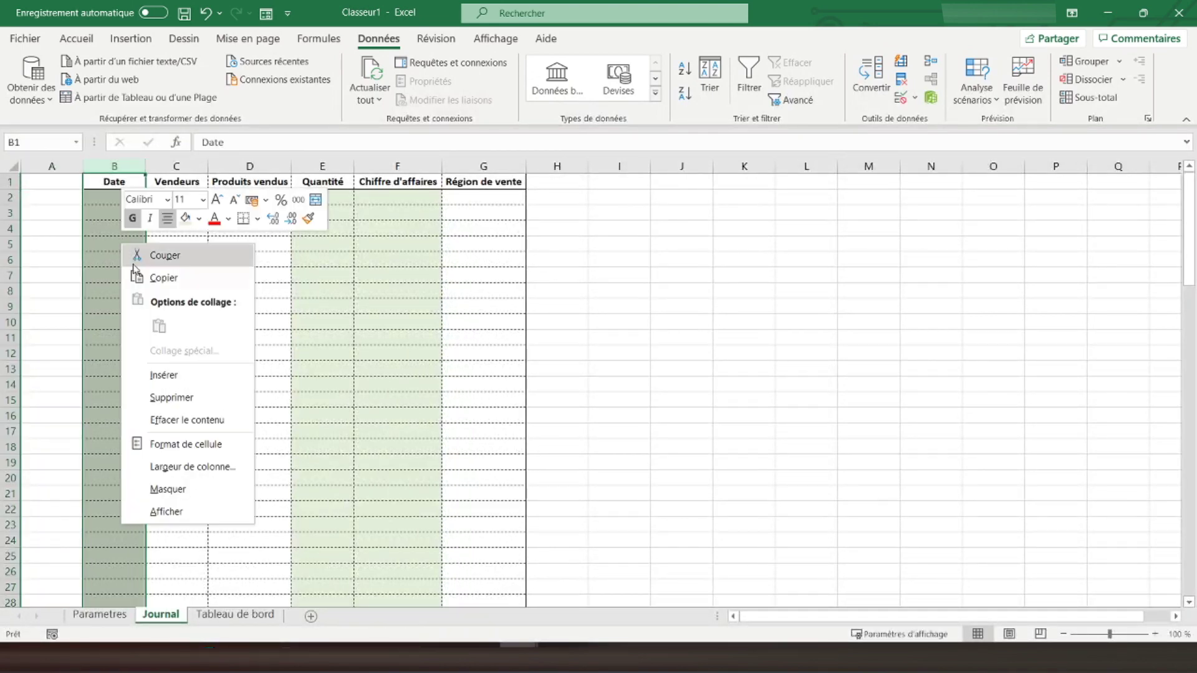
click(166, 445)
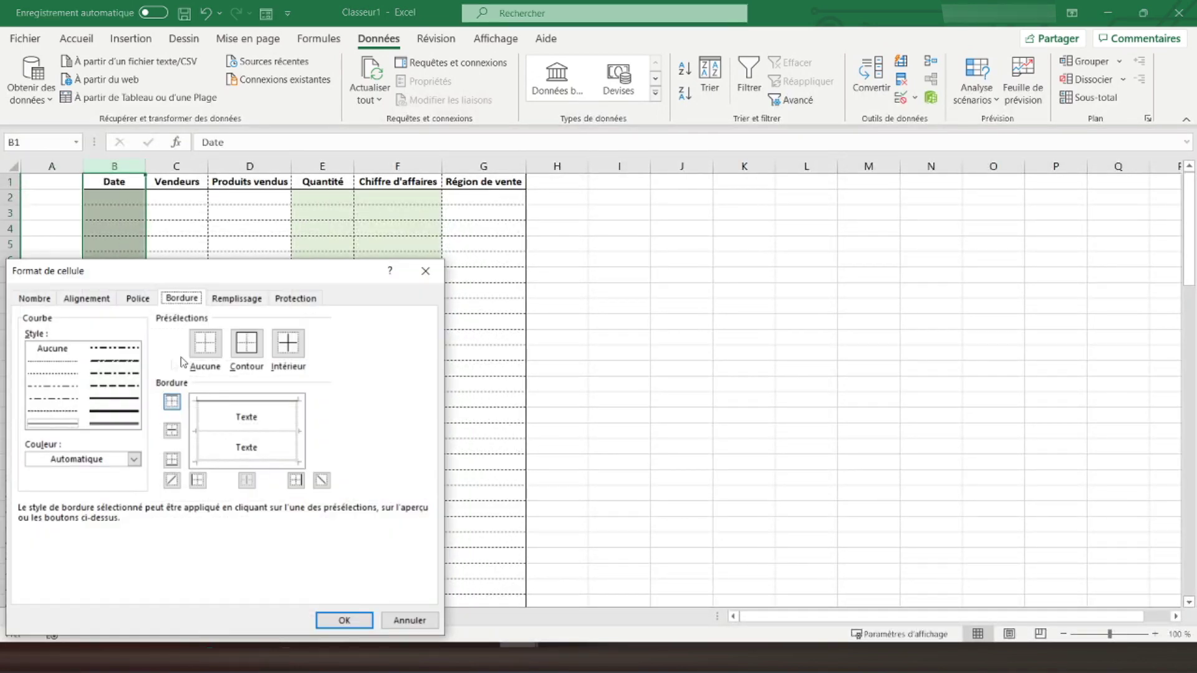
click(39, 299)
click(34, 373)
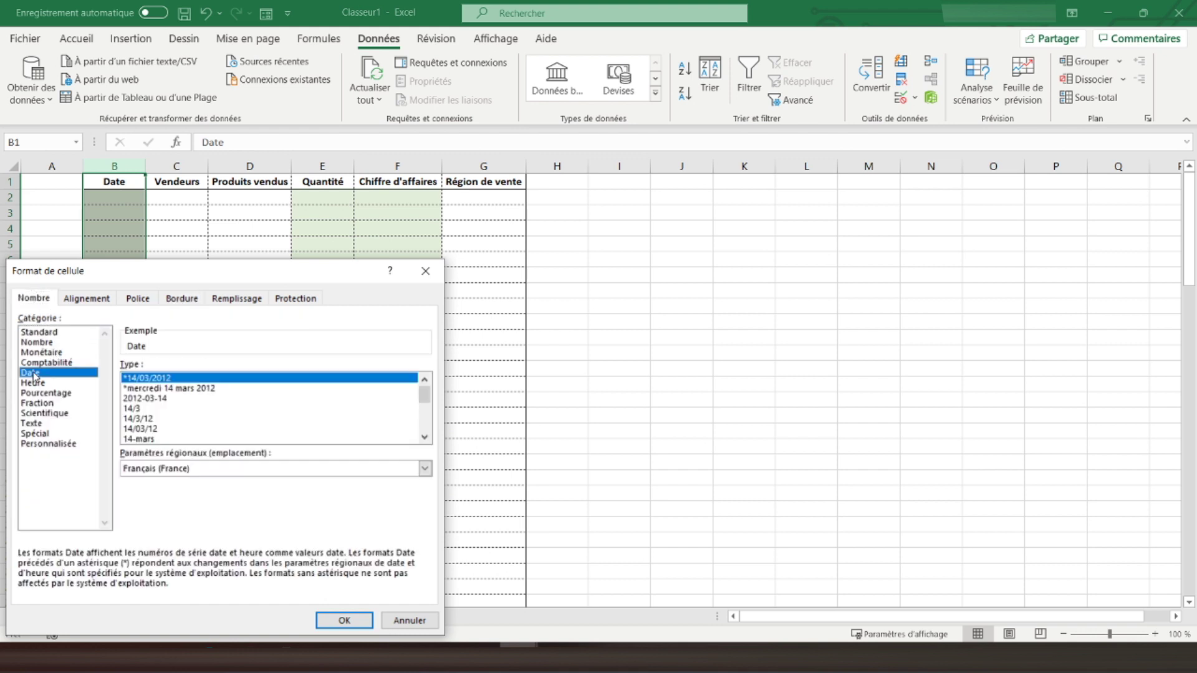
click(333, 621)
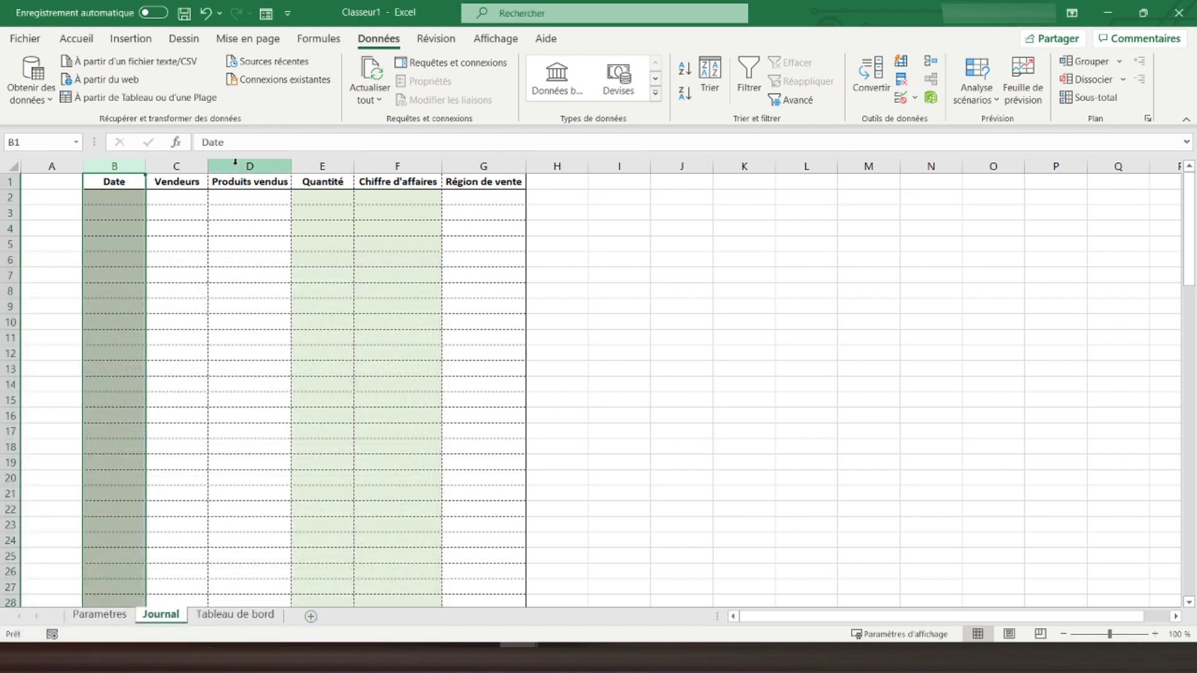
- Give column F the Comptabilité format, testing it with a value 1 in F2 then clearing it
click(379, 163)
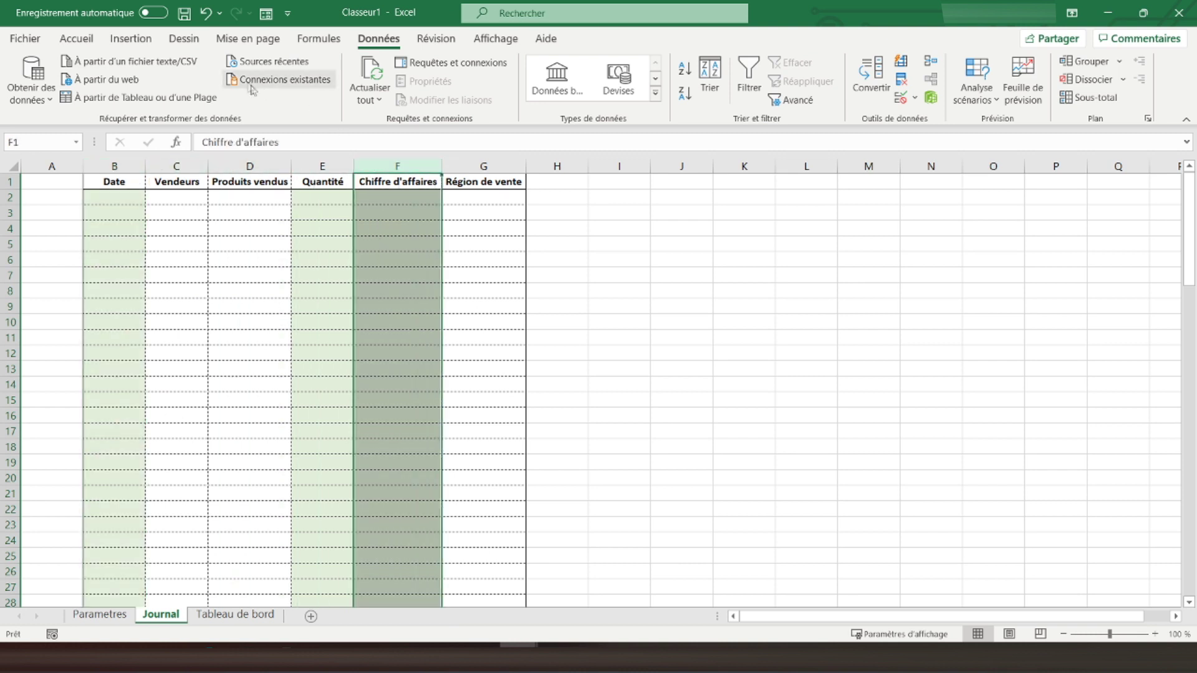
click(76, 39)
click(563, 94)
click(420, 197)
text(1)
key(Return)
click(421, 198)
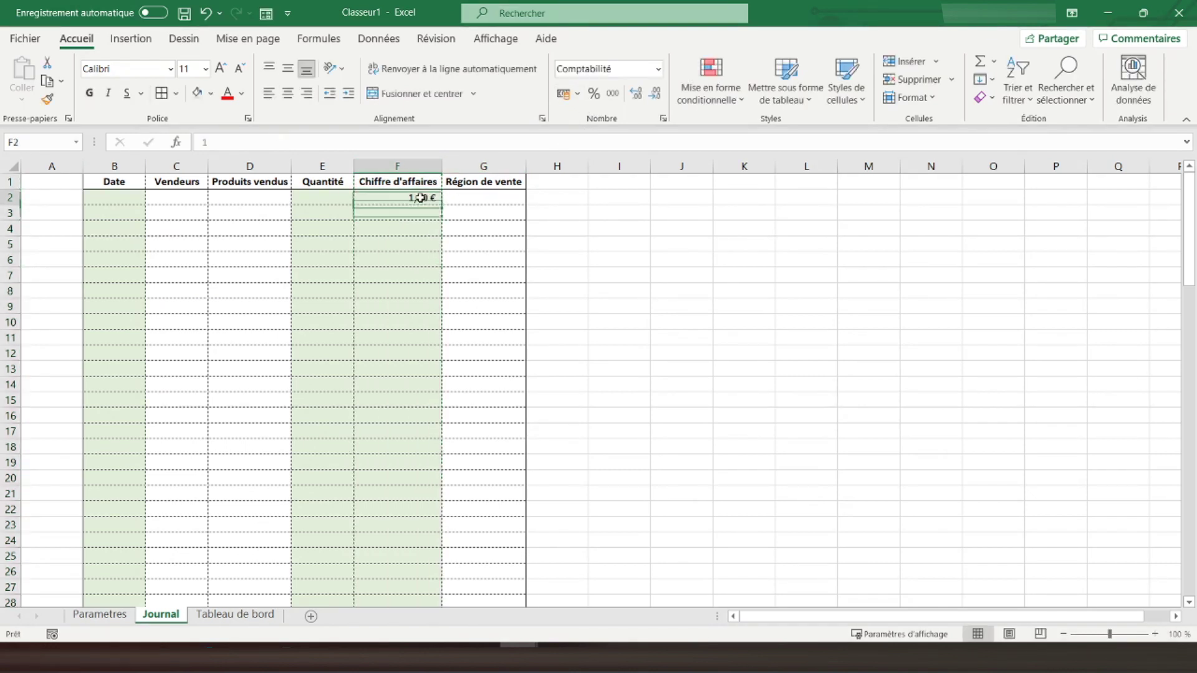
key(Delete)
- Hide the Journal gridlines and switch to the Tableau de bord sheet
click(49, 182)
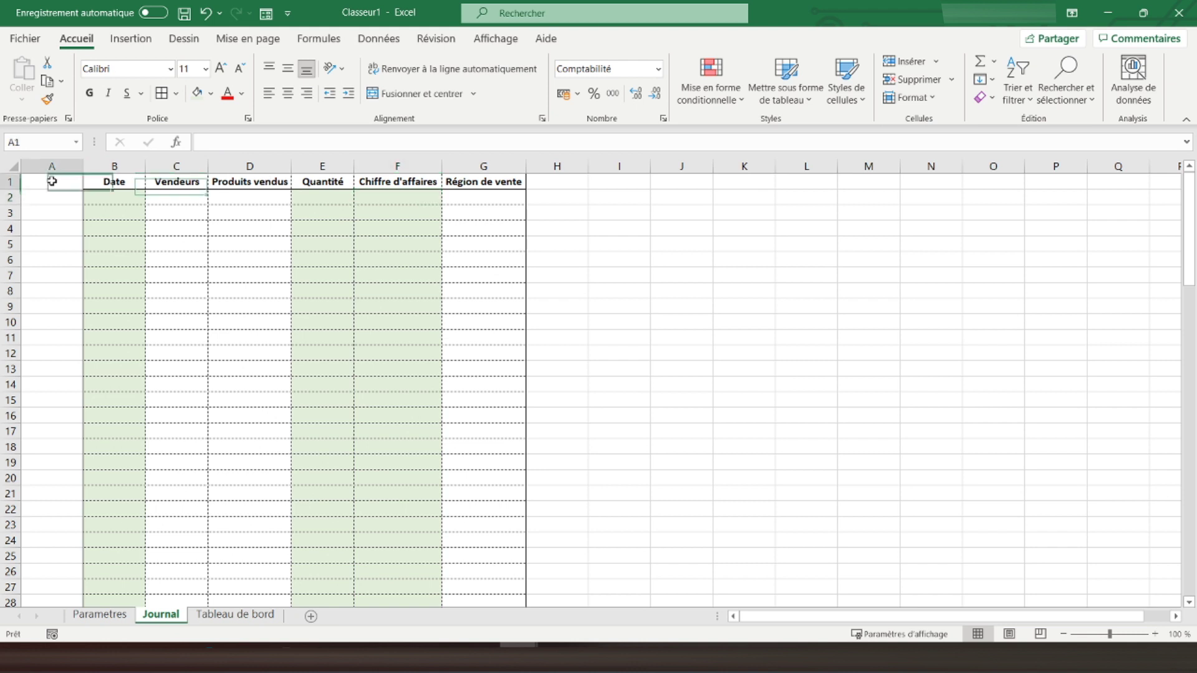
click(485, 40)
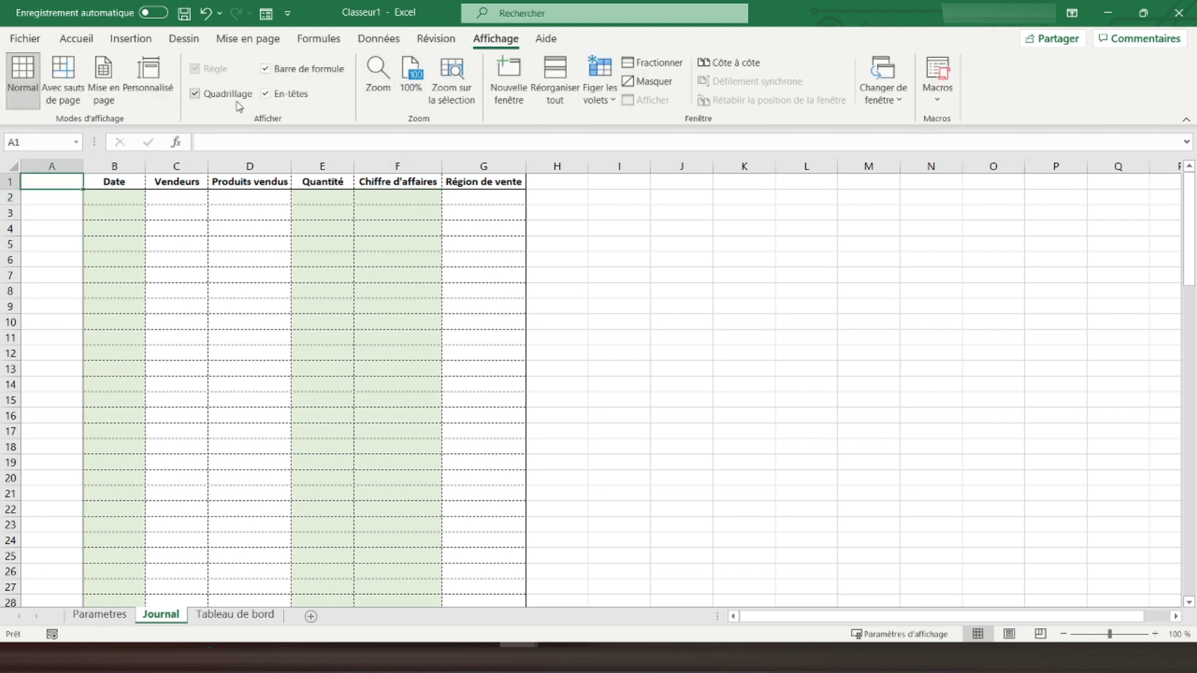
click(230, 92)
click(73, 40)
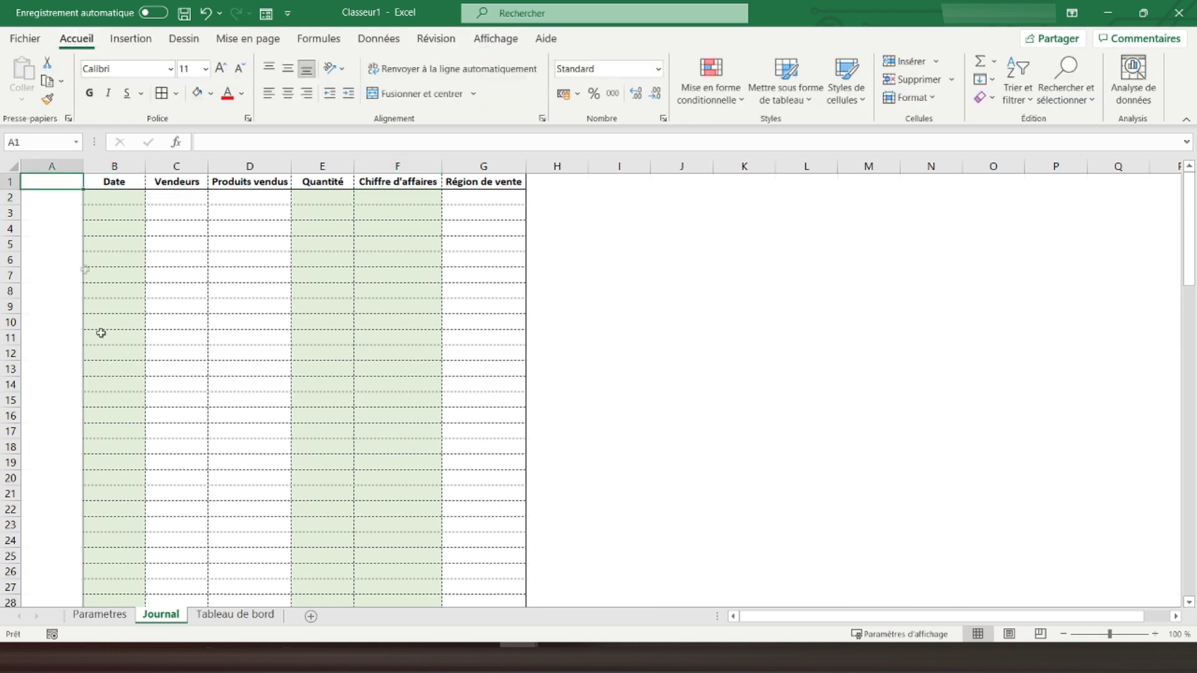
click(230, 615)
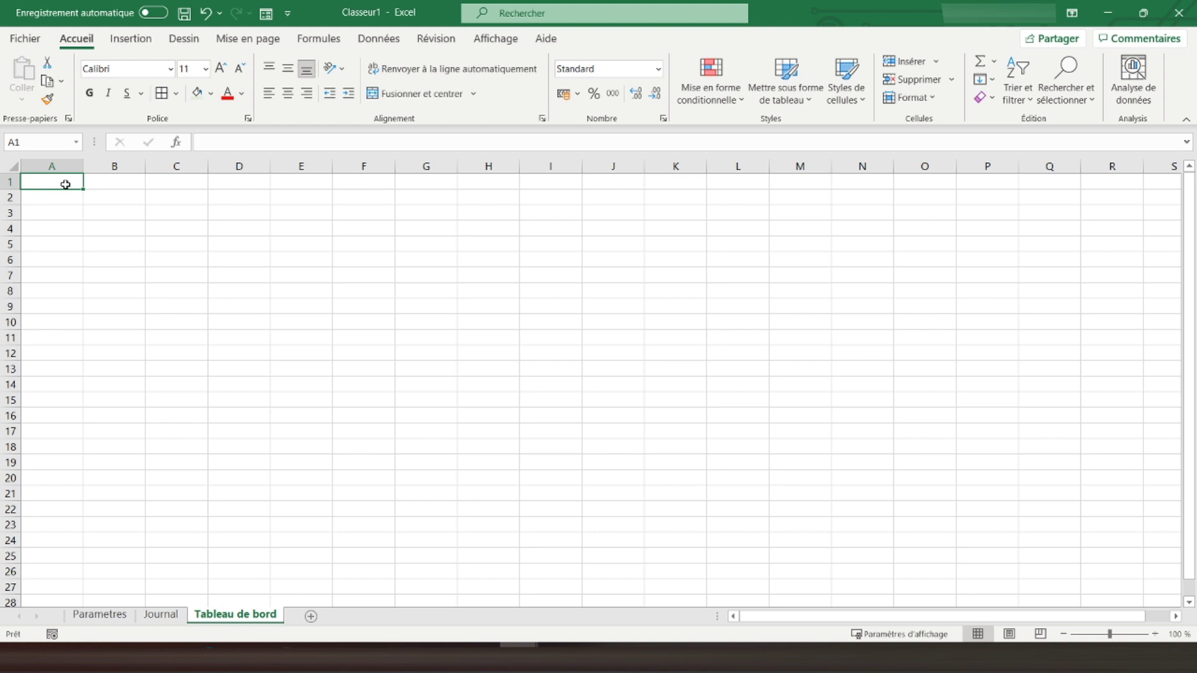
- Enter 'Tableau de bord commercial' in B1 and merge-centre it across B1:N1
click(115, 177)
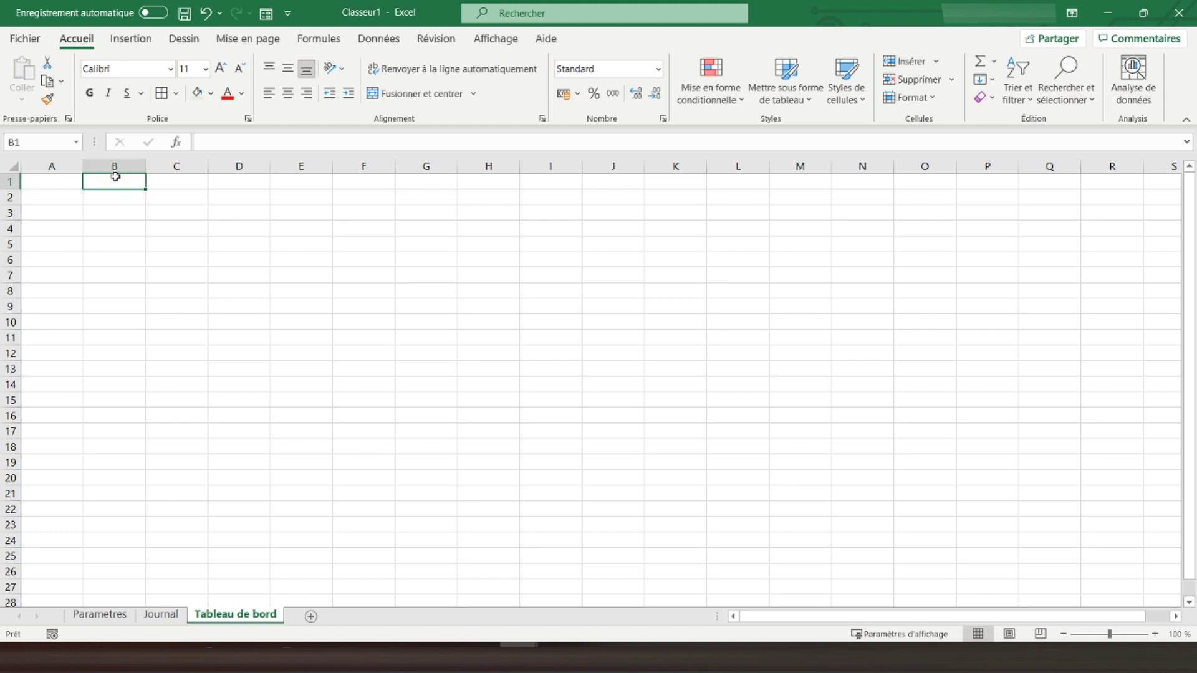
text(Tab)
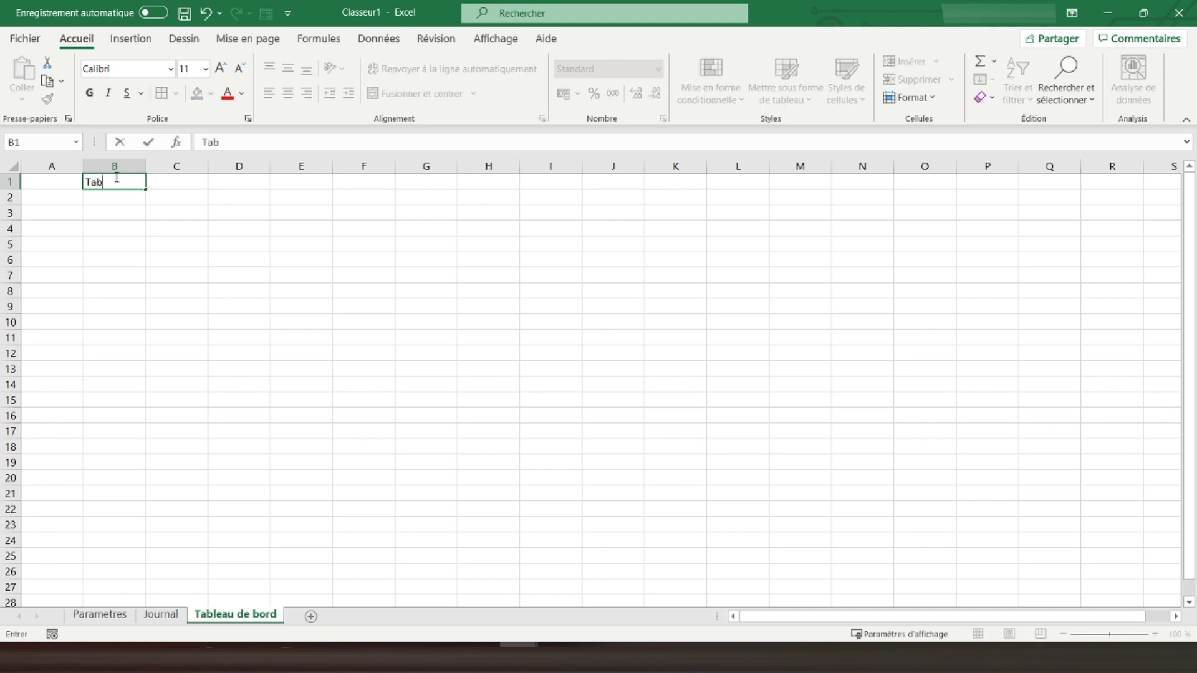
text(leau de bord commercial)
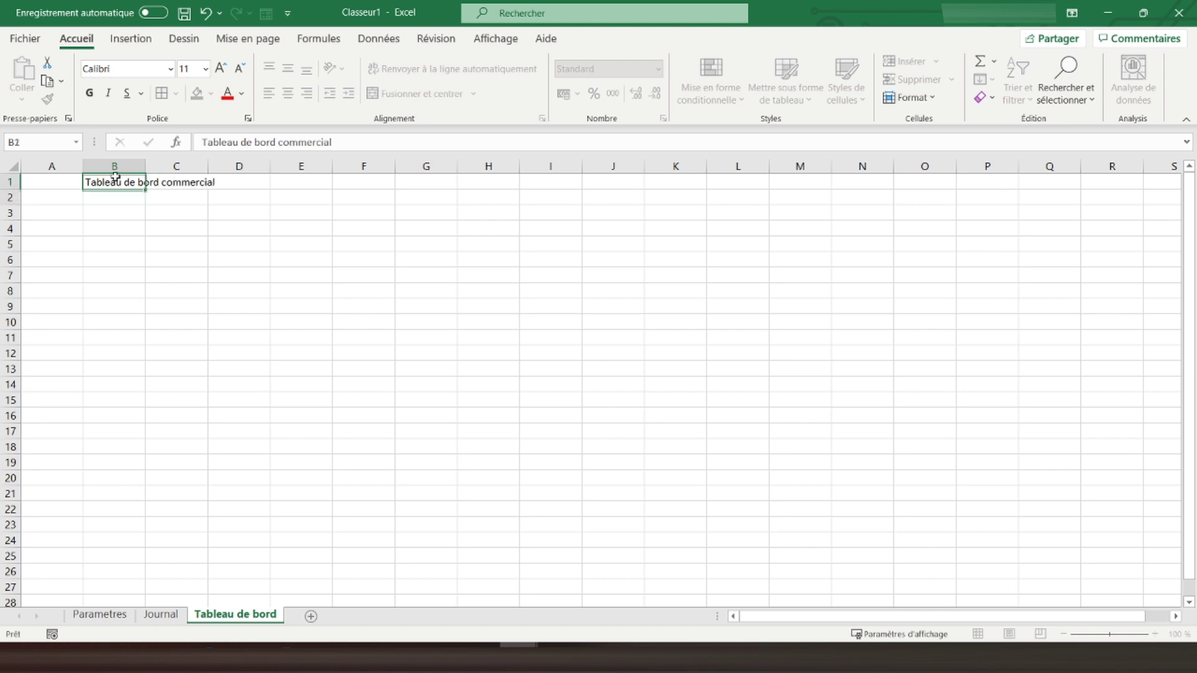
key(ctrl+Return)
key(shift+Right)
key(shift+Right)
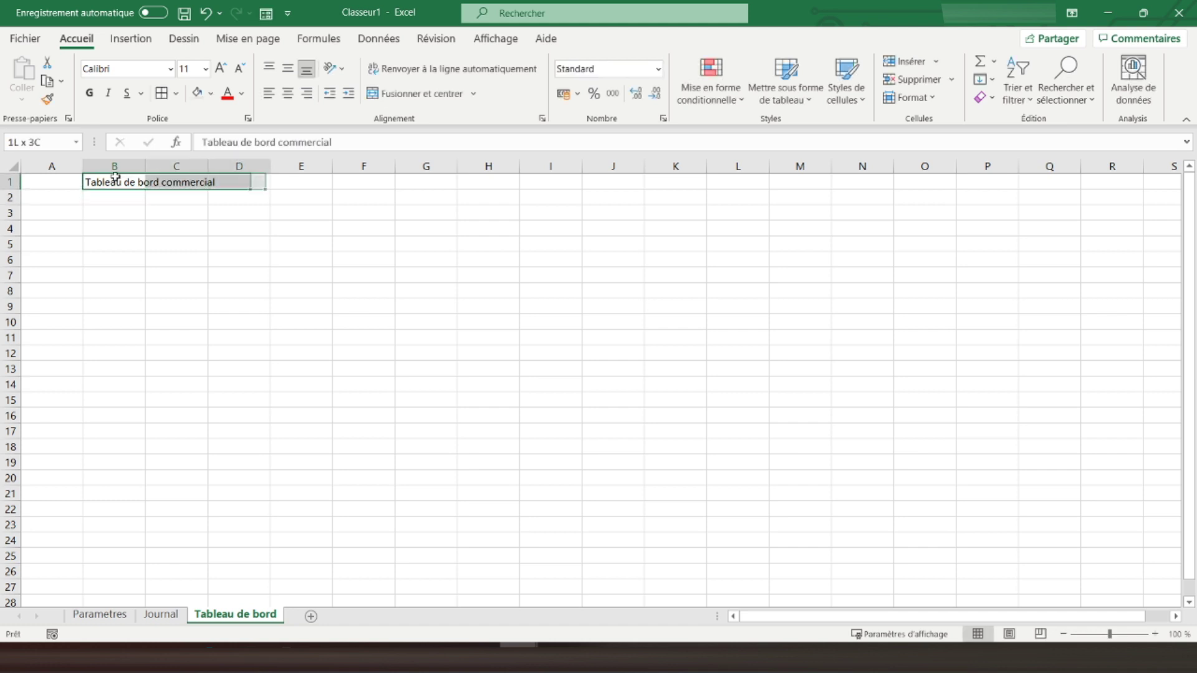
key(shift+Right)
key(shift+Right)
key(shift+Right)
key(shift+Right)
key(shift+Right)
key(shift+Right)
key(shift+Right)
key(shift+Right)
key(shift+Right)
key(shift+Right)
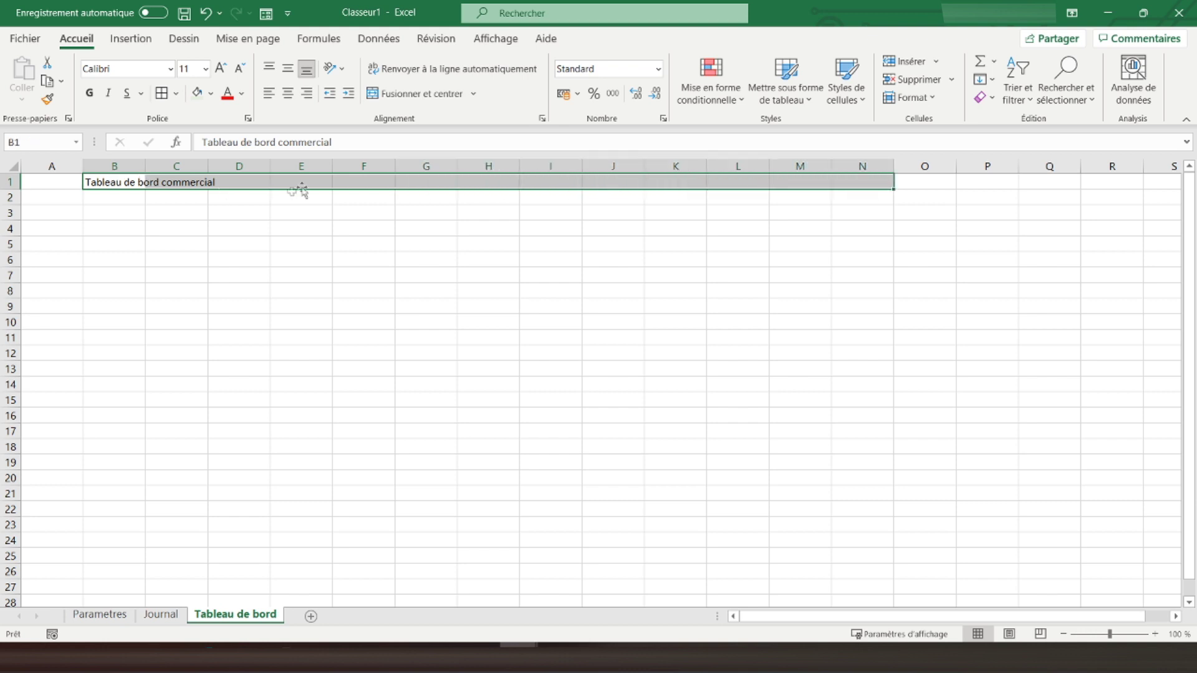
click(415, 93)
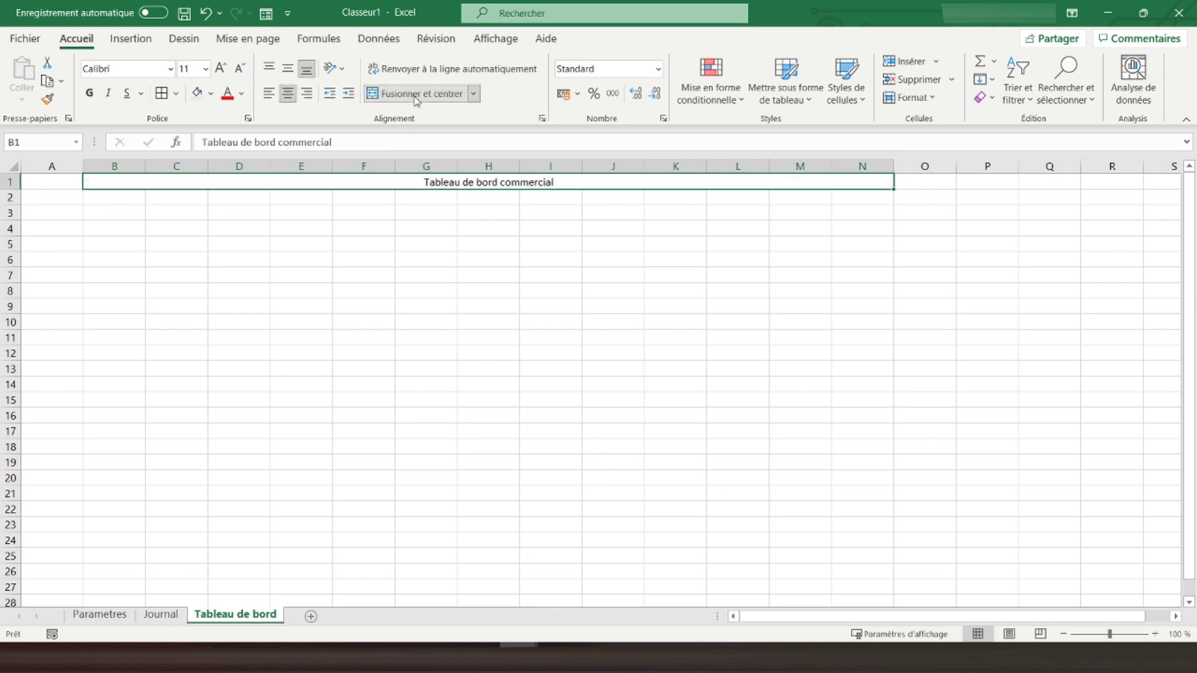
- Left-align and bold the title, trying larger font sizes before returning to 12 pt
click(271, 95)
click(89, 93)
click(221, 70)
click(221, 70)
click(221, 69)
click(222, 70)
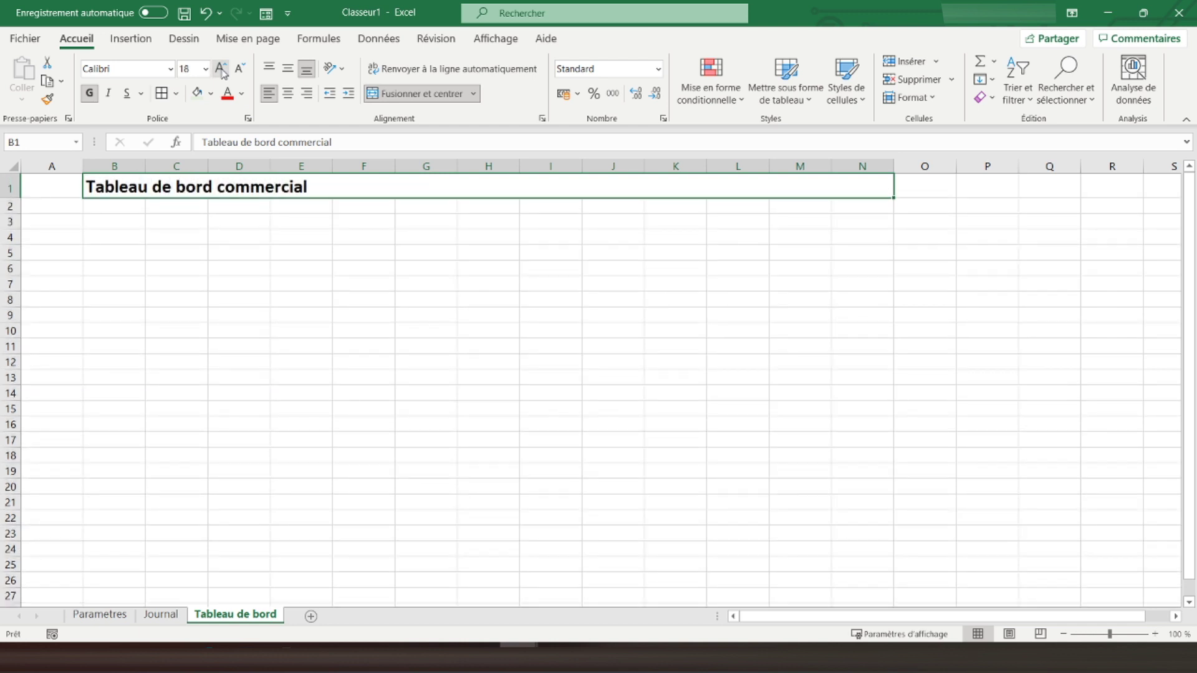
click(241, 69)
click(241, 69)
click(242, 73)
- Merge the title over B1:N2, align it top-left and enlarge it to 26 pt
drag(96, 182, 97, 199)
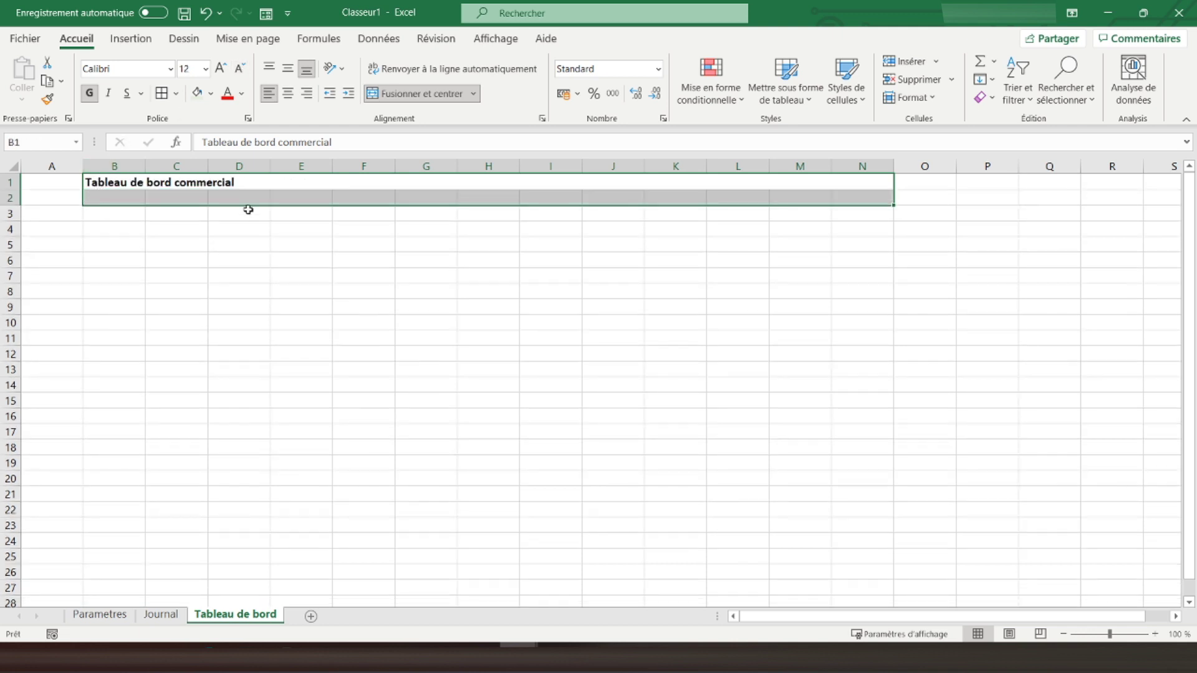
click(421, 94)
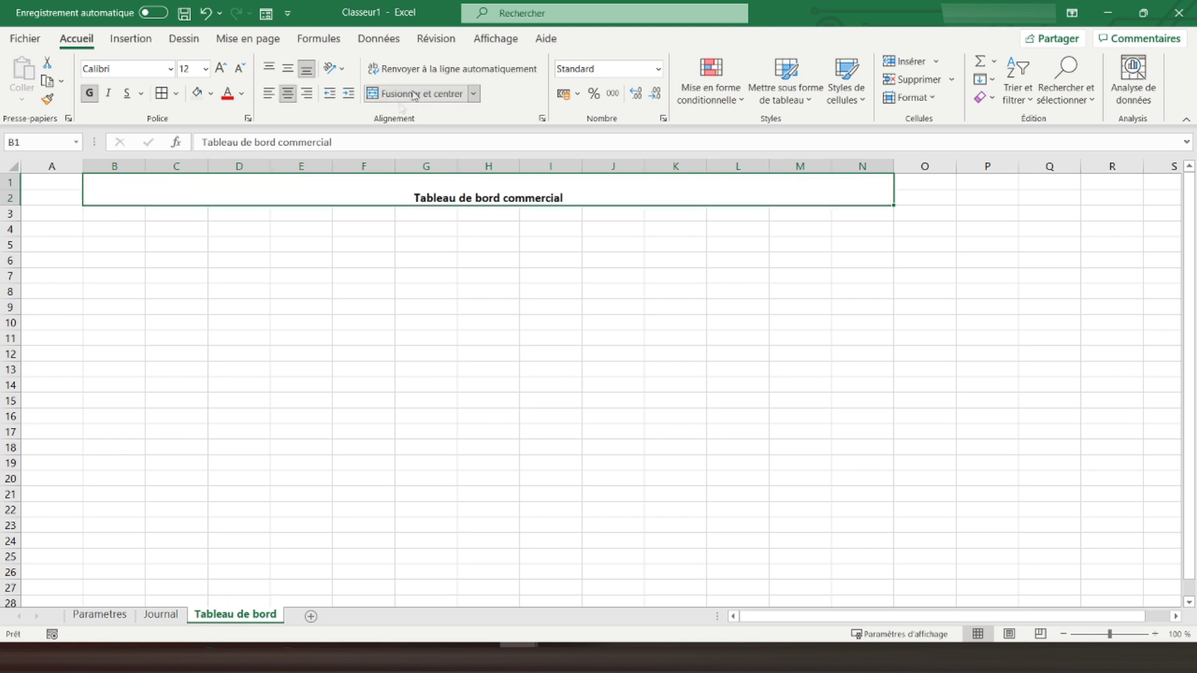
click(268, 93)
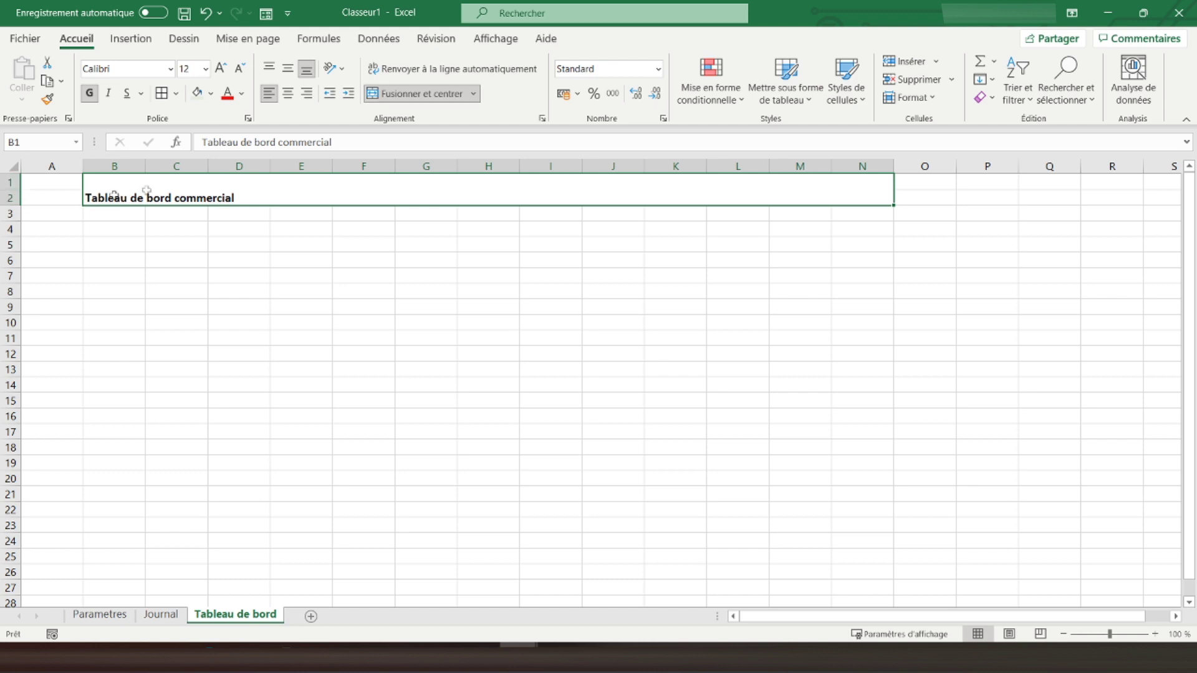
click(269, 68)
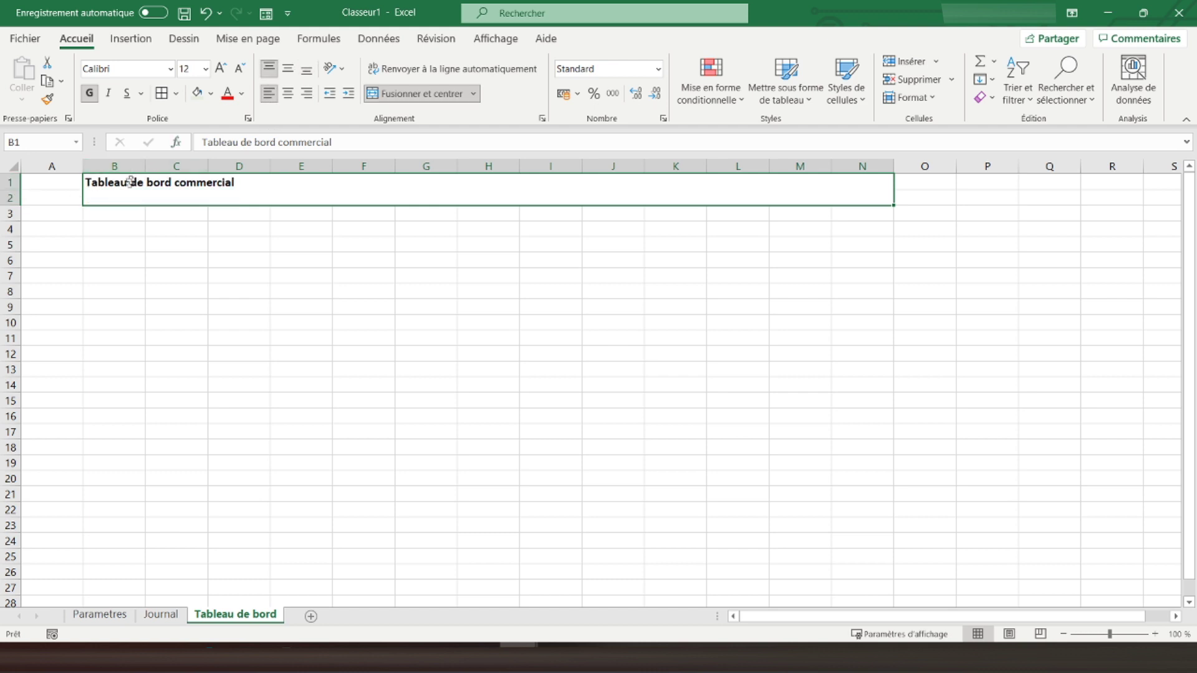
click(220, 69)
click(220, 69)
click(220, 69)
click(221, 68)
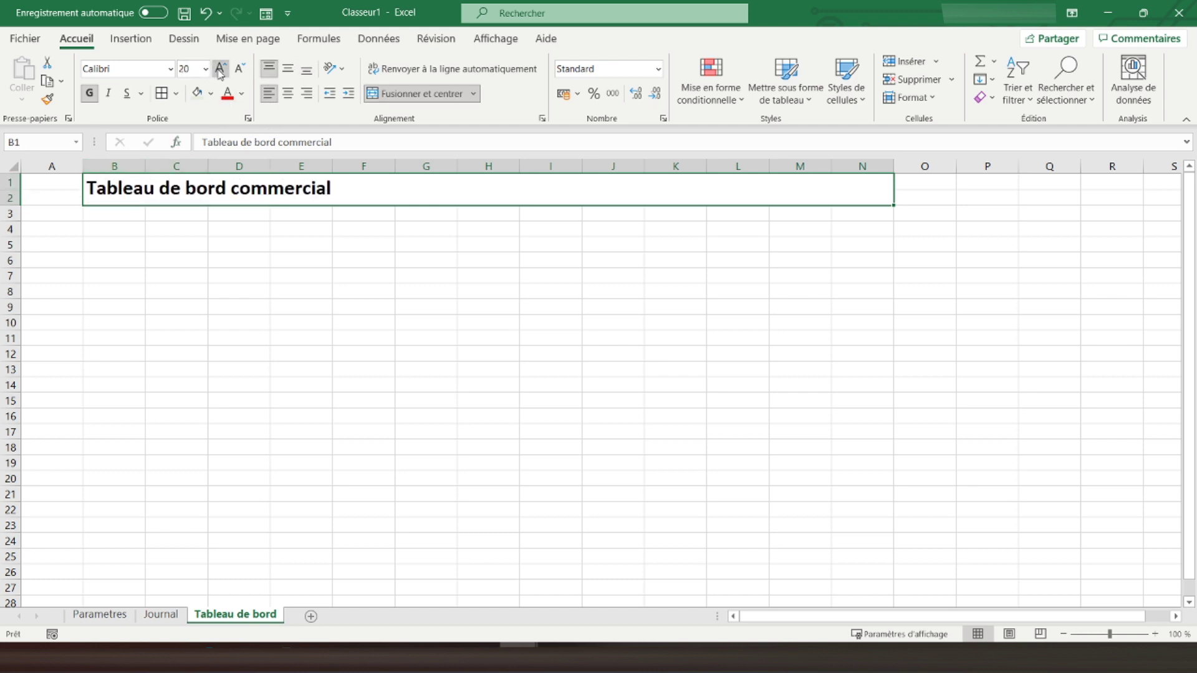
click(221, 68)
click(220, 69)
click(221, 69)
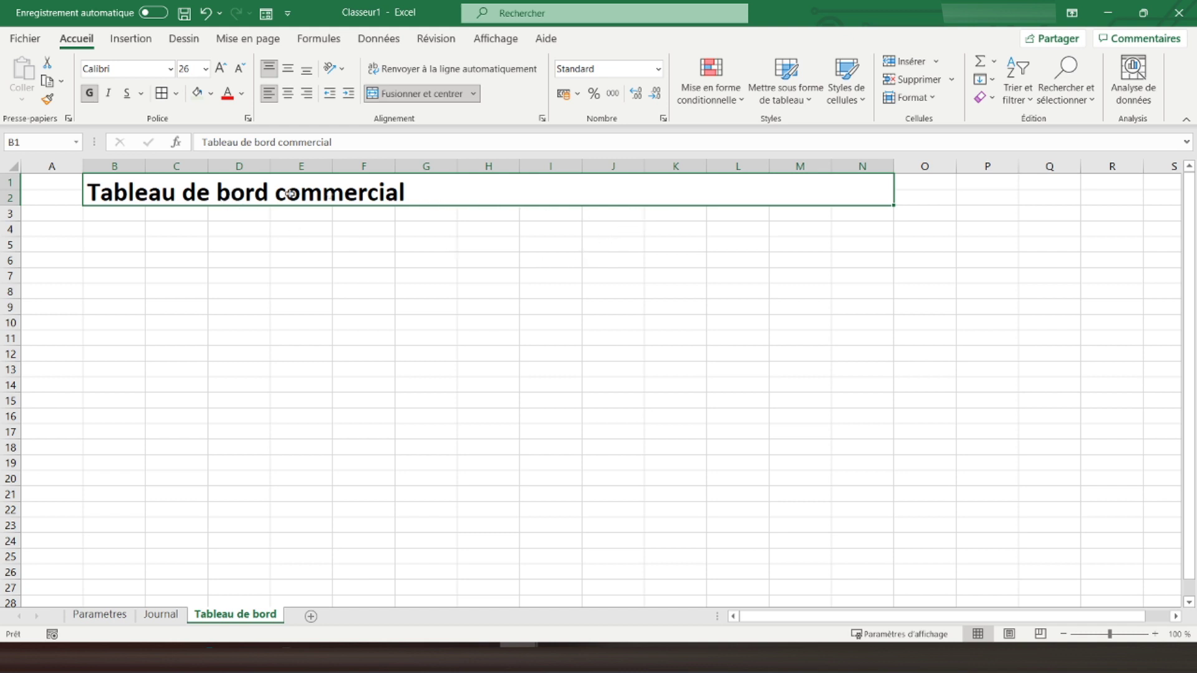
- Widen the merged title to B1:S2, left-align it and add a thick outside border
drag(590, 184, 1147, 198)
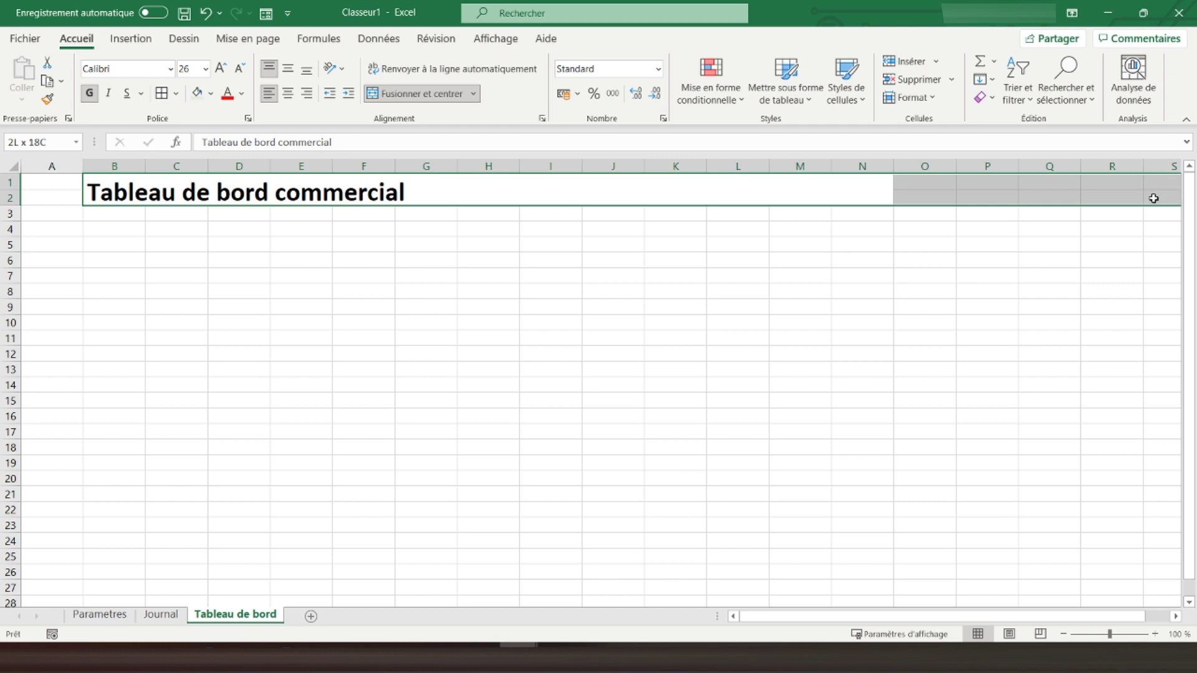
click(432, 94)
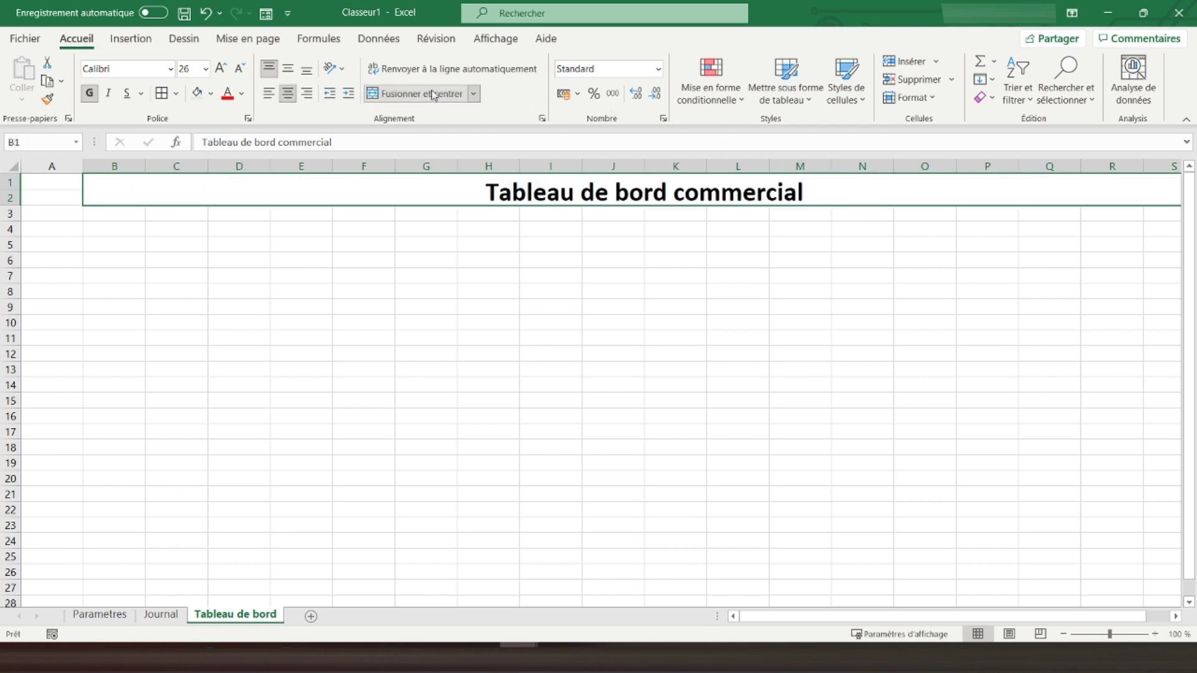
click(269, 99)
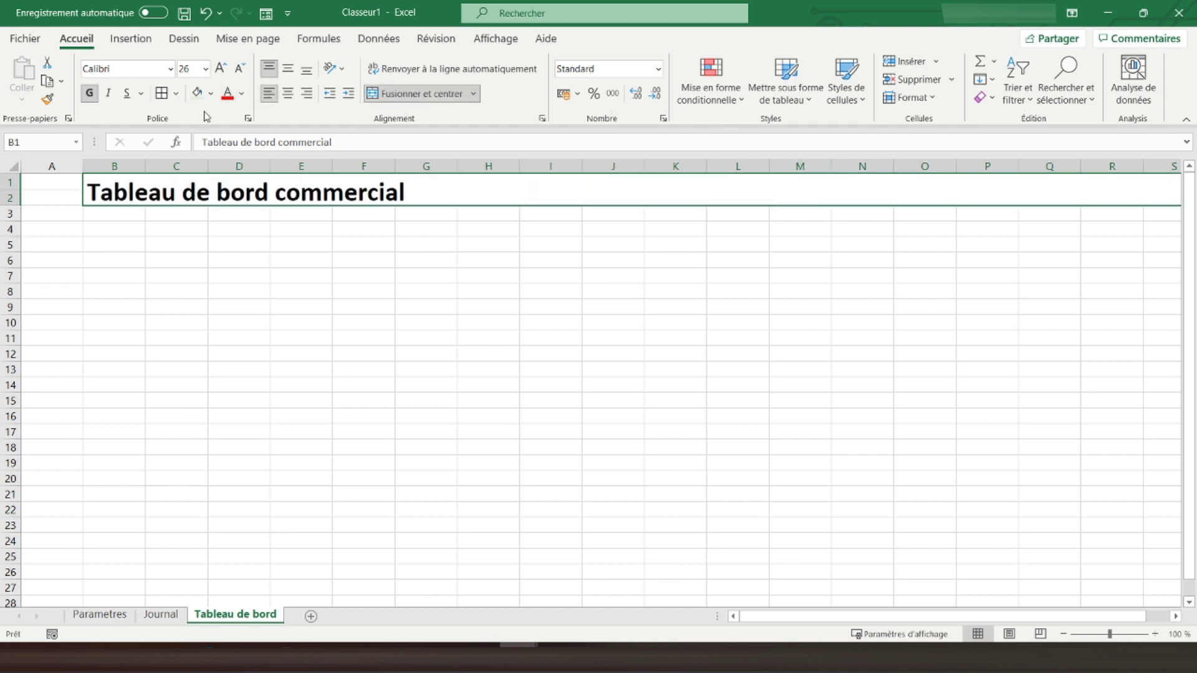
click(177, 93)
click(208, 297)
click(132, 216)
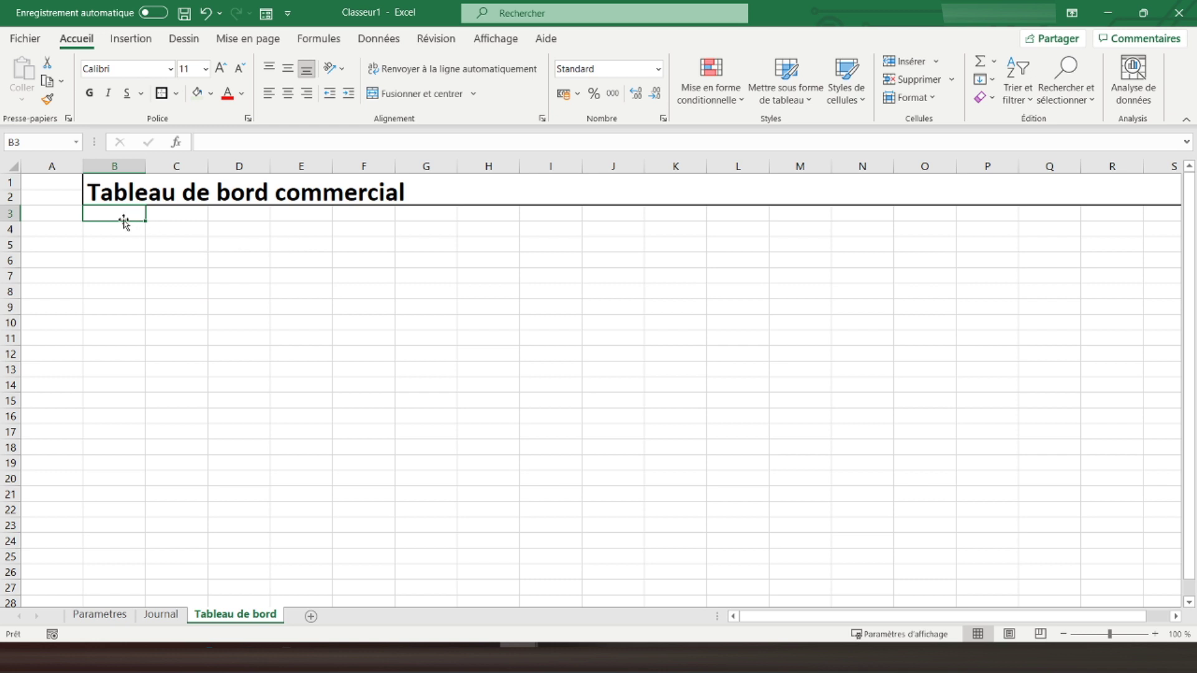
- Enter 'Chiffre d'affaires' in B3, widen column B, and fill Janvier through Décembre across C3:N3
text(Chiffre d'affaires)
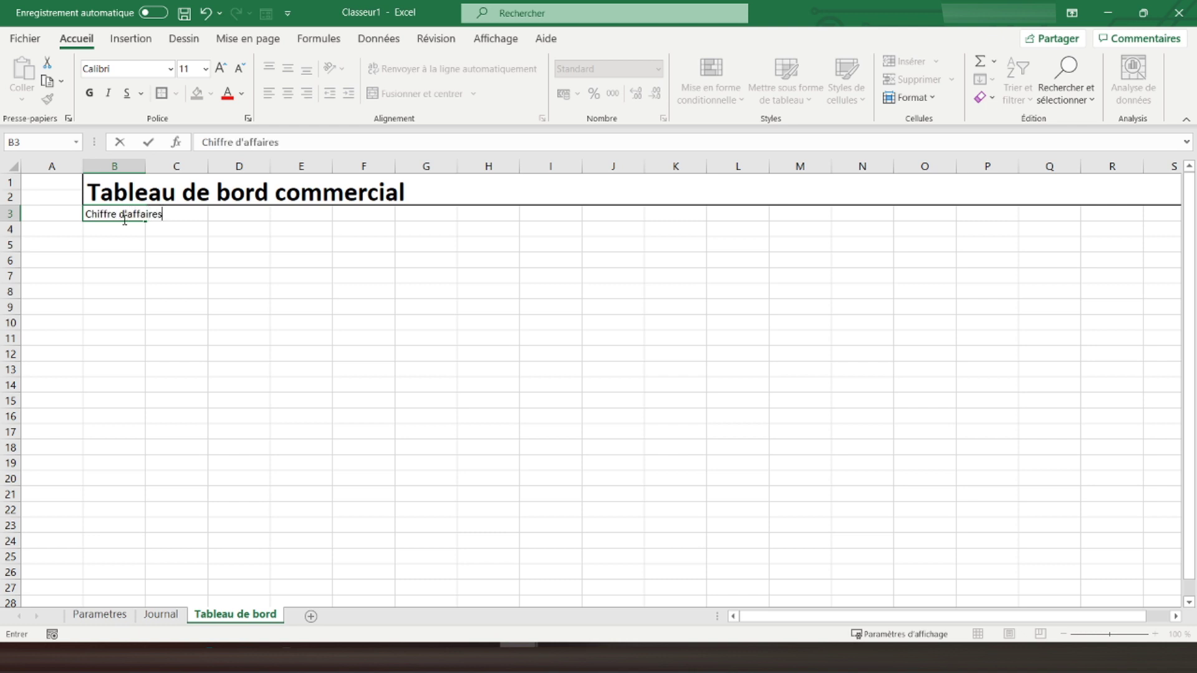
key(Tab)
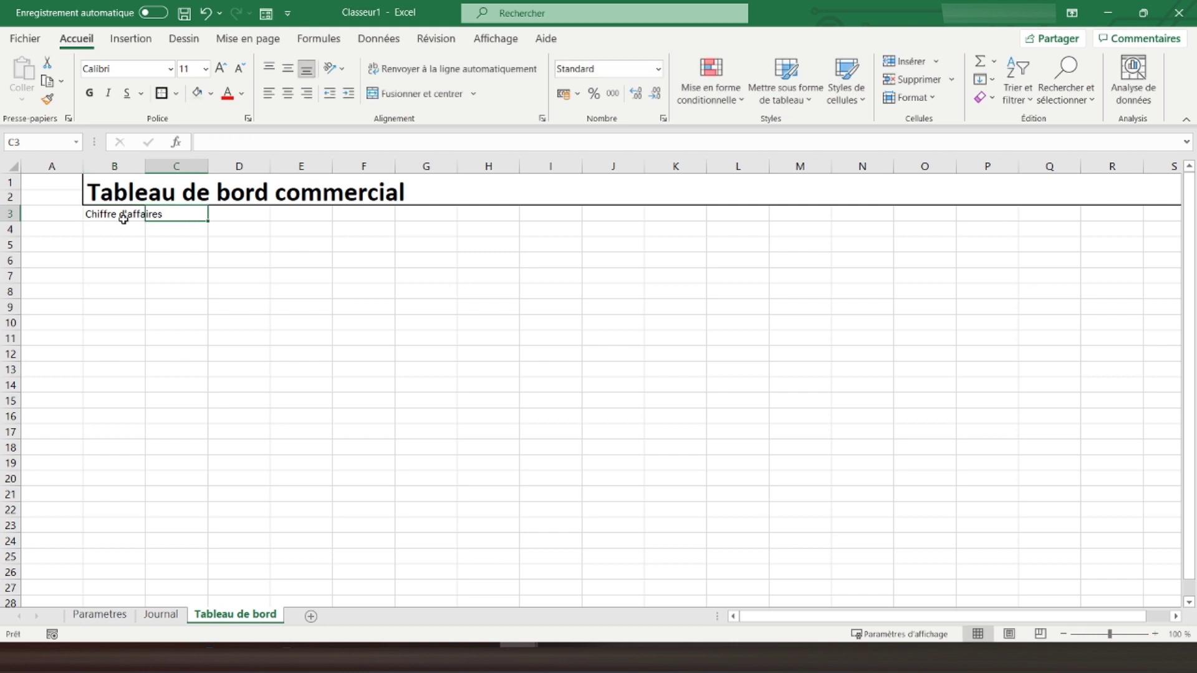
double_click(147, 172)
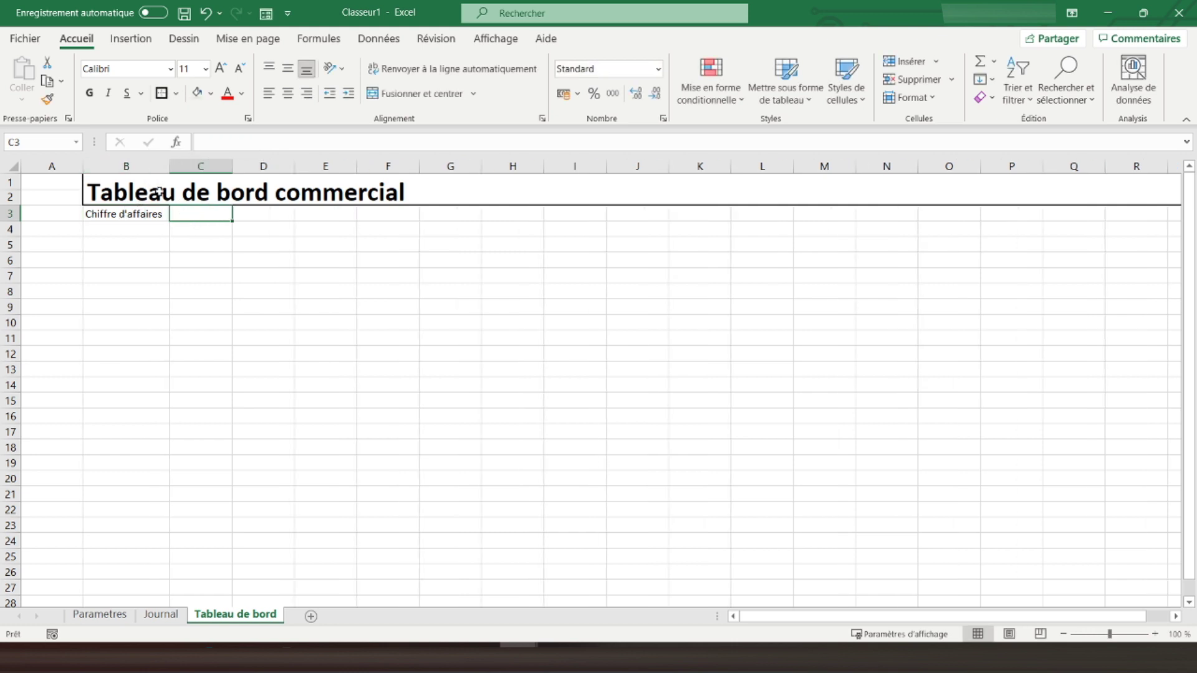
text(Janvier)
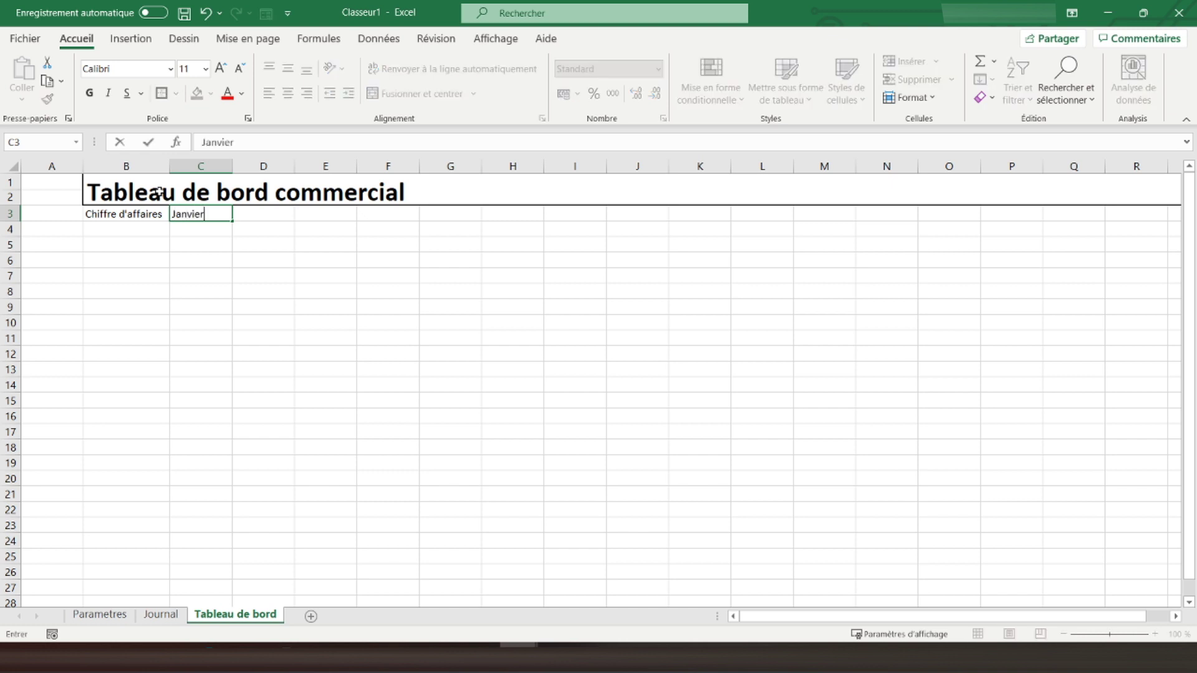
key(Return)
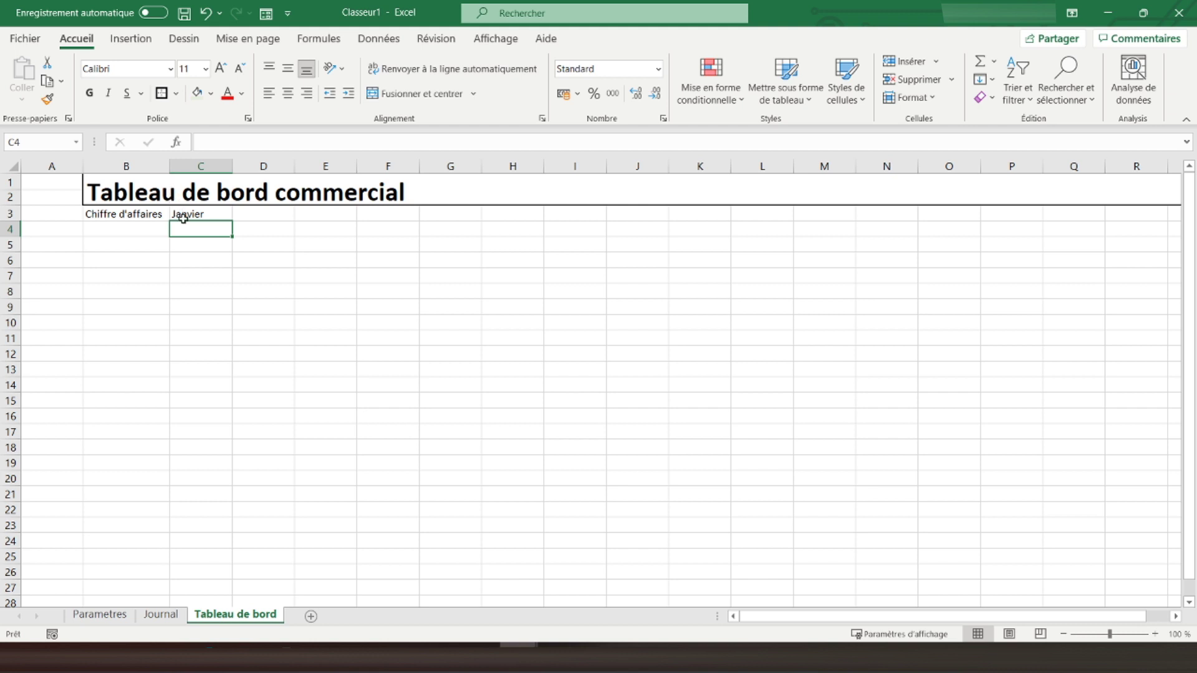
click(190, 215)
drag(232, 221, 916, 211)
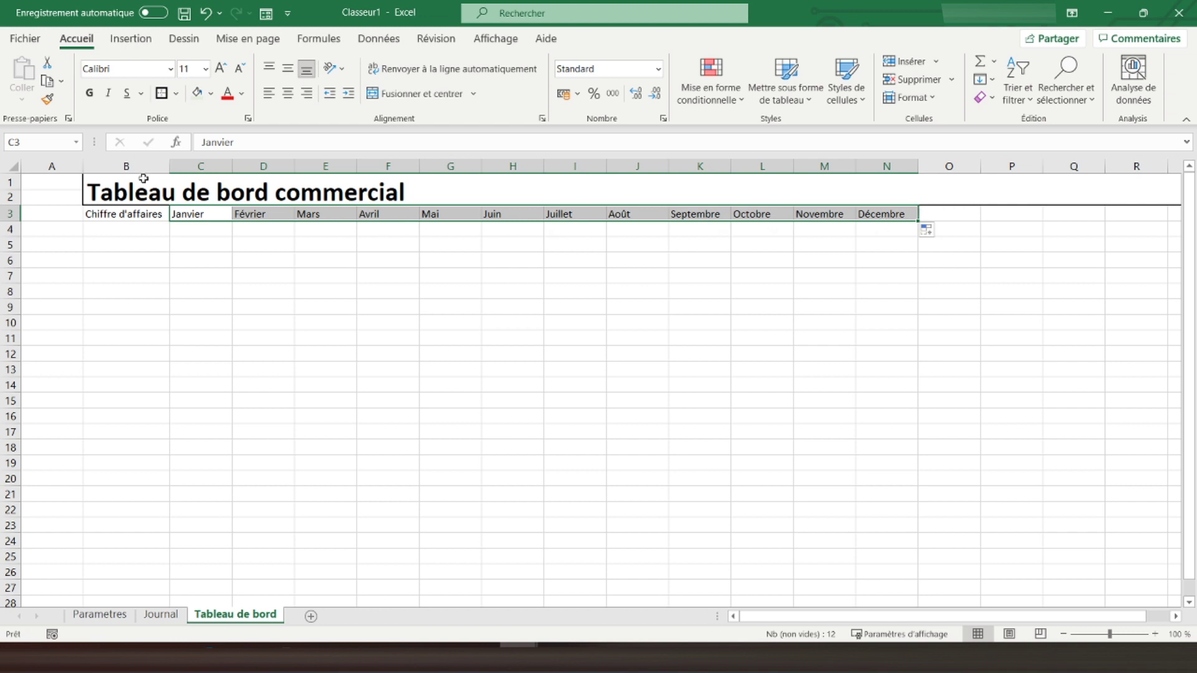
- Make the B3:N3 header row bold and give each header cell a border
drag(130, 212, 901, 215)
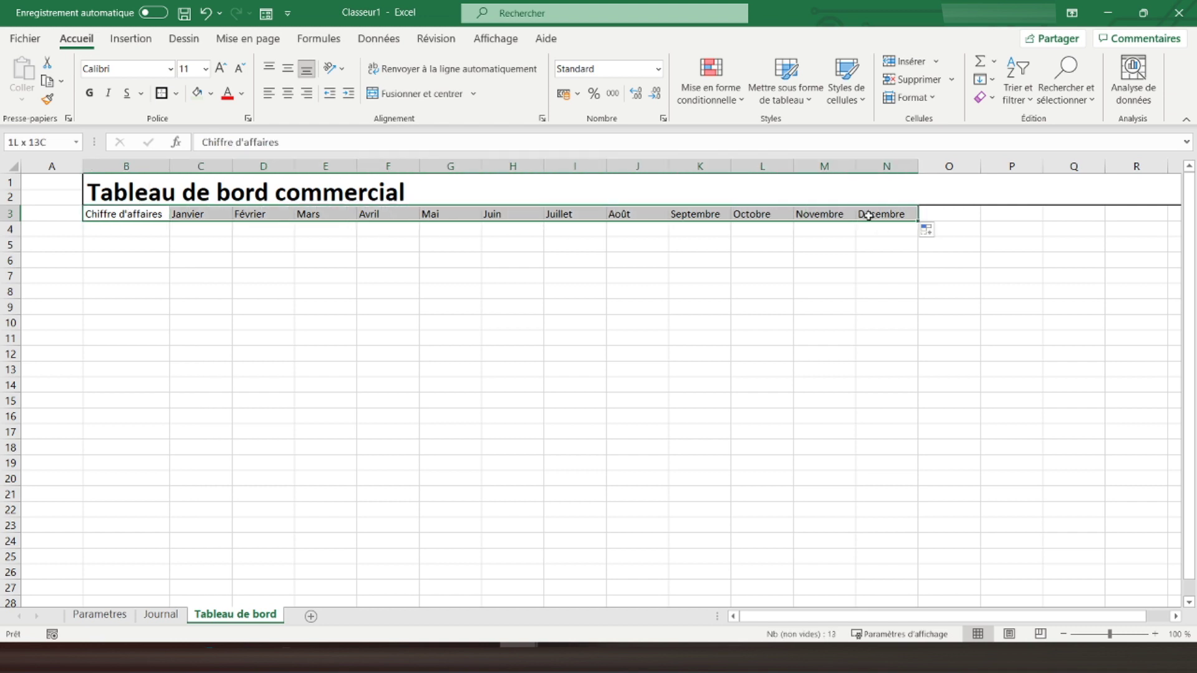
click(90, 94)
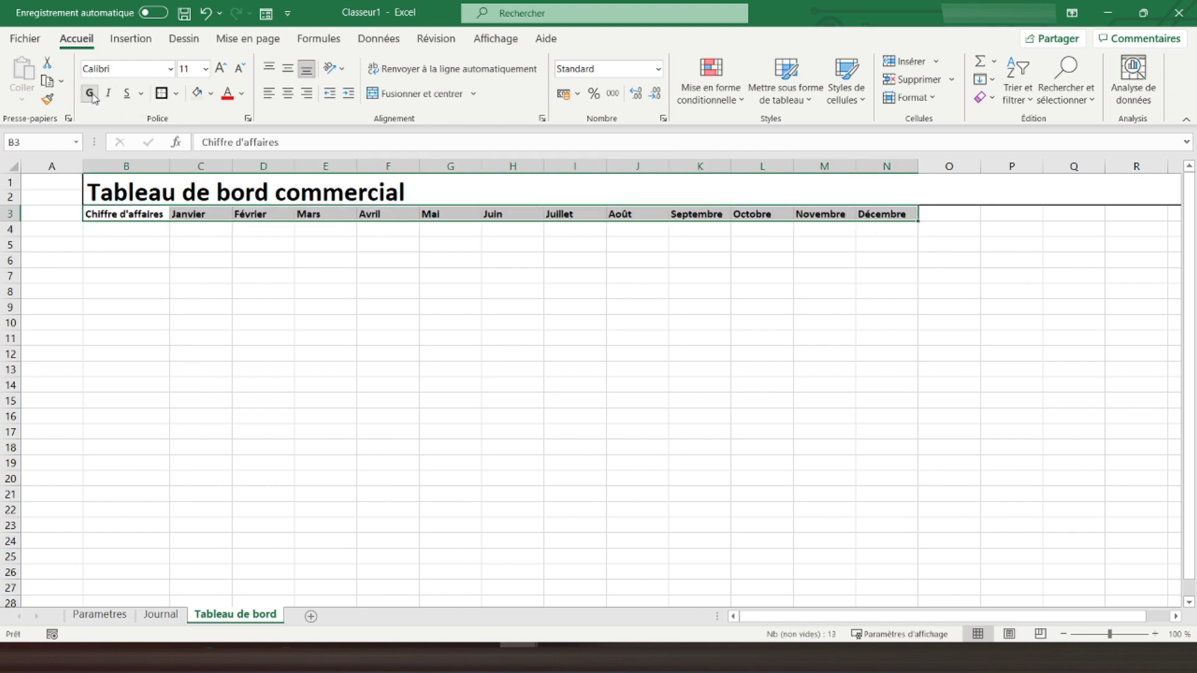
click(124, 216)
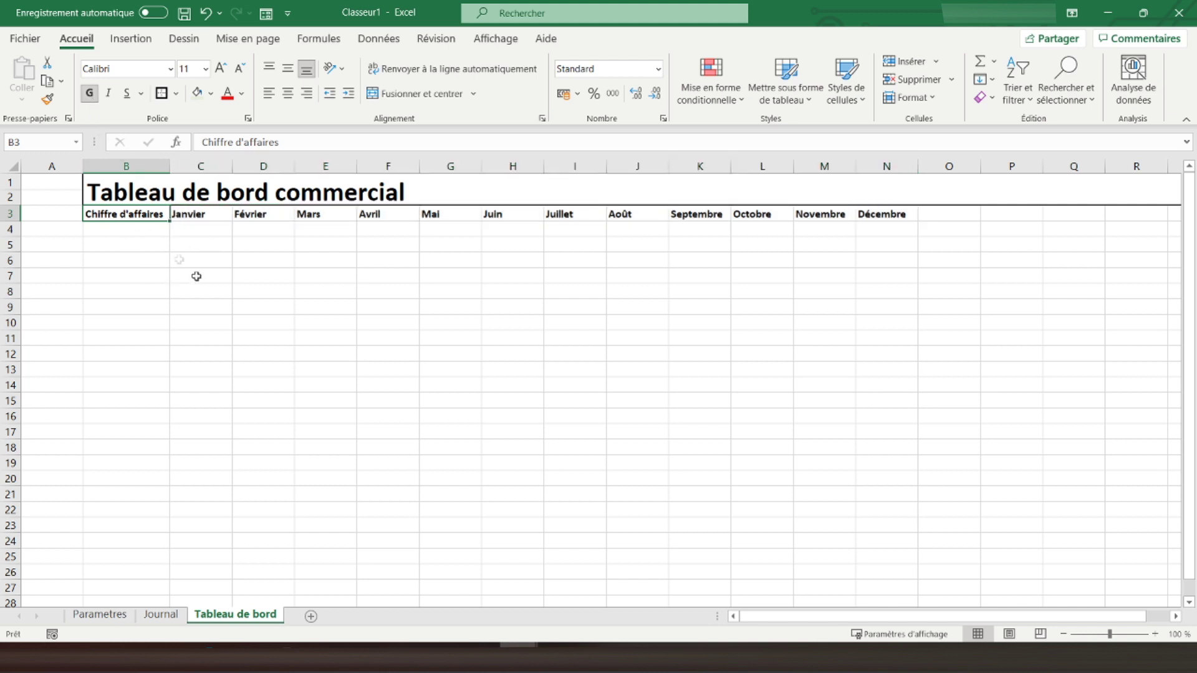
key(Right)
click(161, 94)
key(Right)
key(Right)
click(161, 93)
key(Right)
click(161, 93)
key(Right)
click(161, 94)
key(Right)
click(162, 93)
key(Right)
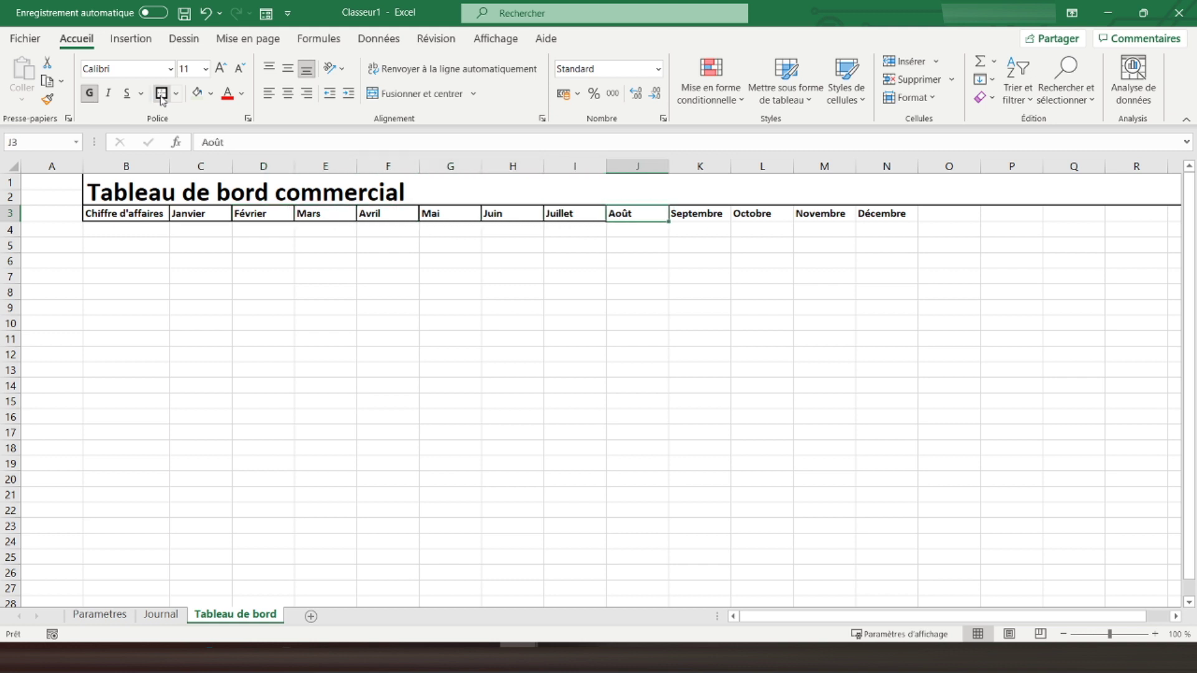
click(161, 94)
key(Right)
click(162, 93)
key(Right)
click(162, 93)
key(Right)
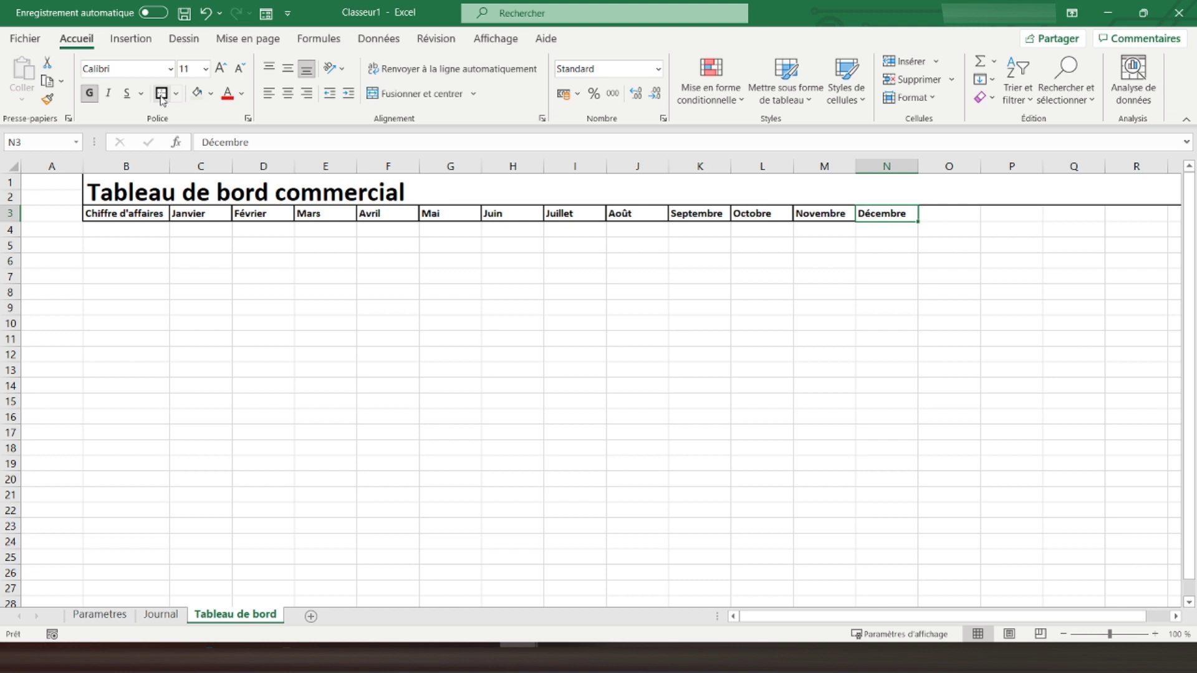
- Centre the header labels horizontally and vertically
key(shift+Left)
key(shift+Left)
key(shift+Left)
key(shift+Left)
key(shift+Left)
key(shift+Left)
key(shift+Left)
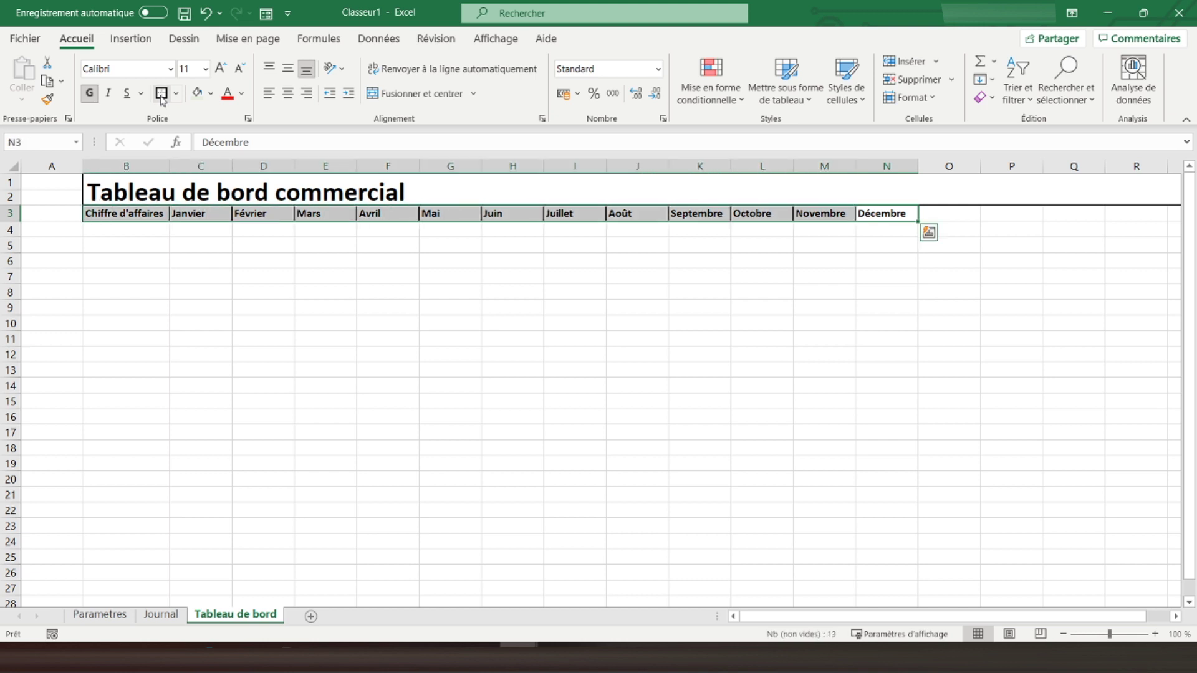
click(288, 94)
click(287, 68)
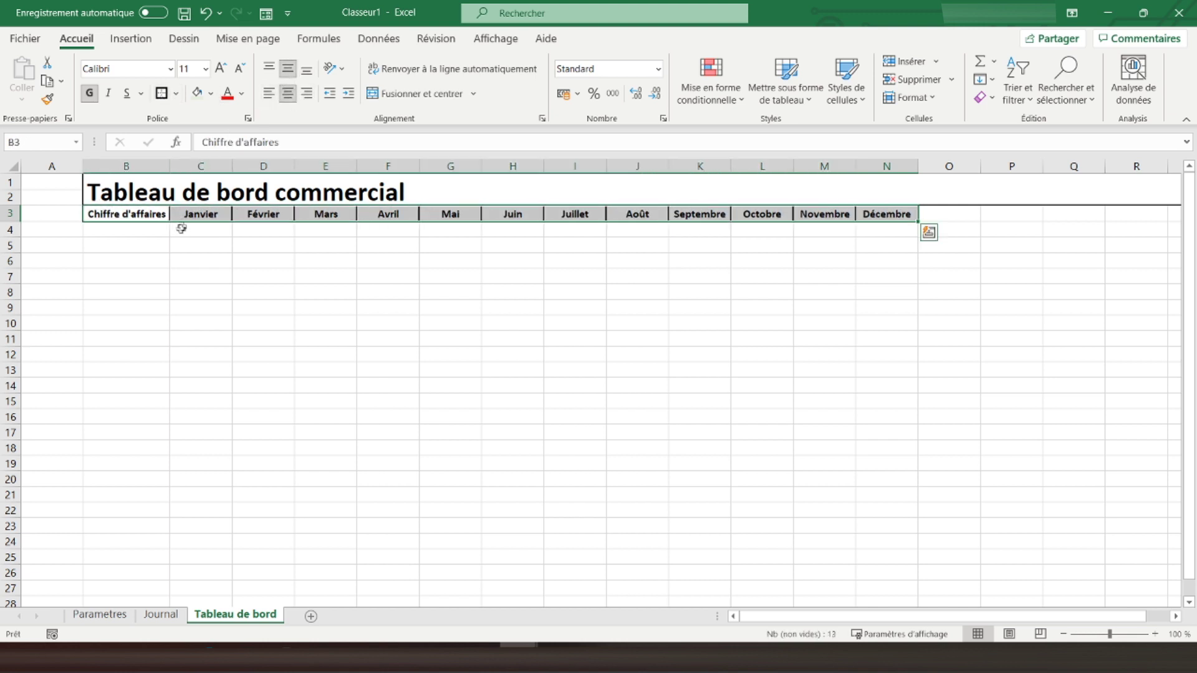
click(132, 230)
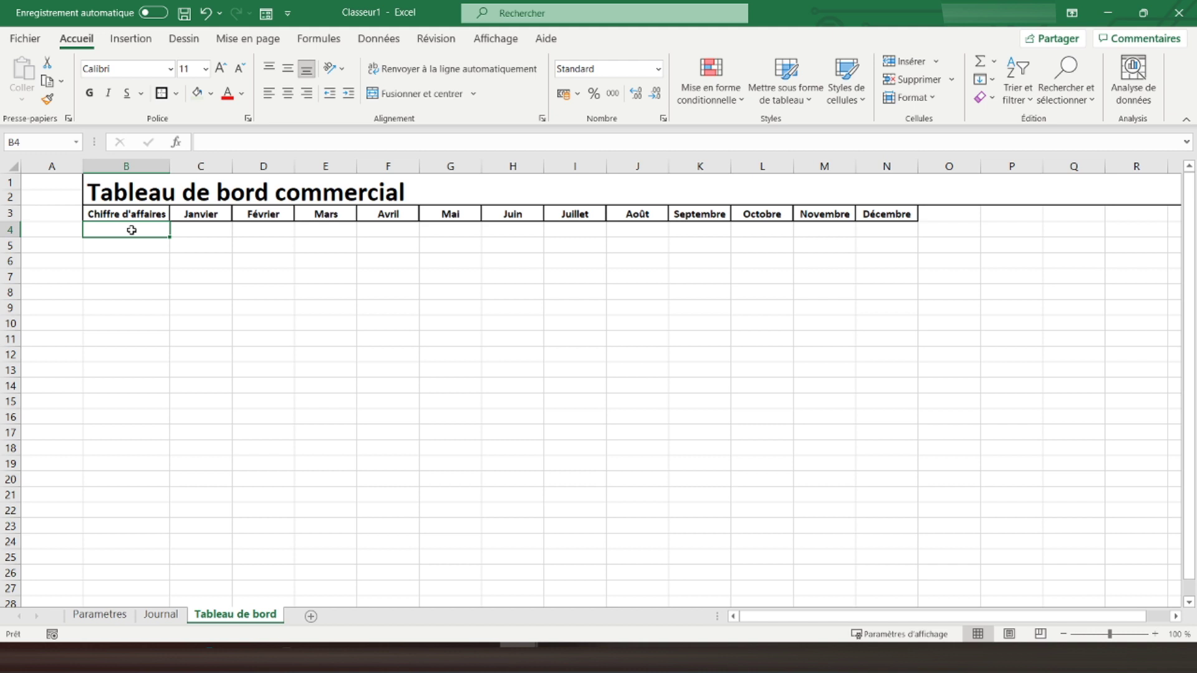
- Enter 'Par produit' in B4, bold and centred horizontally and vertically
text(Par produit)
key(Return)
click(132, 230)
click(90, 93)
click(288, 93)
click(288, 68)
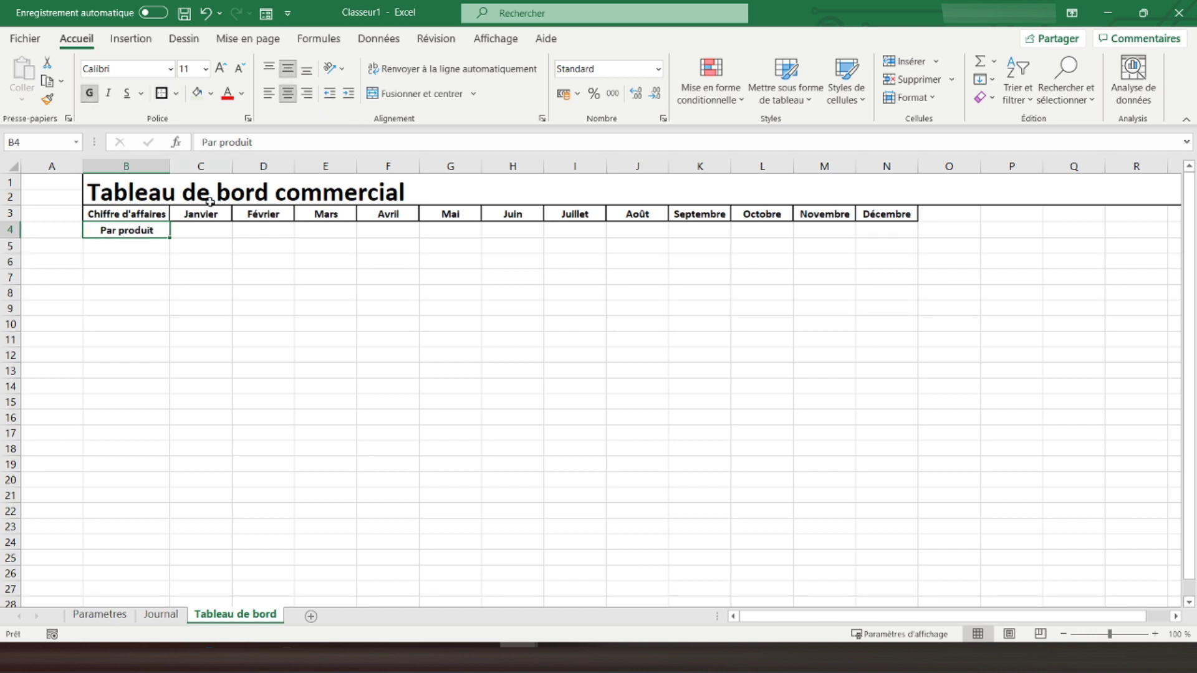
- Merge B5:B9 into a single bordered cell
click(115, 250)
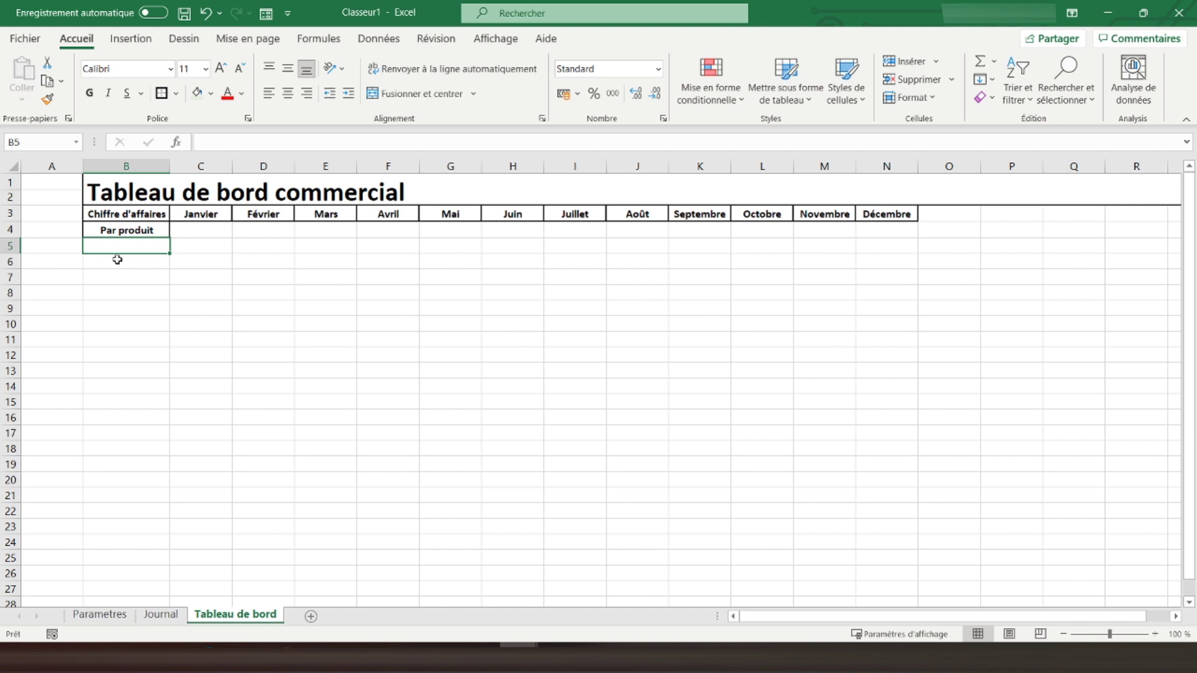
drag(115, 247, 117, 288)
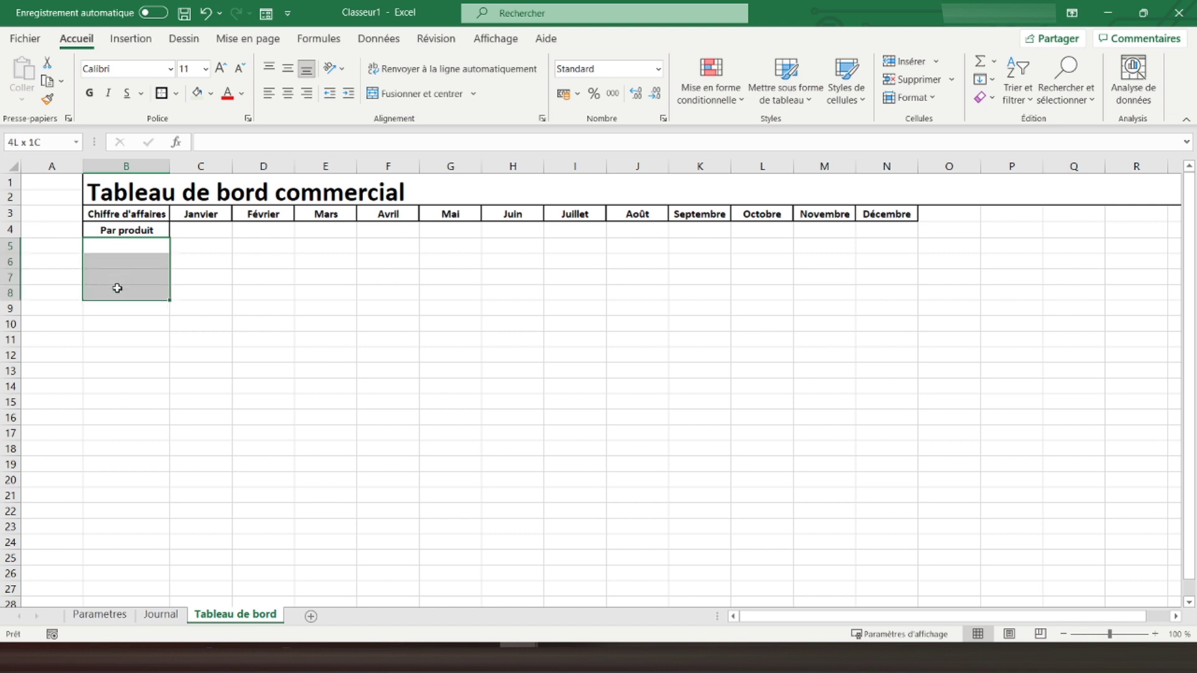
drag(117, 288, 117, 301)
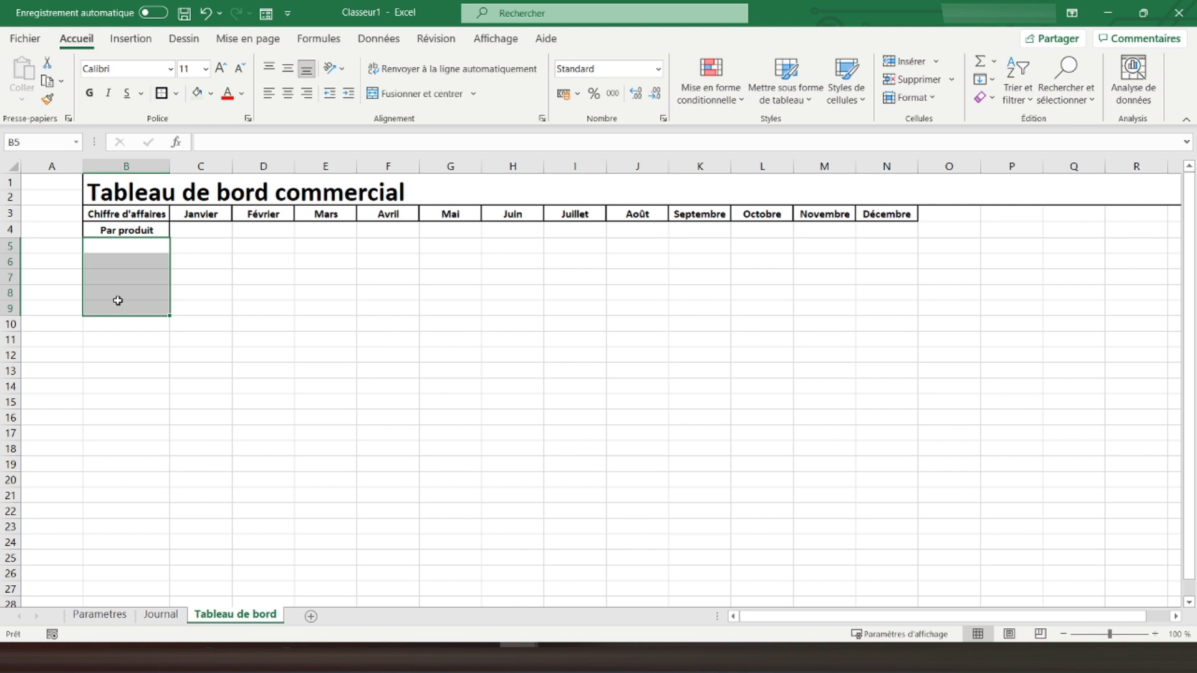
click(415, 93)
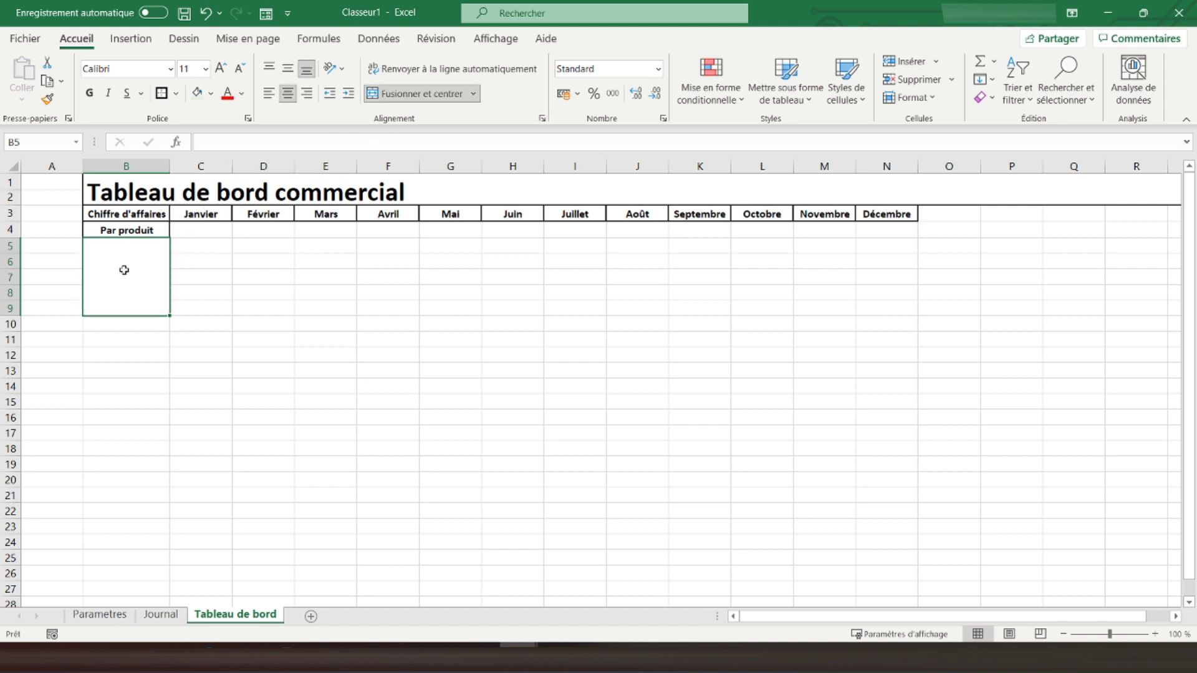
click(163, 93)
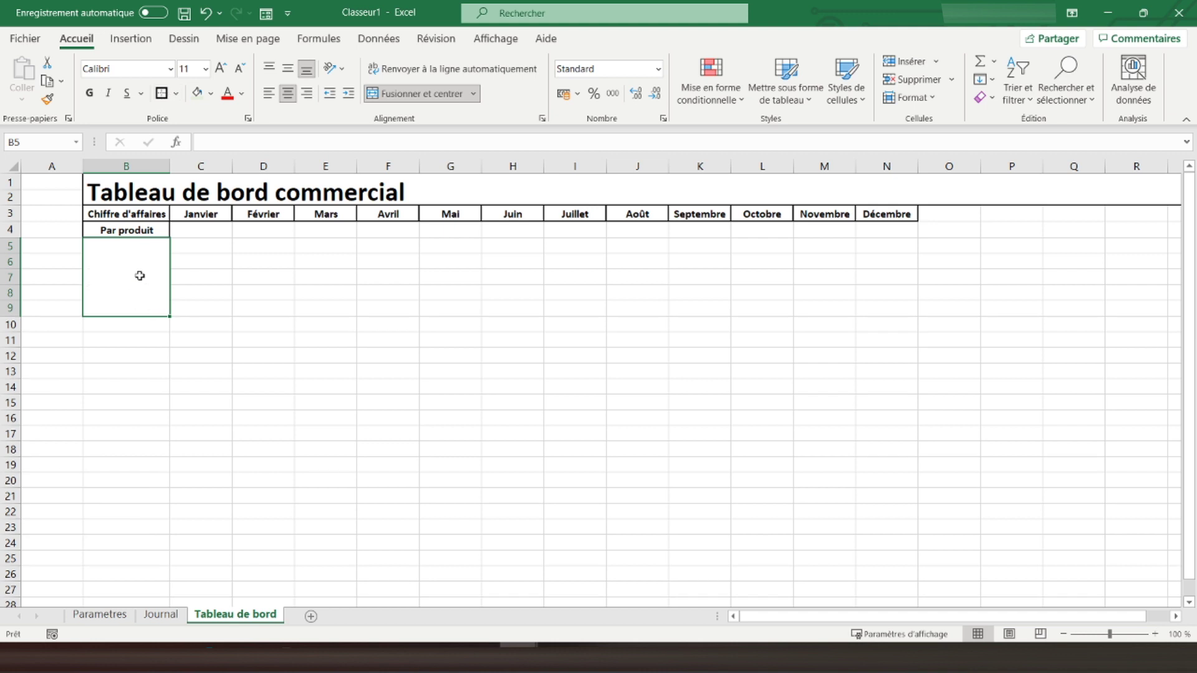
click(118, 324)
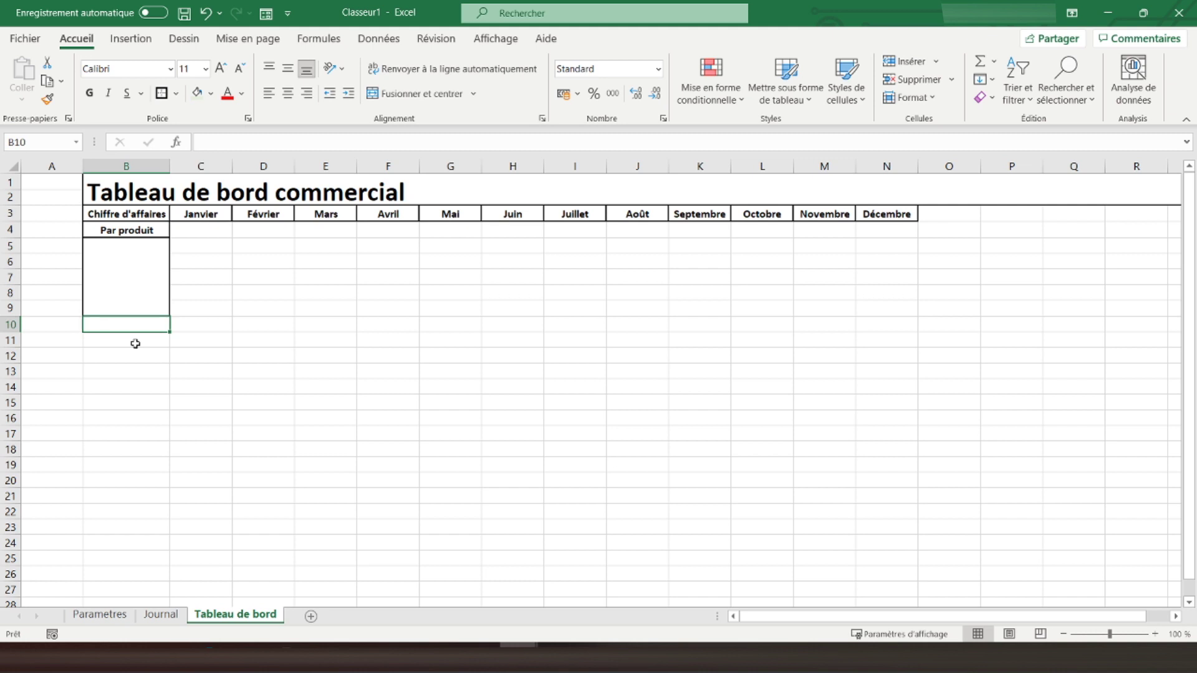
- Enter 'Par vendeur' in B10, bold, centred and boxed with a border
text(Par )
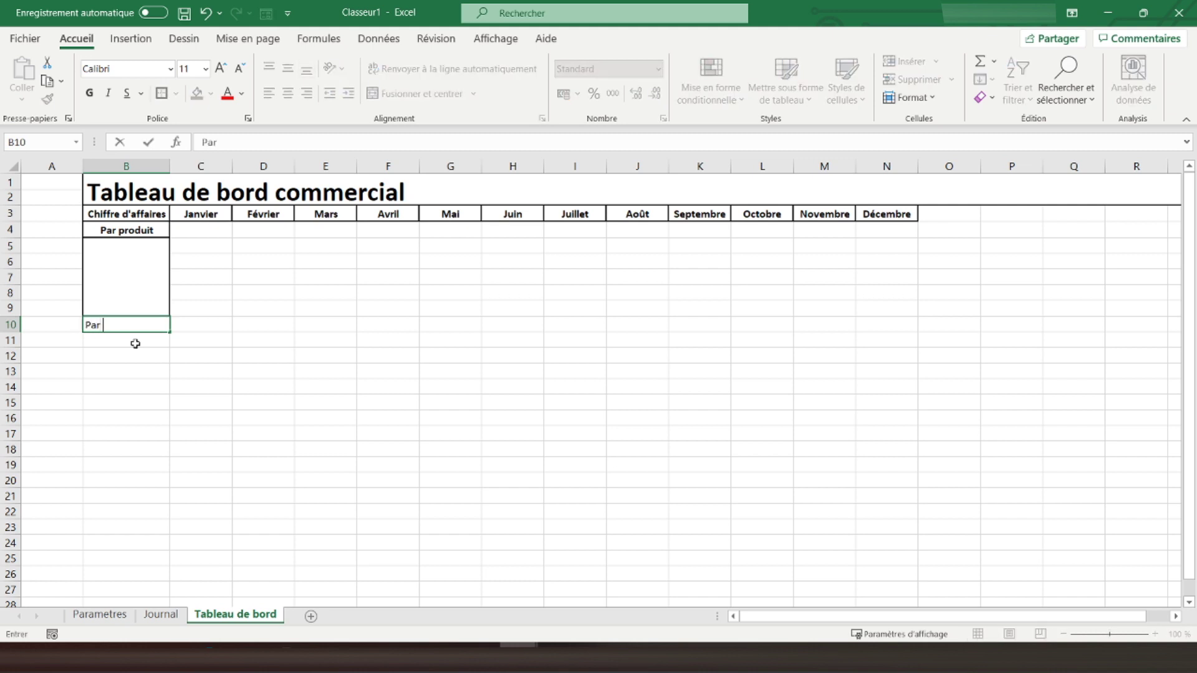
text(vendeur)
key(ctrl+Return)
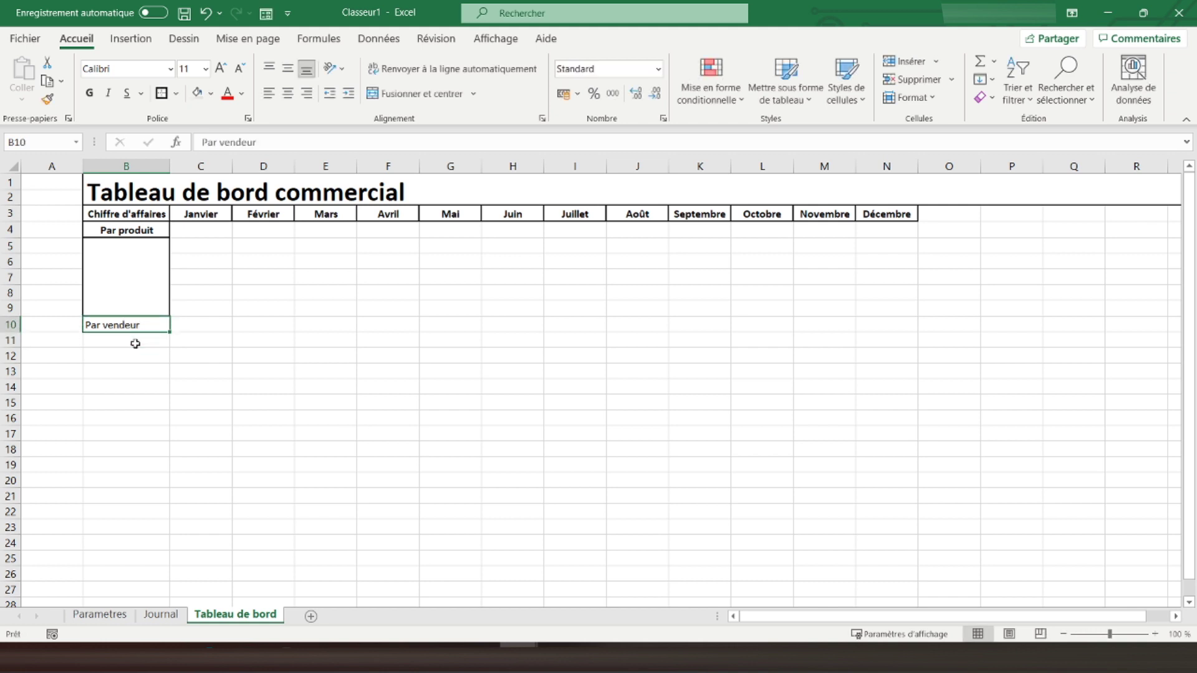
click(89, 93)
click(288, 93)
click(161, 93)
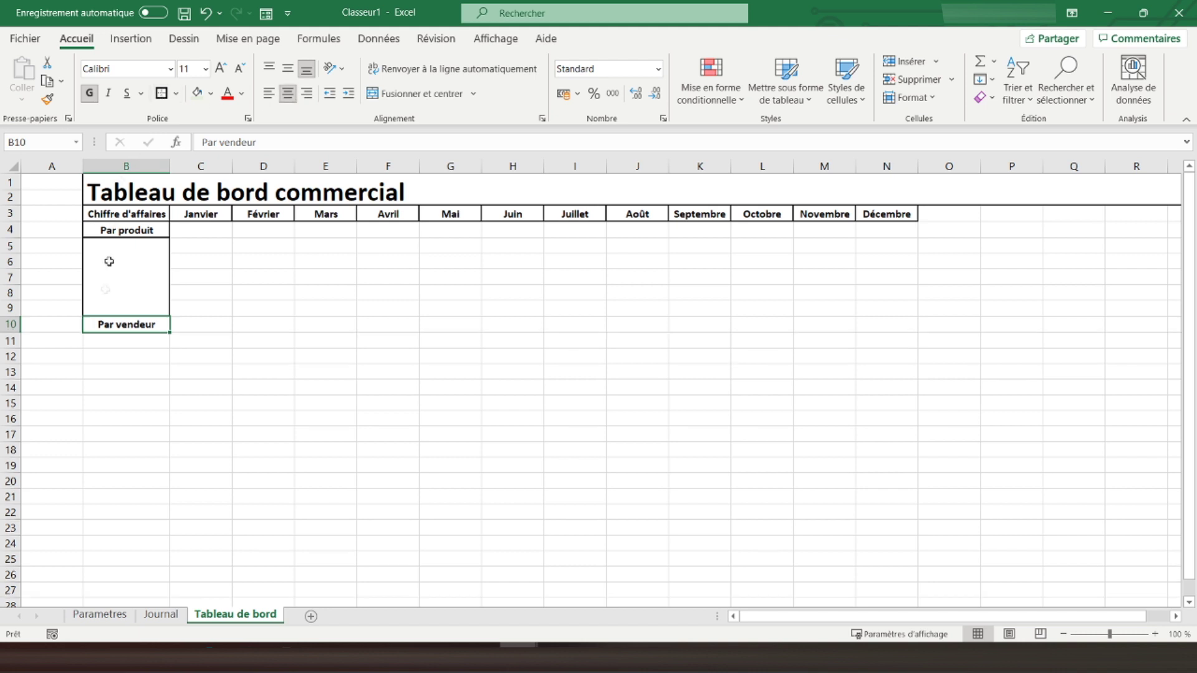
- Merge B11:B15 into a single bordered cell
click(140, 337)
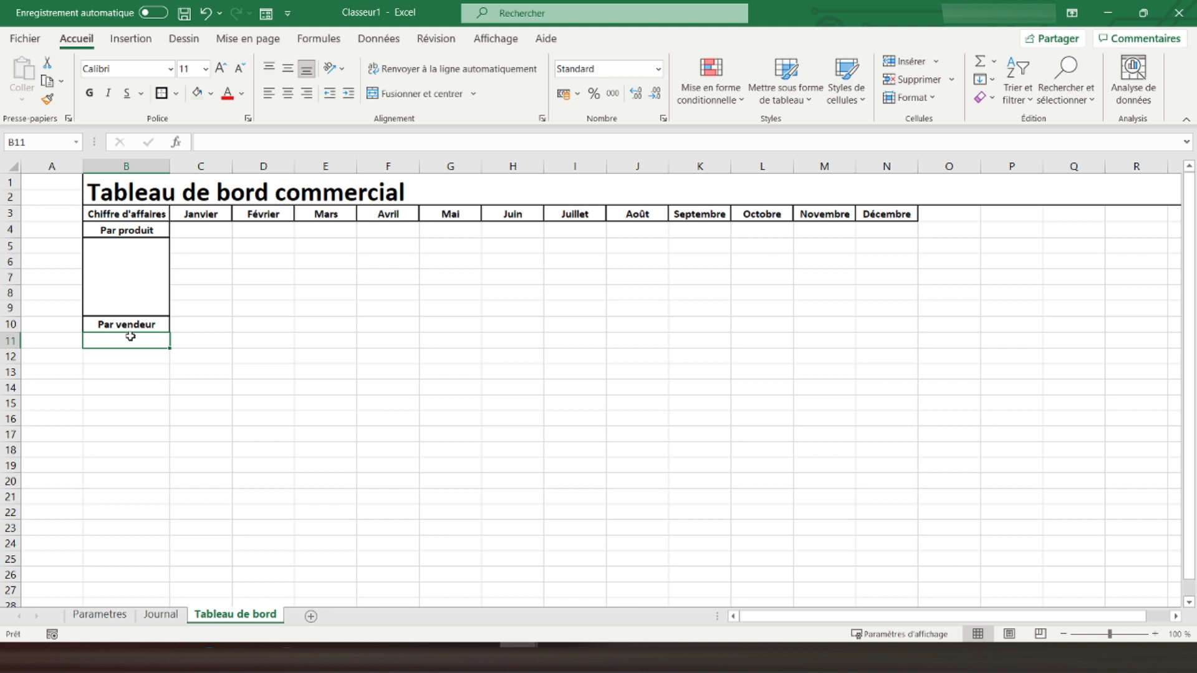
drag(115, 343, 118, 392)
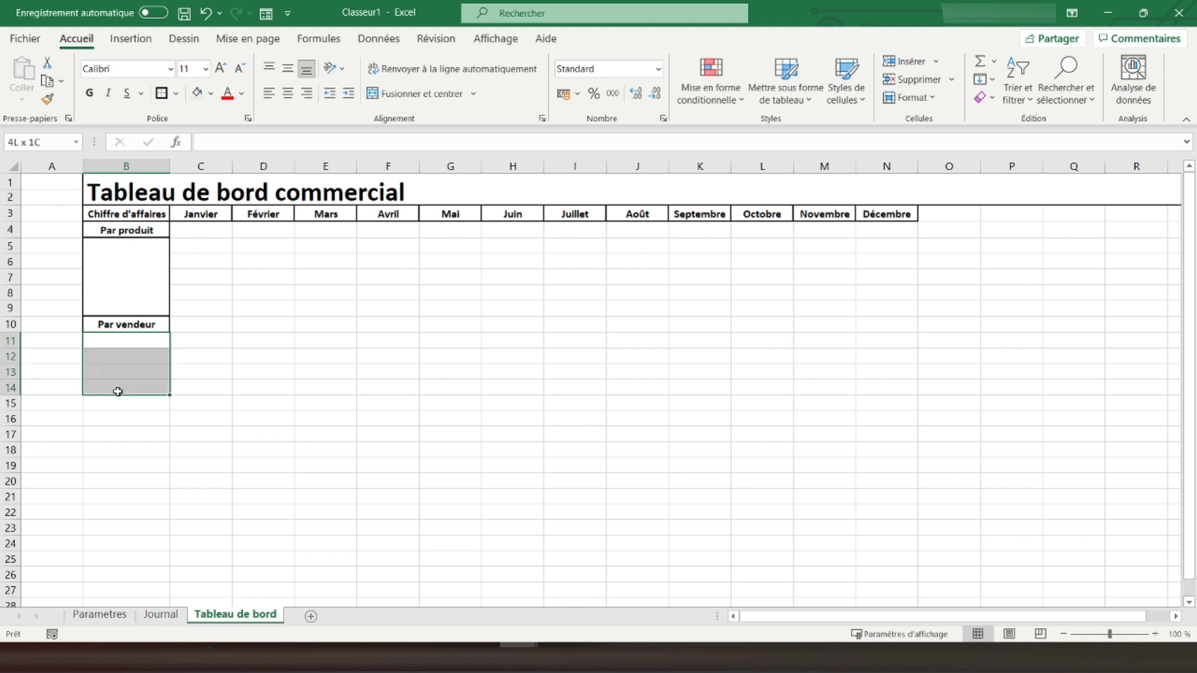
drag(118, 392, 118, 404)
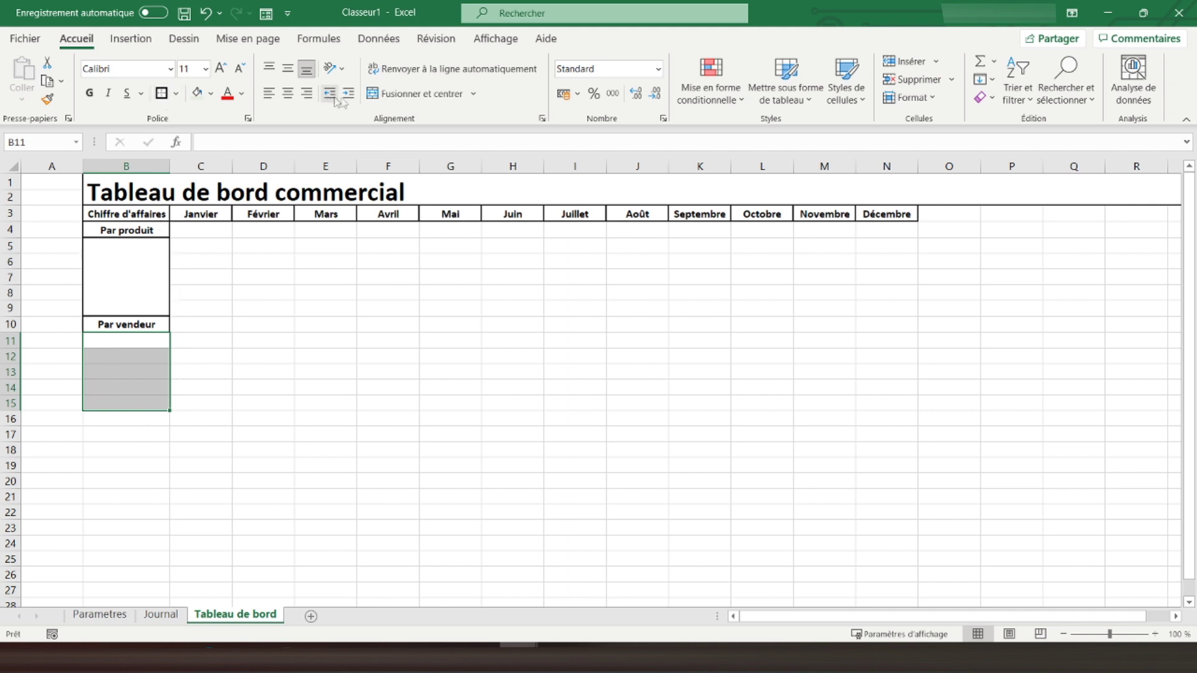
click(405, 93)
click(158, 98)
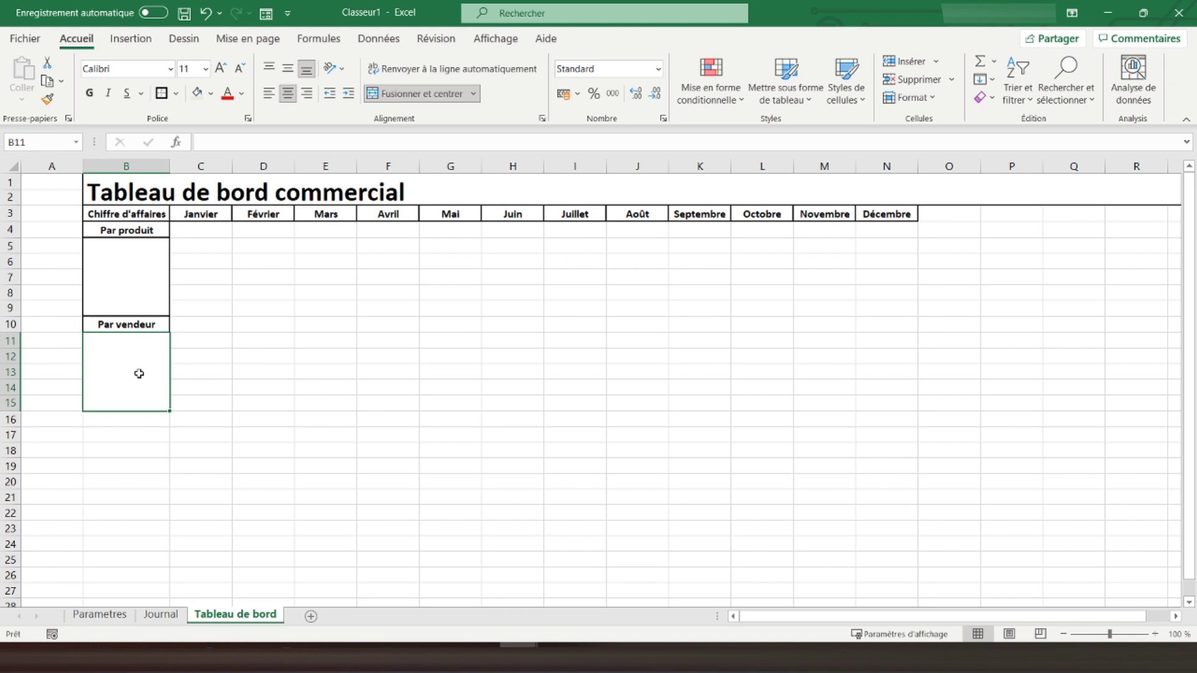
click(121, 418)
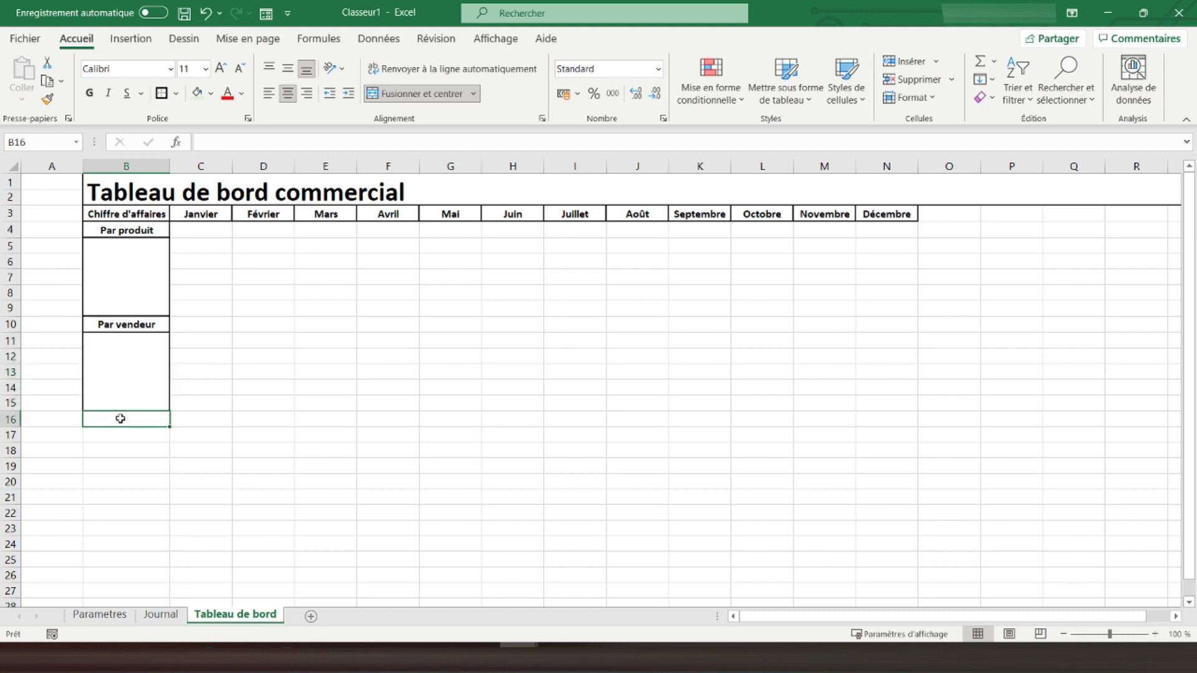
drag(120, 419, 121, 456)
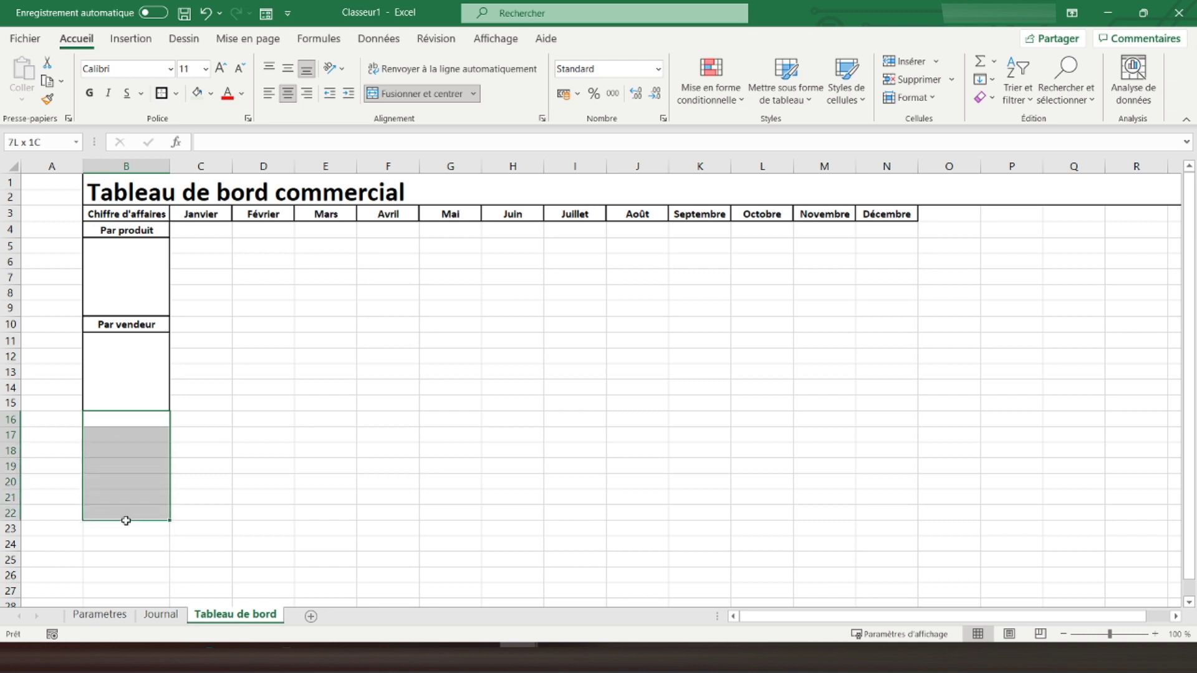
- Merge B16:B27 into one tall cell and enter 'Indicateurs'
drag(121, 457, 122, 589)
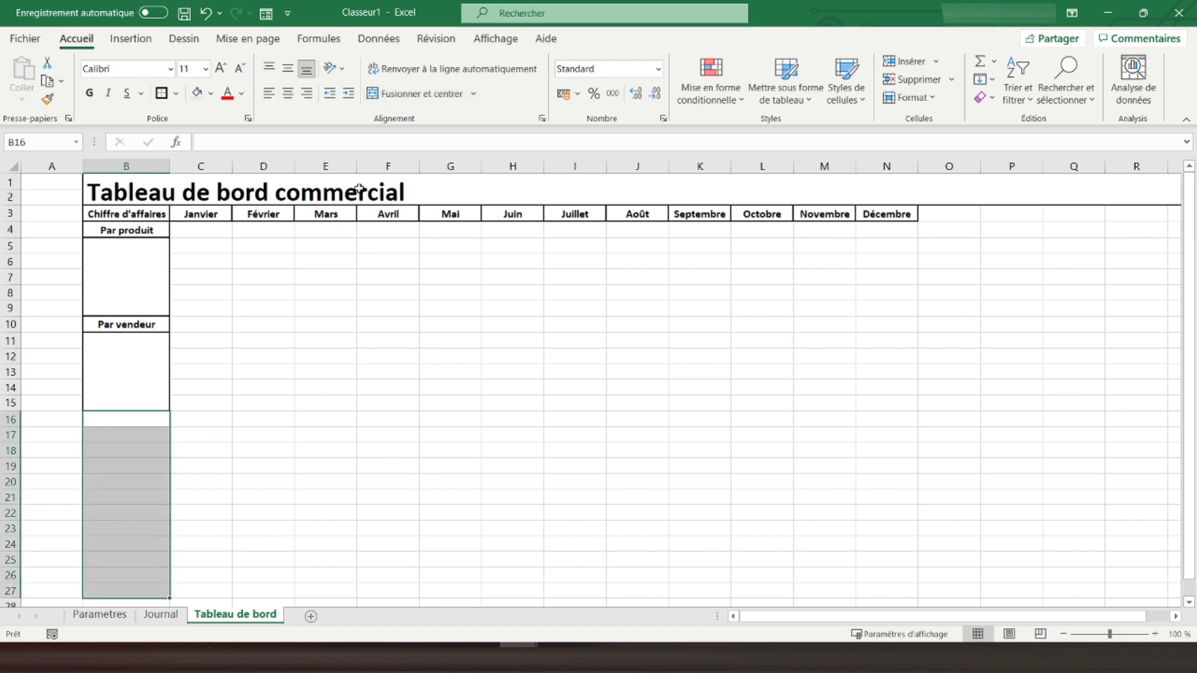
click(416, 99)
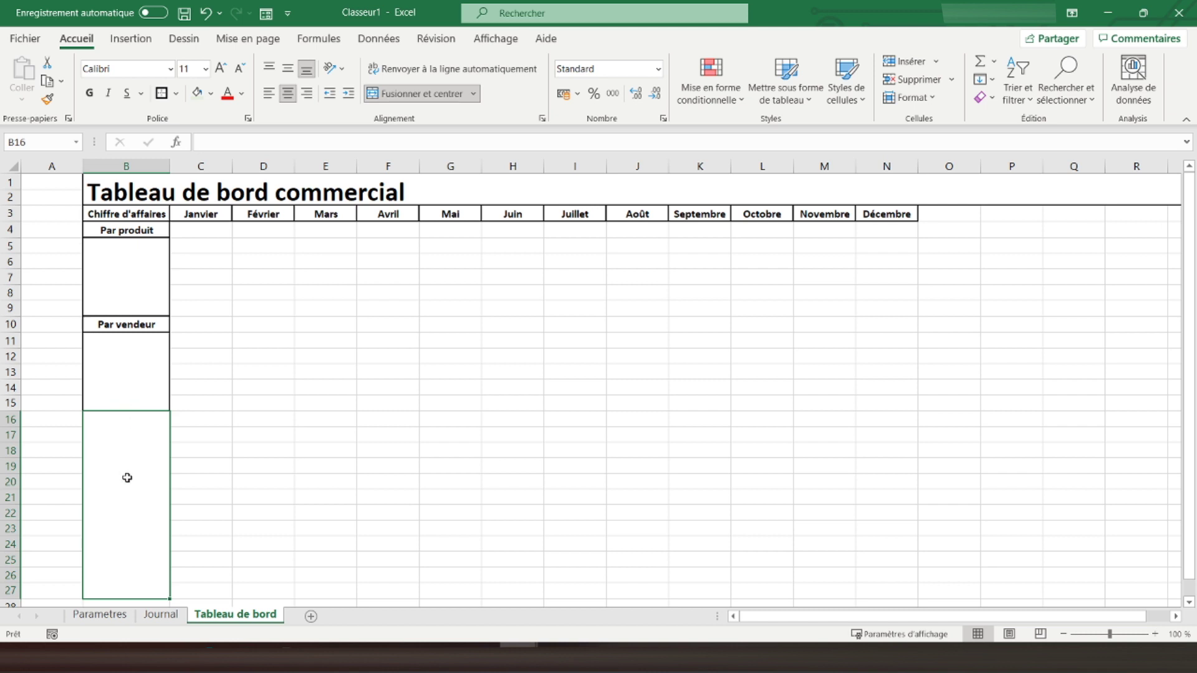
text(Indicateurs)
key(Return)
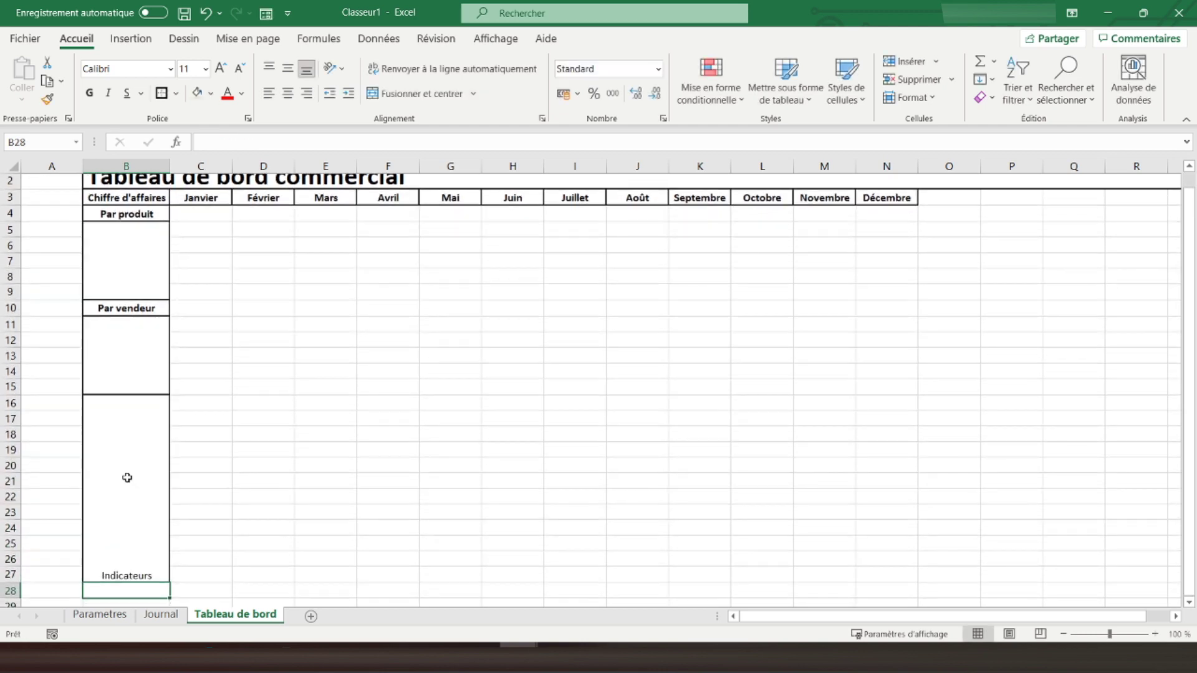
- Rotate the Indicateurs text to 90° in Format Cells alignment
click(128, 477)
right_click(127, 477)
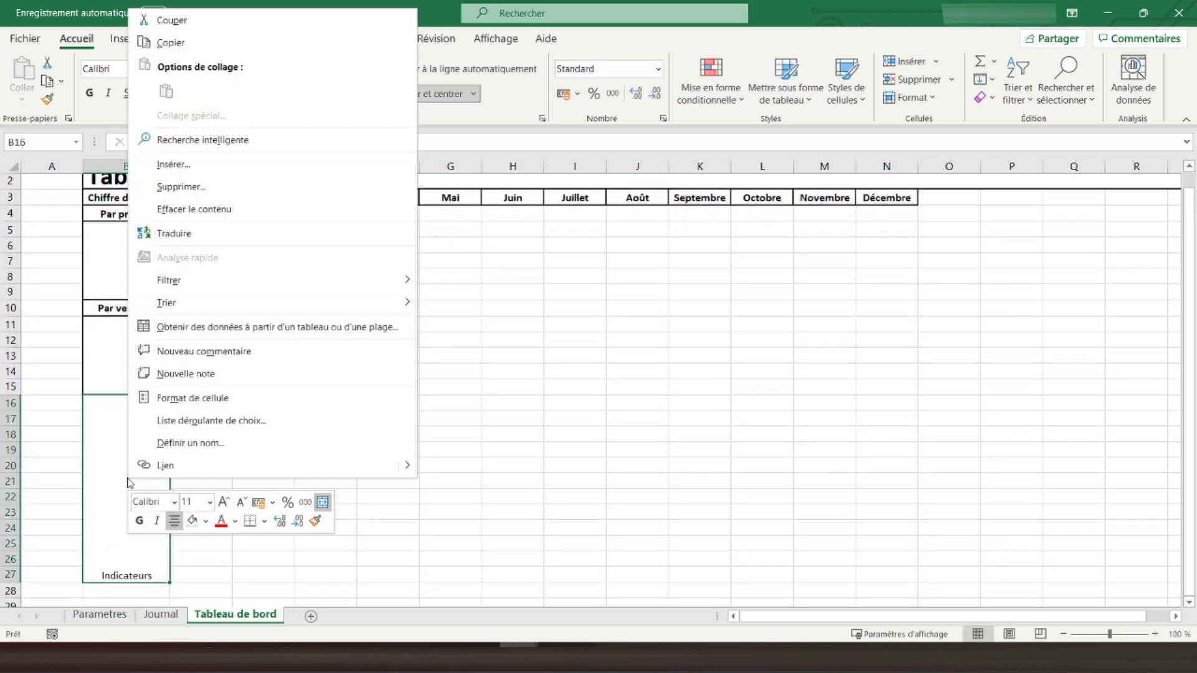
click(245, 397)
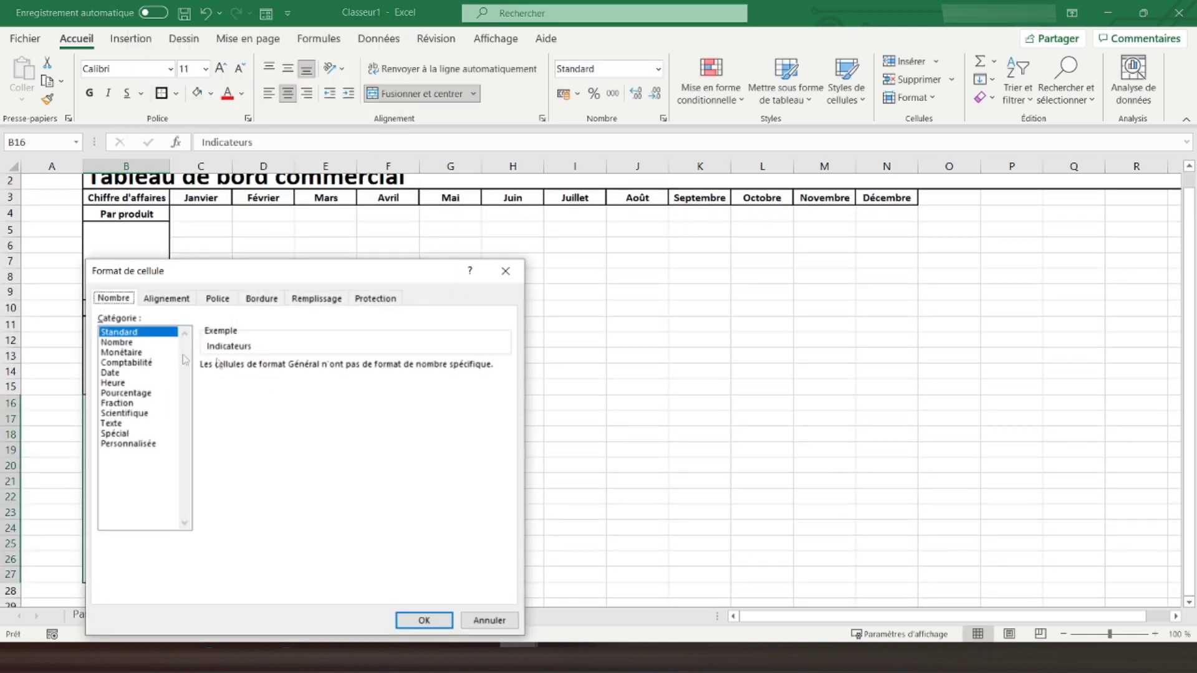
drag(296, 272, 585, 143)
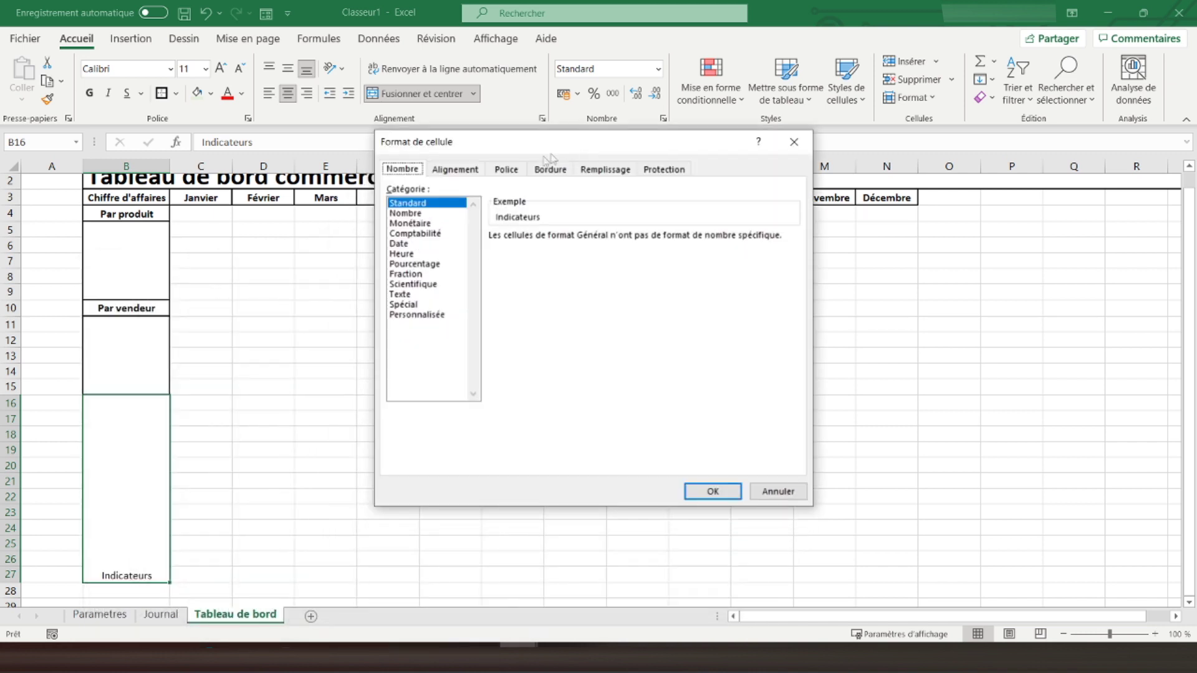
click(454, 170)
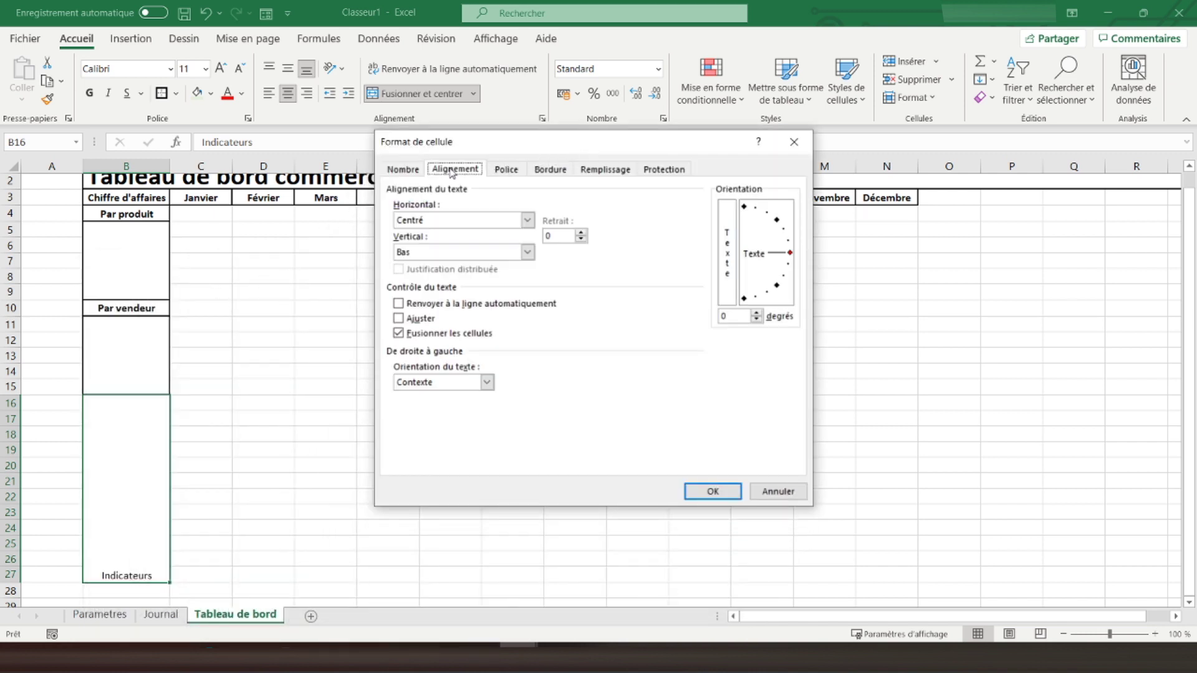
drag(790, 254, 744, 206)
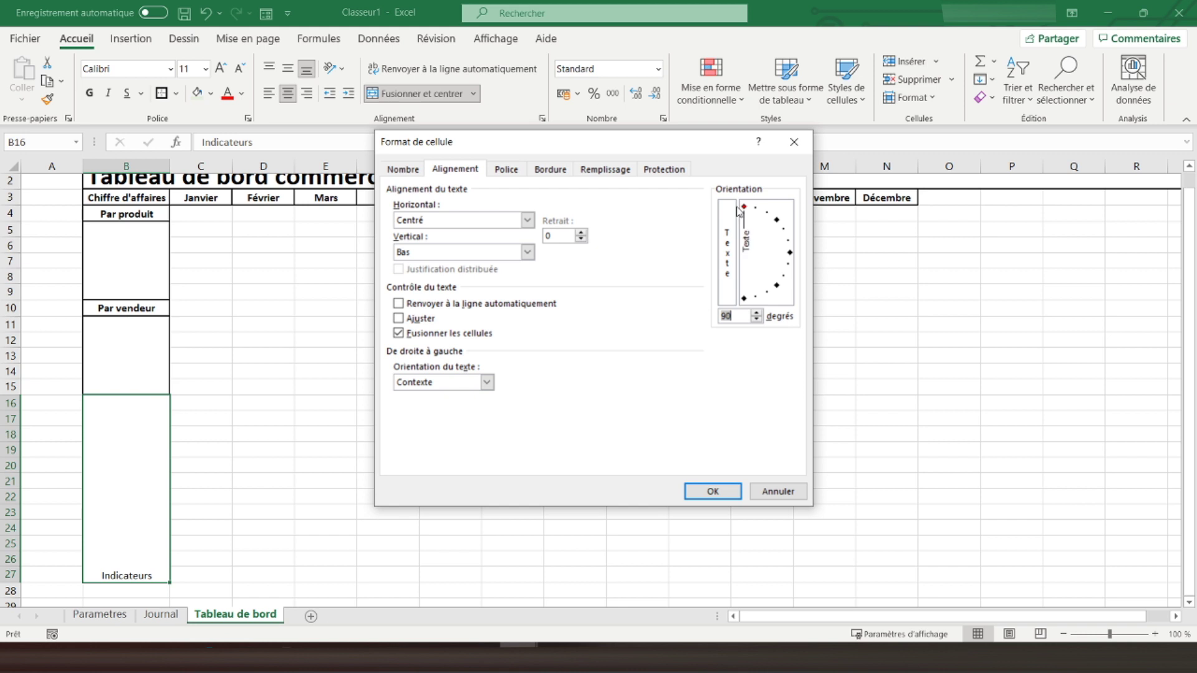
click(713, 491)
- Centre Indicateurs vertically, make it bold, and set its font size to 36
click(288, 68)
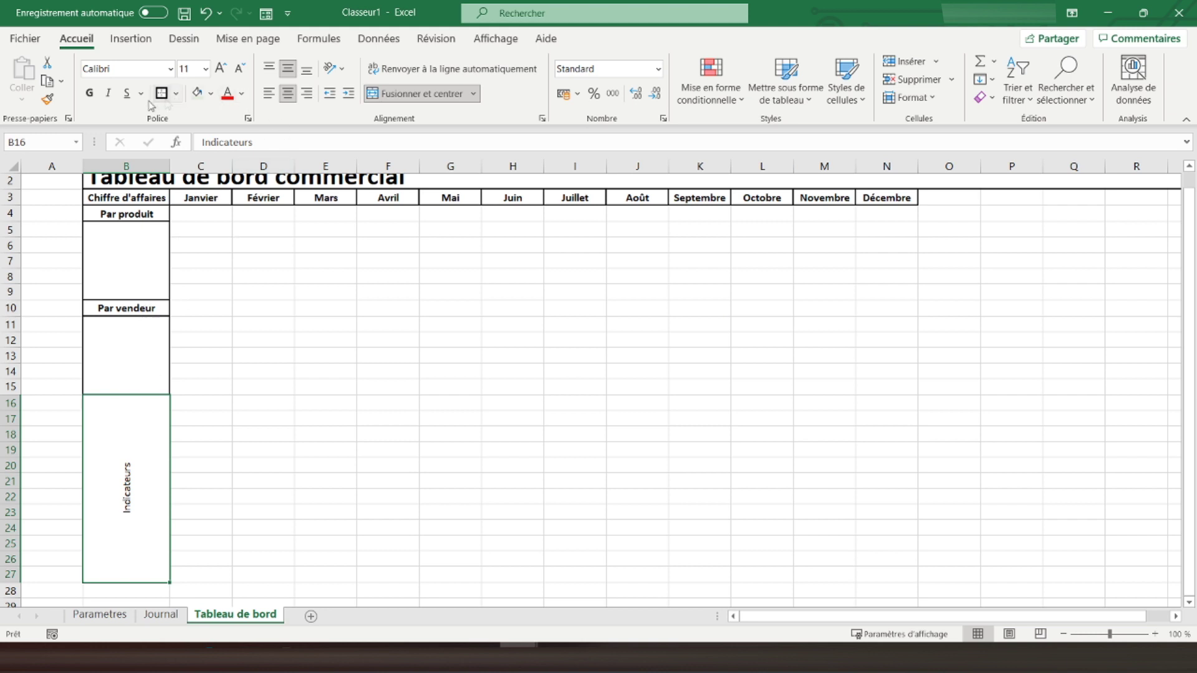
click(90, 93)
click(218, 70)
click(219, 70)
click(220, 70)
click(221, 69)
click(221, 70)
click(222, 70)
click(221, 69)
click(221, 70)
click(221, 70)
click(221, 70)
click(221, 70)
click(239, 71)
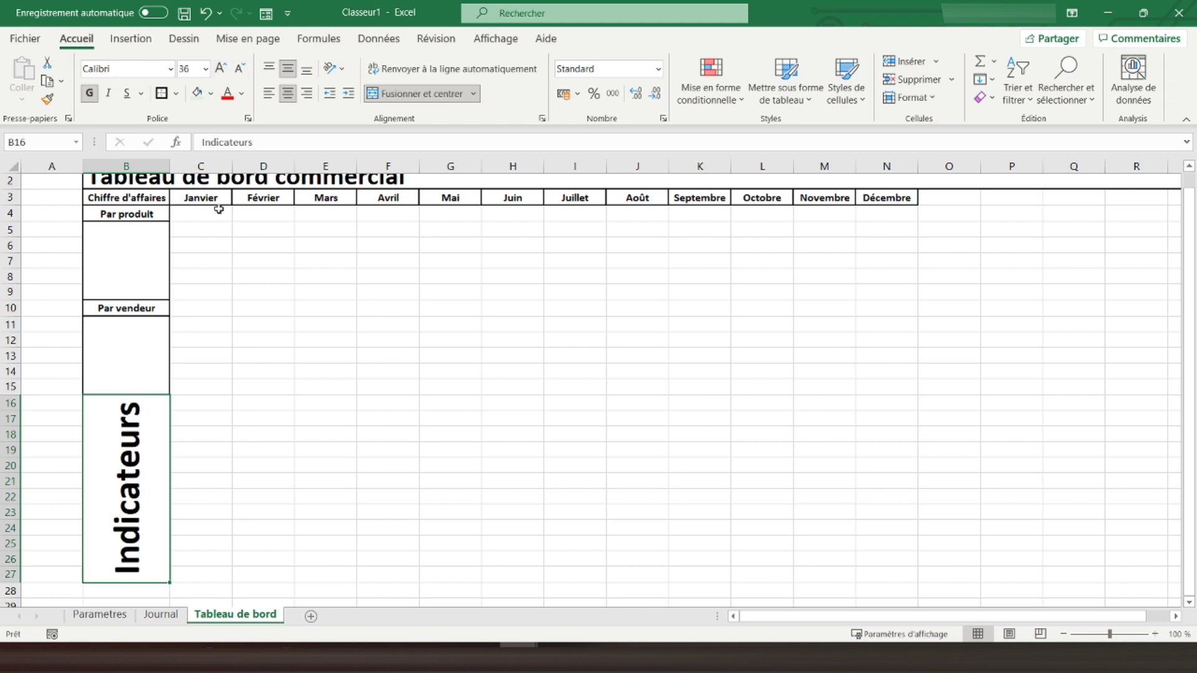
click(221, 320)
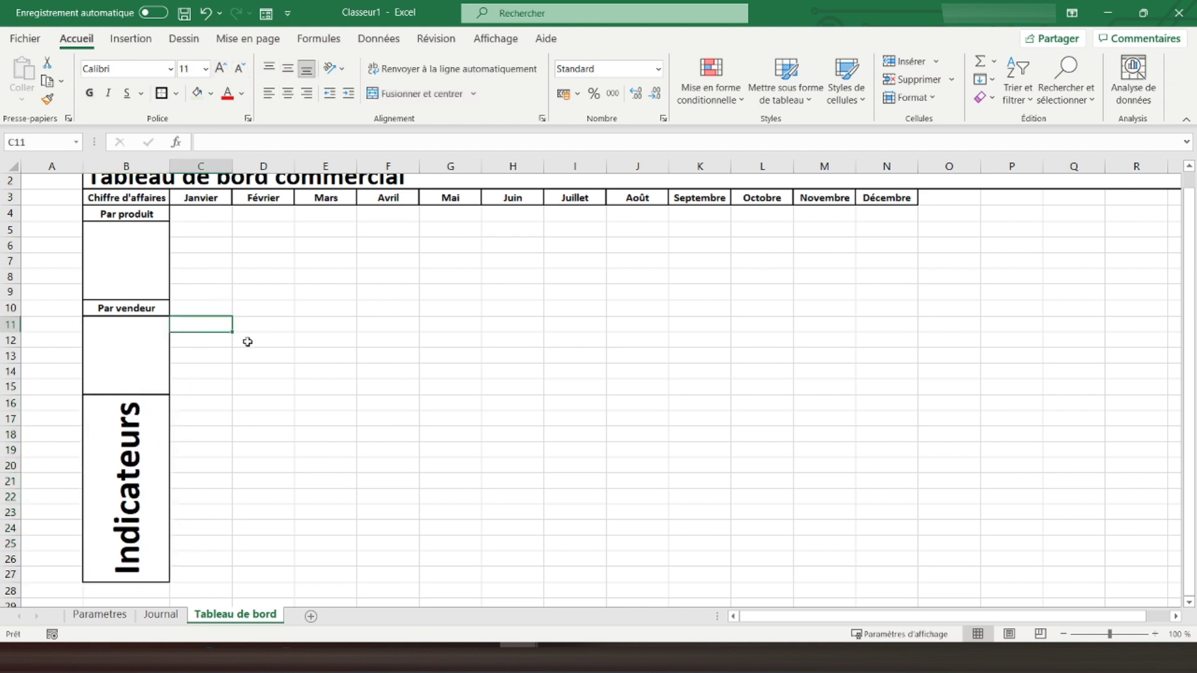
scroll(247, 342, up, 1)
click(188, 230)
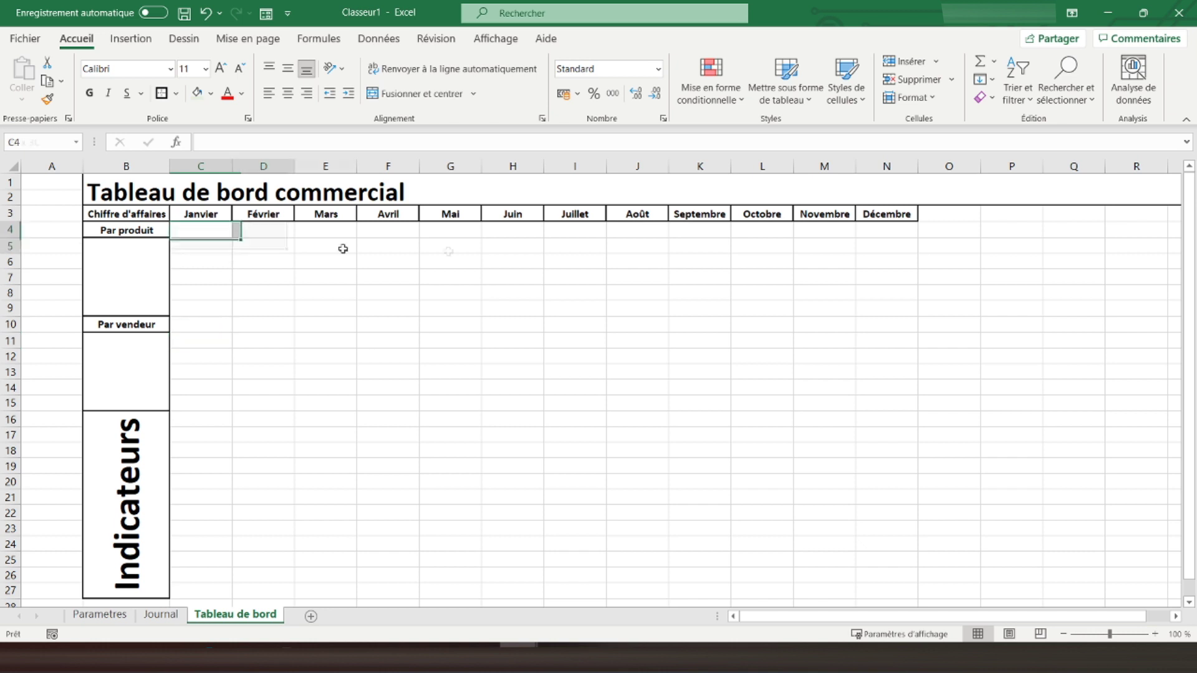
- Frame the Par produit area C4:N9 with a thick outside border
drag(238, 239, 882, 320)
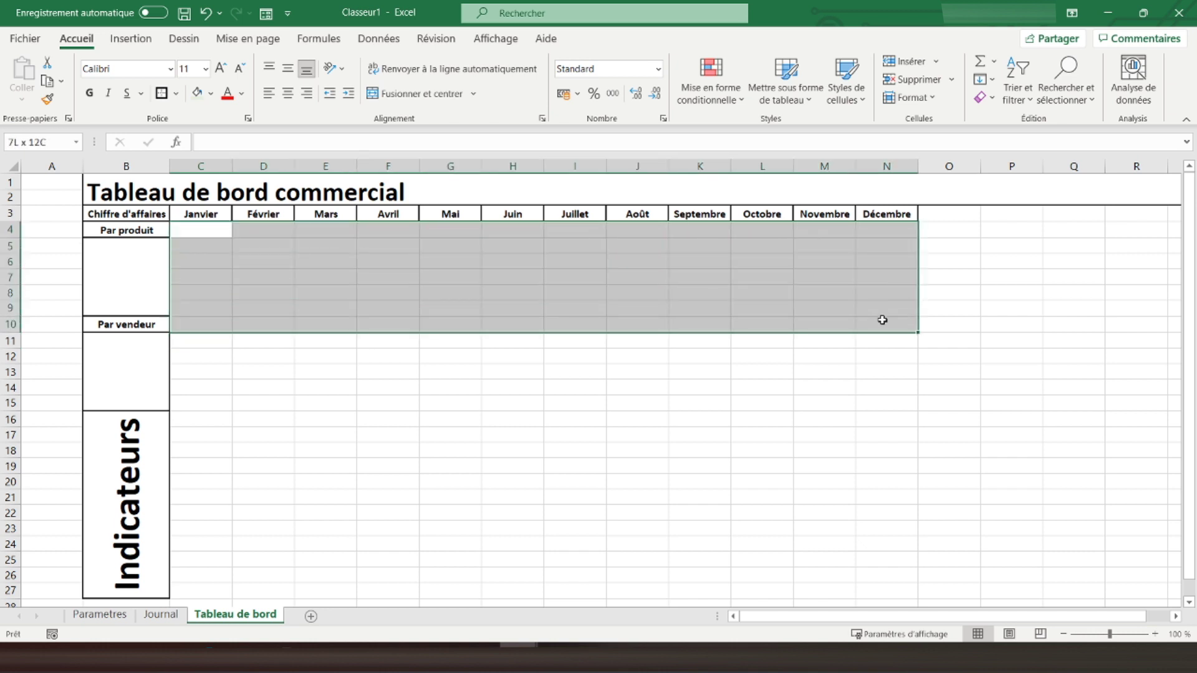
drag(882, 320, 882, 305)
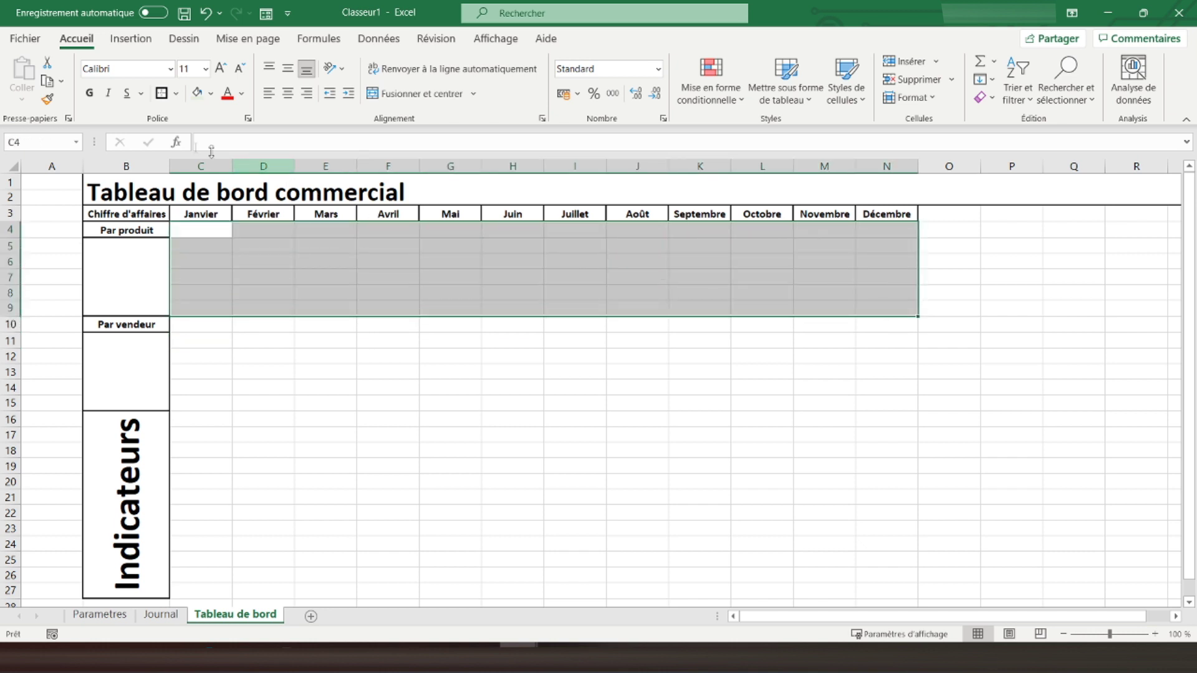
click(161, 94)
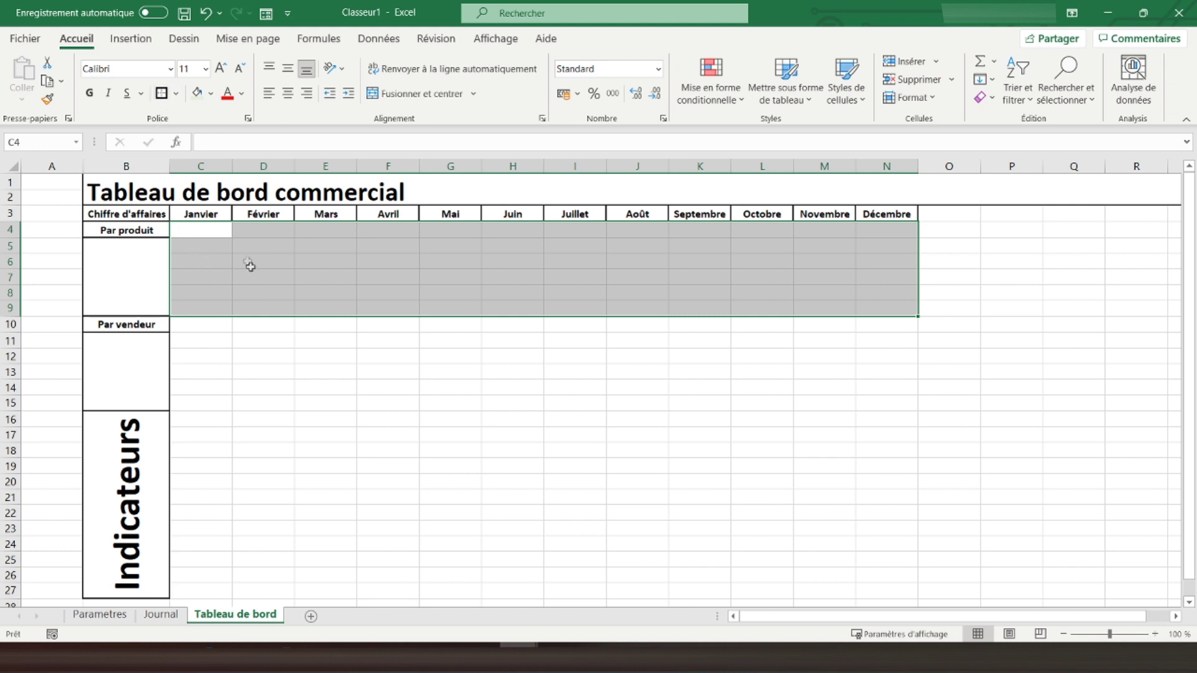
click(210, 245)
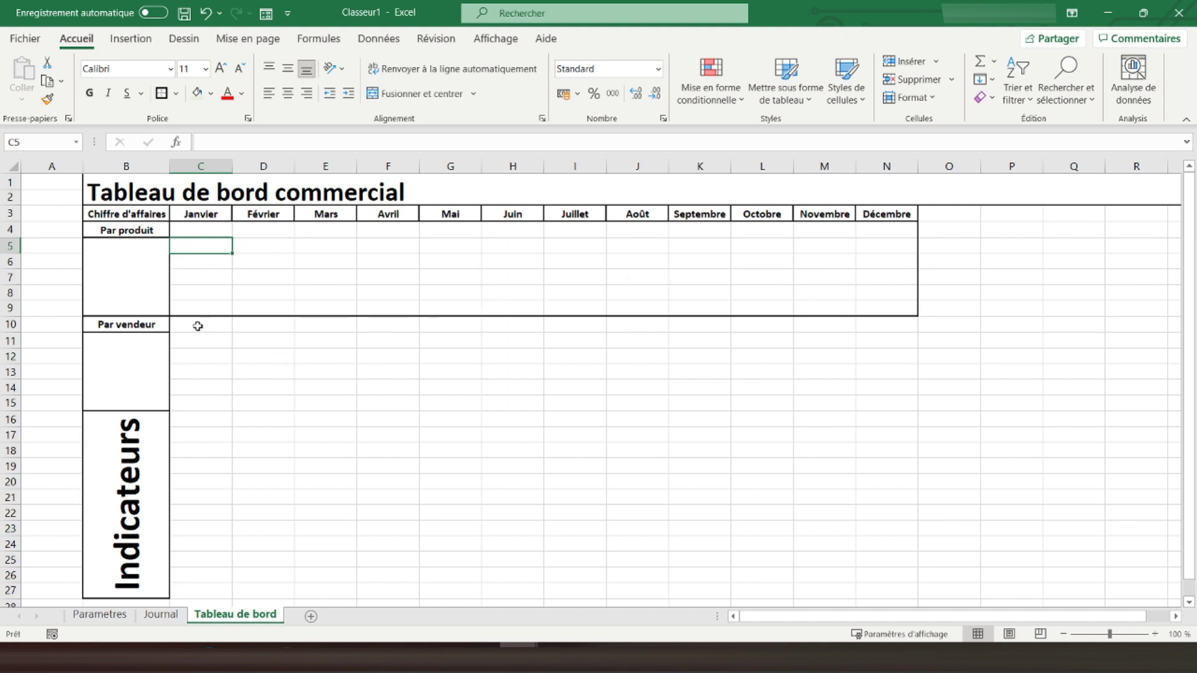
- Frame the Par vendeur area C10:N15 with a thick outside border
drag(197, 326, 883, 407)
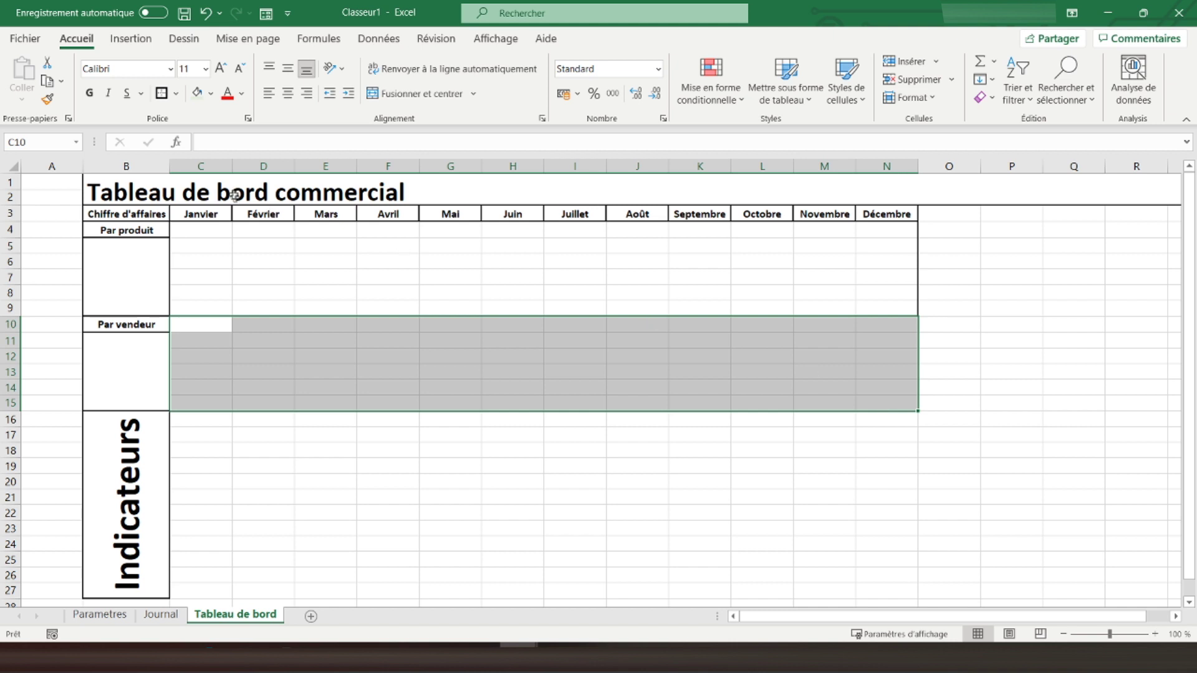
click(161, 94)
click(219, 338)
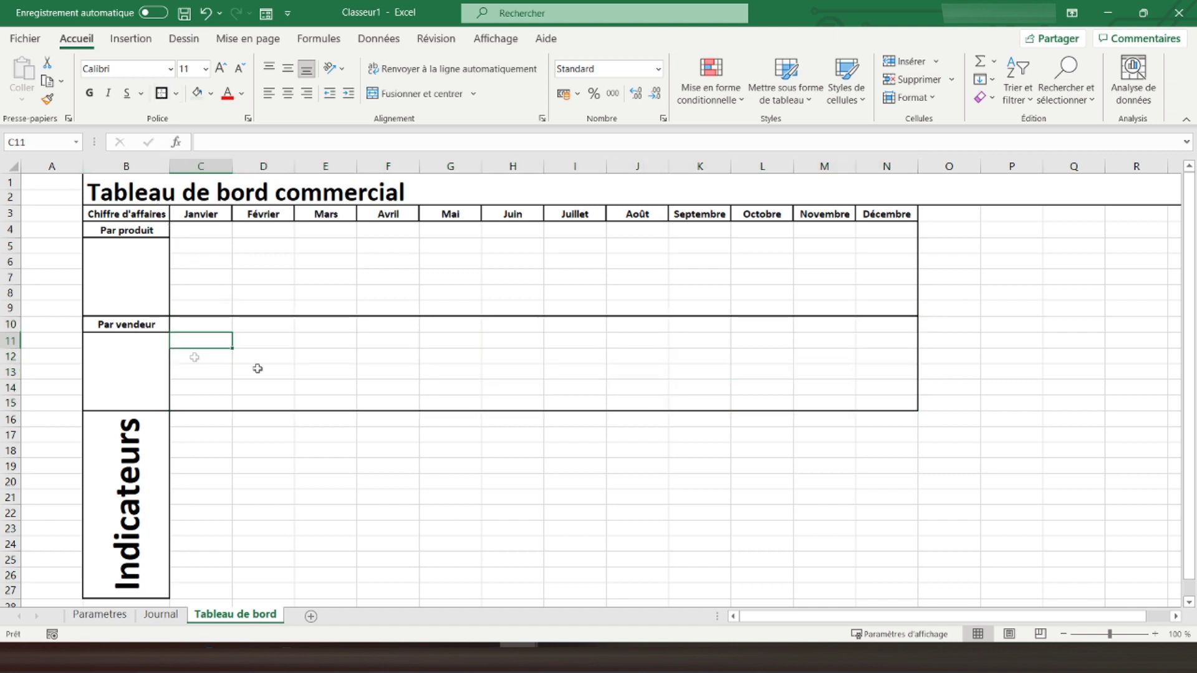
click(205, 419)
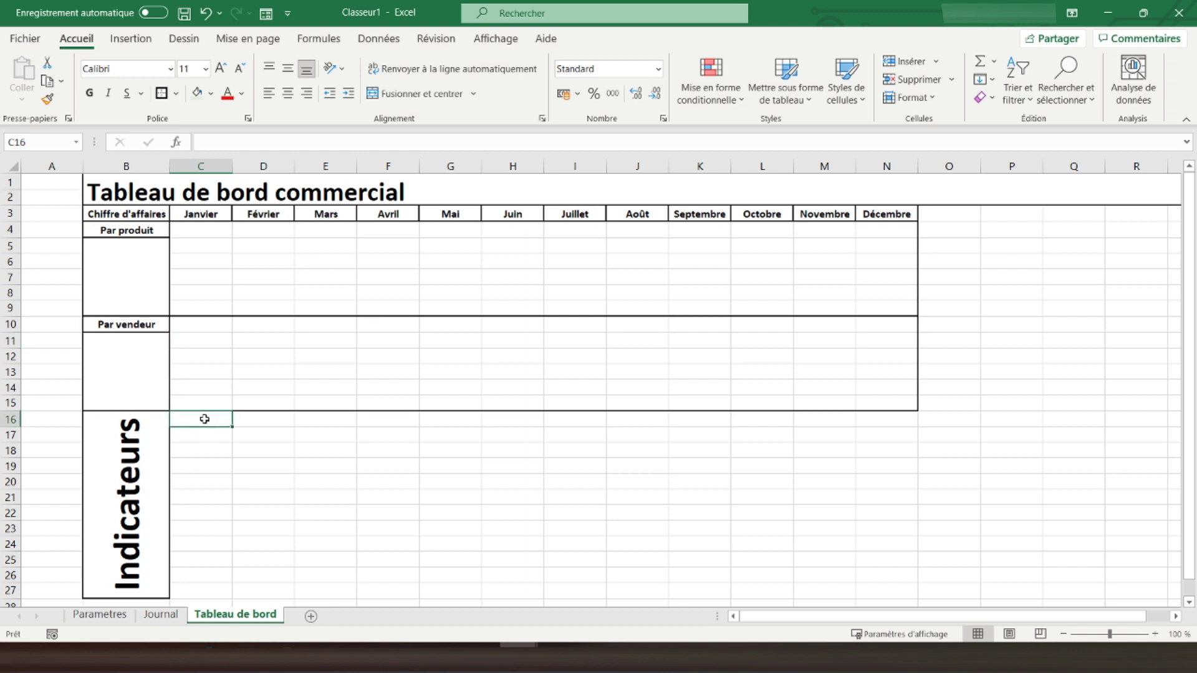
- Outline the month blocks C16:F27, G16:J27 and K16:N27, then select O3:S27
mouse_move(205, 419)
mouse_down()
mouse_move(373, 512)
mouse_move(373, 592)
mouse_up()
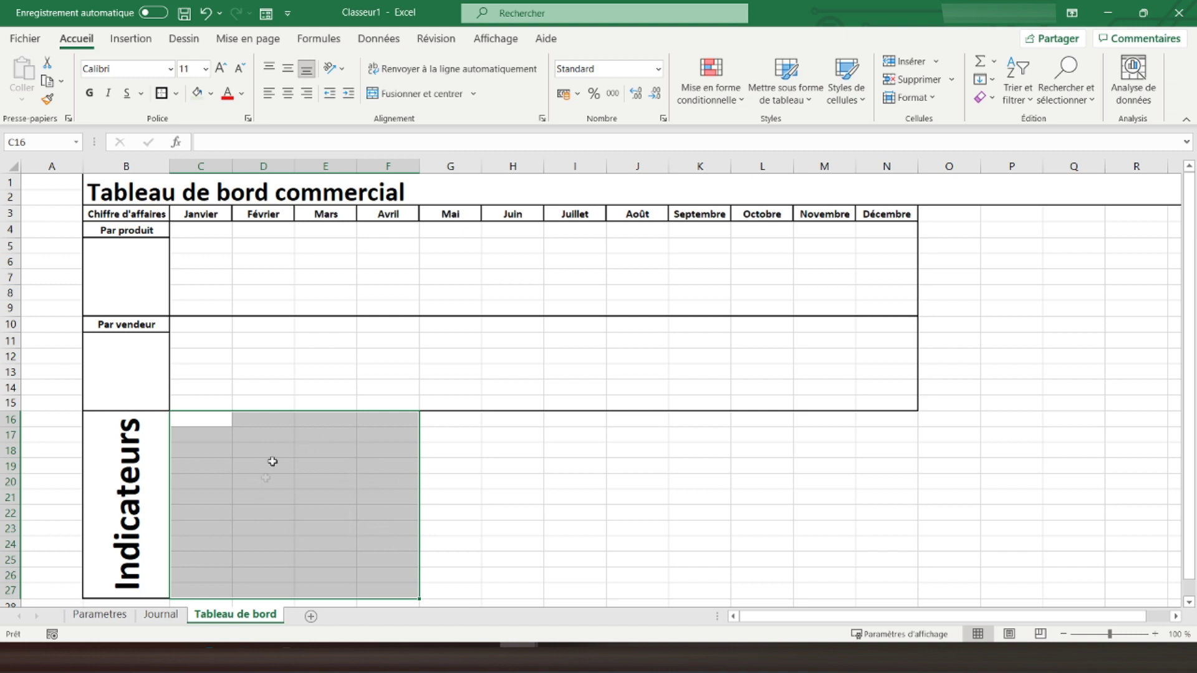
mouse_move(443, 420)
mouse_down()
mouse_move(542, 428)
mouse_move(648, 592)
mouse_up()
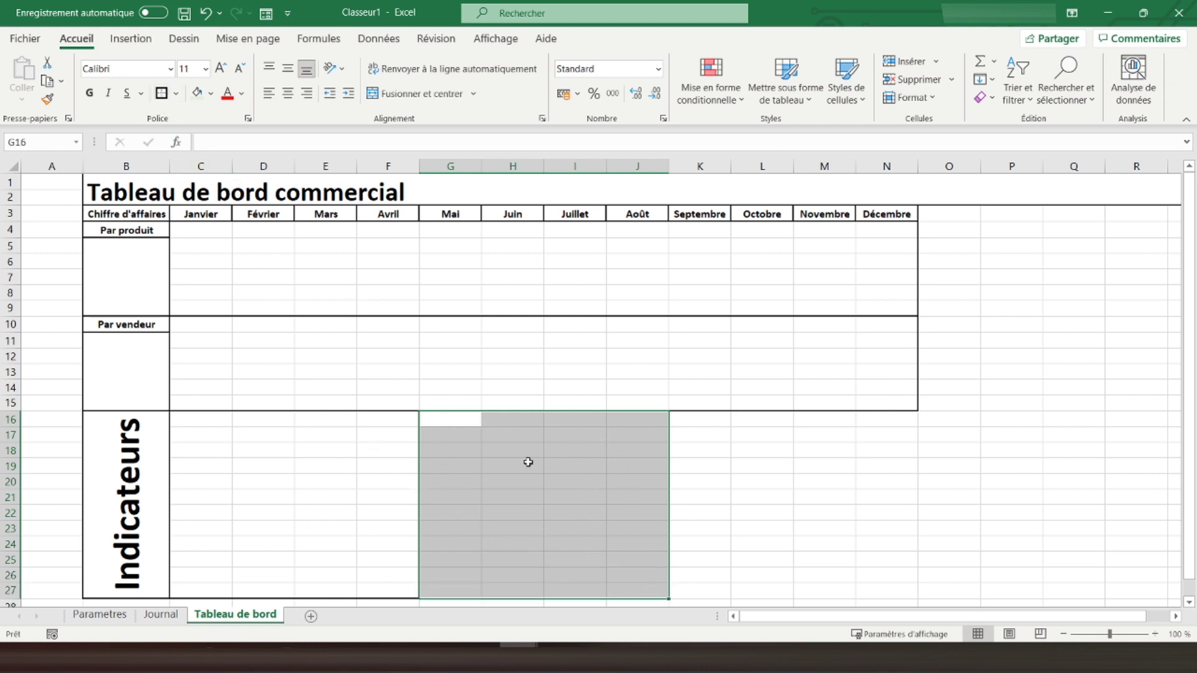
mouse_move(675, 424)
mouse_down()
mouse_move(833, 530)
mouse_move(884, 582)
mouse_up()
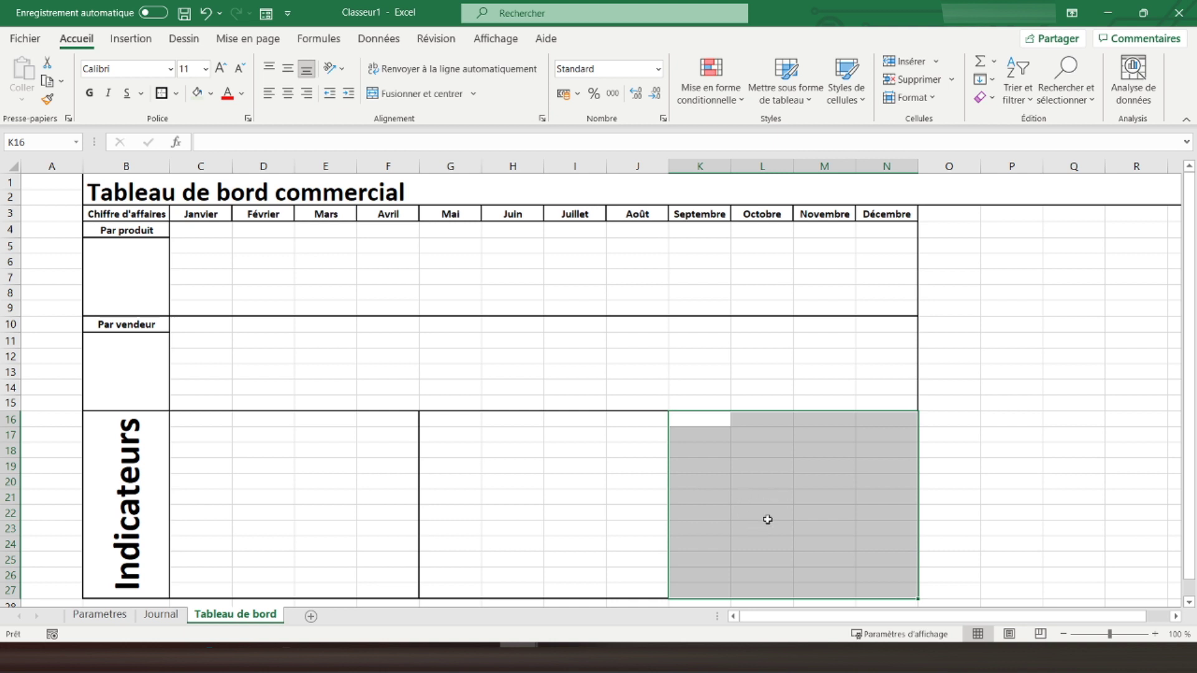
click(925, 217)
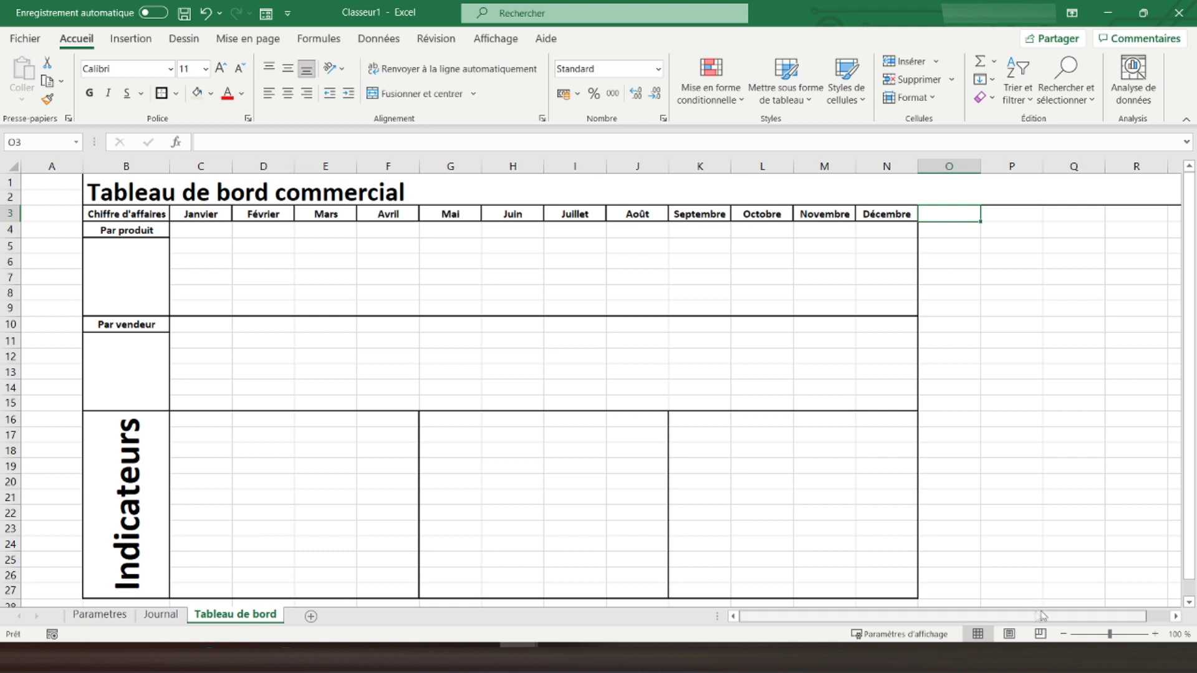
drag(1039, 616, 1070, 604)
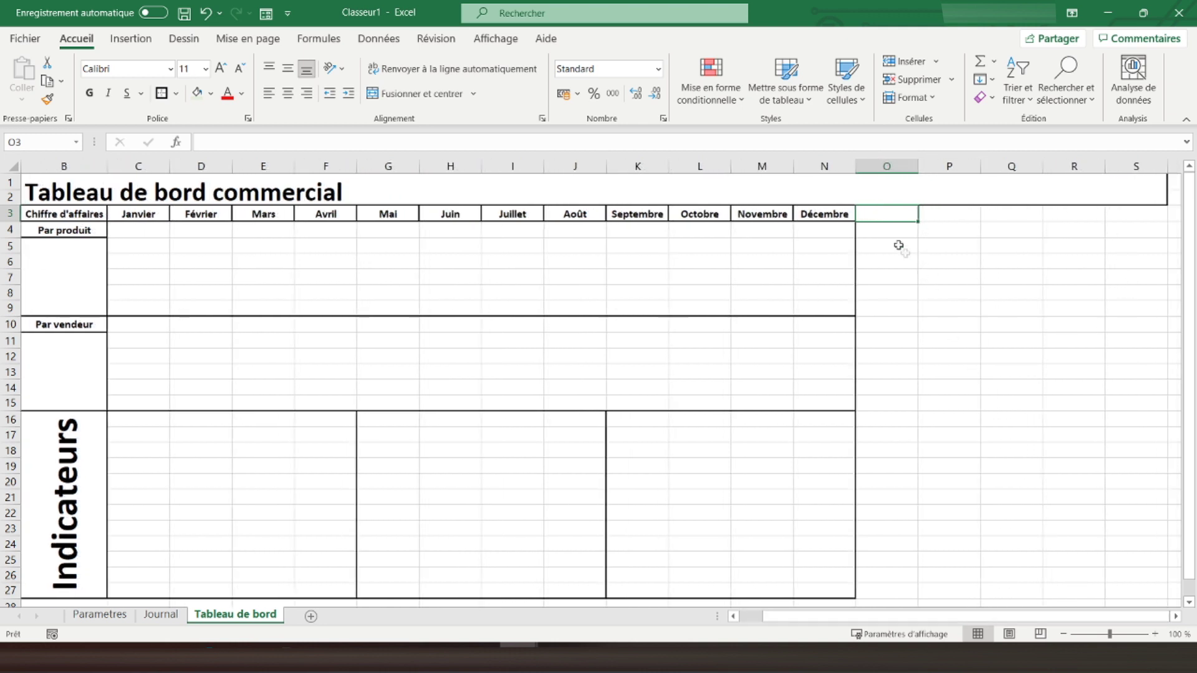
drag(881, 216, 1122, 598)
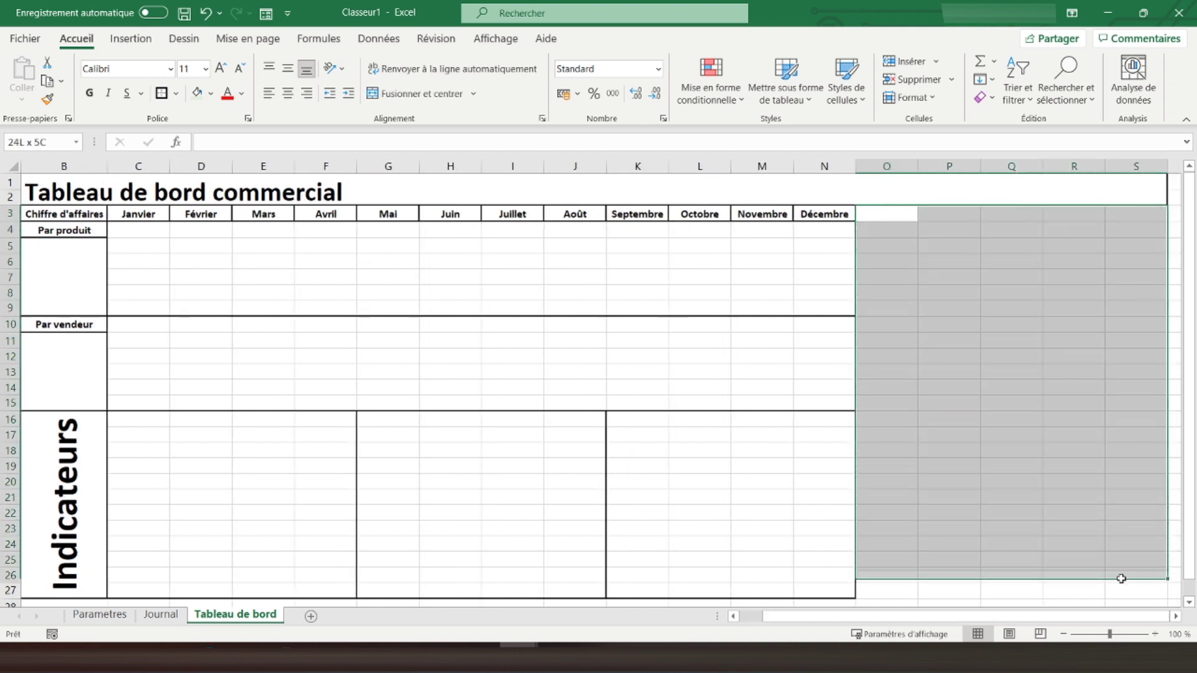
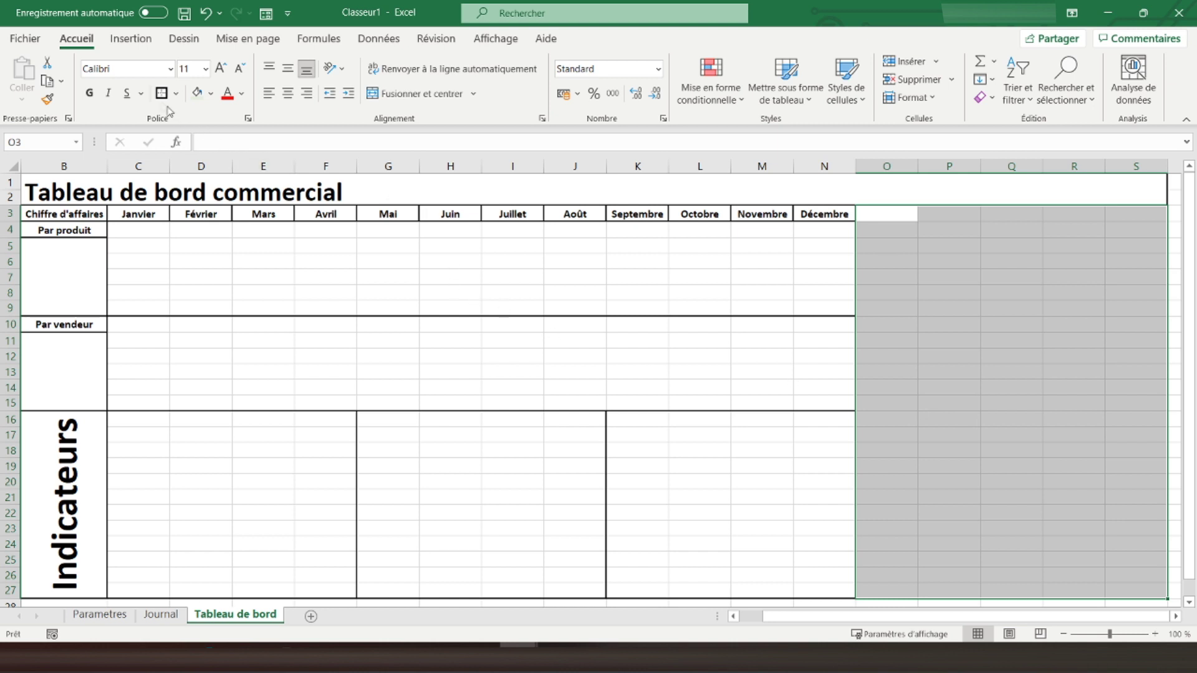
- Clear the large selection and scroll back to cell A1
click(789, 276)
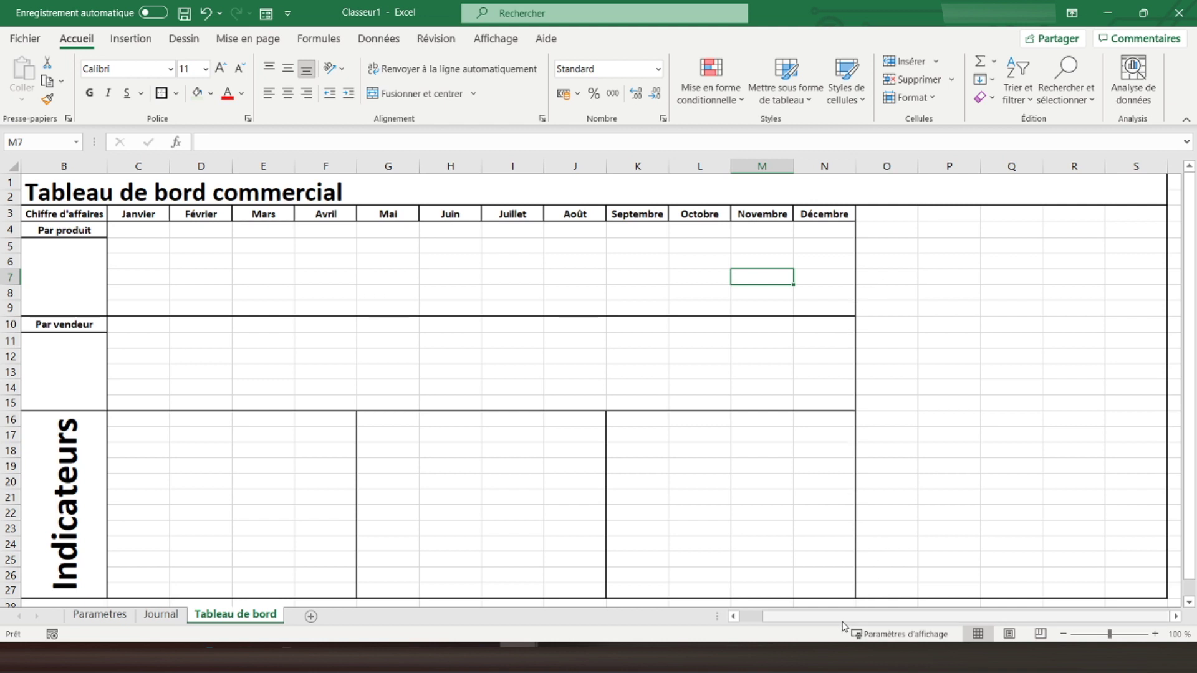
scroll(843, 625, left, 1)
click(53, 188)
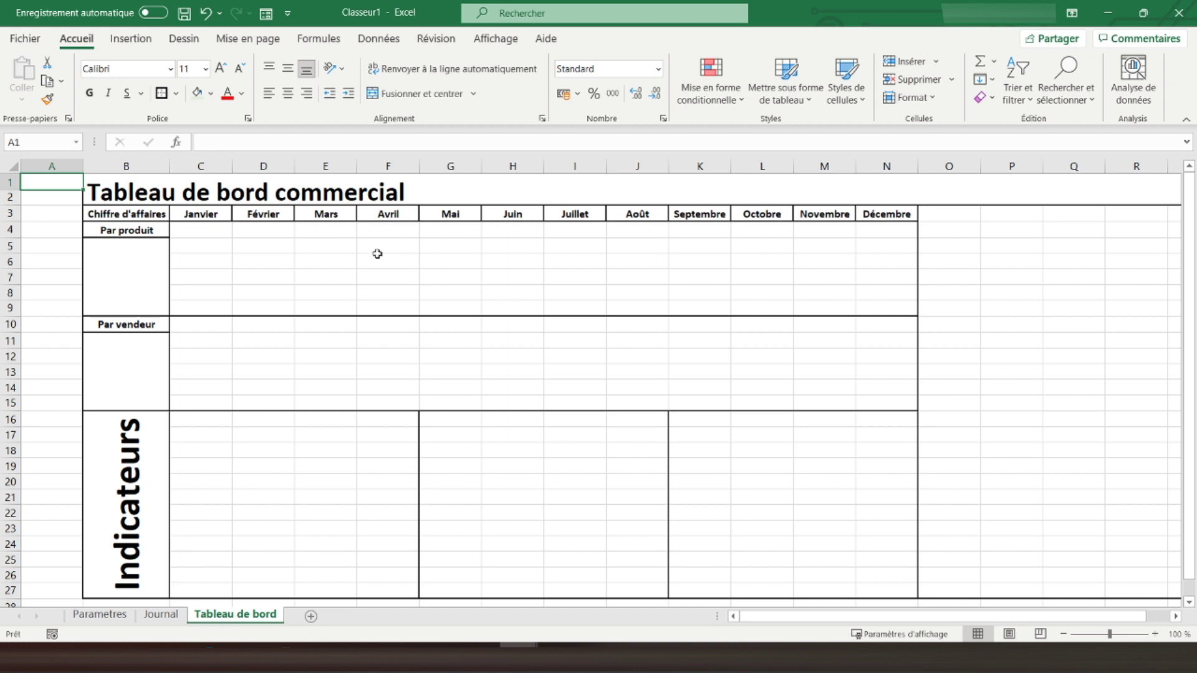
- Turn off the sheet gridlines, then select A1:A27 from the Accueil tab
click(495, 39)
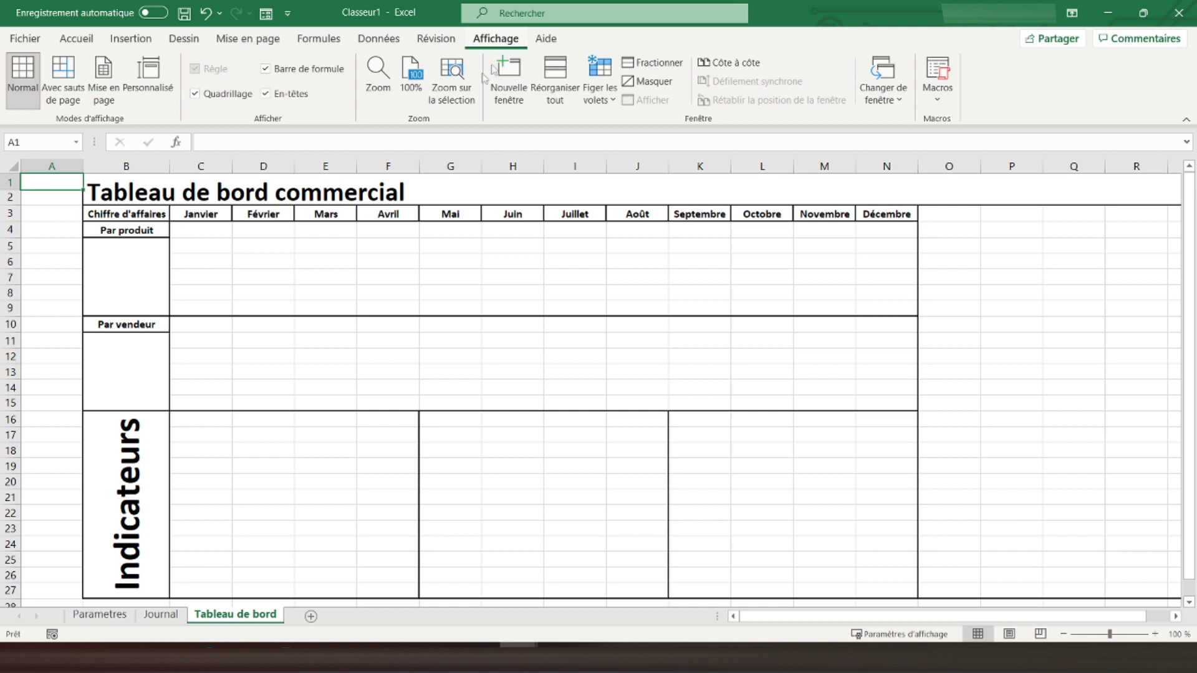
click(195, 94)
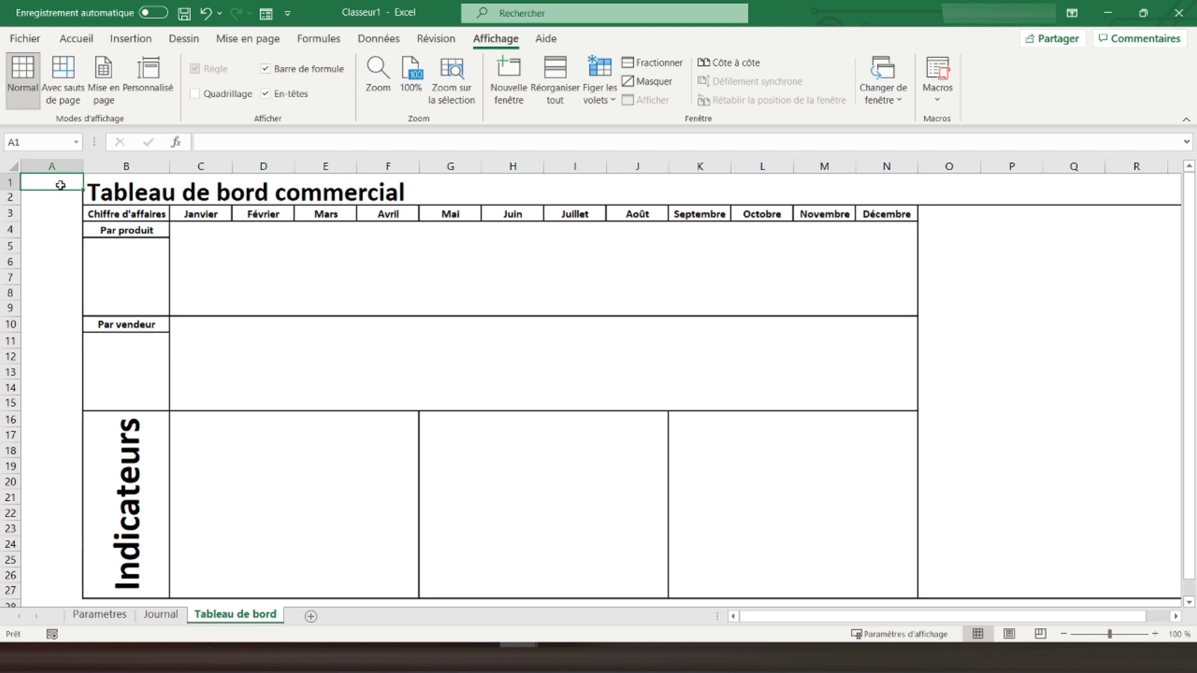
key(ctrl+z)
click(74, 39)
drag(48, 181, 38, 596)
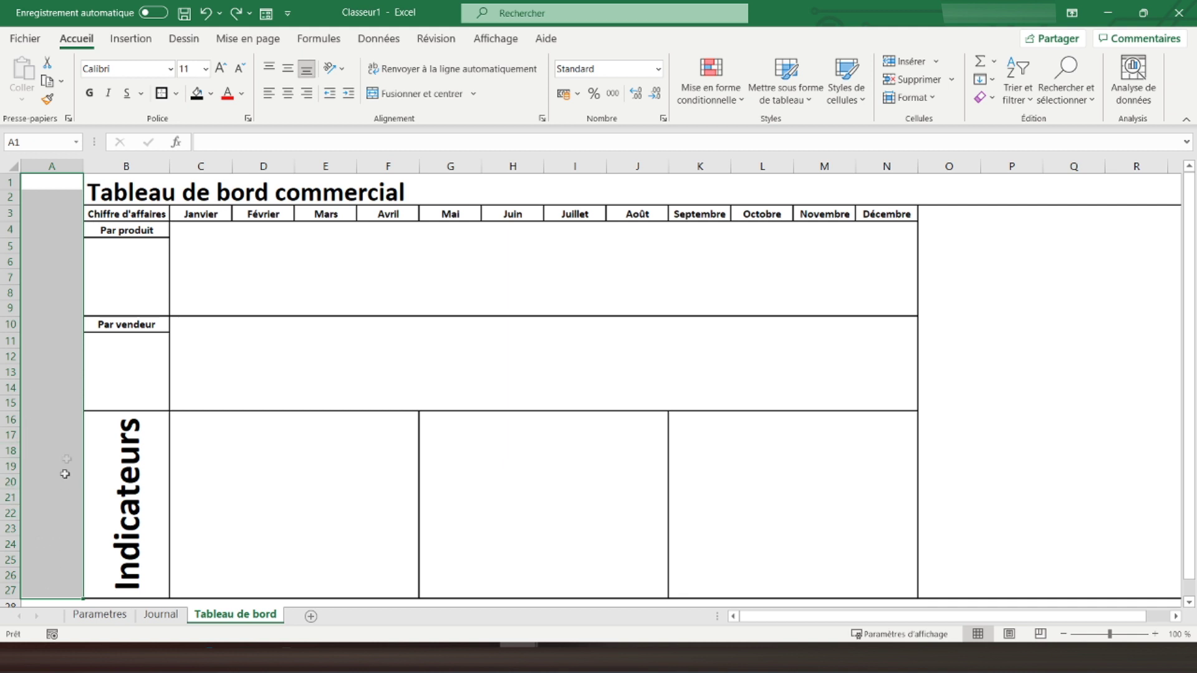
- Fill A1:A27 with black and deselect by clicking A1
click(197, 94)
click(55, 180)
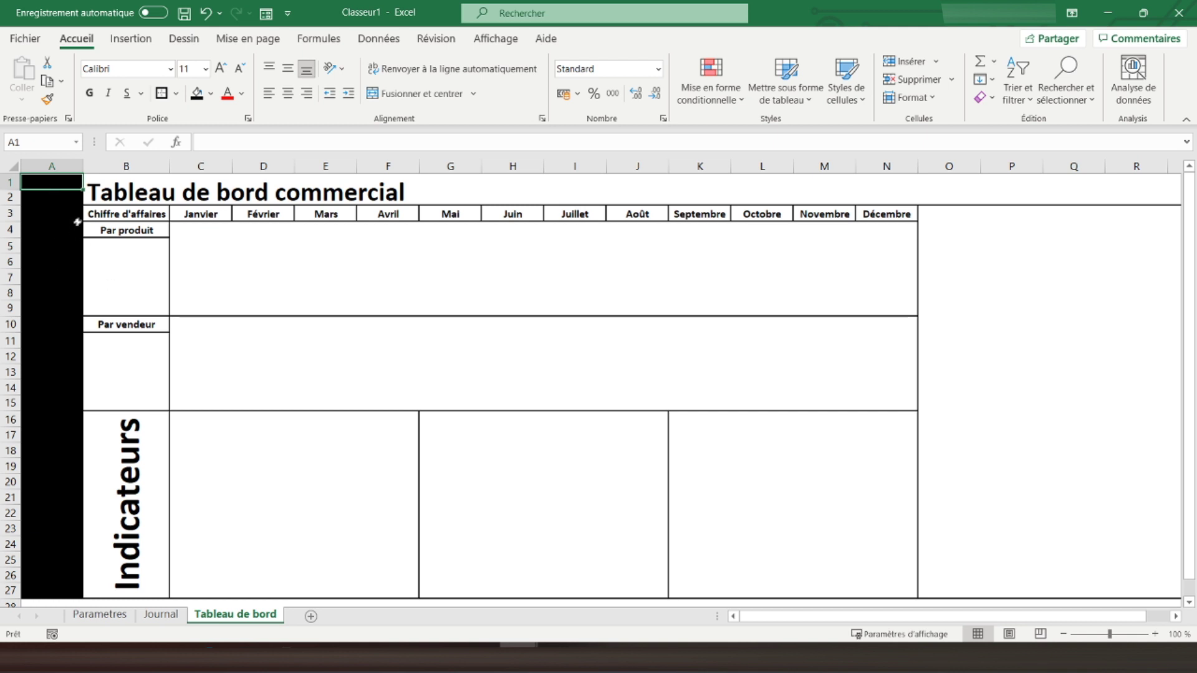
click(143, 41)
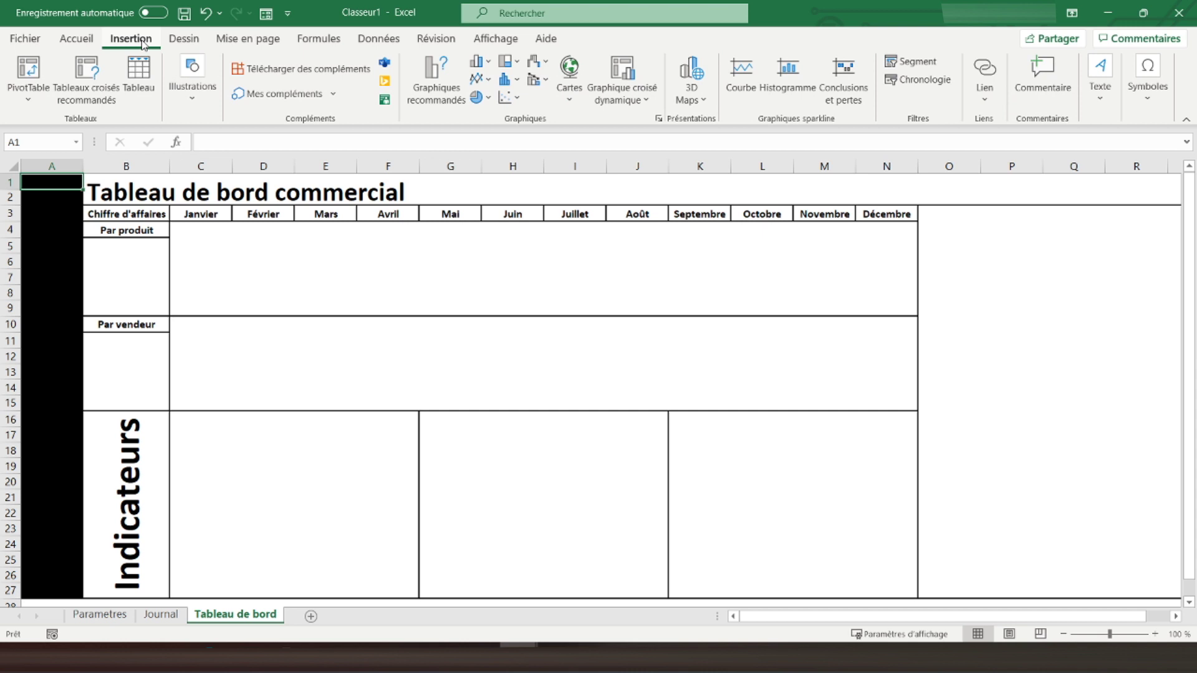
- Insert a plain rectangle shape drawn over cells C4:E6
click(198, 97)
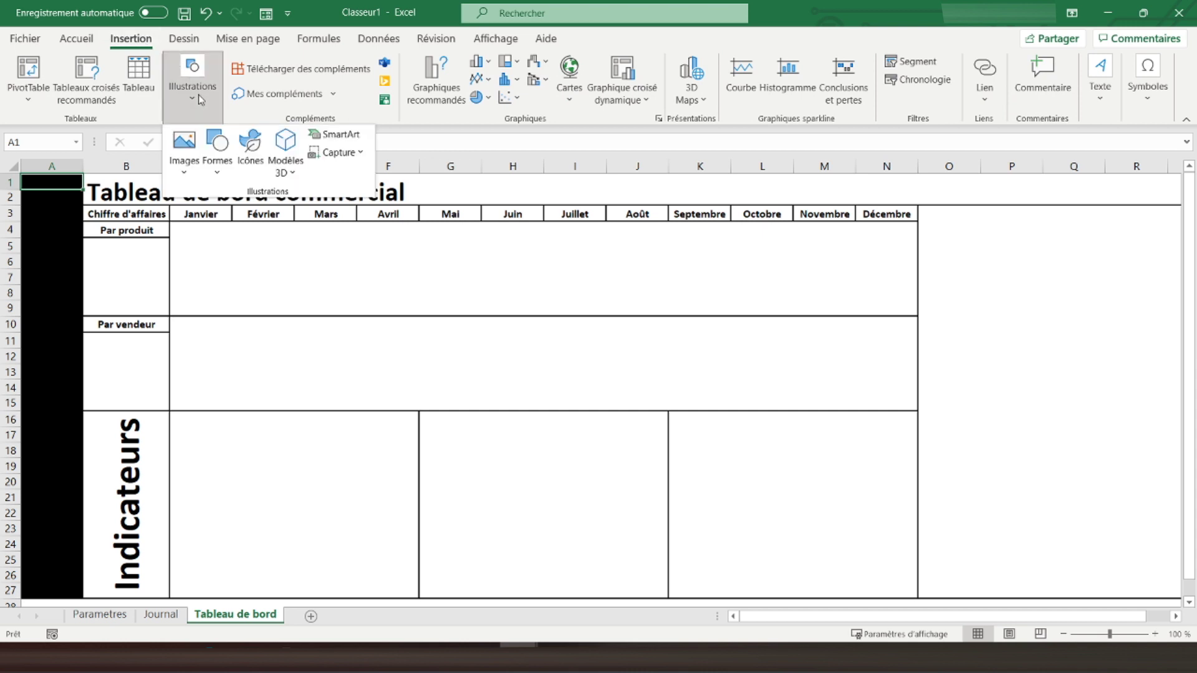
click(213, 169)
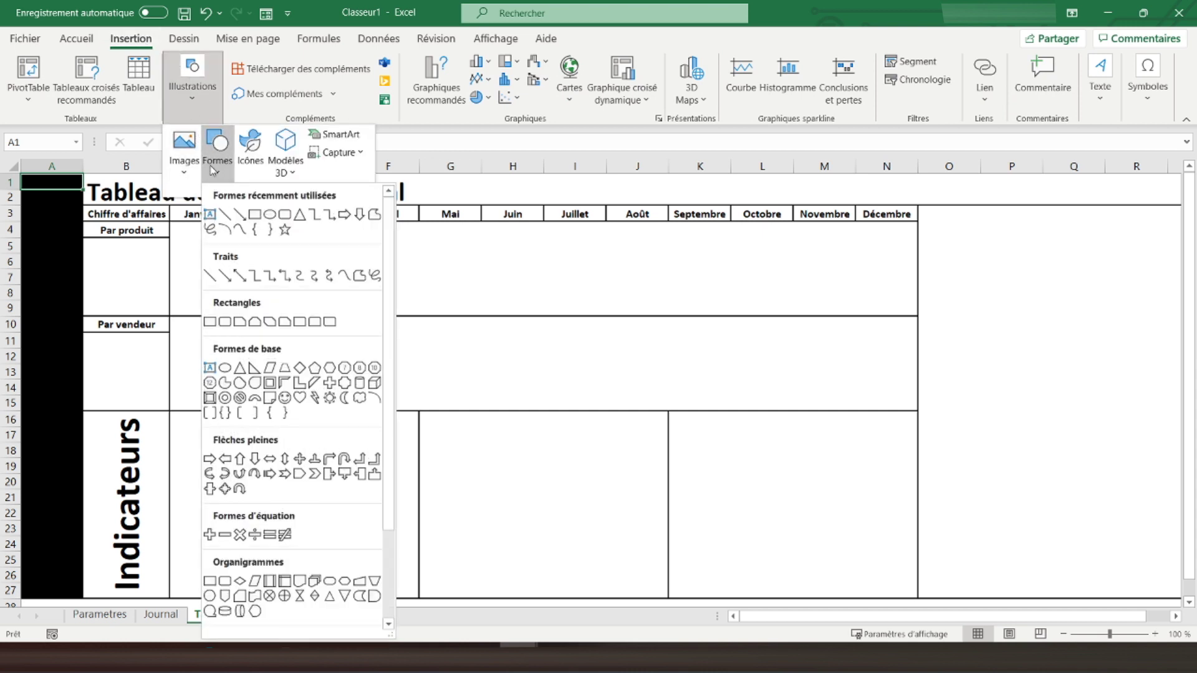
click(255, 215)
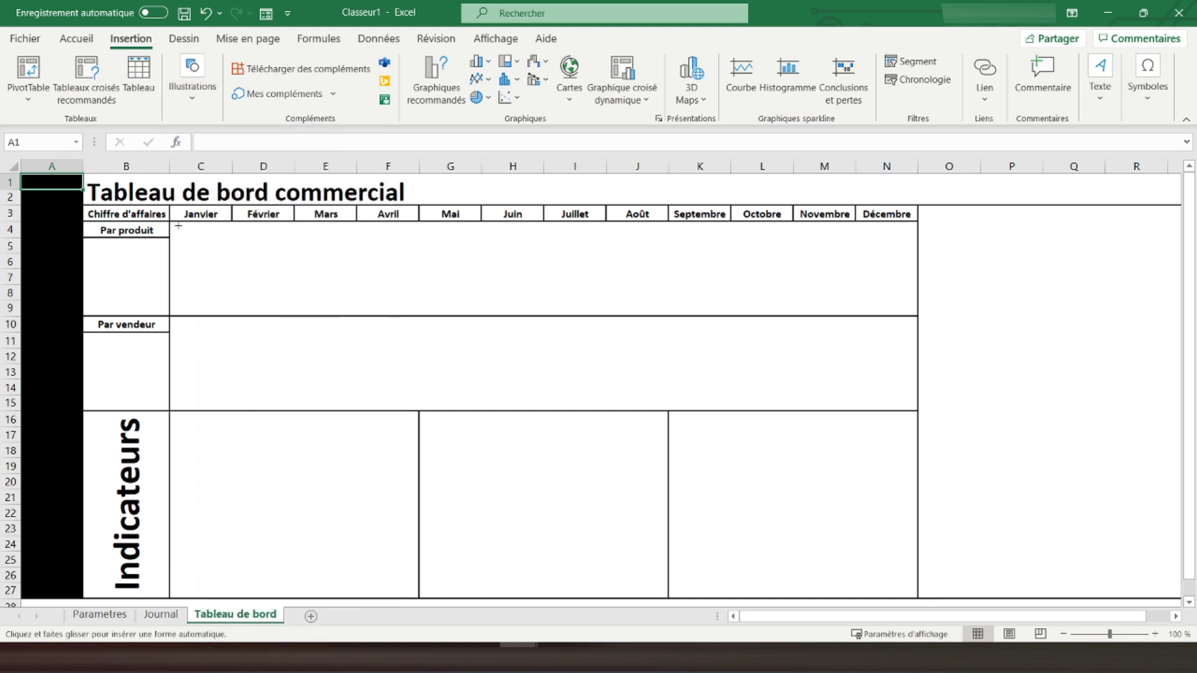
drag(190, 223, 317, 265)
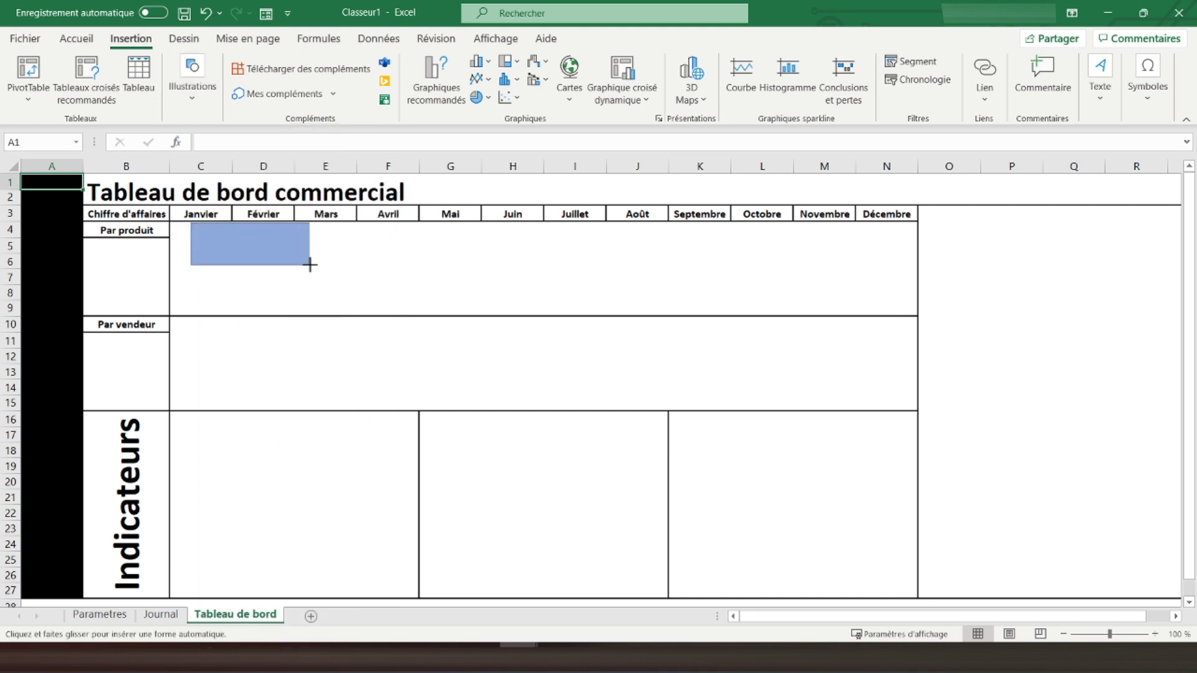
drag(319, 265, 319, 266)
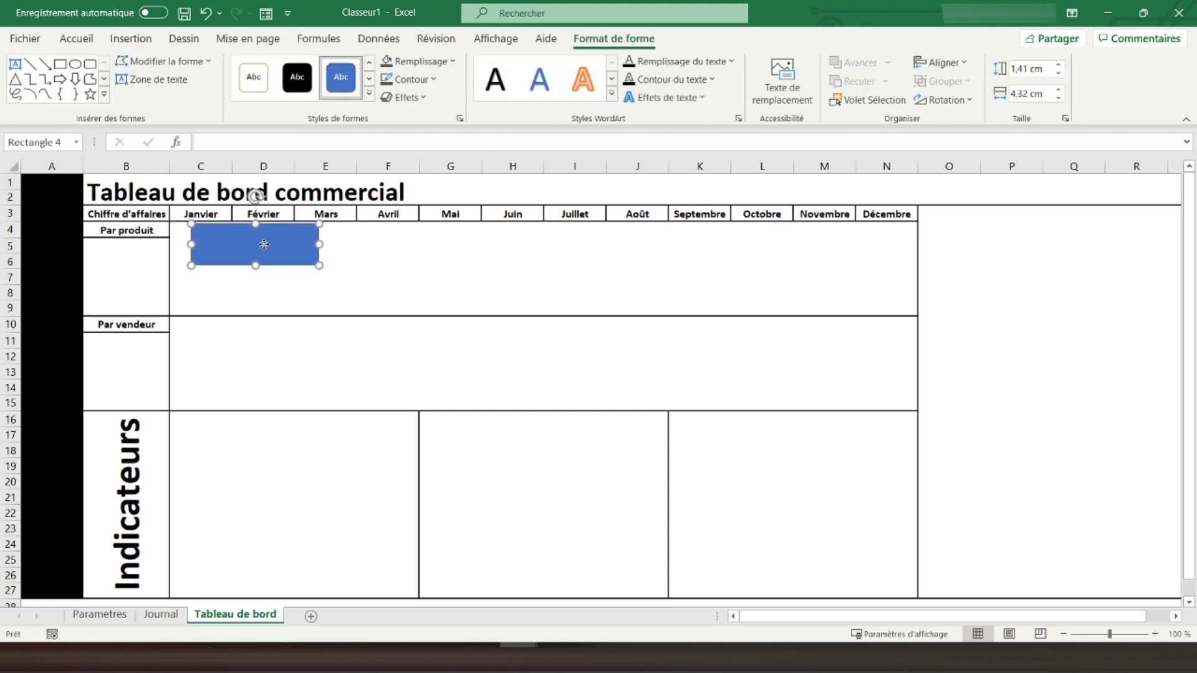
- Type 'Tableau de bord' in the rectangle, centred both ways, bold, at 14 pt
right_click(265, 245)
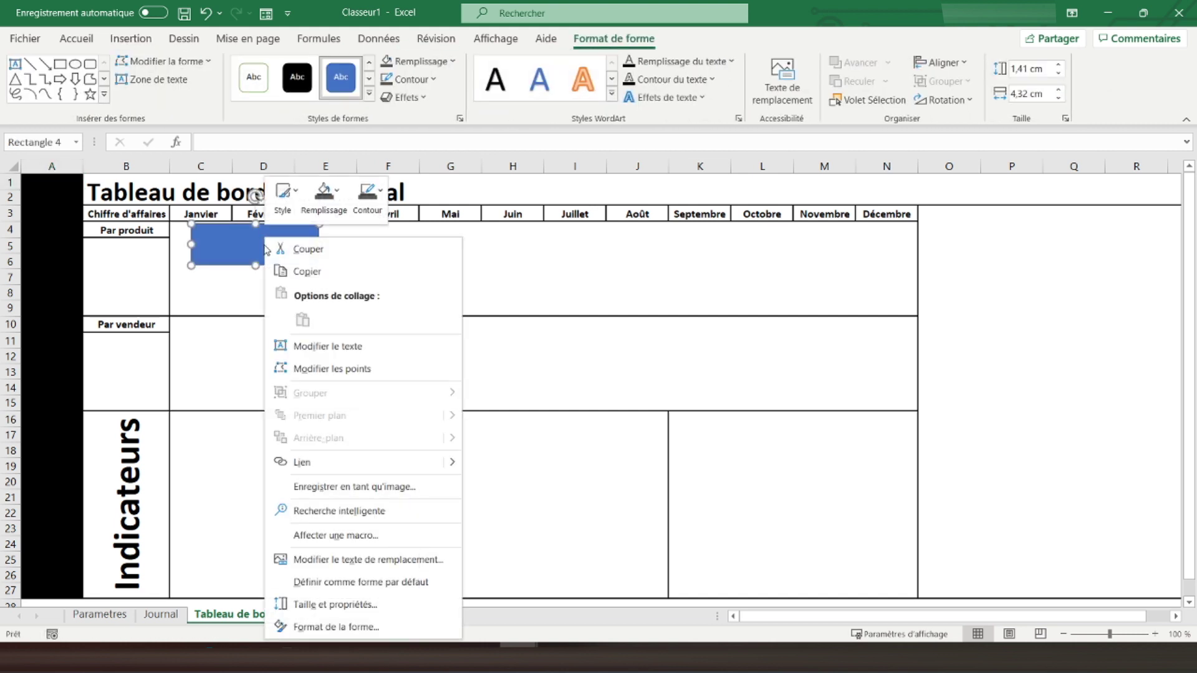
click(324, 346)
text(Tableau de bord)
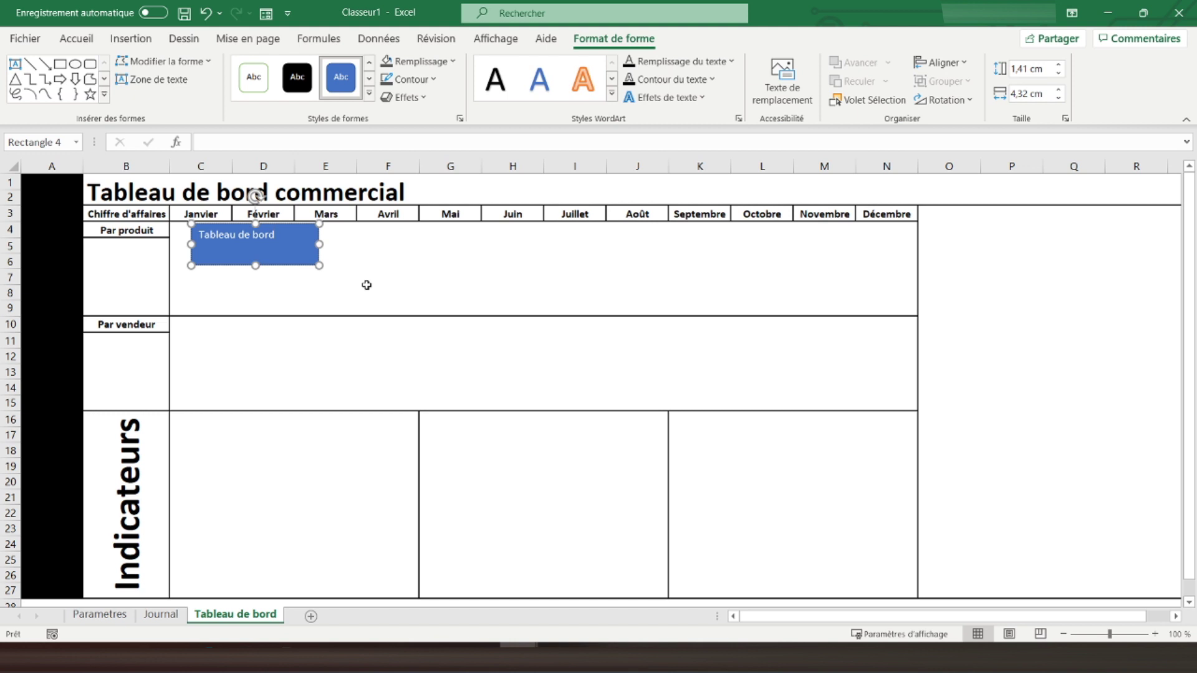
key(ctrl+shift+Left)
key(ctrl+shift+Left)
key(ctrl+shift+Left)
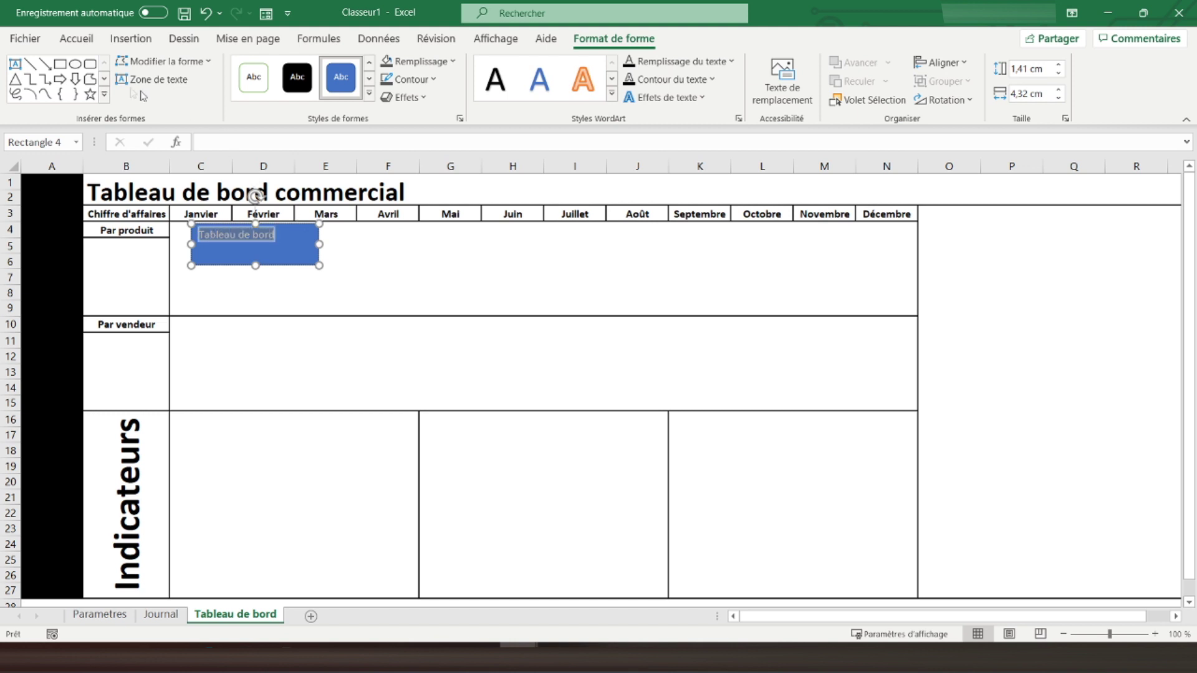
click(76, 38)
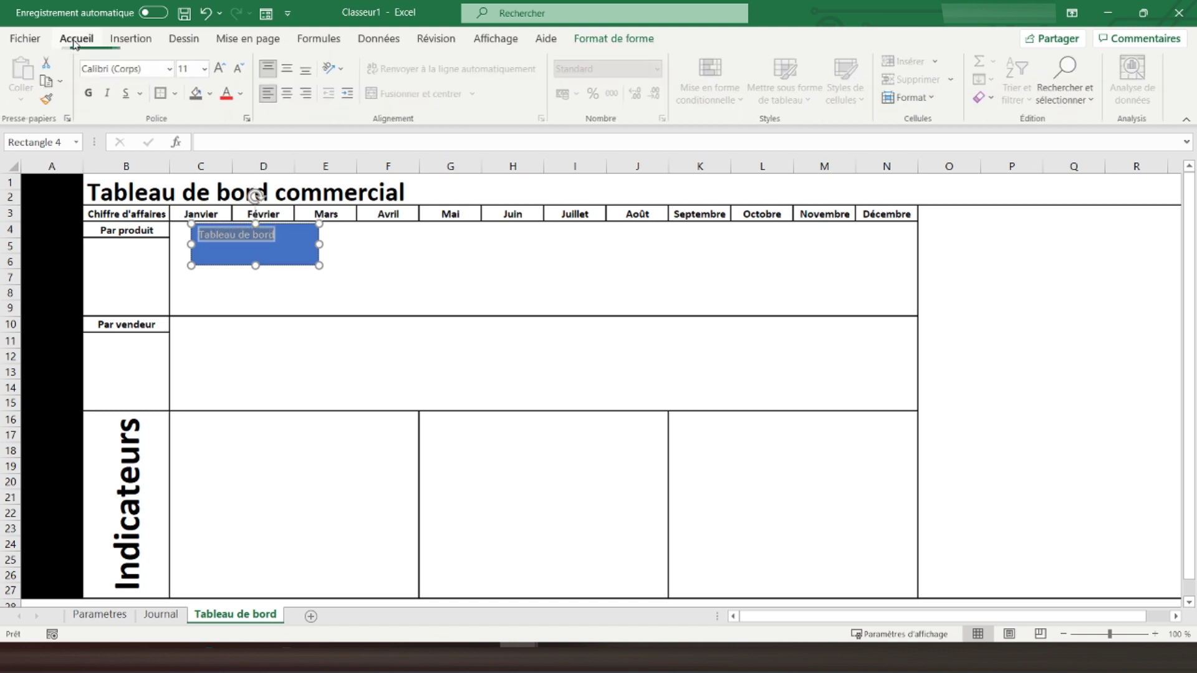
click(288, 69)
click(289, 93)
click(95, 93)
click(221, 69)
click(220, 68)
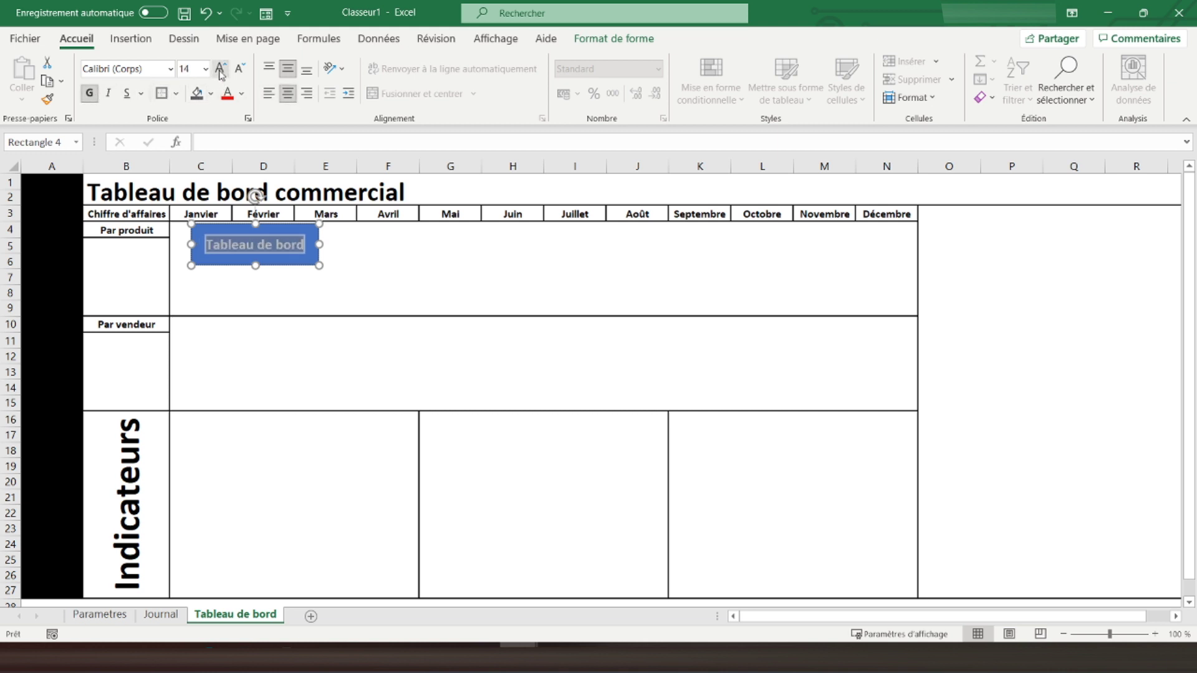
click(242, 234)
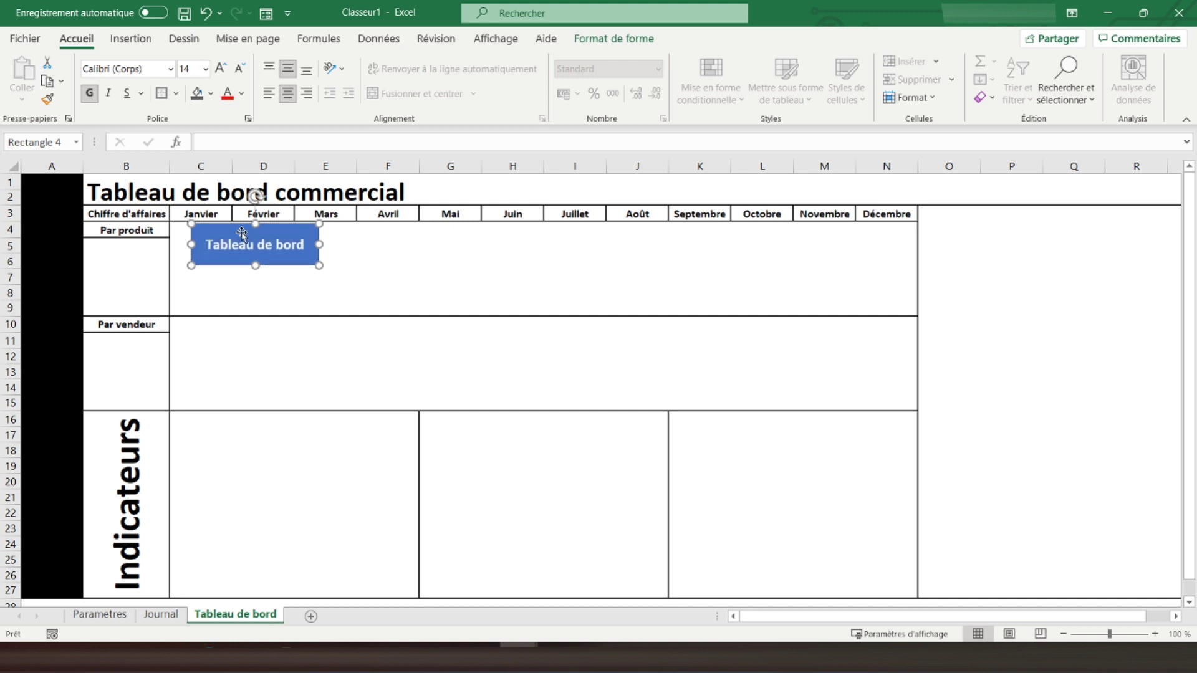
right_click(290, 233)
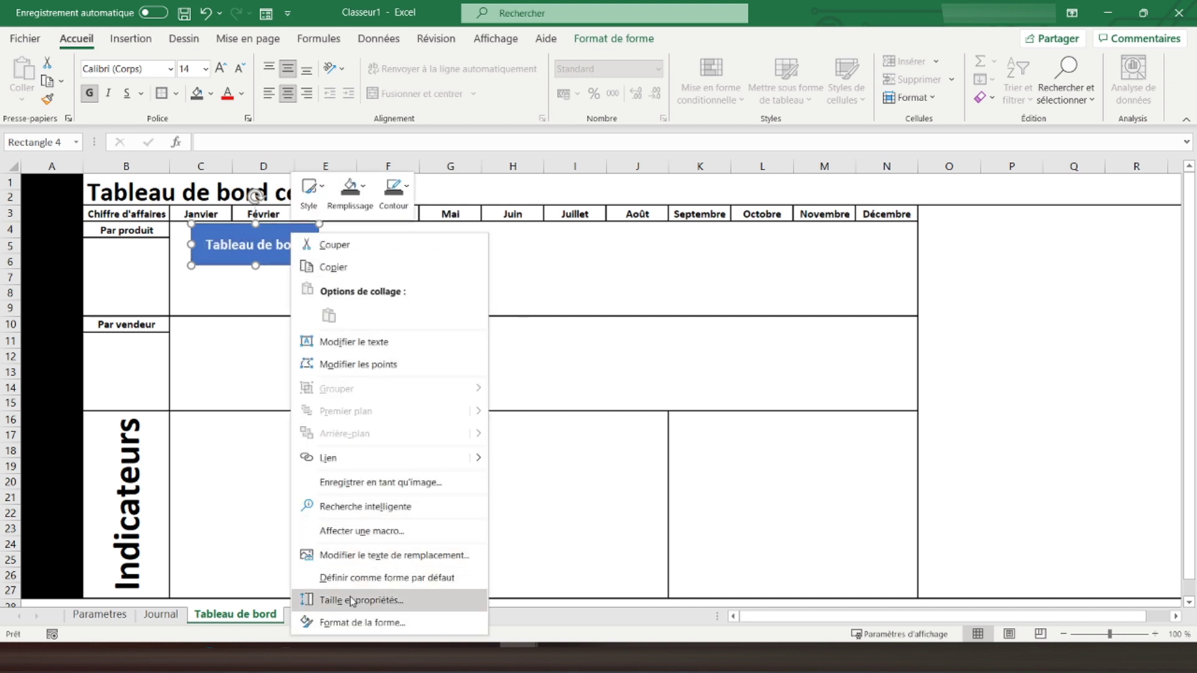
- Set the button's rotation to -90° in the size and properties pane
key(Escape)
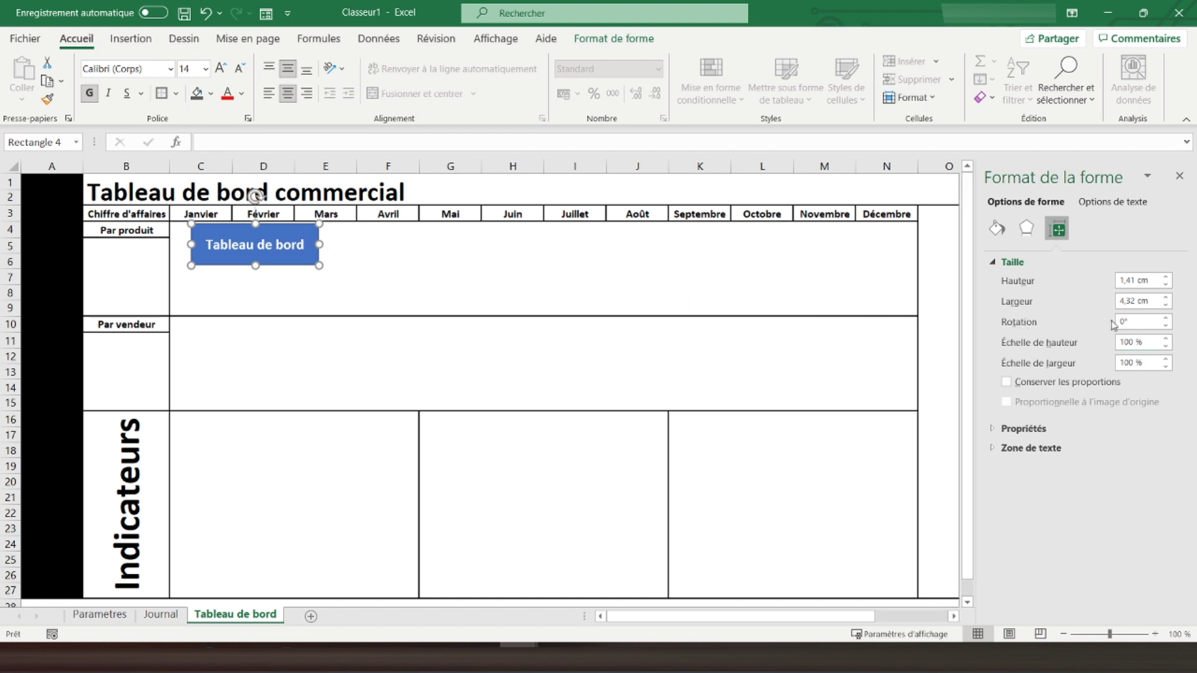
double_click(1123, 321)
text(-9)
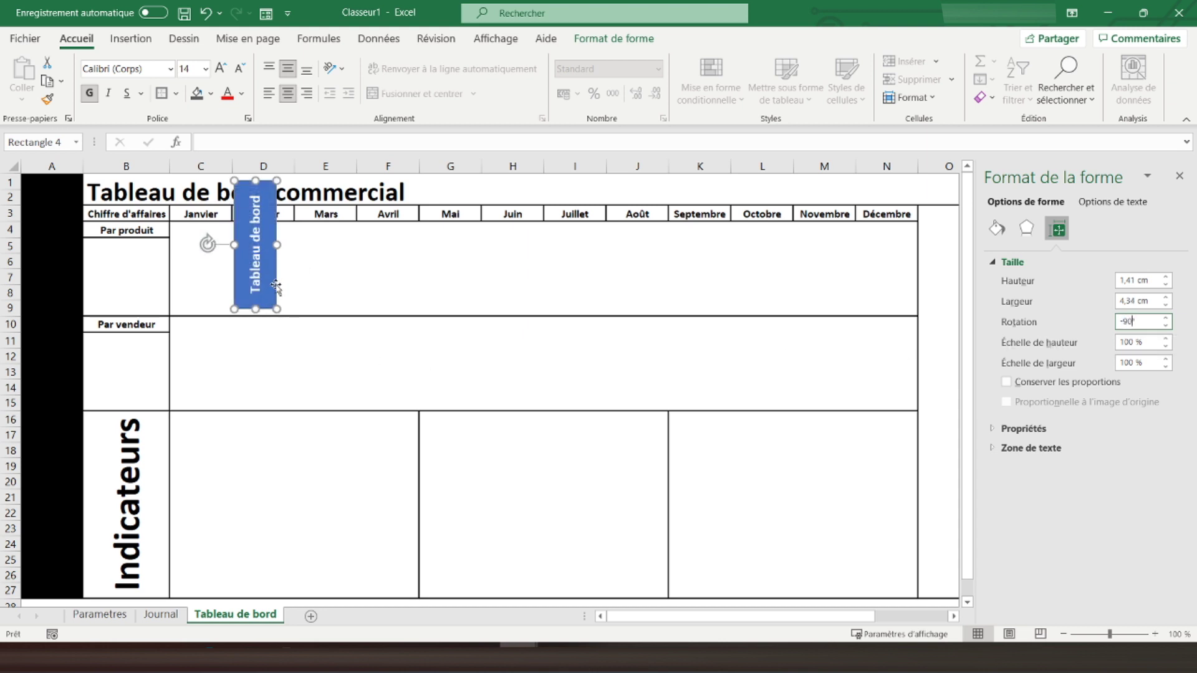
- Move the vertical button into column A by rows 3–9, shrink it slightly, and copy it
drag(277, 287, 84, 307)
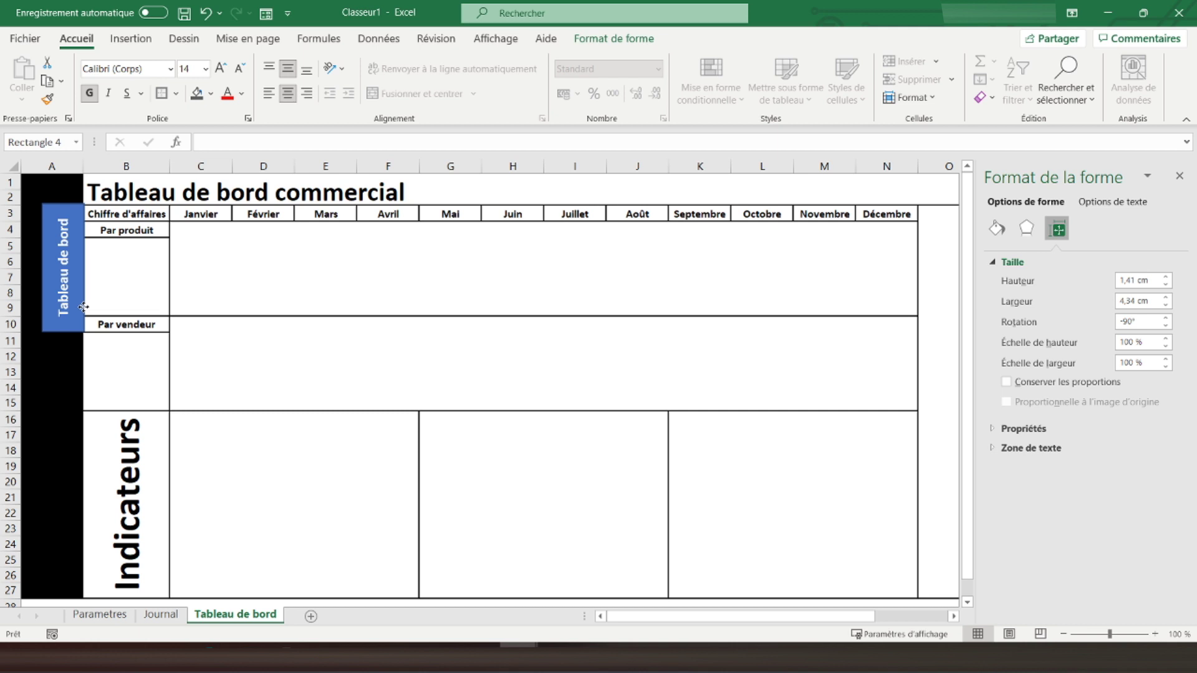
drag(83, 307, 81, 307)
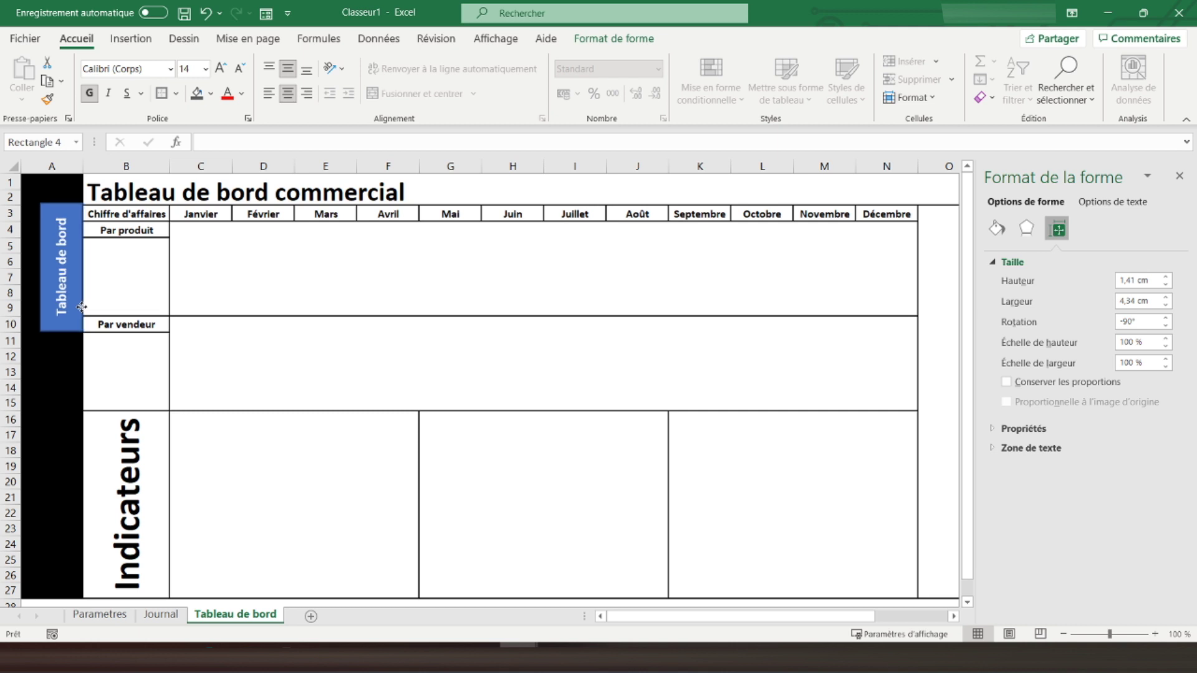
drag(81, 306, 83, 311)
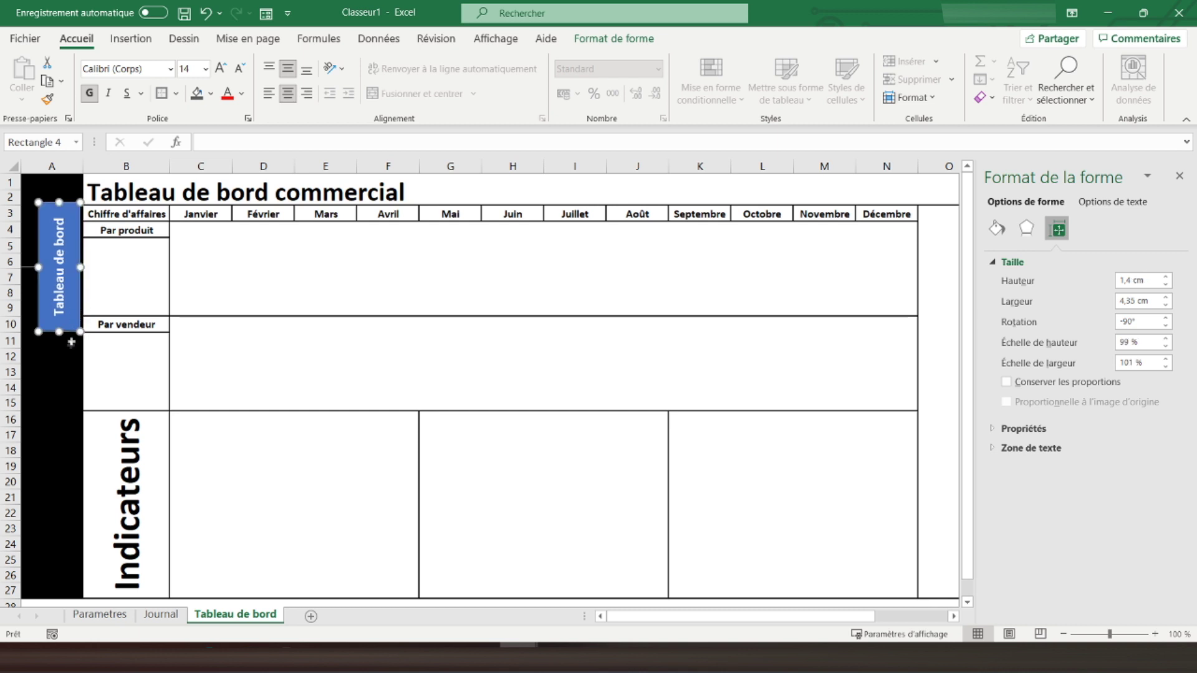
drag(38, 332, 42, 319)
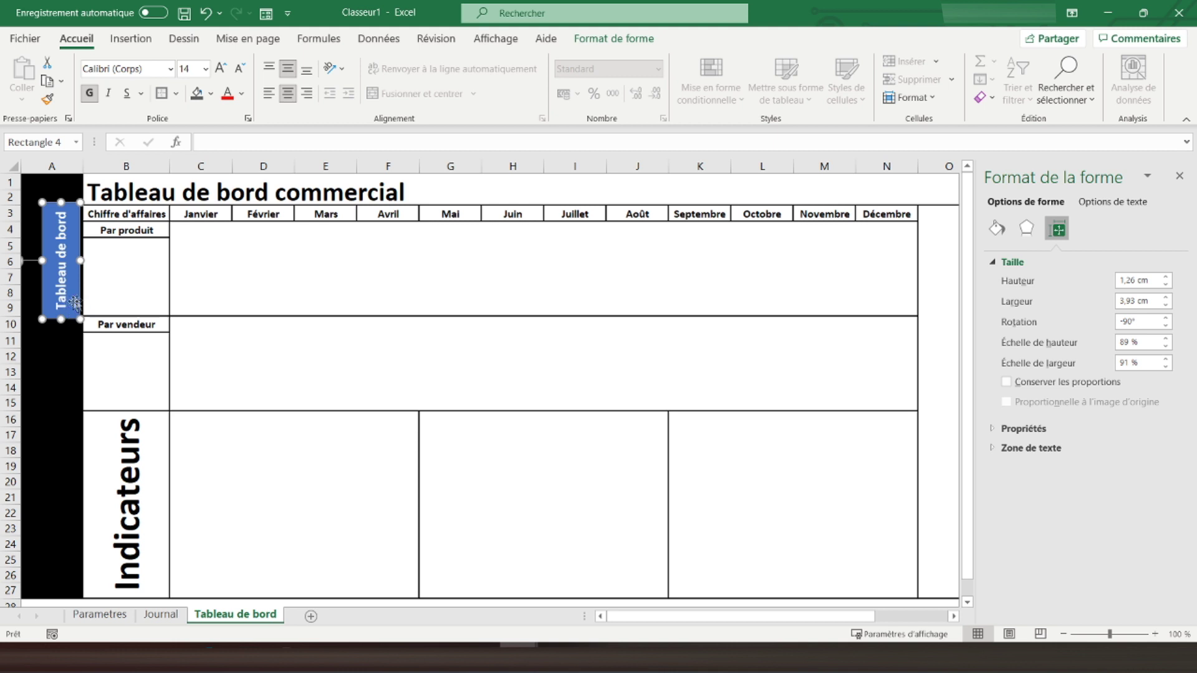
key(ctrl+c)
- Paste two copies of the button and stack them below the first in column A
key(ctrl+v)
drag(72, 309, 73, 427)
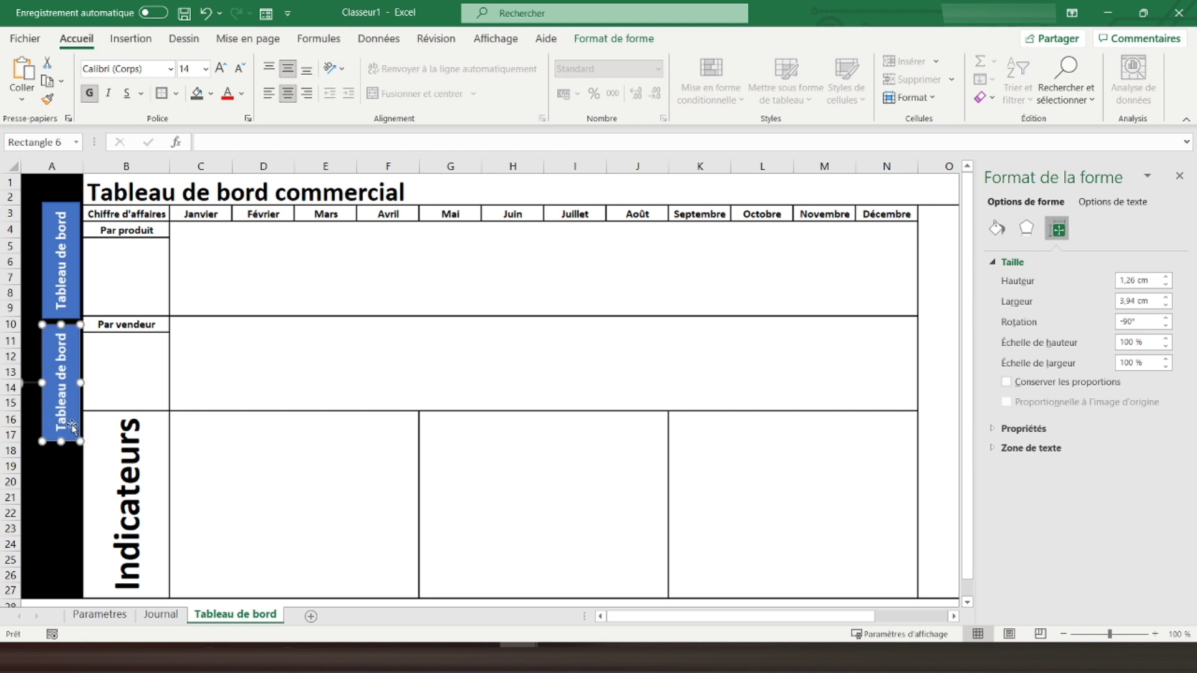
key(ctrl+v)
drag(72, 424, 74, 533)
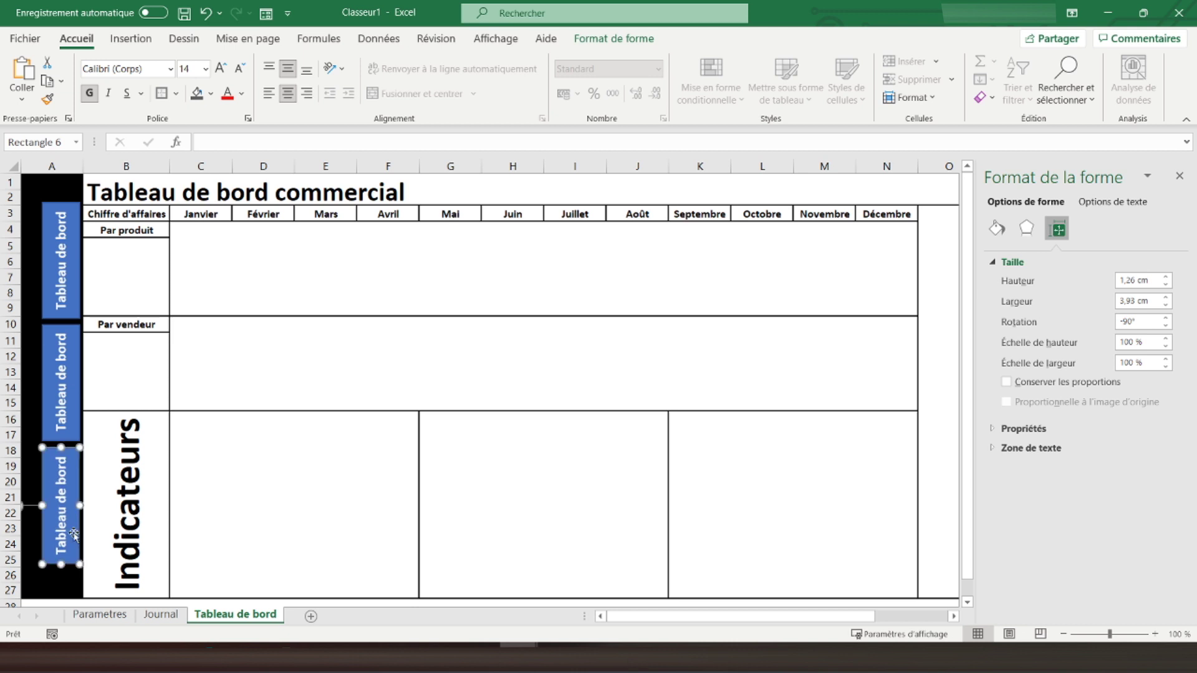
- Relabel the middle button 'Journal' and the bottom button 'Parametres'
triple_click(62, 399)
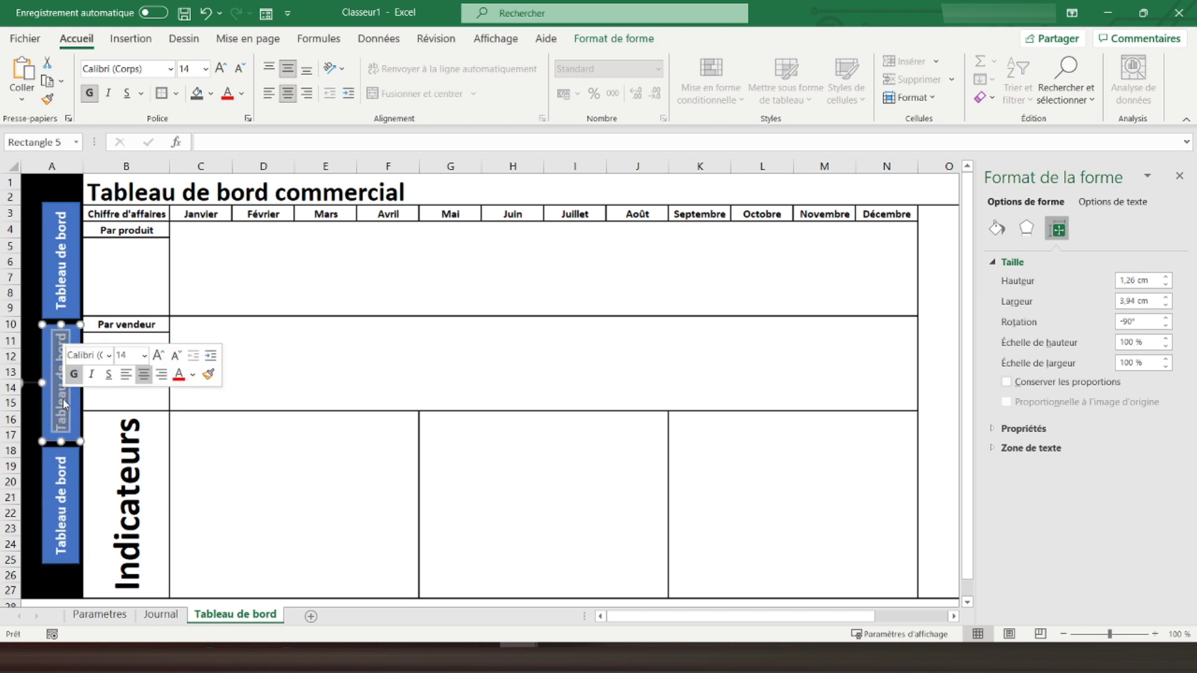
text(Jou)
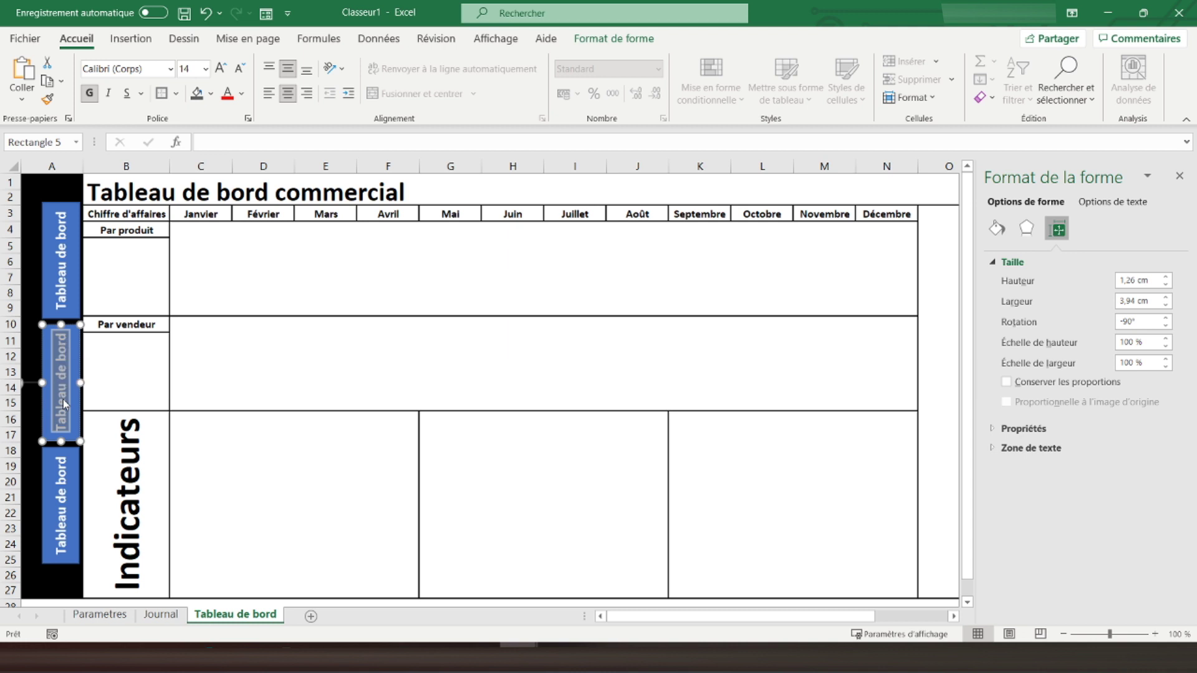
text(rnal)
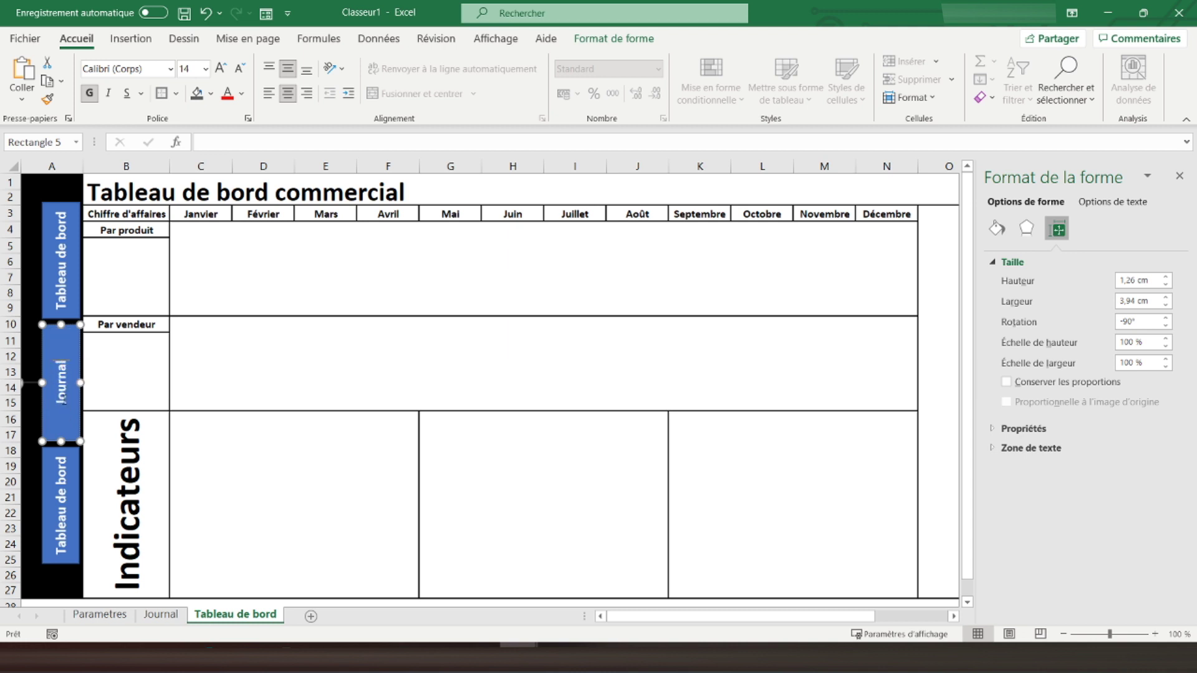
triple_click(66, 505)
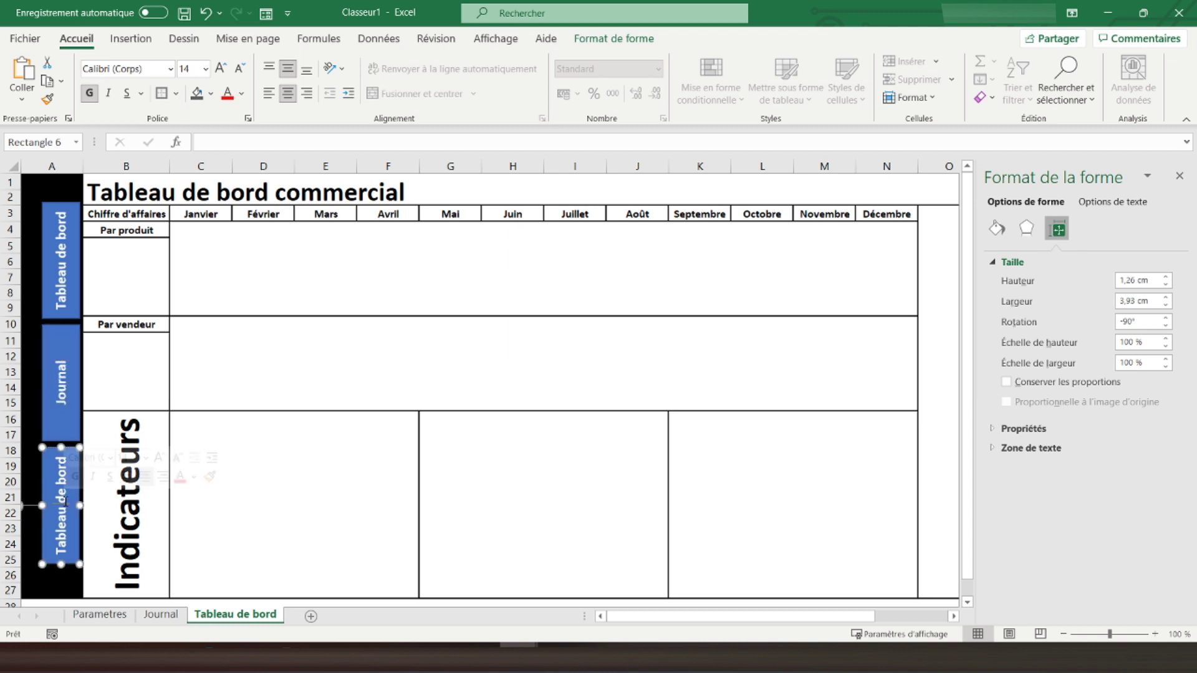
text(P)
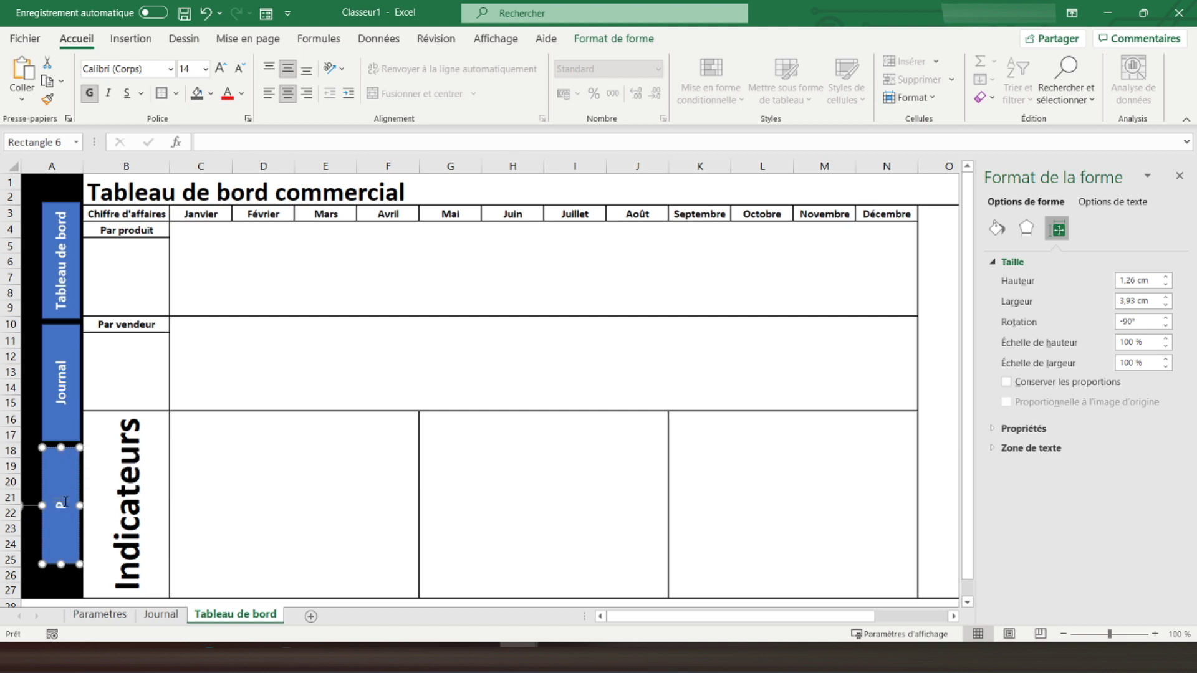
text(arametres)
- Align all three buttons to the centre and distribute them evenly vertically
click(74, 290)
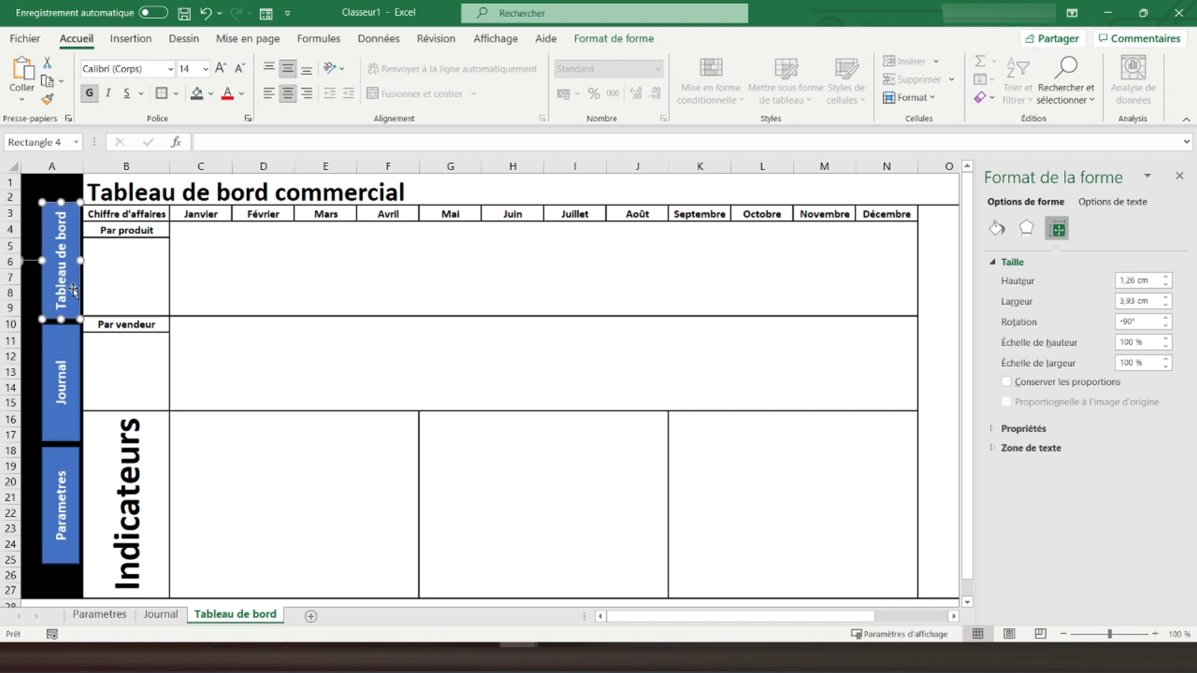
ctrl+click(70, 349)
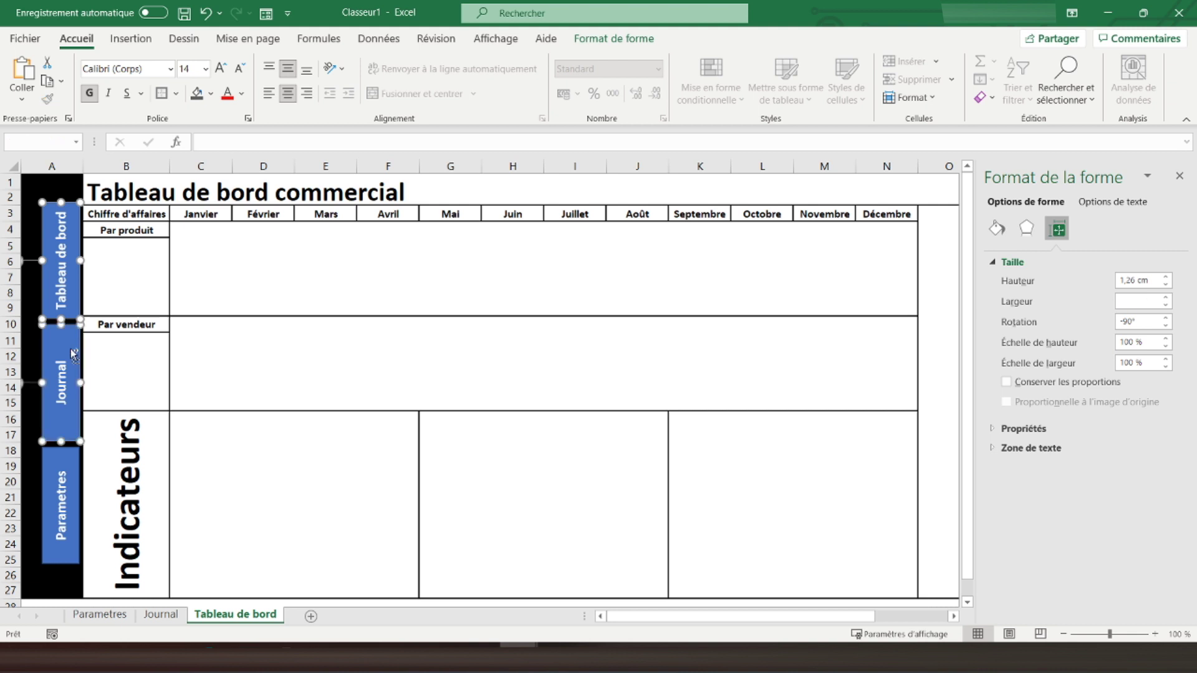
ctrl+click(74, 483)
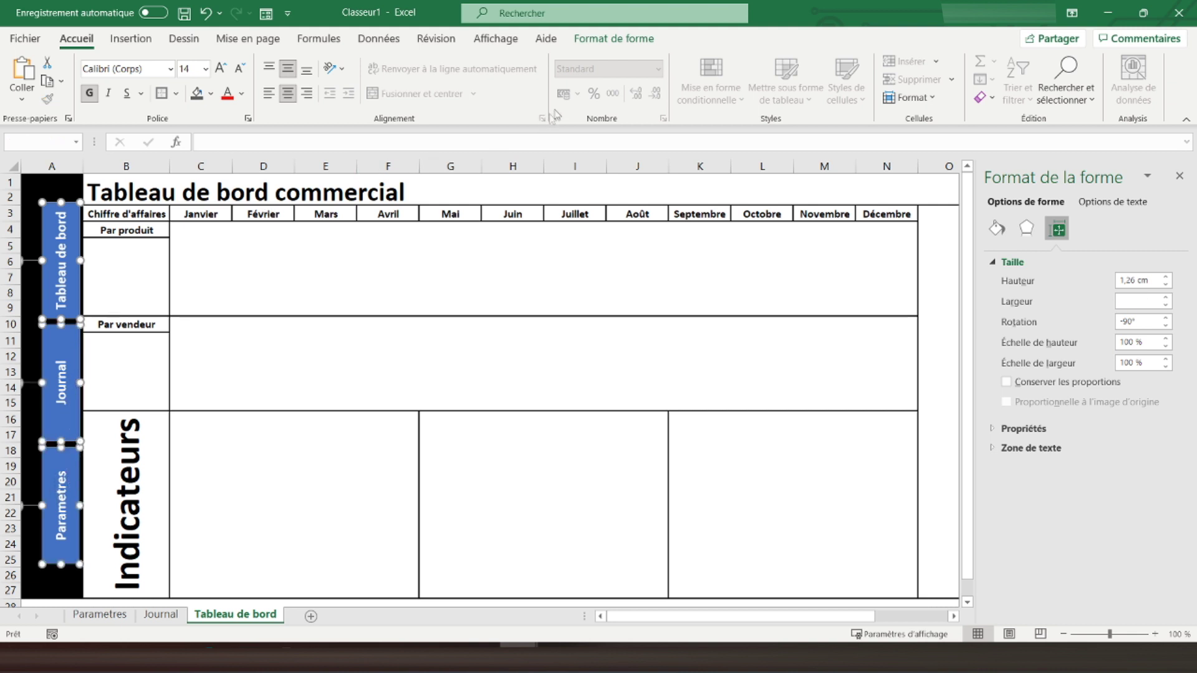
click(602, 44)
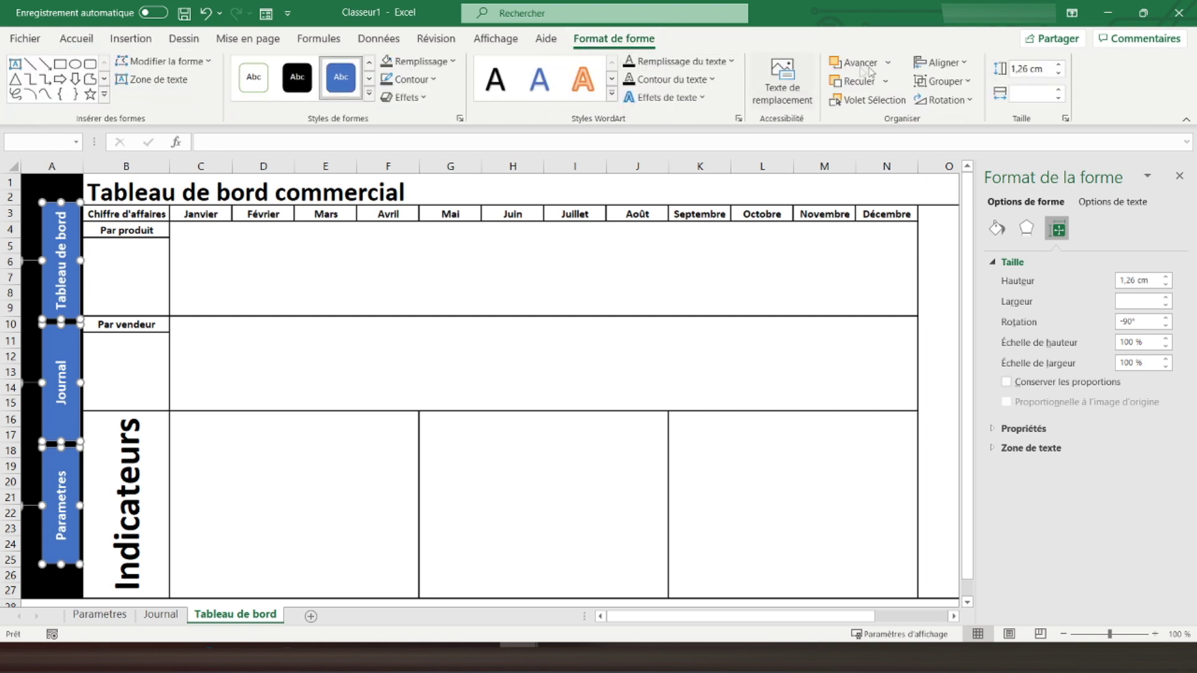
click(949, 63)
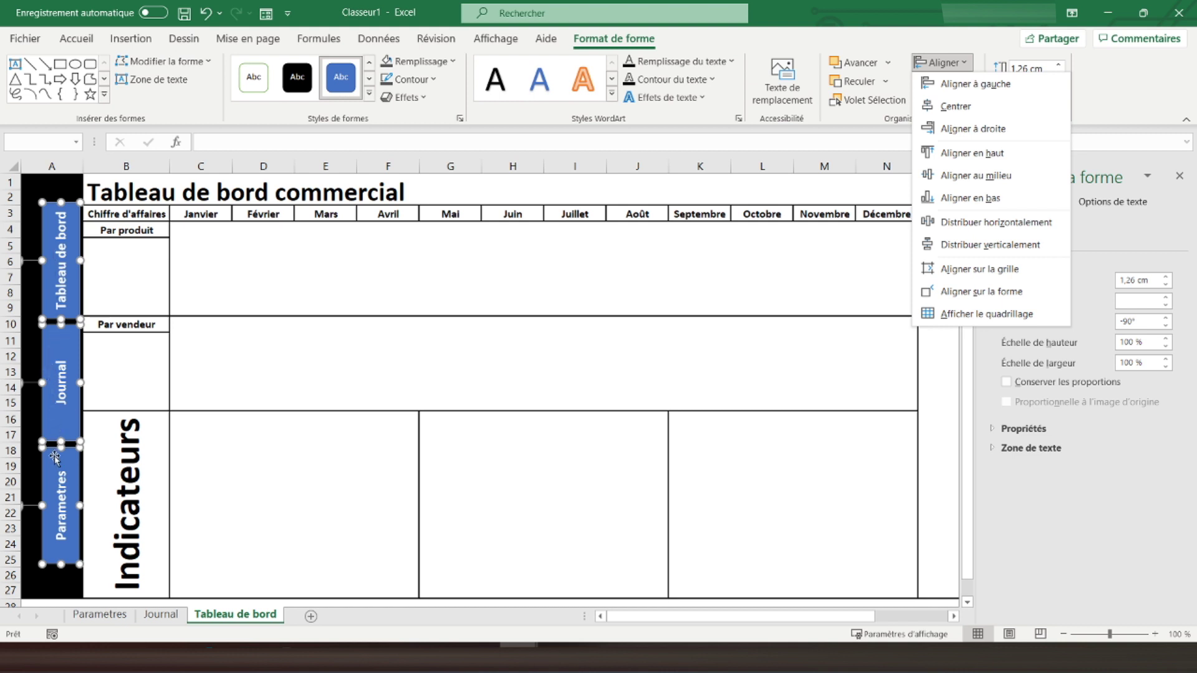
click(956, 106)
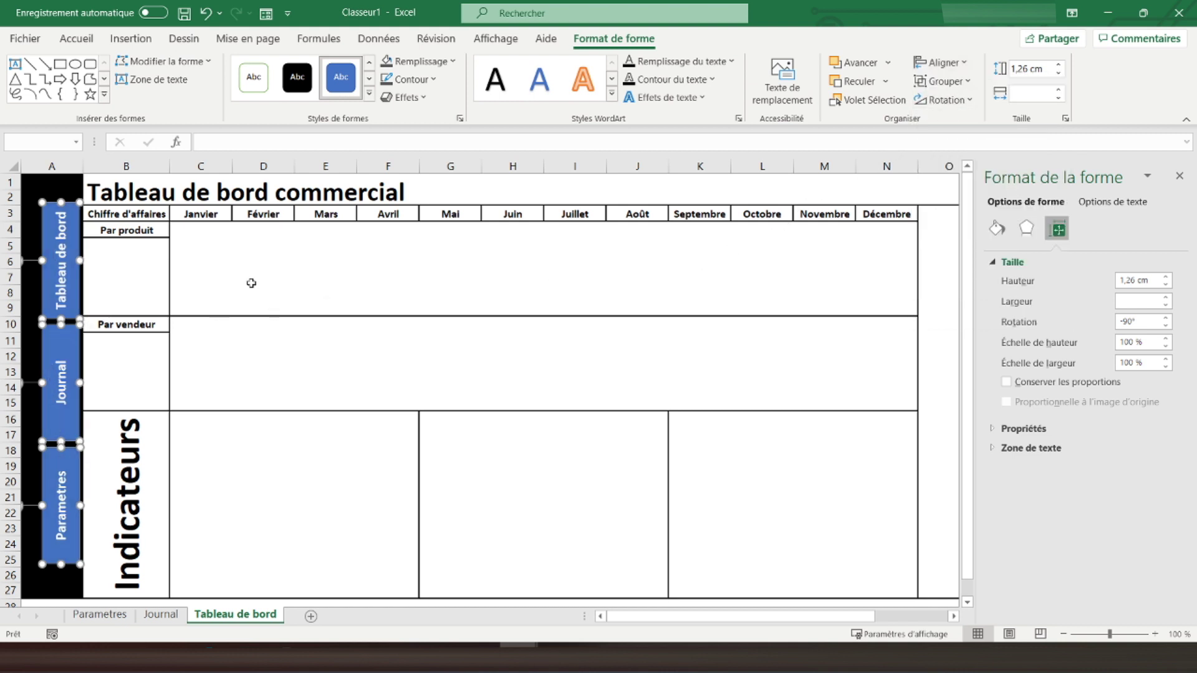
click(938, 62)
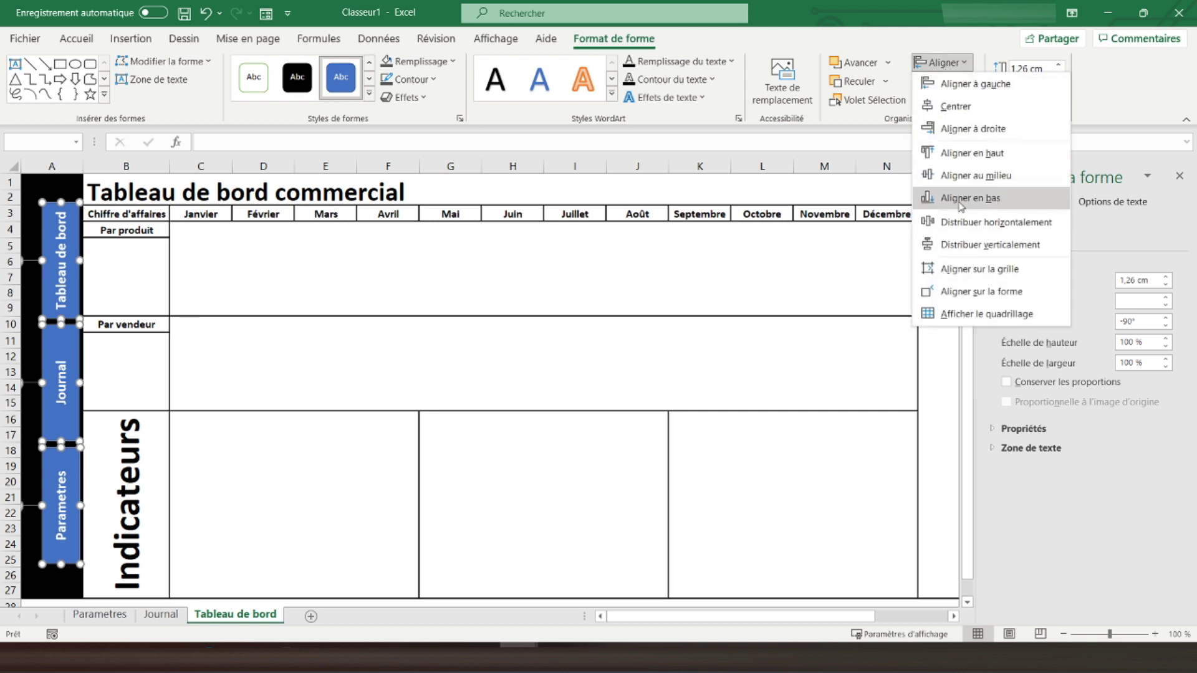
click(990, 244)
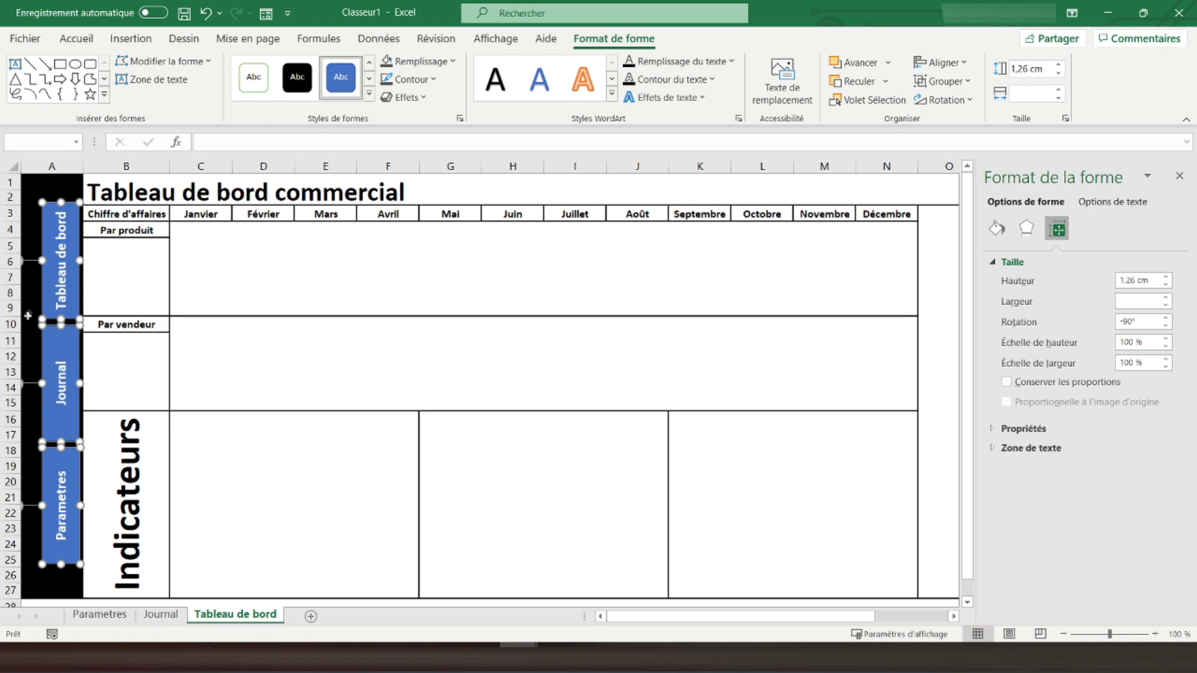
click(29, 311)
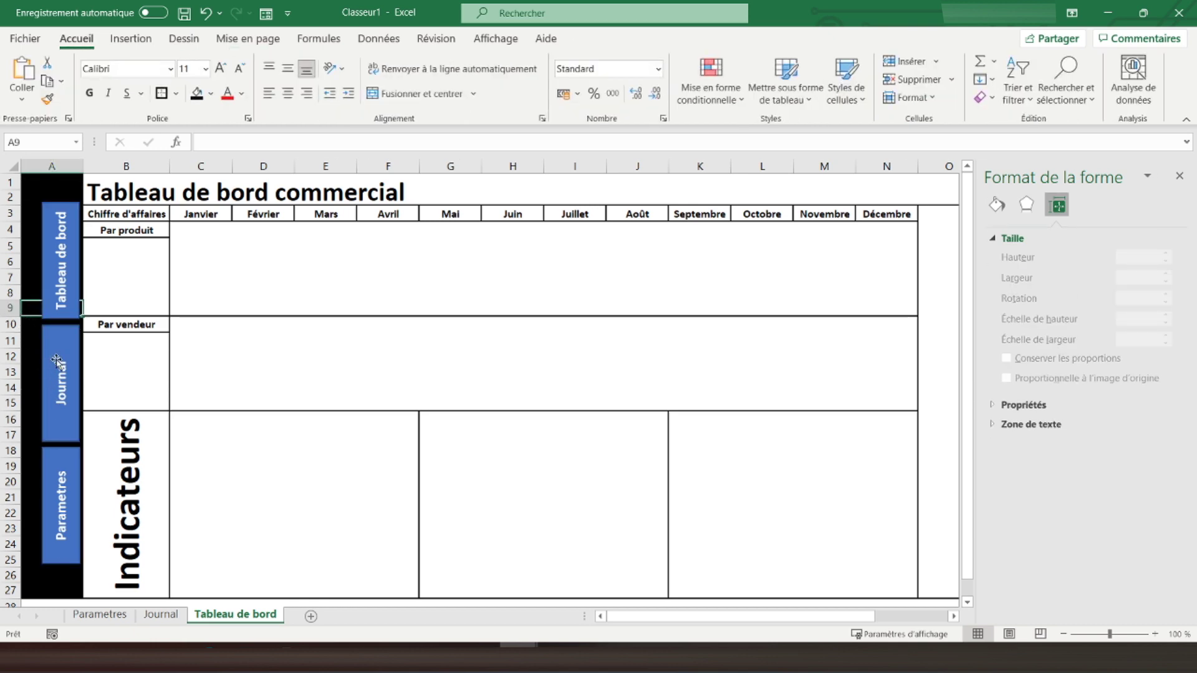
- Give the Journal and Parametres buttons a dark grey fill and dark grey outline
click(55, 353)
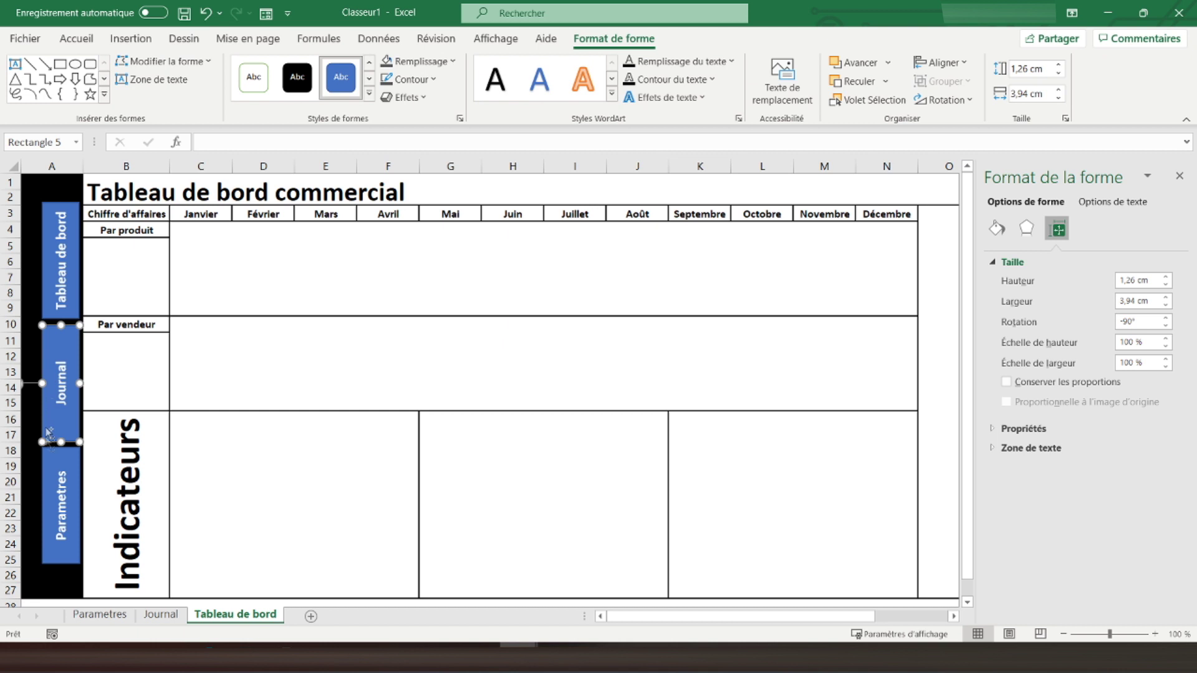
ctrl+click(47, 469)
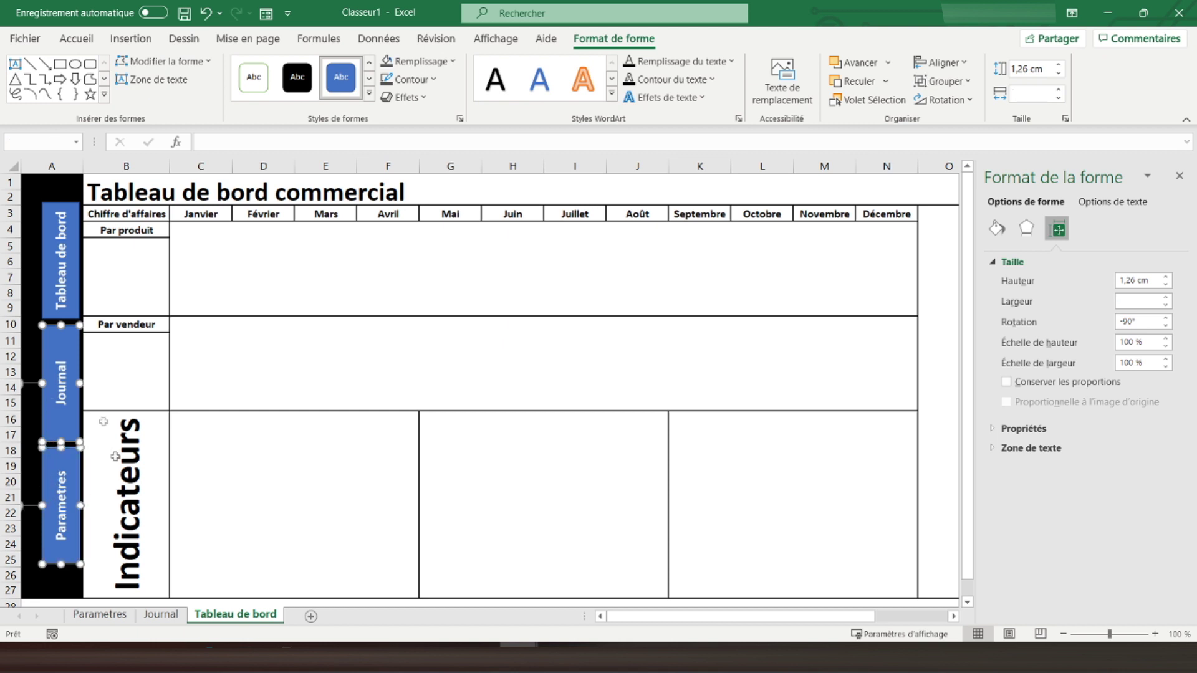
click(418, 61)
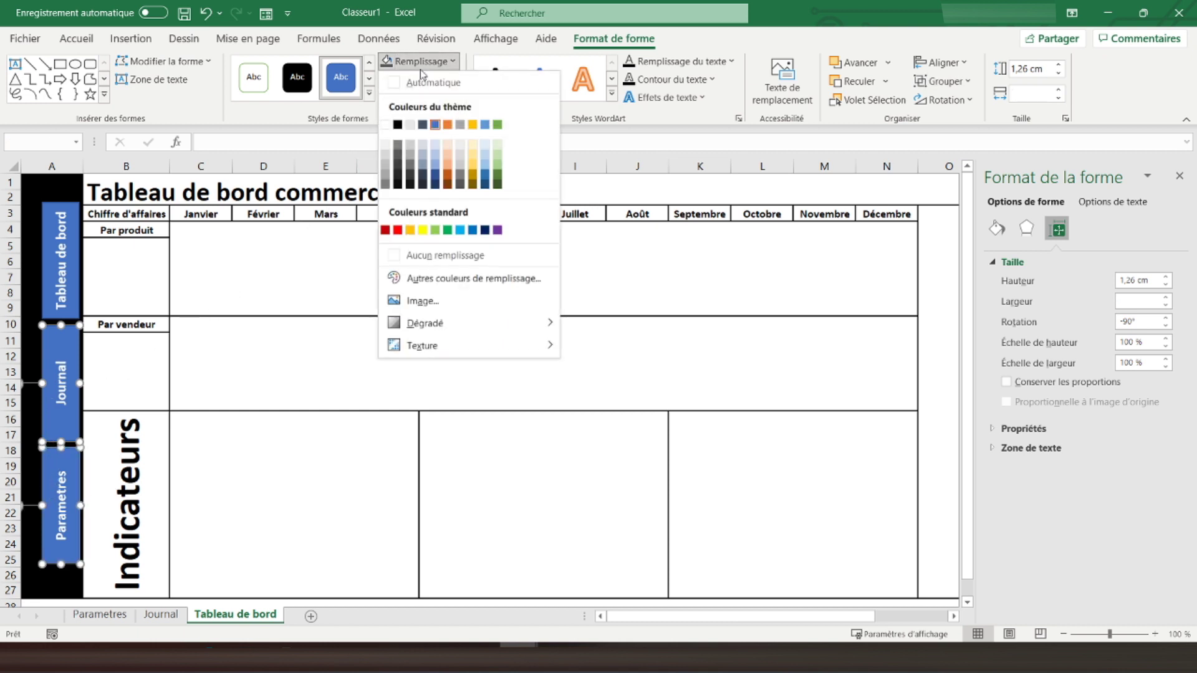
click(397, 170)
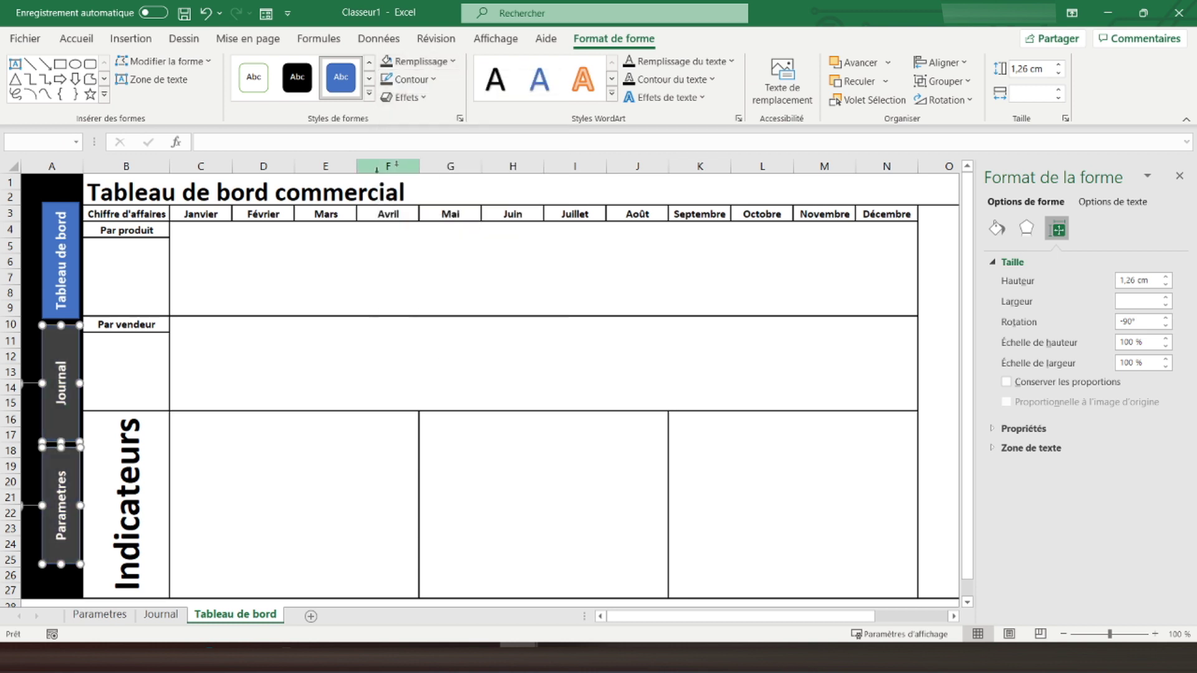
click(412, 79)
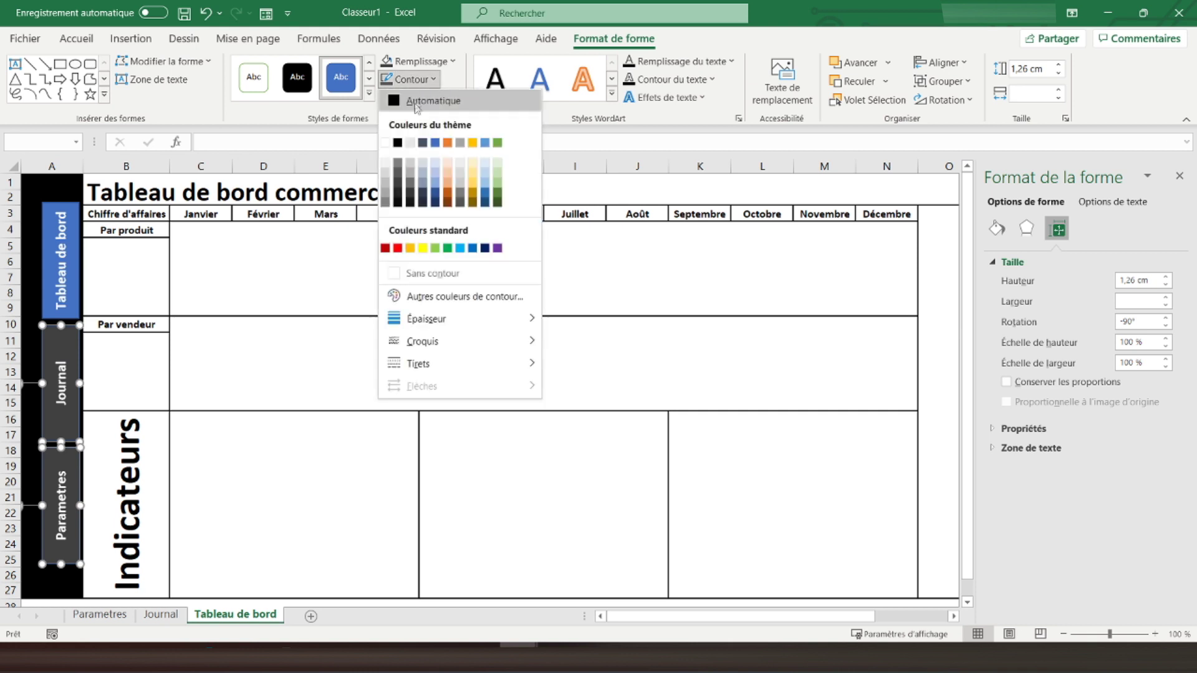
click(397, 180)
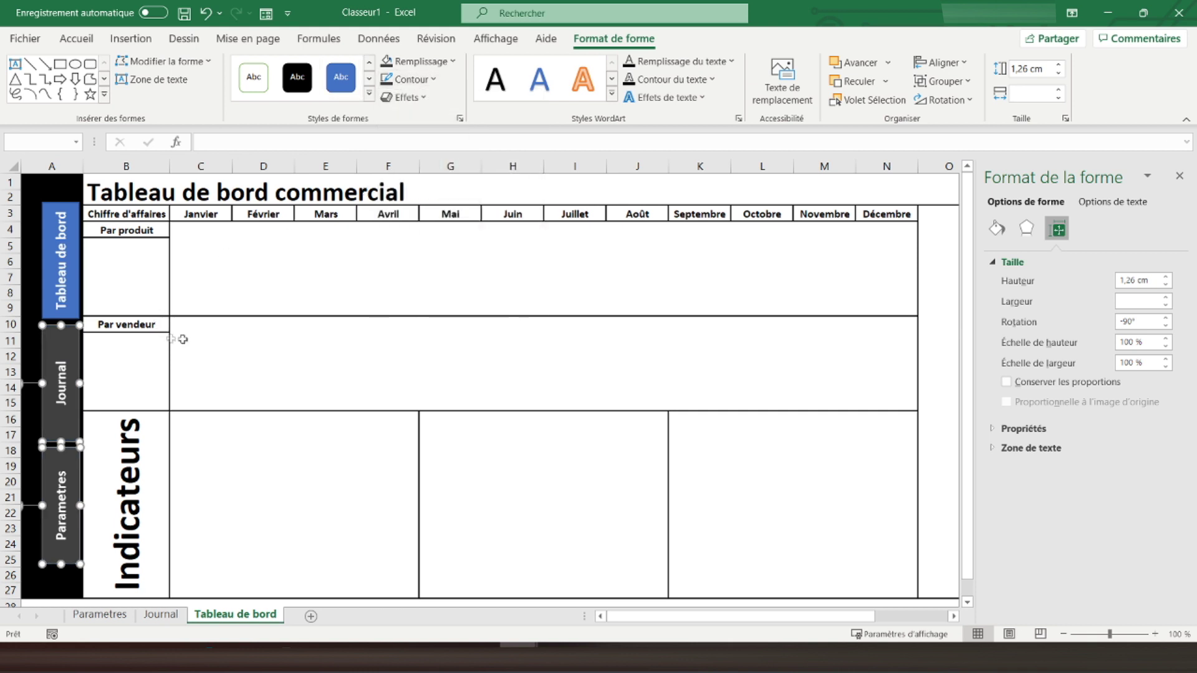
click(42, 180)
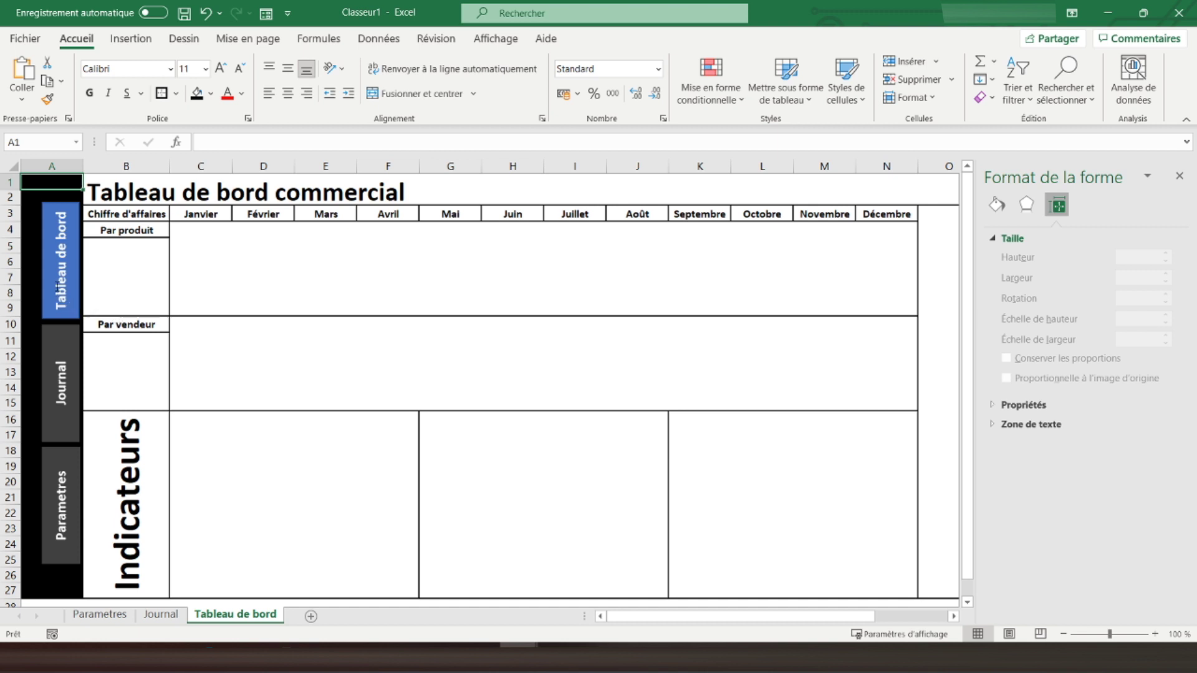
- Hyperlink the Tableau de bord button to the Tableau de bord sheet
click(48, 274)
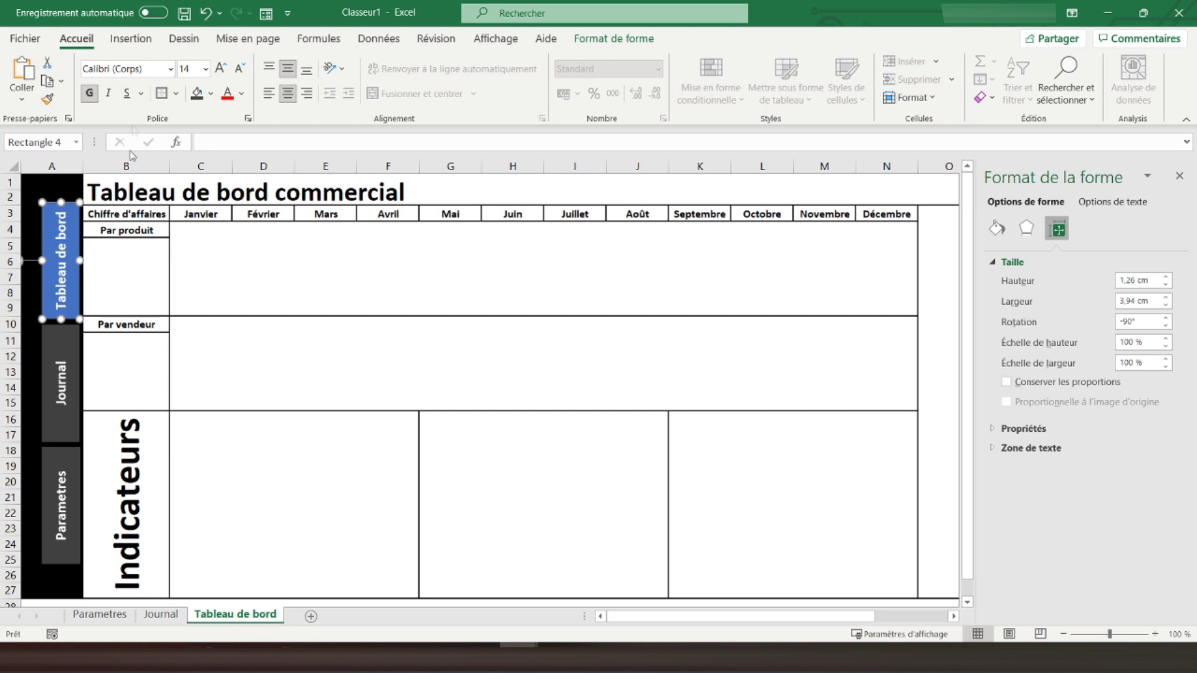
click(131, 39)
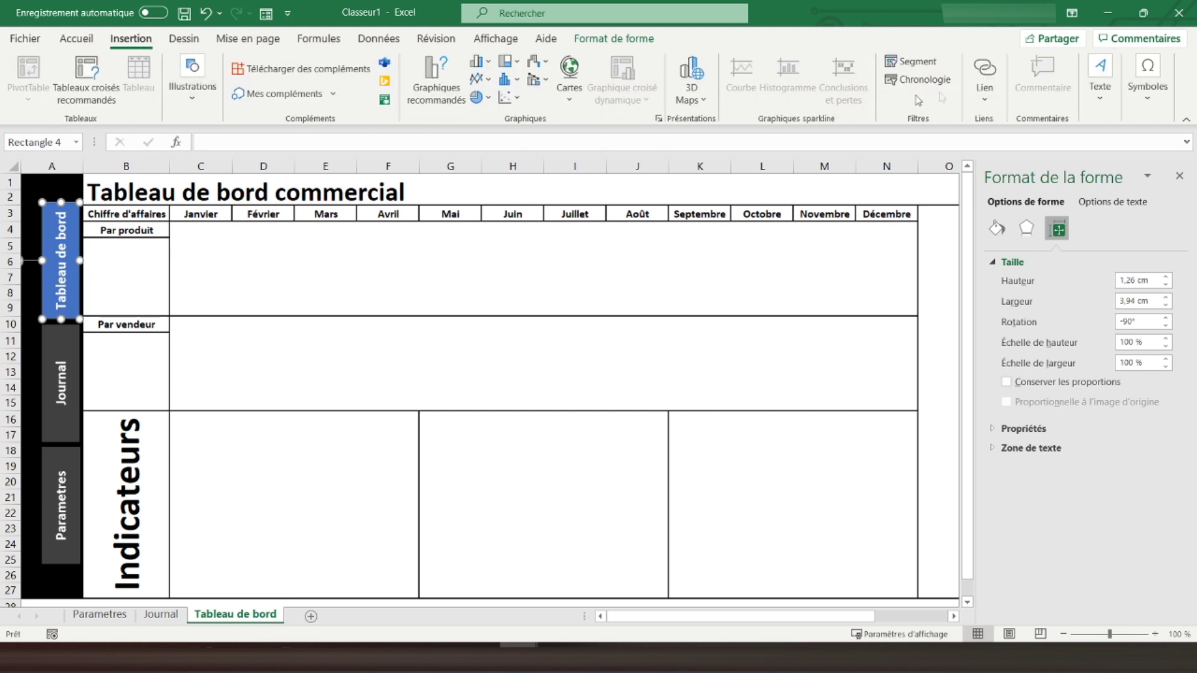
click(984, 93)
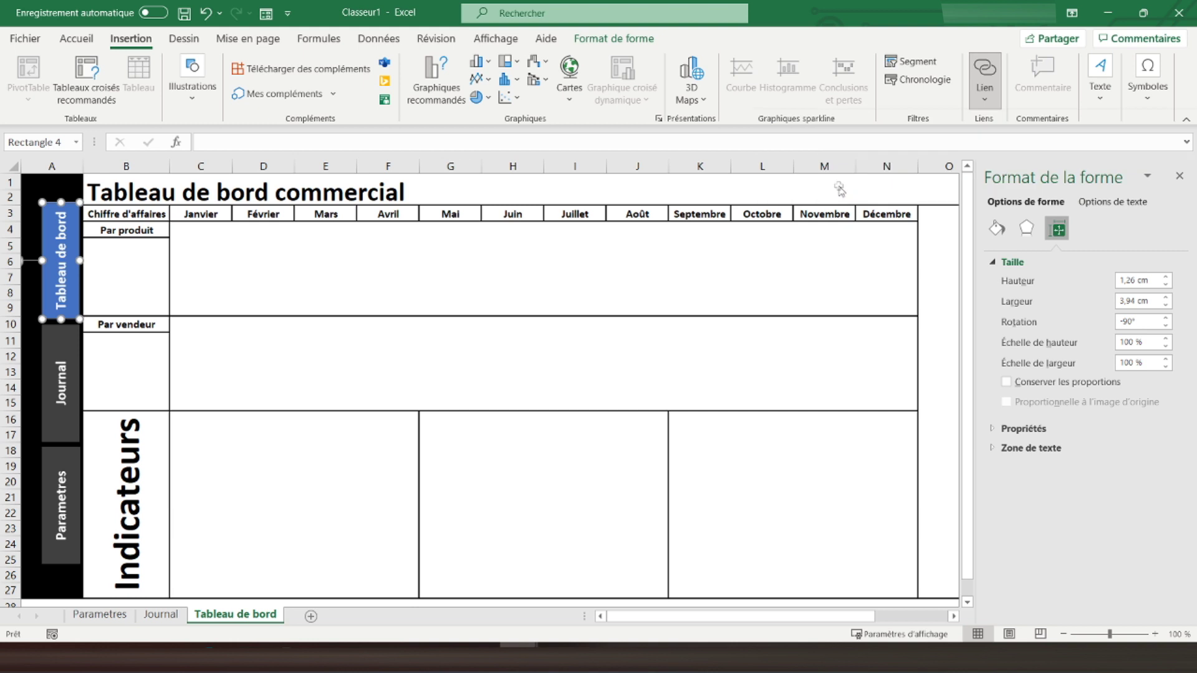
click(812, 184)
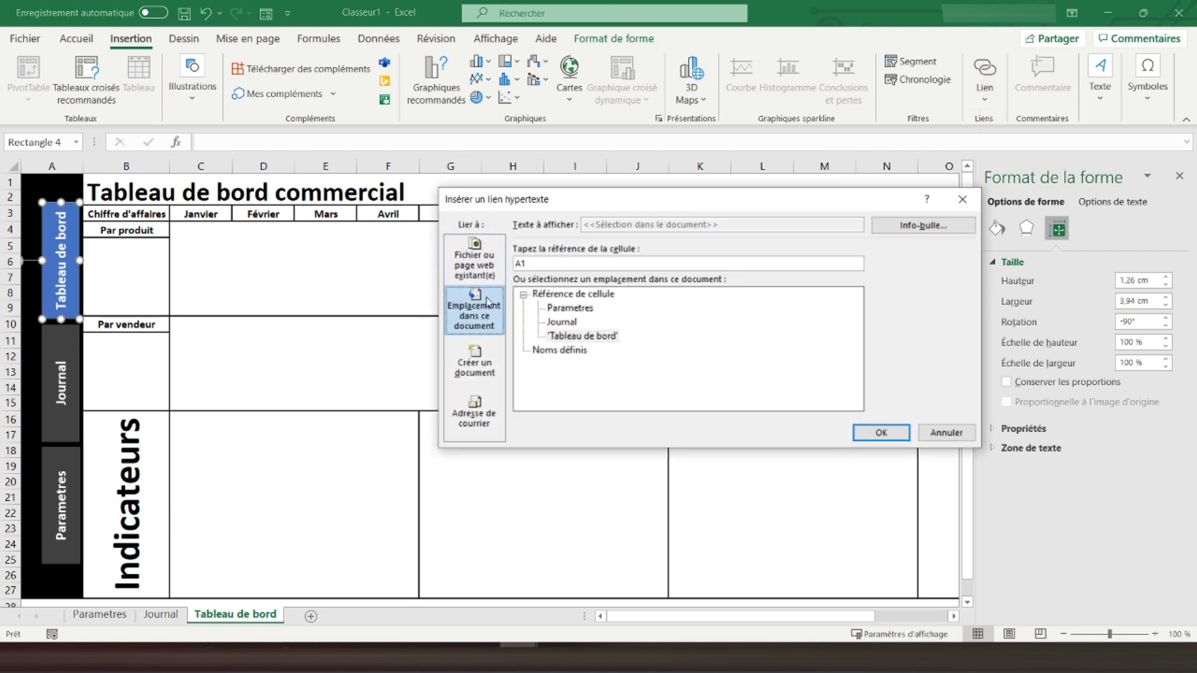
click(592, 337)
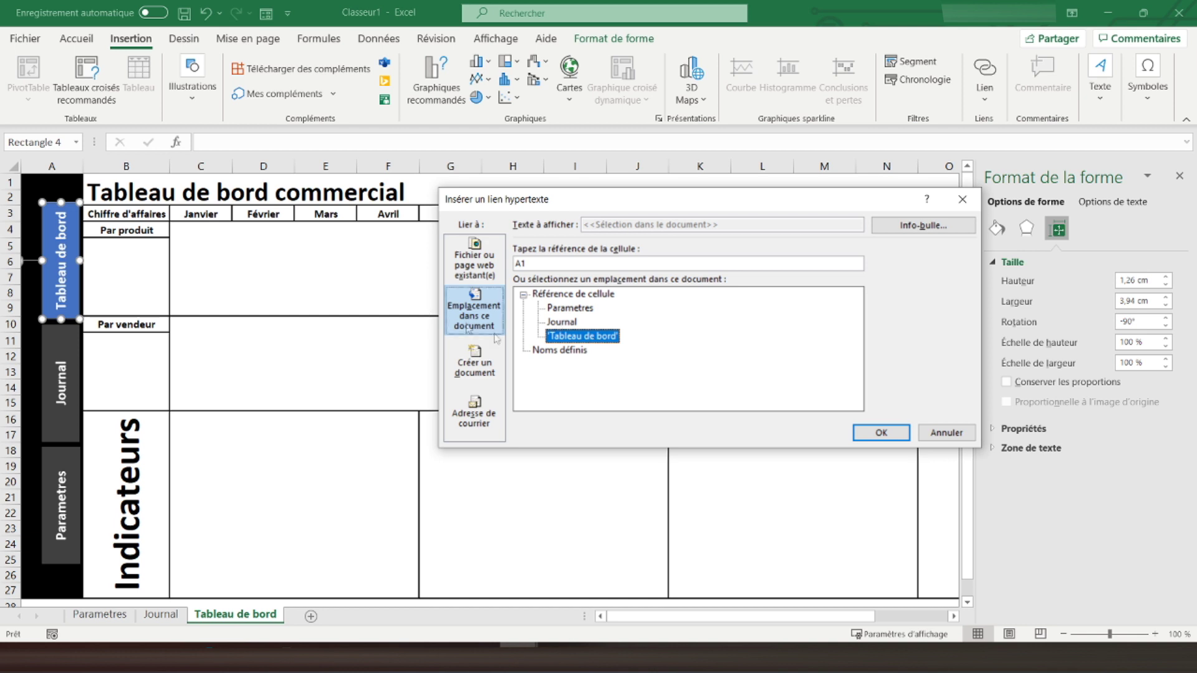
click(879, 433)
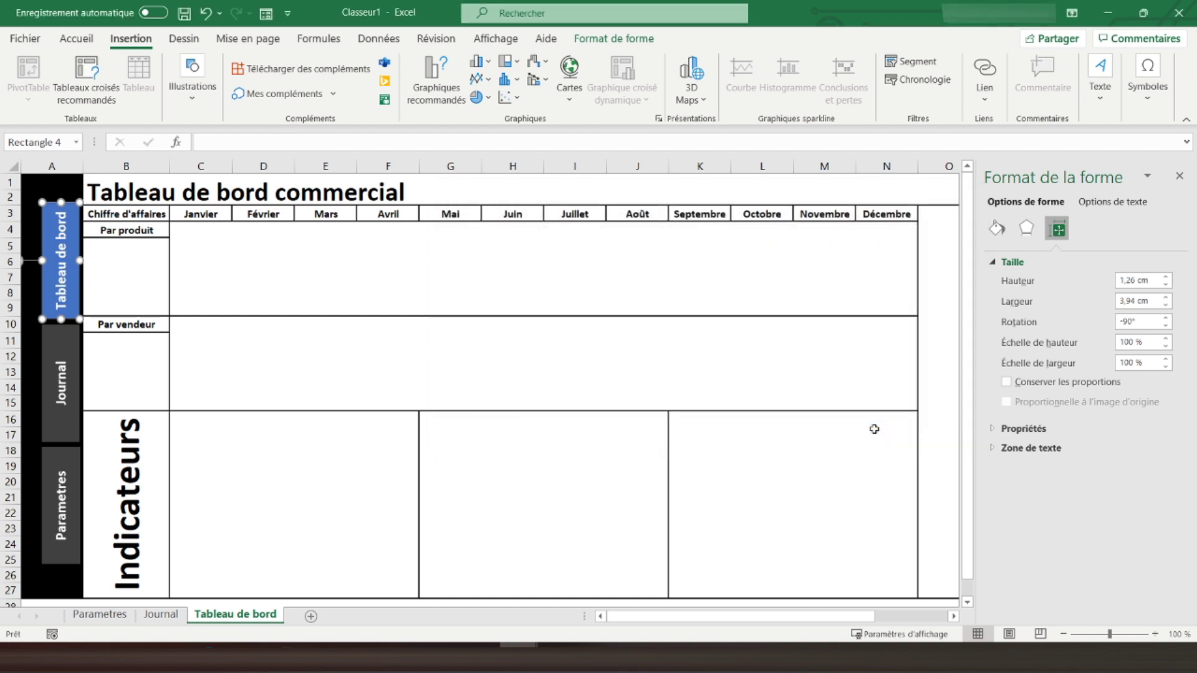
- Hyperlink the Journal button to the Journal sheet
click(51, 347)
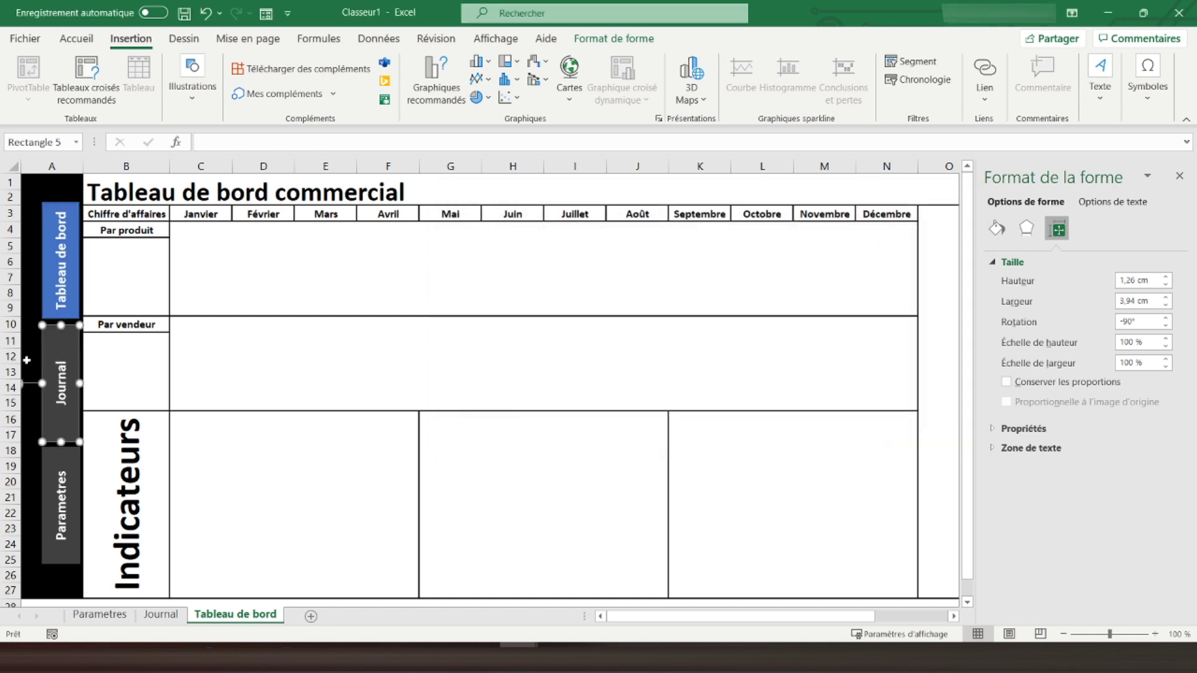
click(986, 94)
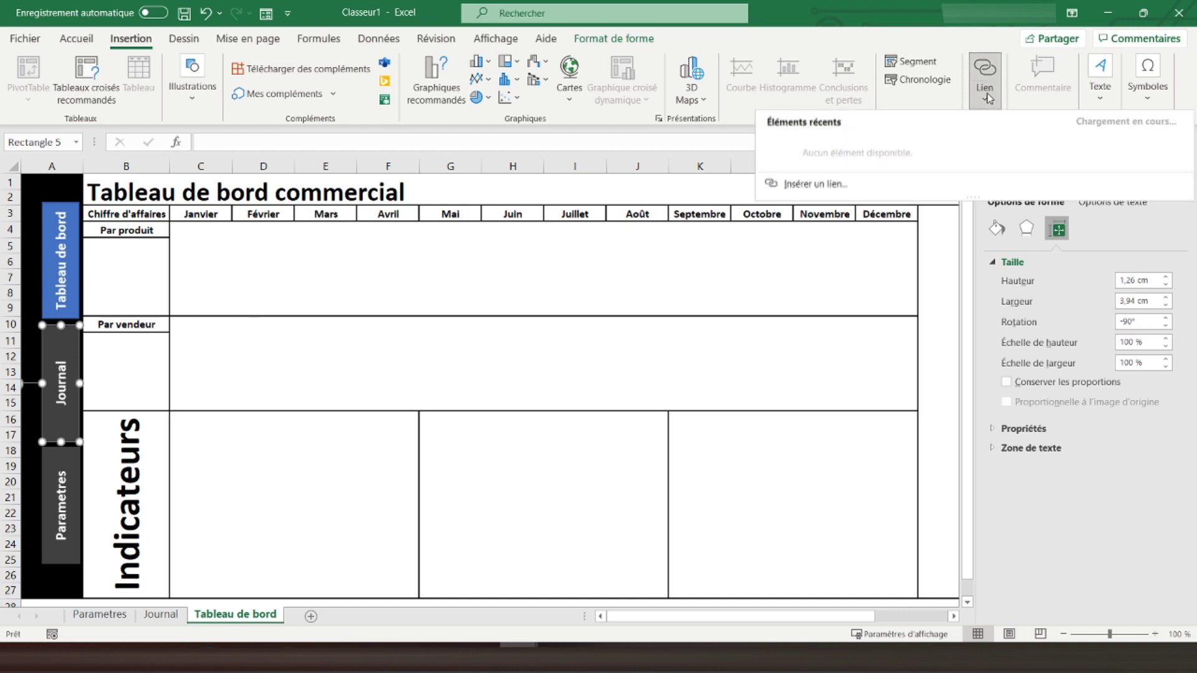
click(816, 184)
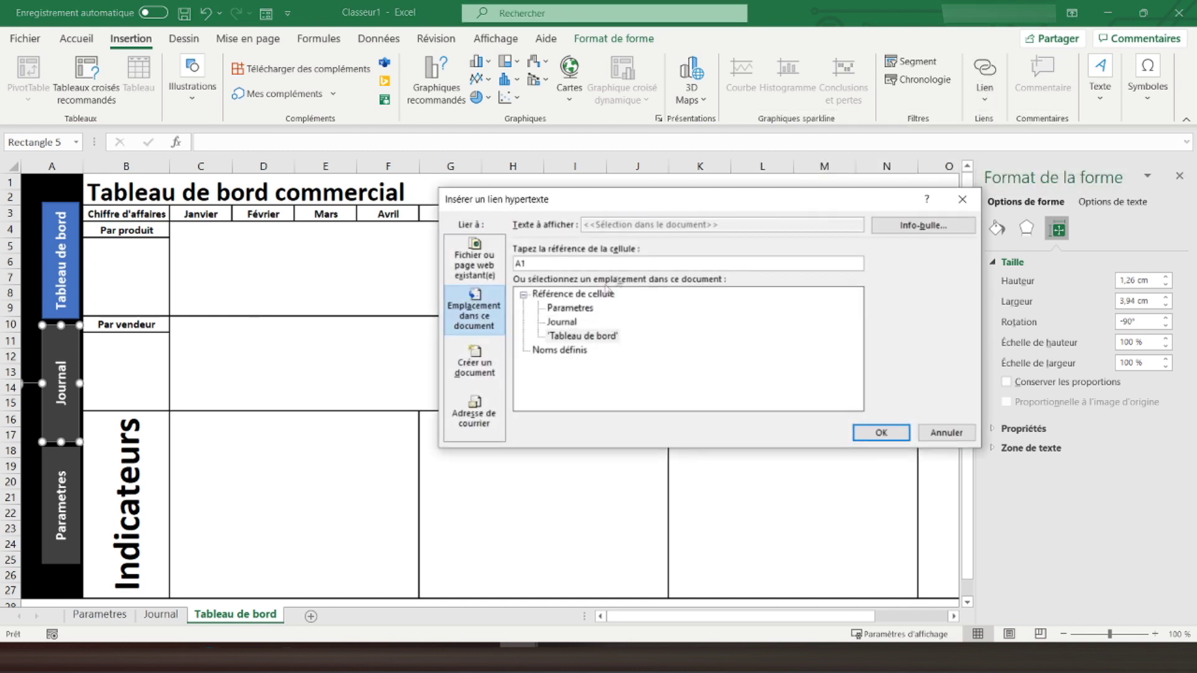
click(565, 322)
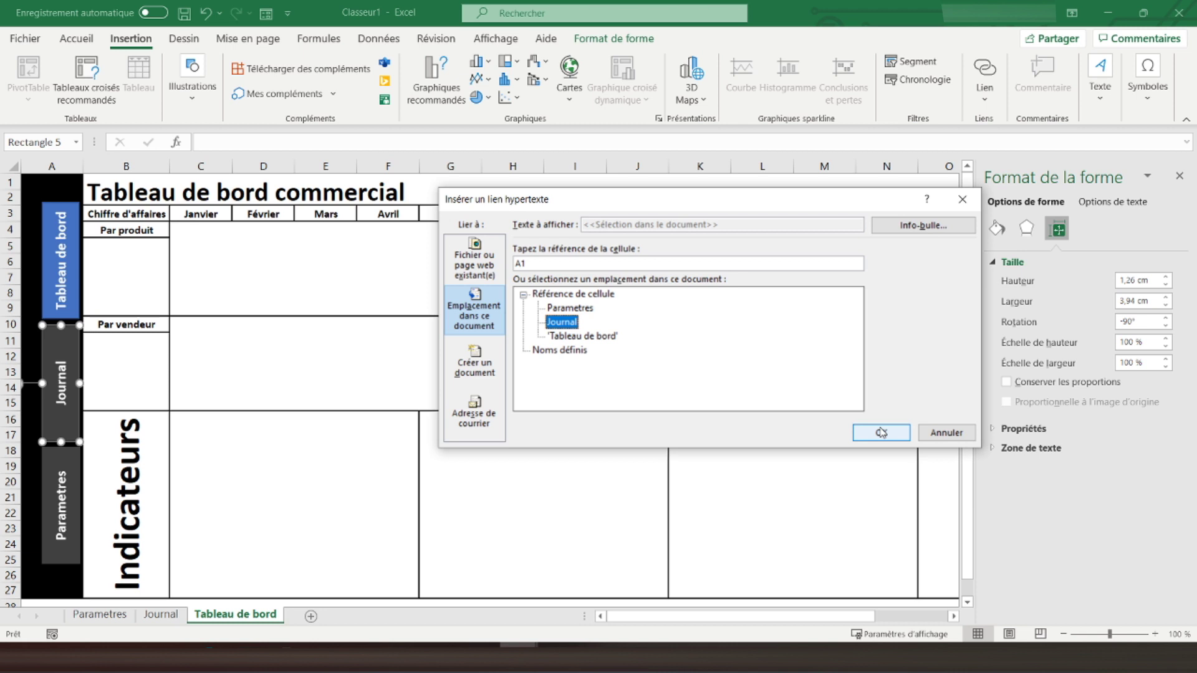
click(881, 432)
- Hyperlink the Parametres button to the Parametres sheet
click(58, 470)
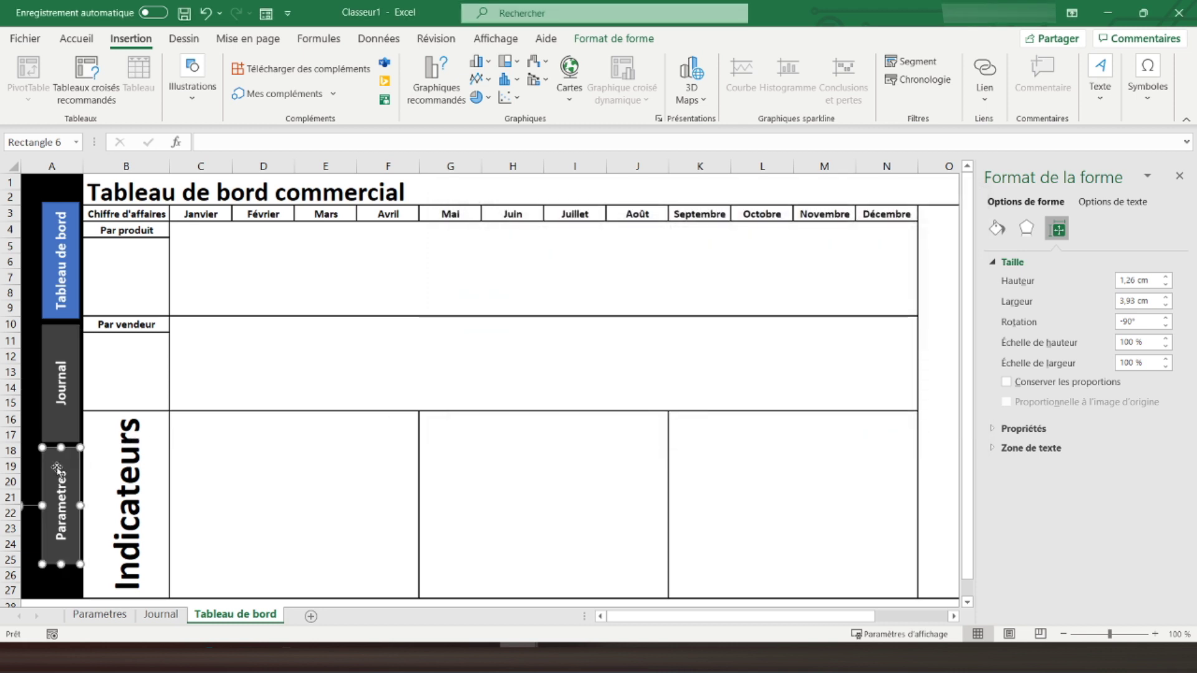
click(986, 99)
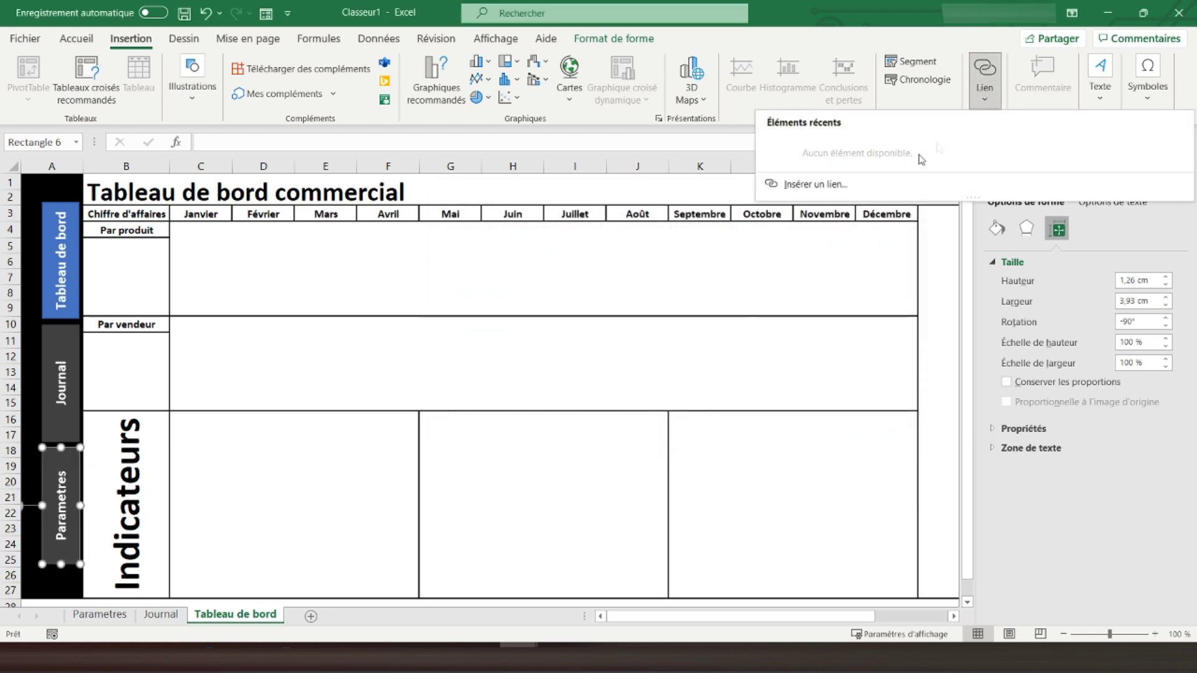
click(856, 187)
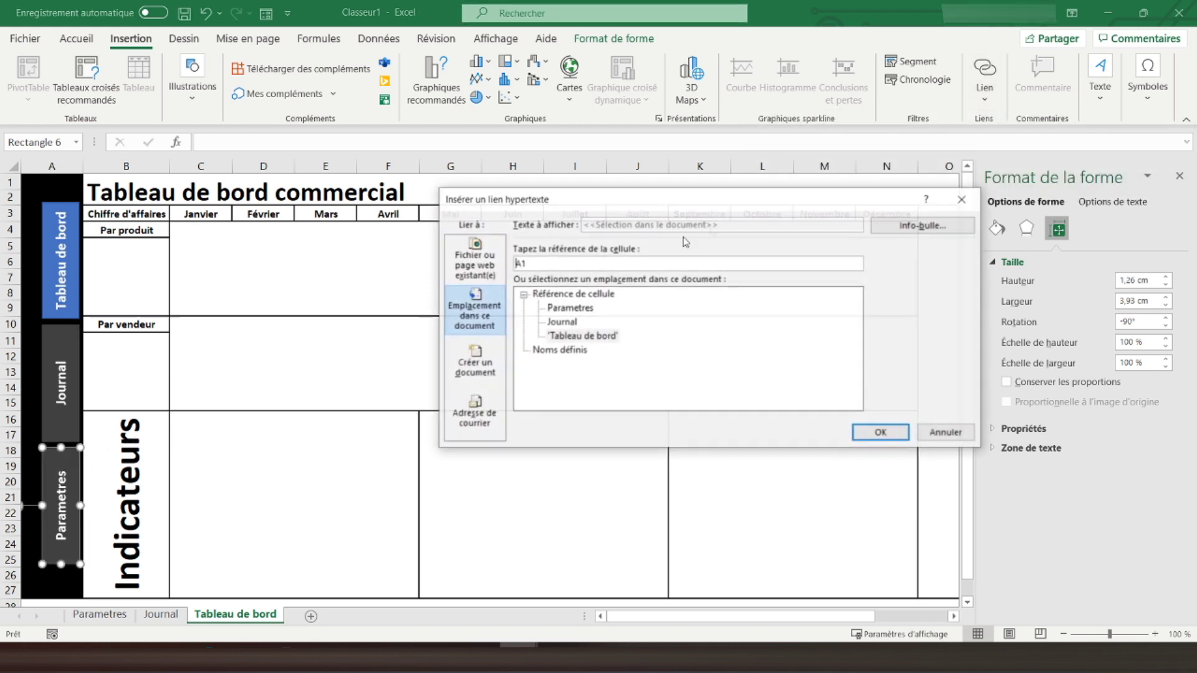
click(563, 309)
click(885, 434)
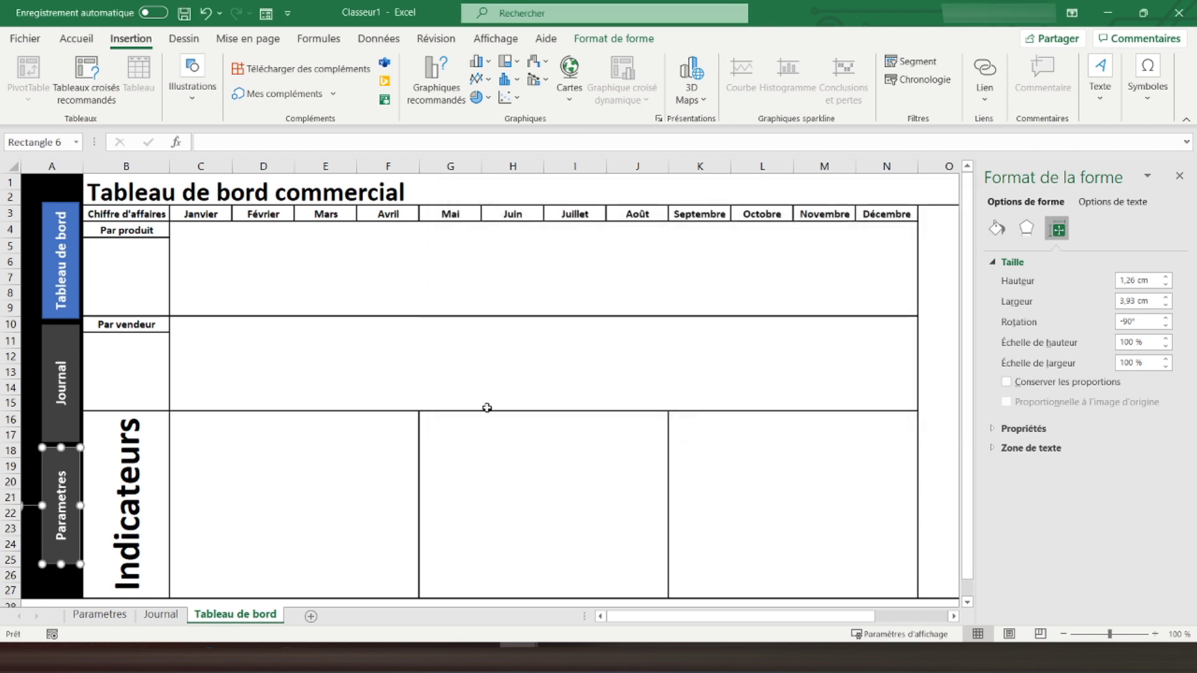
click(32, 179)
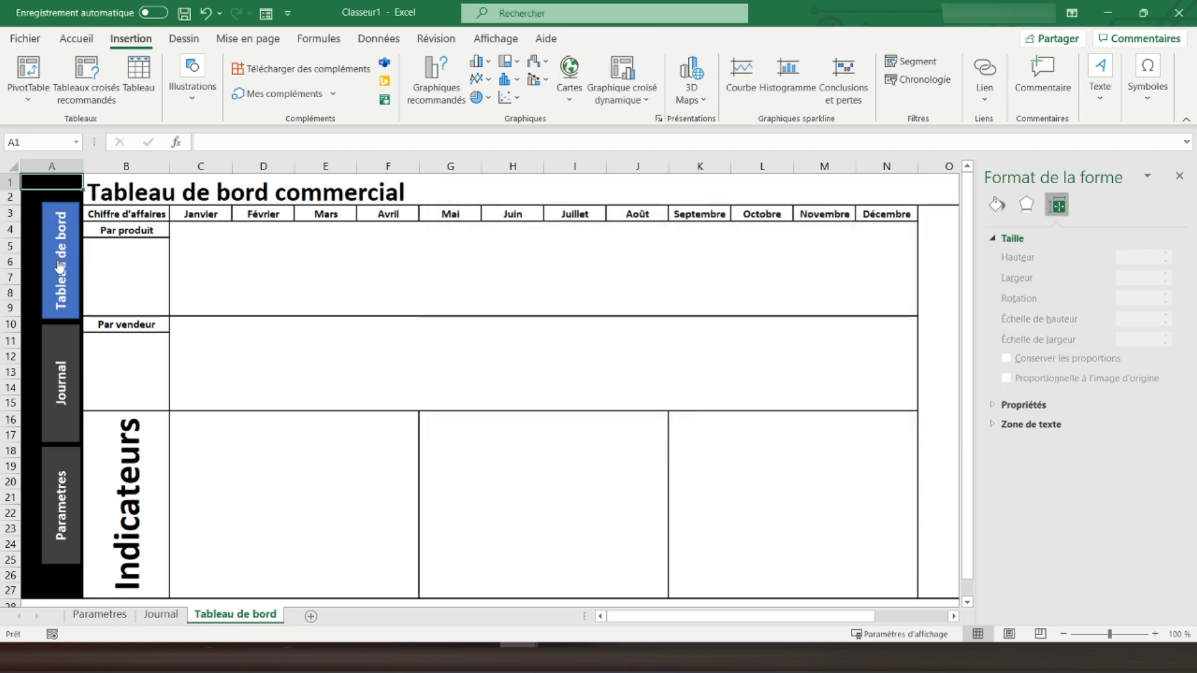
- Test the Journal and Parametres buttons, returning to Tableau de bord each time
click(432, 268)
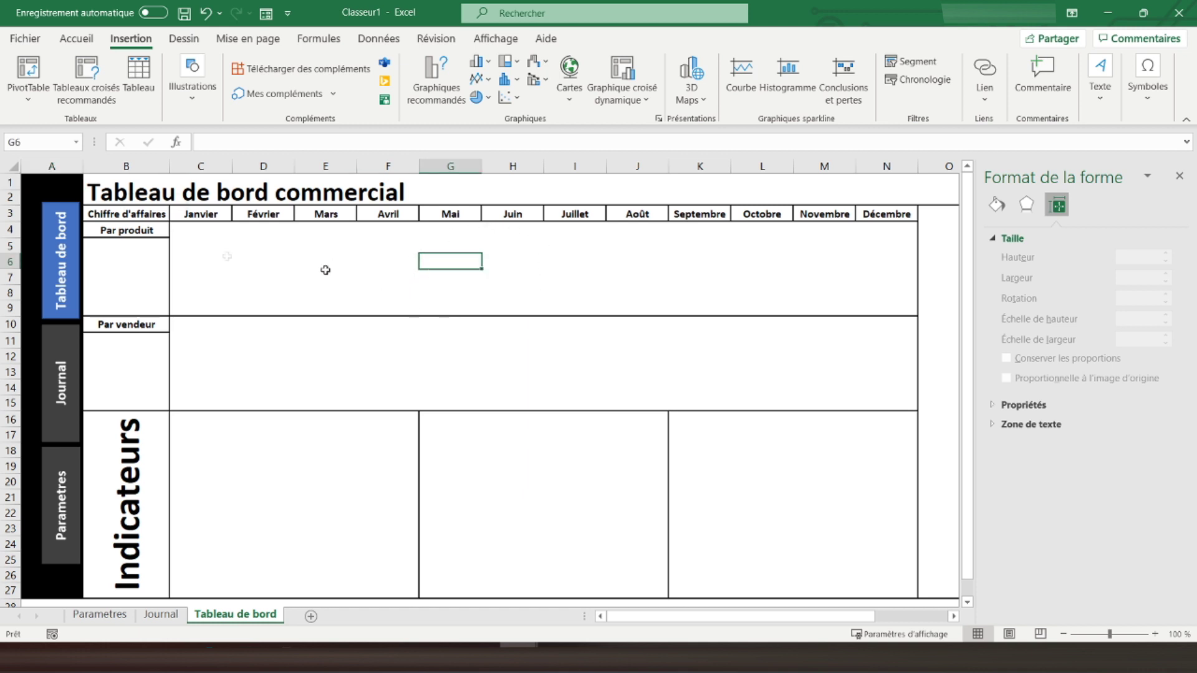
click(37, 183)
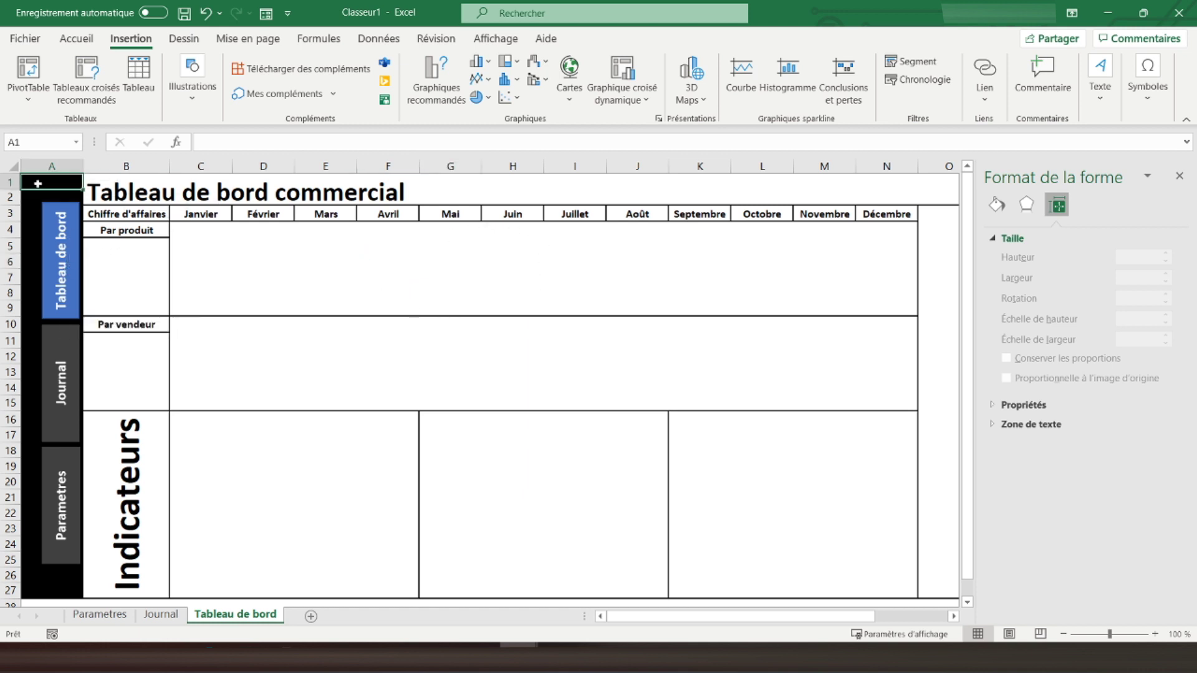
click(65, 352)
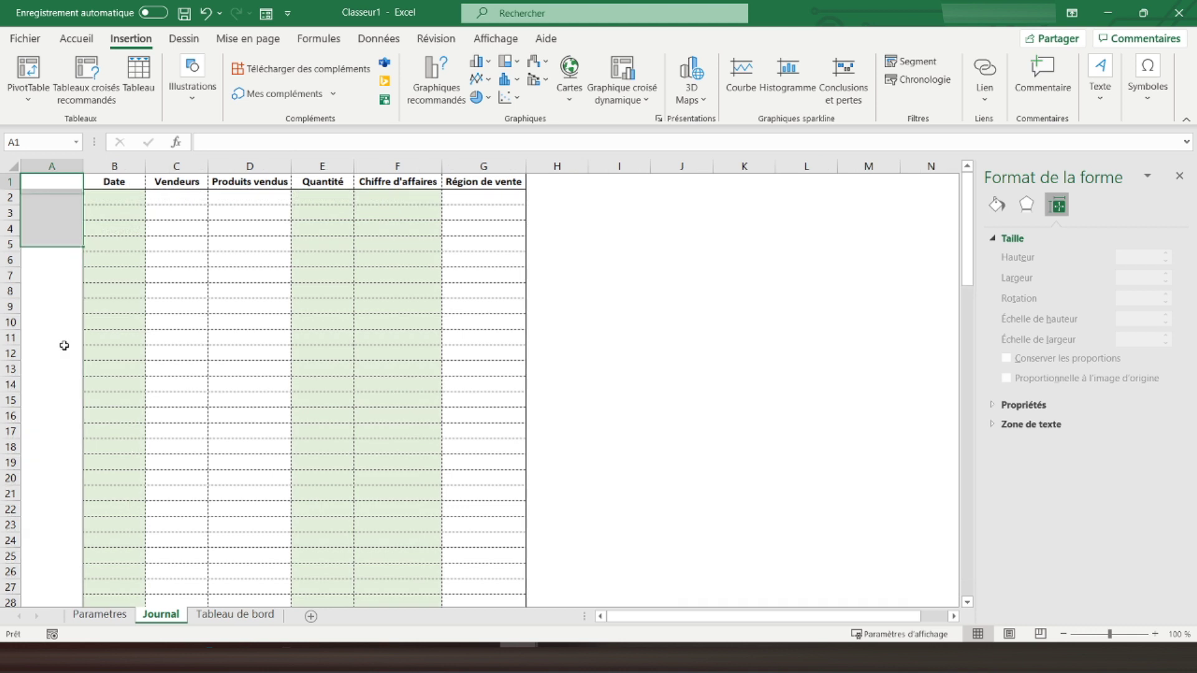
click(100, 618)
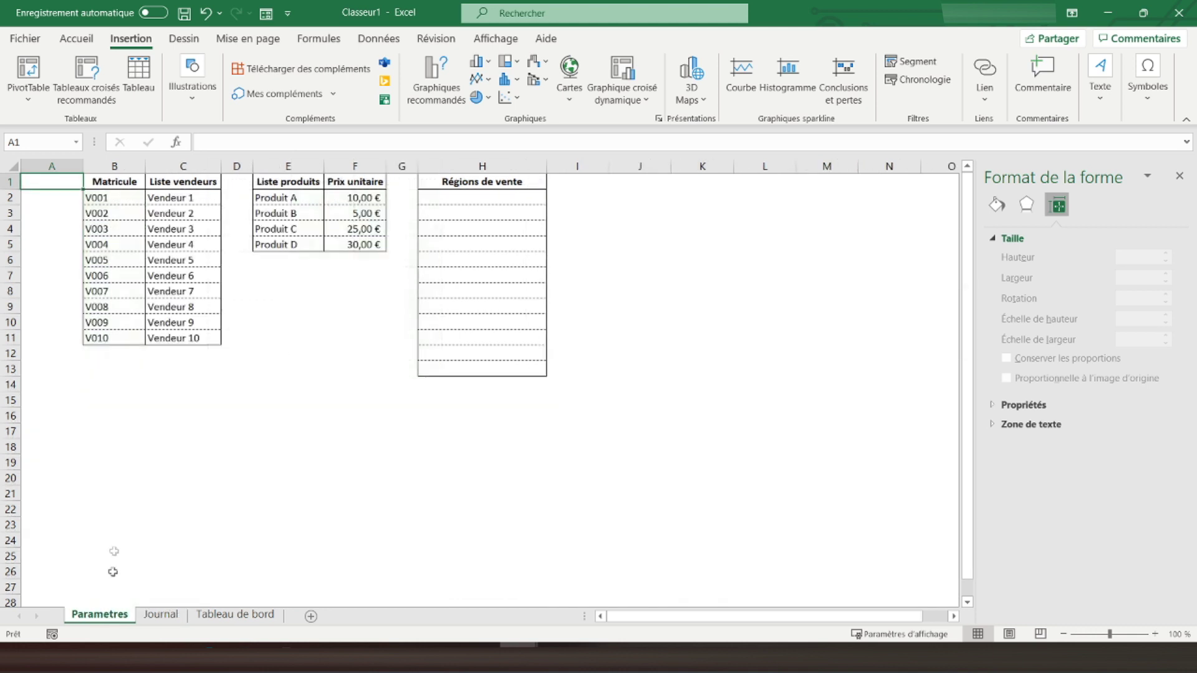
click(243, 613)
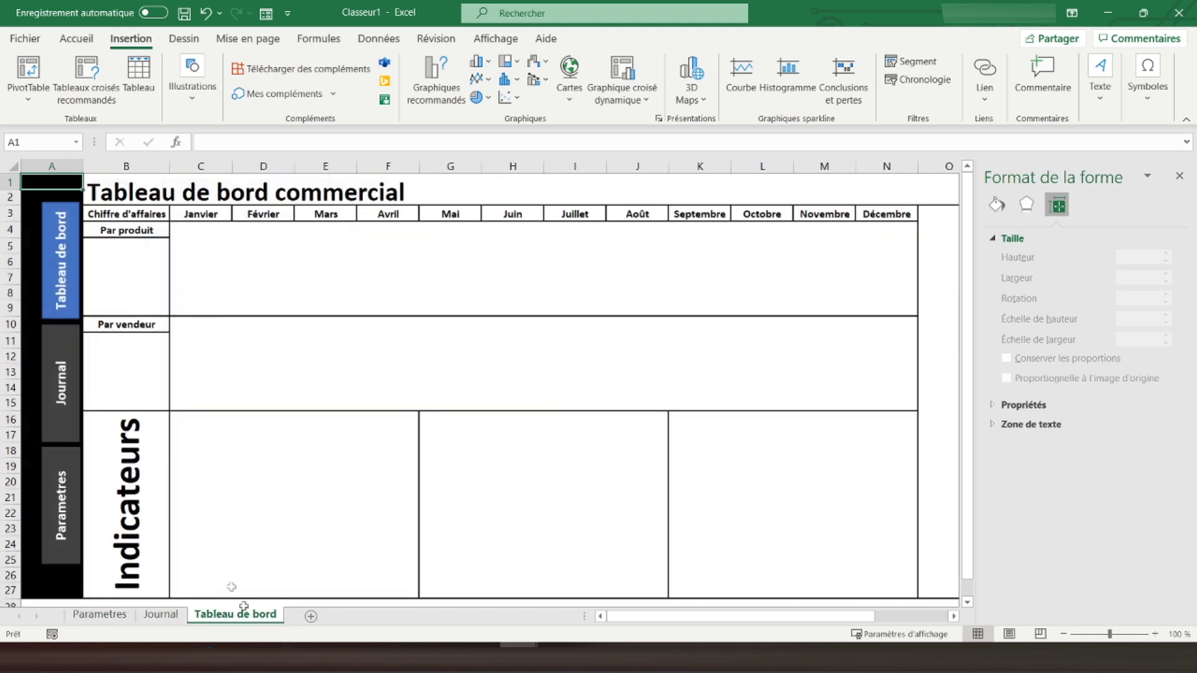
click(61, 518)
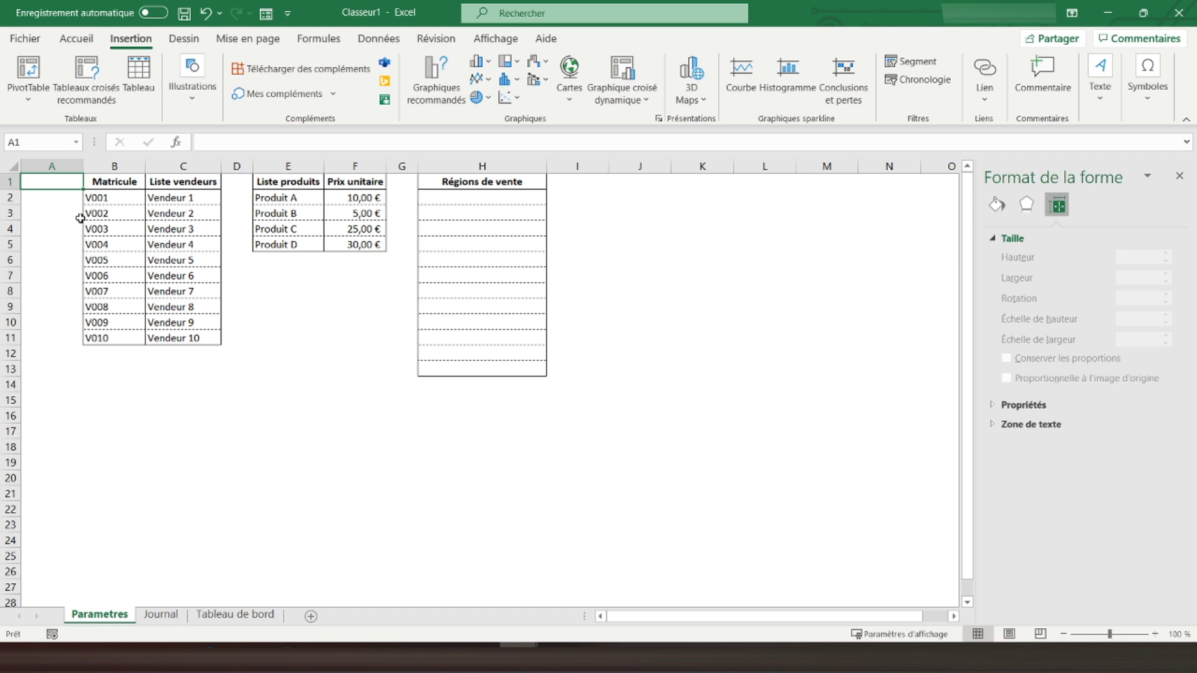
click(237, 618)
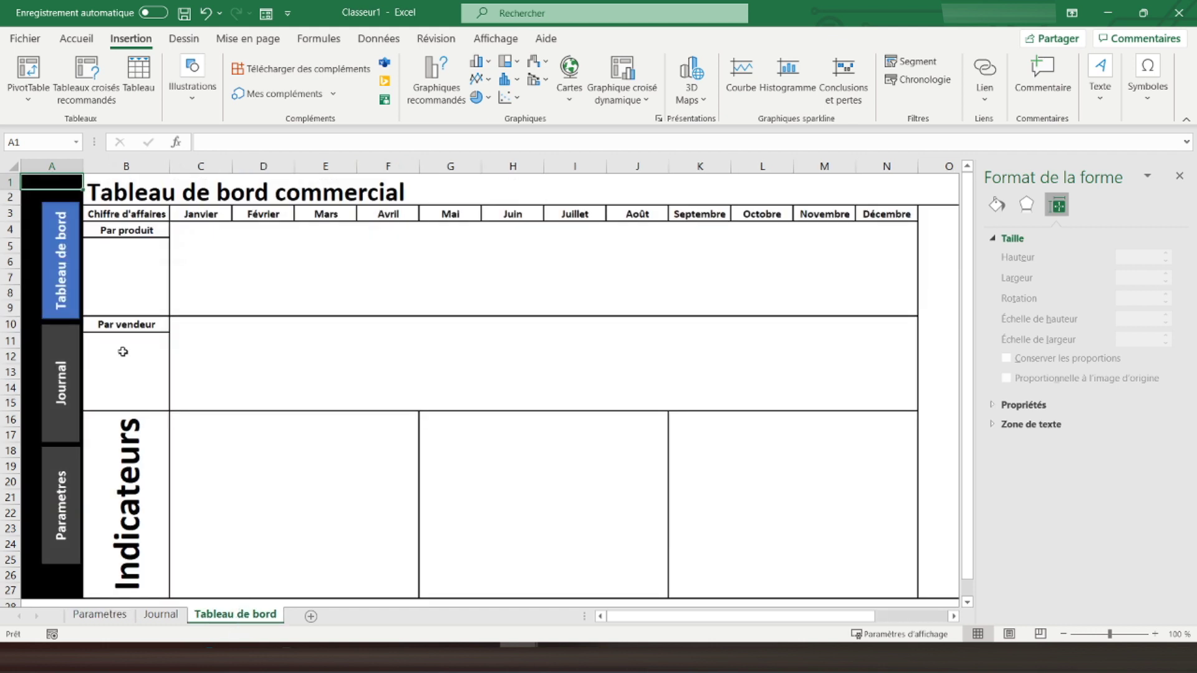
- Copy the whole of column A with the navigation buttons
click(58, 168)
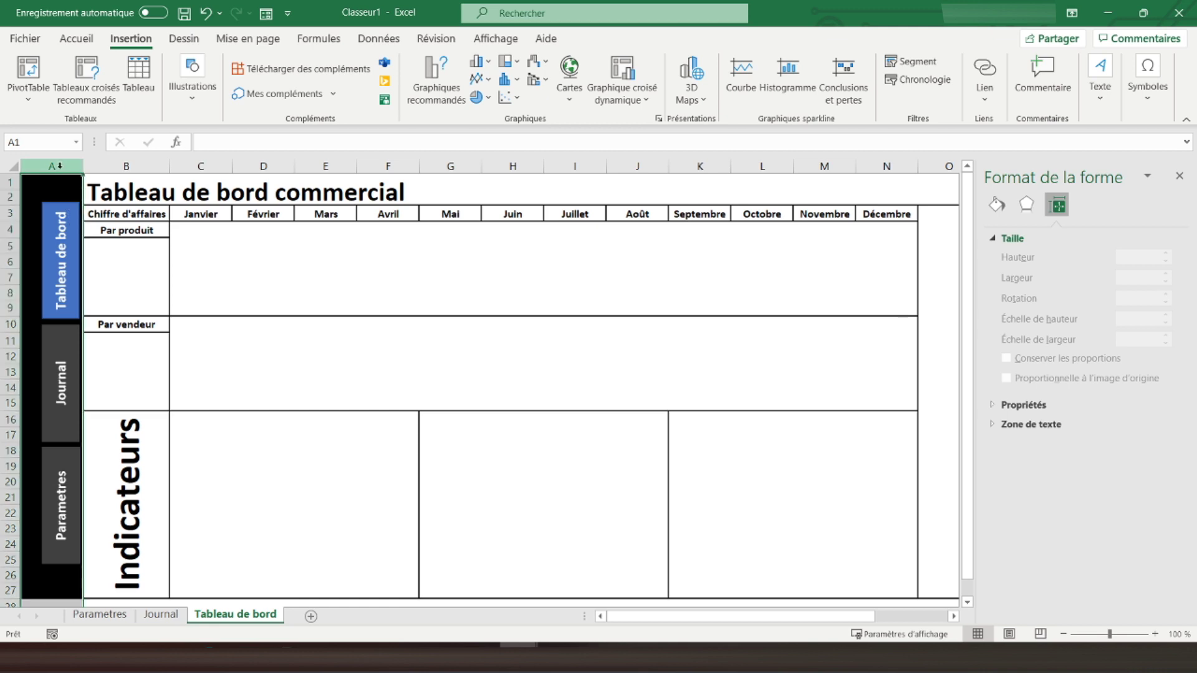
right_click(59, 166)
click(99, 201)
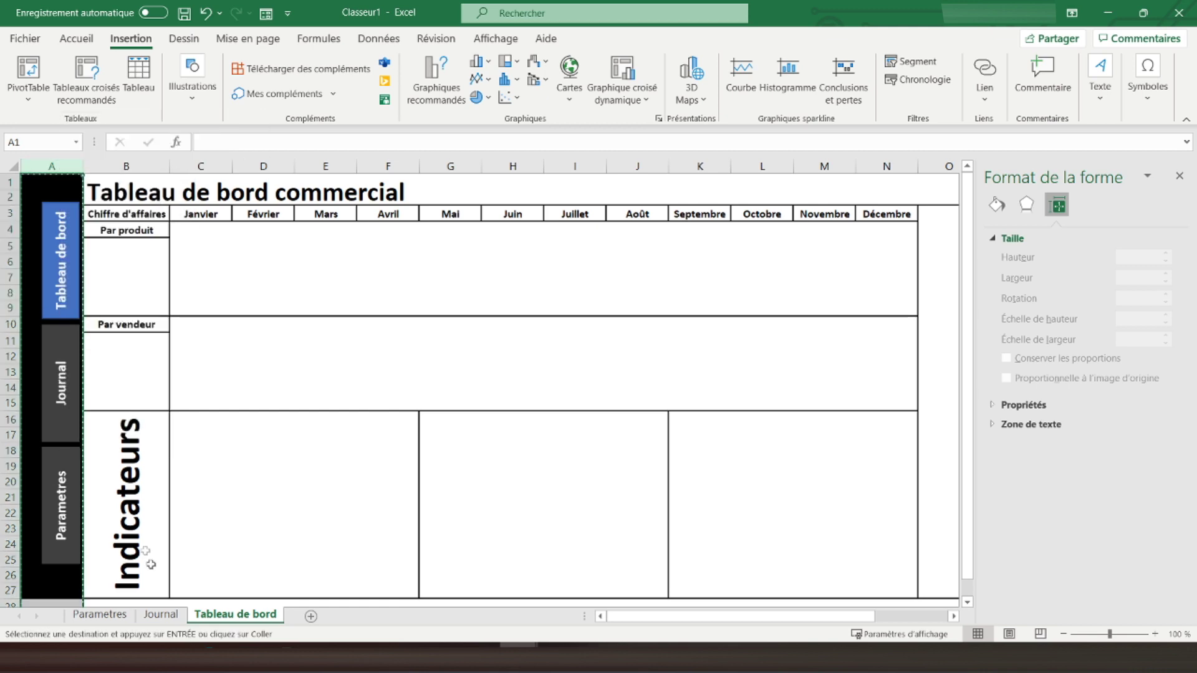
- Paste the black navigation column into column A of the Journal sheet
click(161, 614)
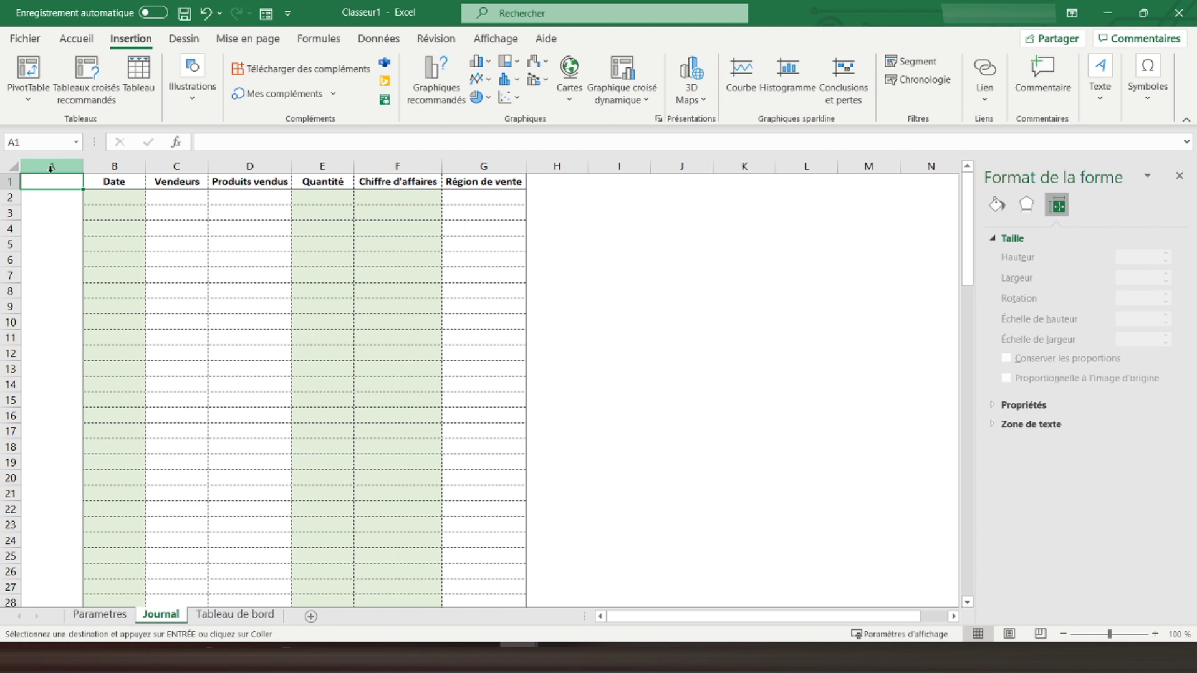
click(51, 168)
right_click(51, 168)
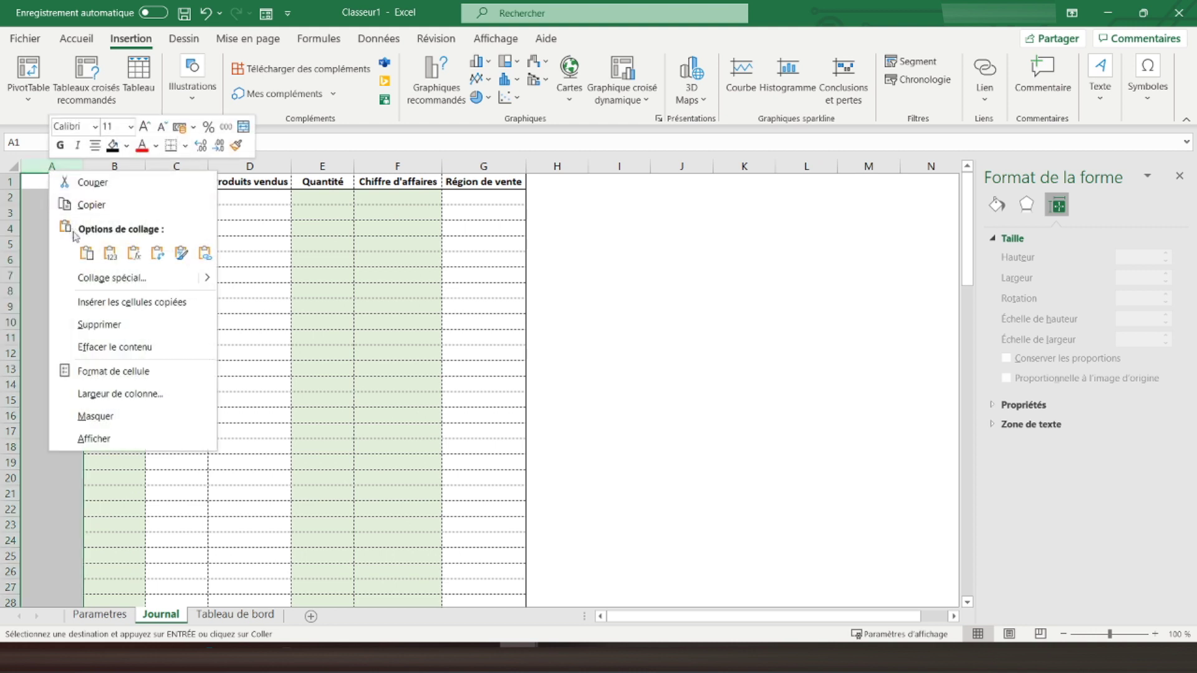
click(86, 253)
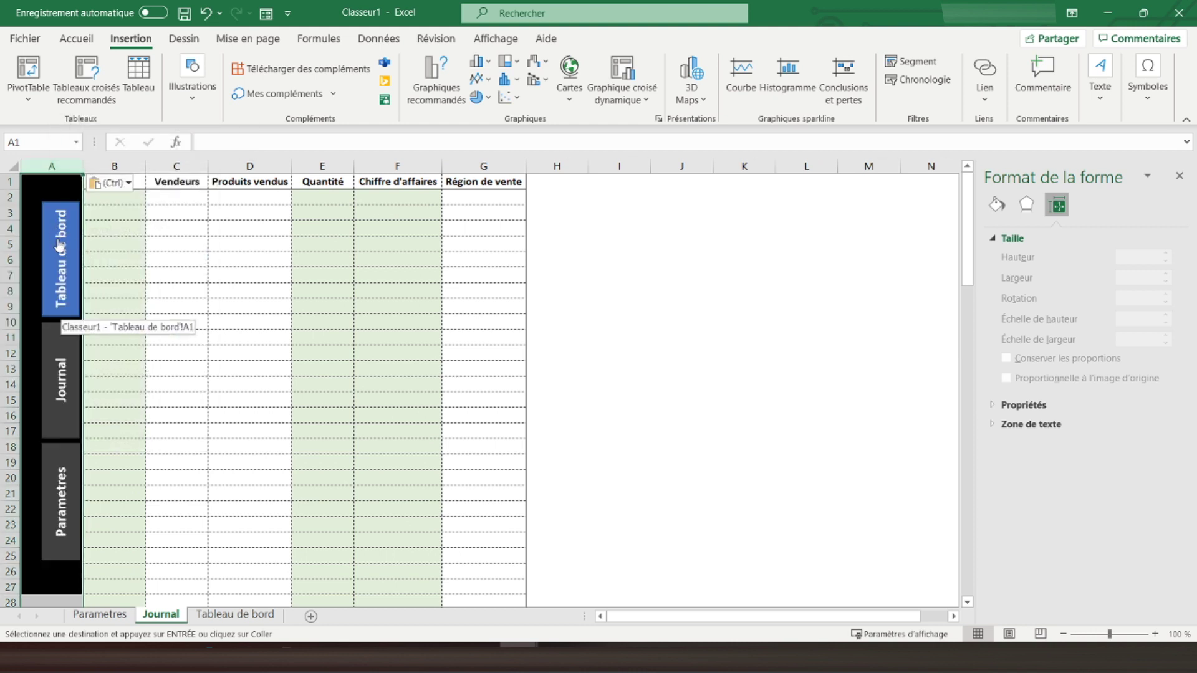
- Test the pasted Tableau de bord and Journal button links on the Journal sheet
click(55, 232)
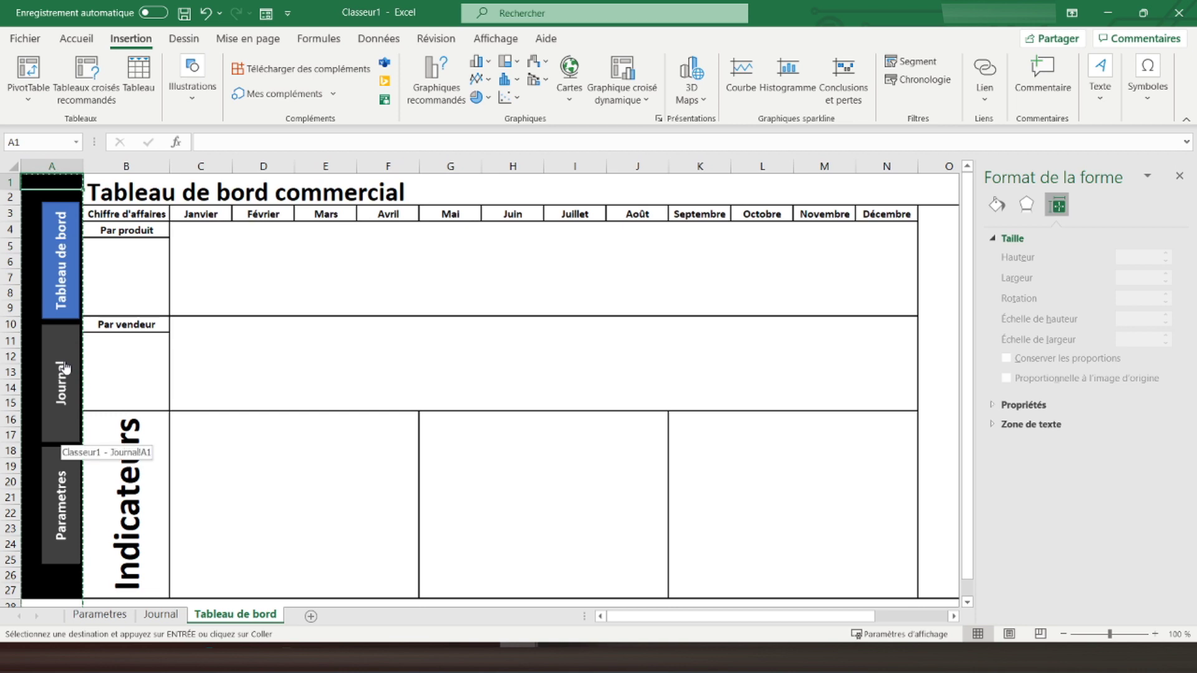
click(65, 371)
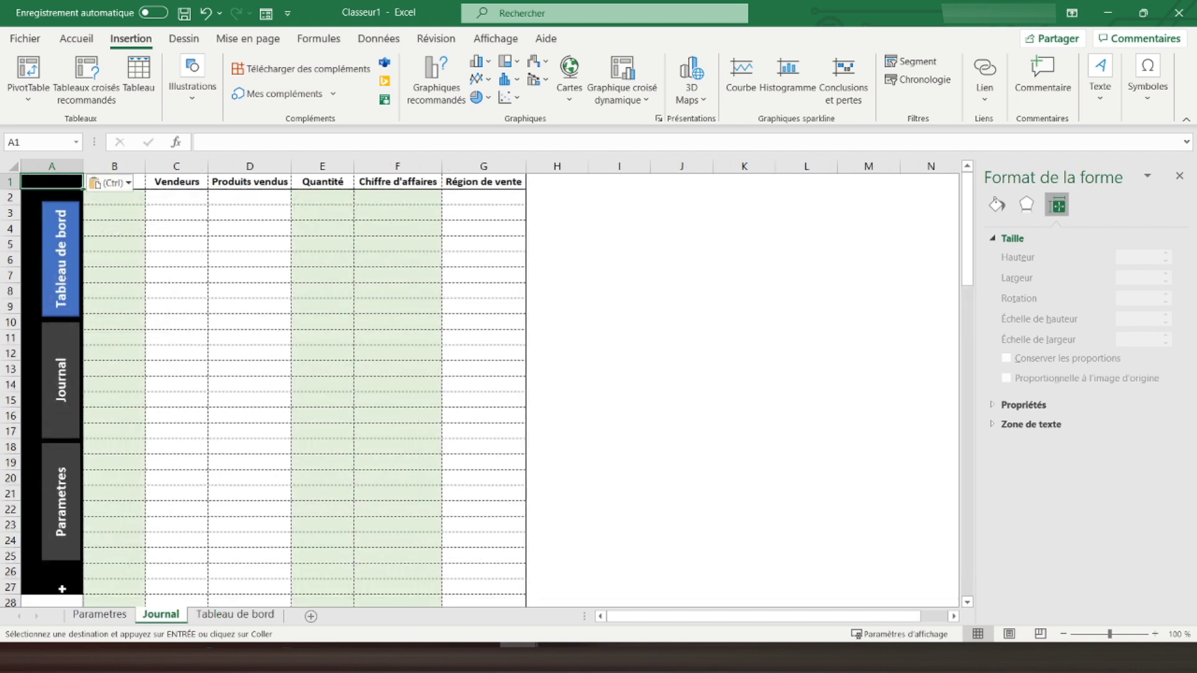
click(32, 310)
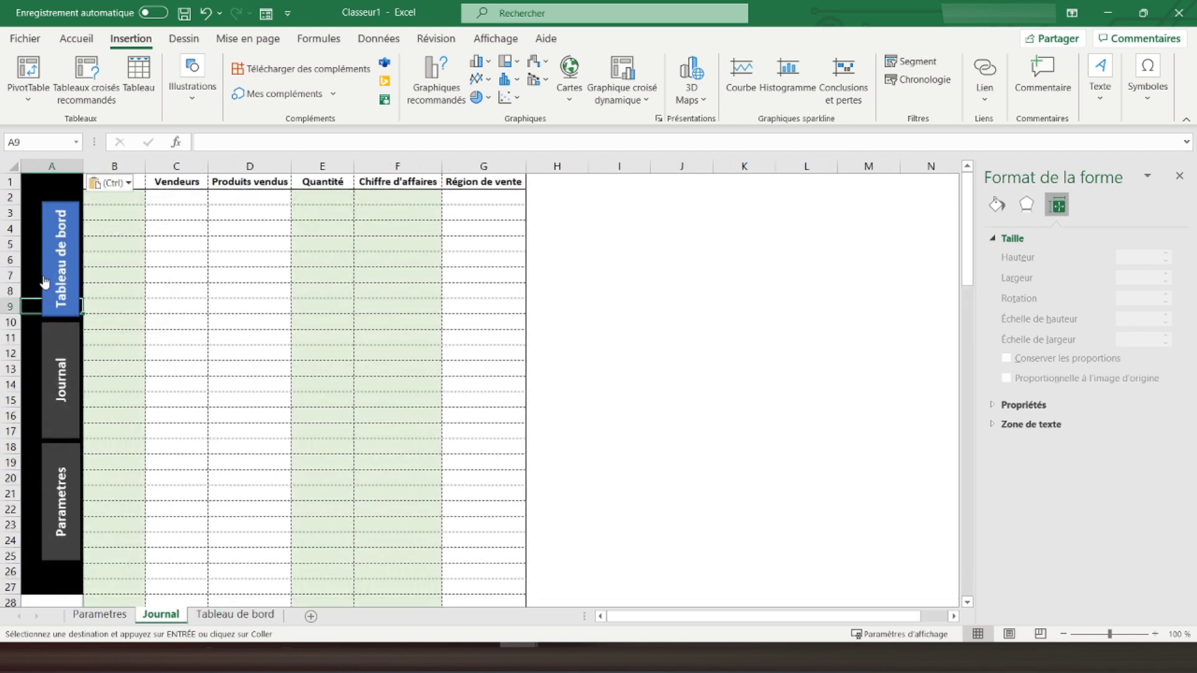
right_click(52, 197)
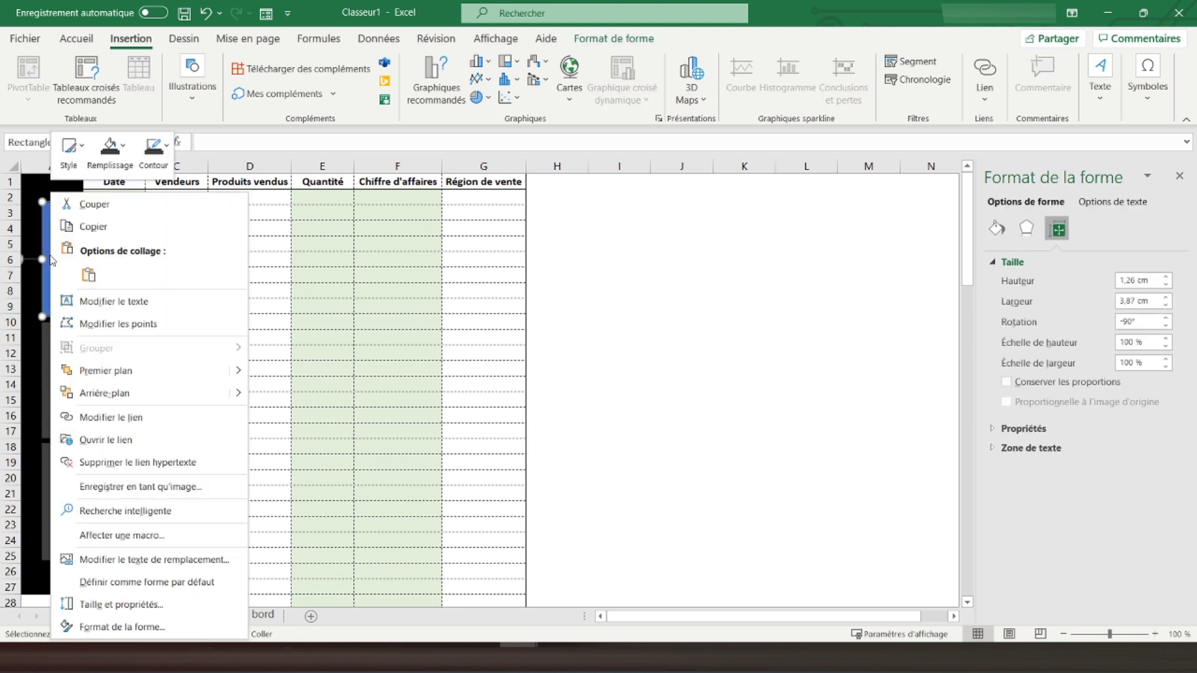
- Recolour the Tableau de bord button's fill and outline dark grey
click(109, 153)
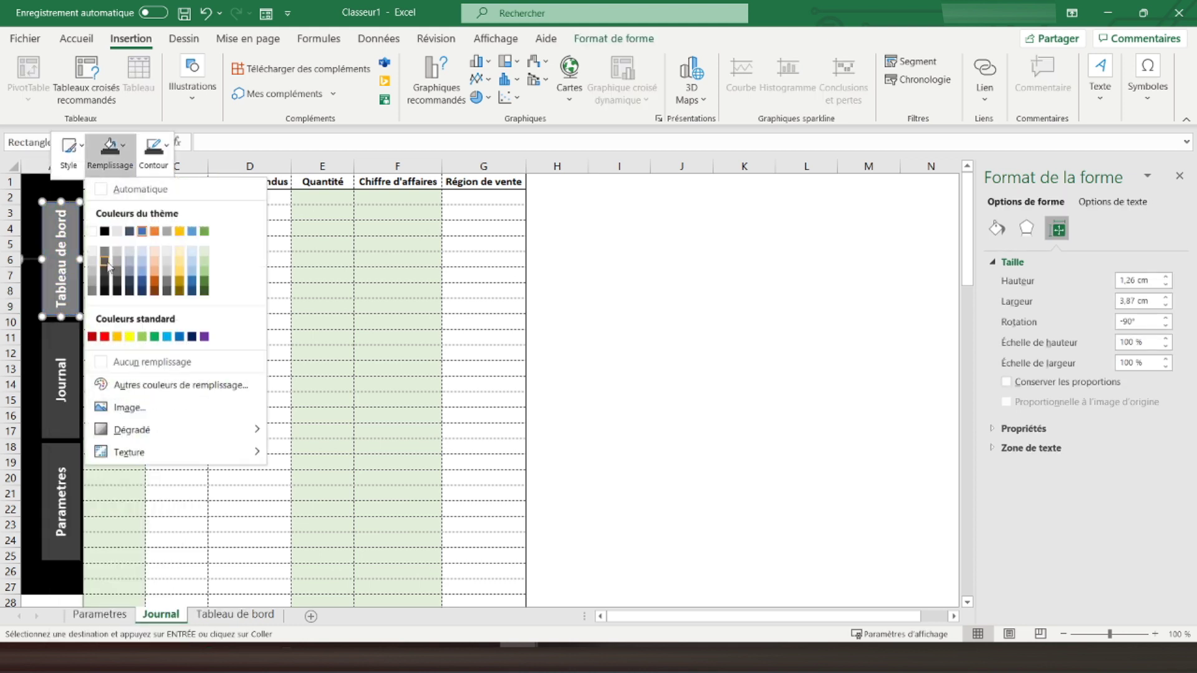
click(106, 272)
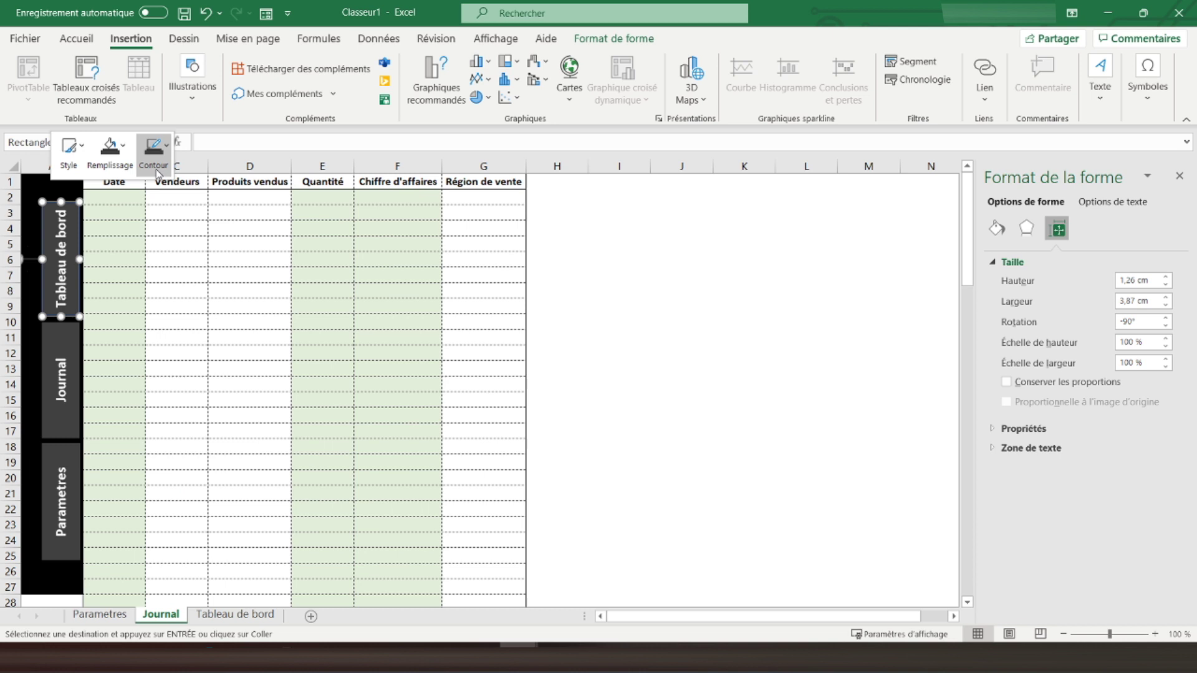
click(153, 150)
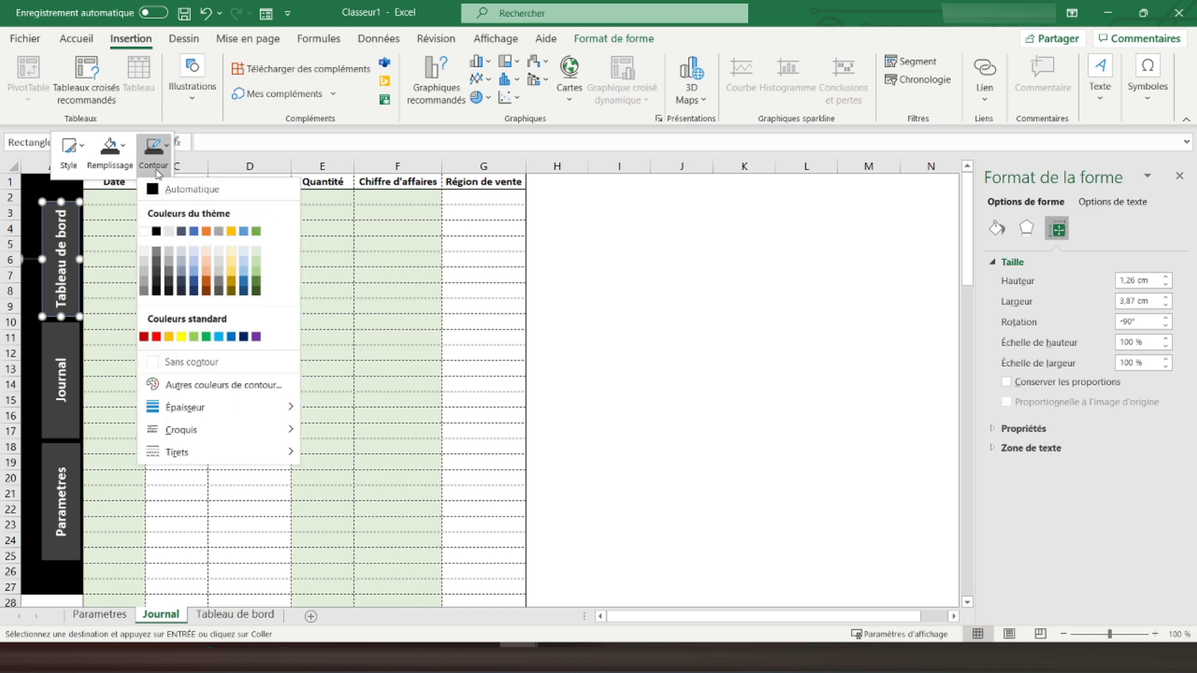
click(156, 267)
- Fill the Journal button blue with a matching outline, then deselect it
right_click(61, 364)
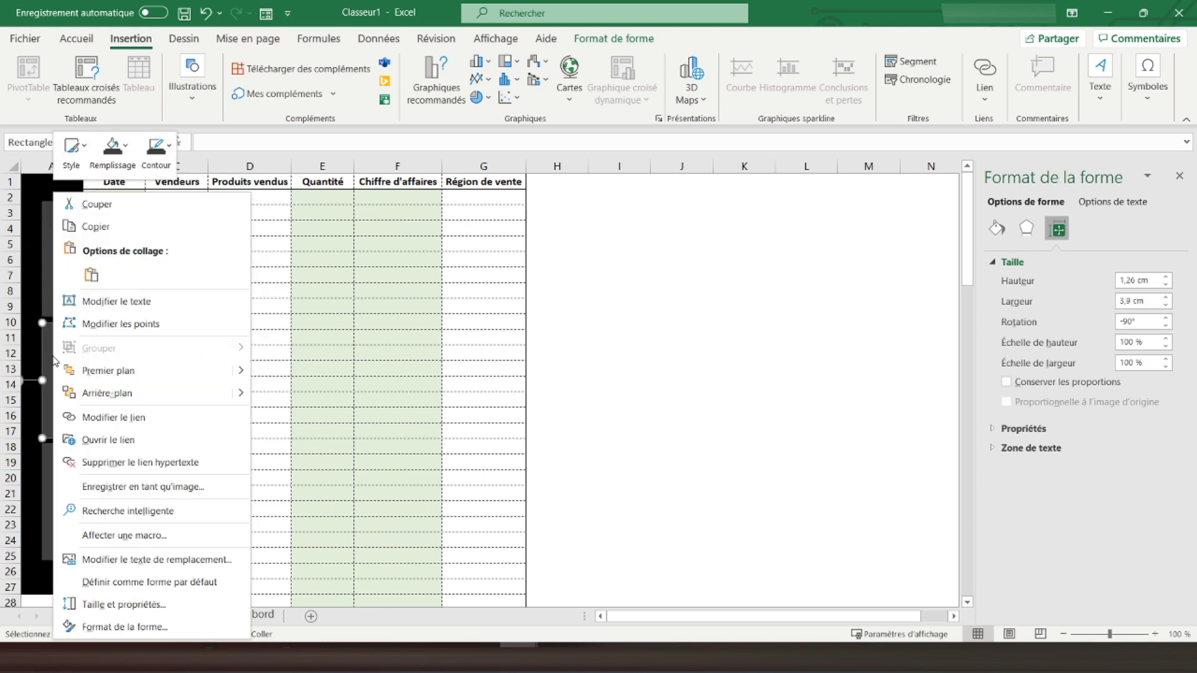
click(121, 170)
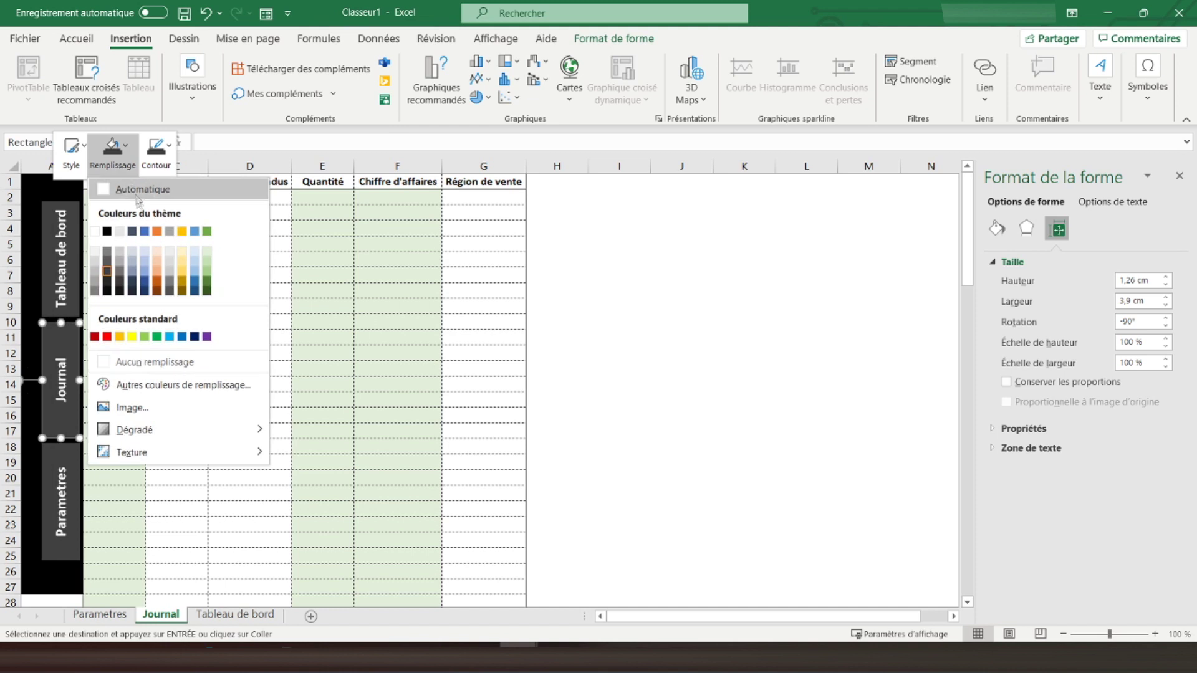
click(144, 233)
click(156, 150)
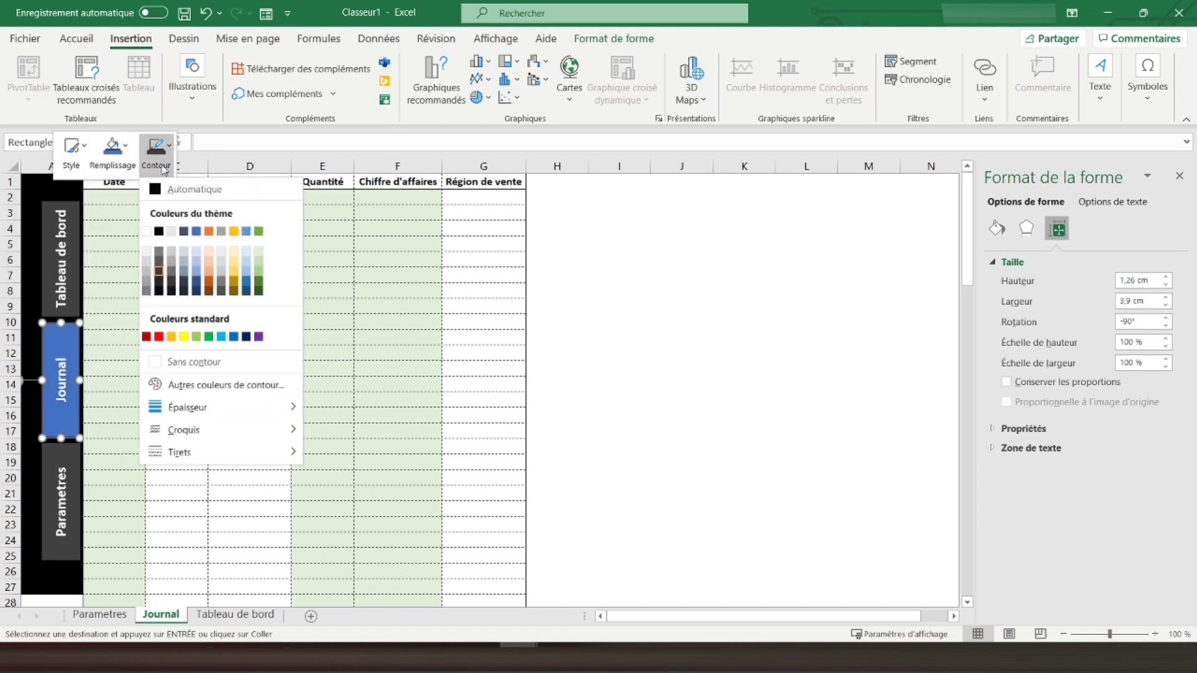
click(196, 232)
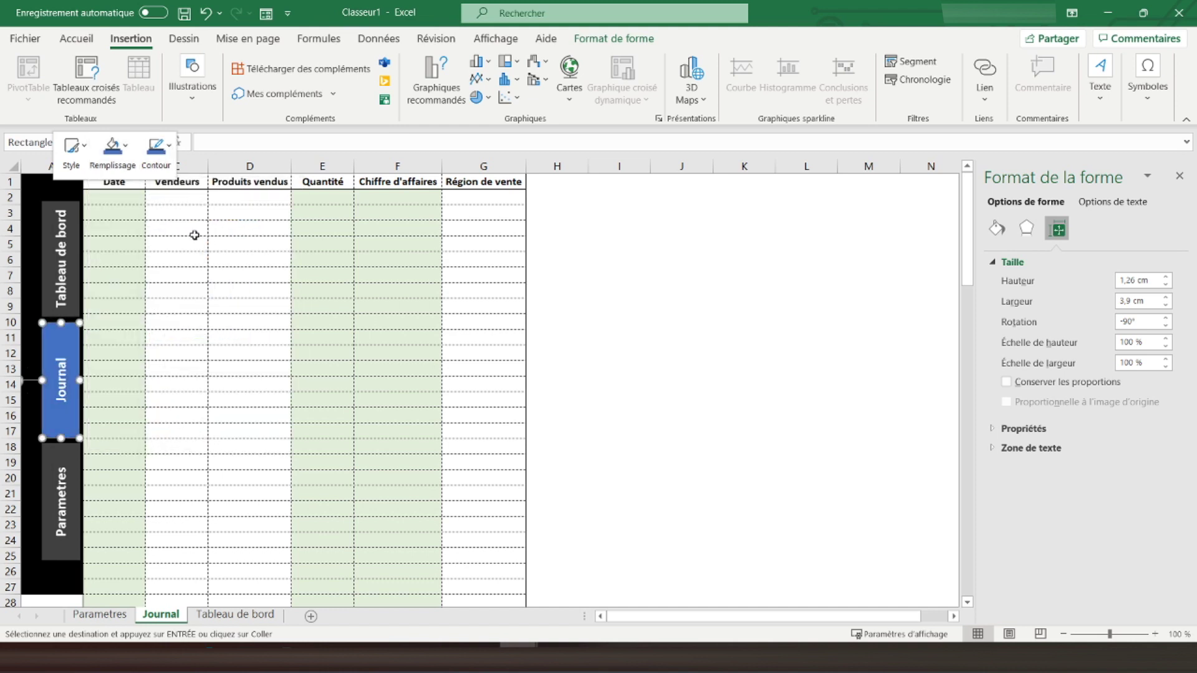
click(32, 305)
click(32, 306)
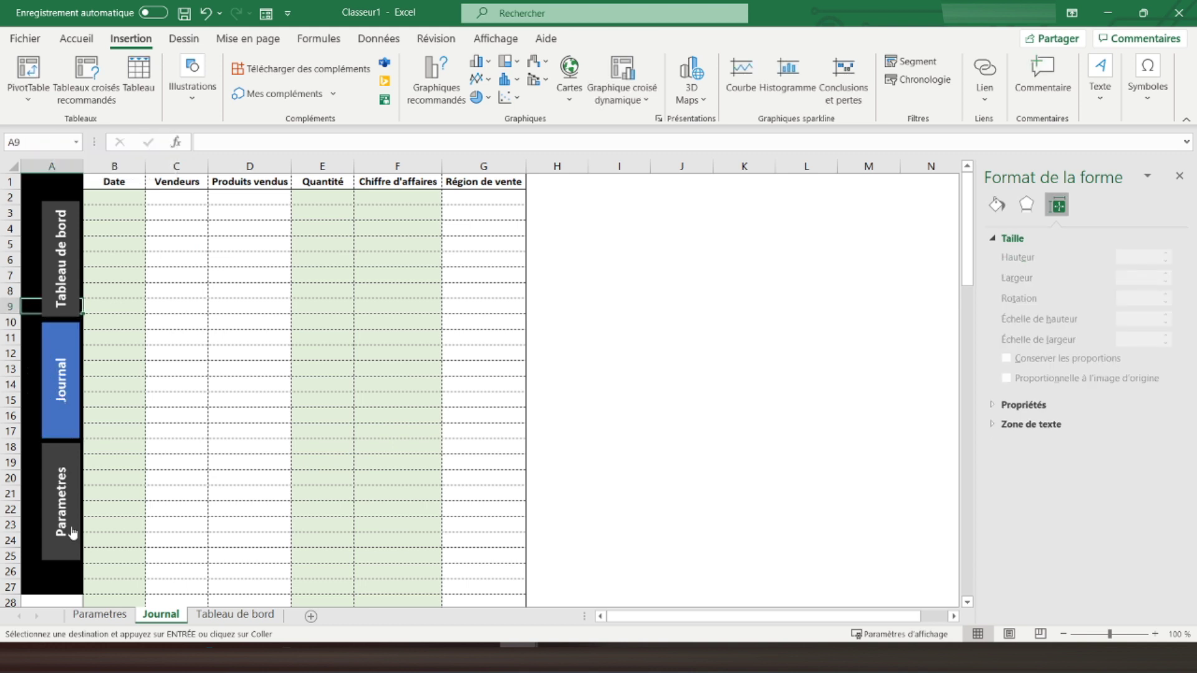
click(55, 166)
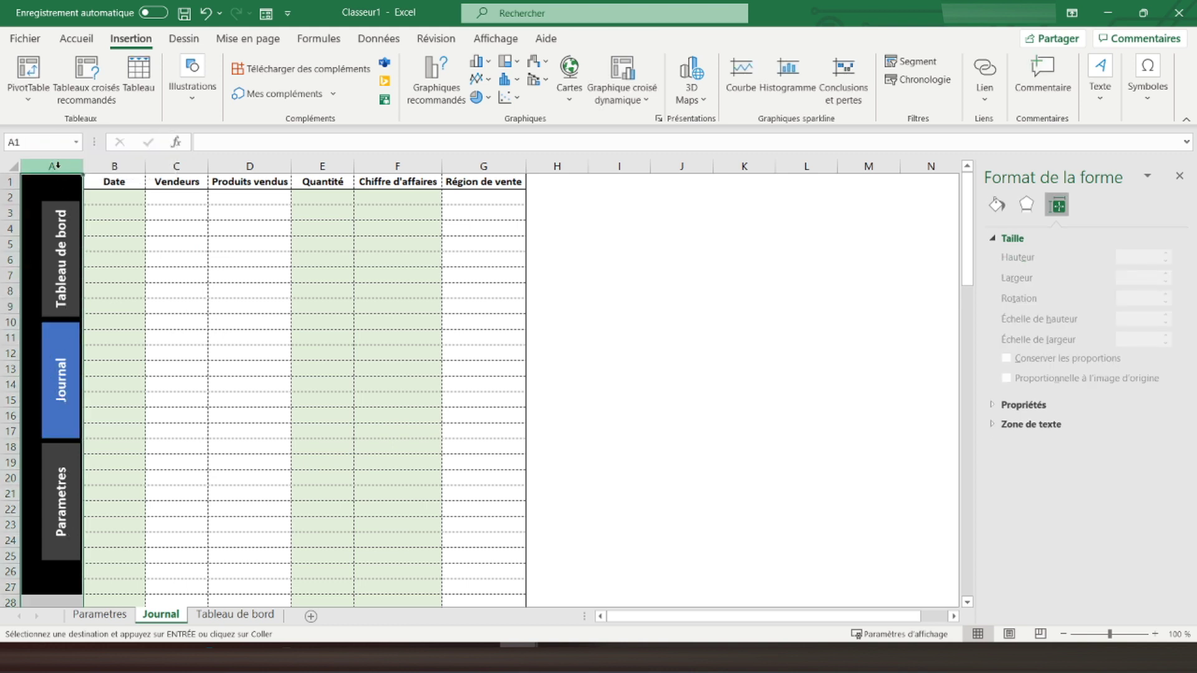
- Copy Journal's navigation column A and paste it into column A of Parametres
right_click(58, 168)
click(85, 202)
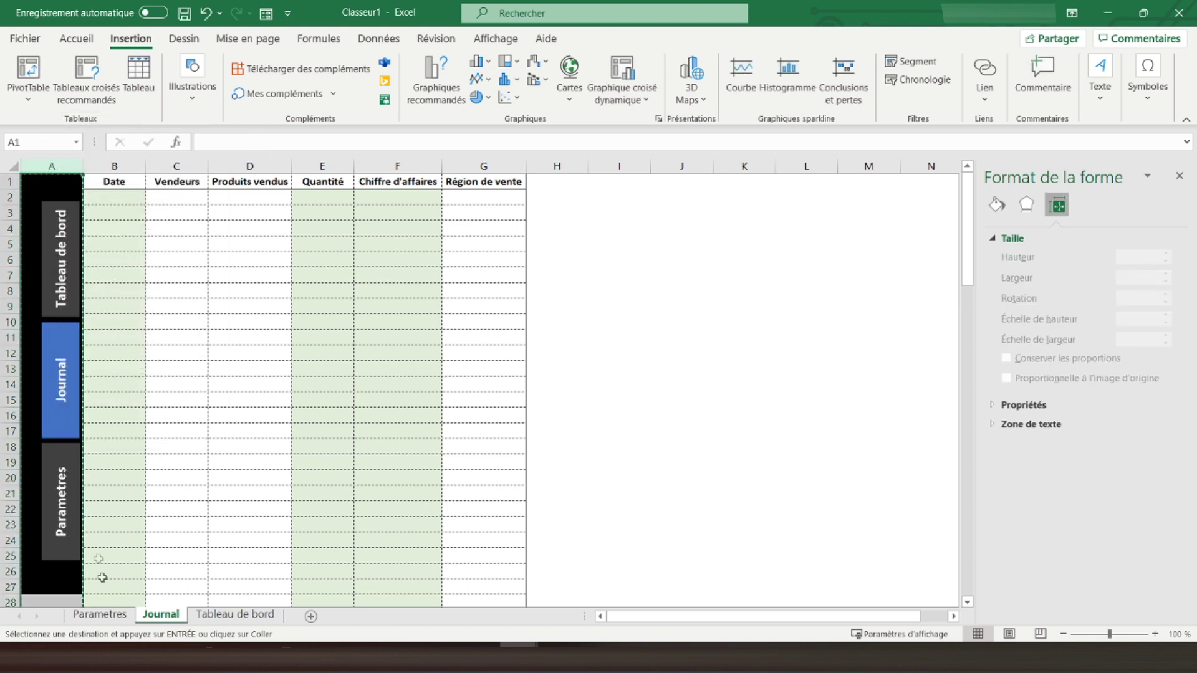
click(100, 614)
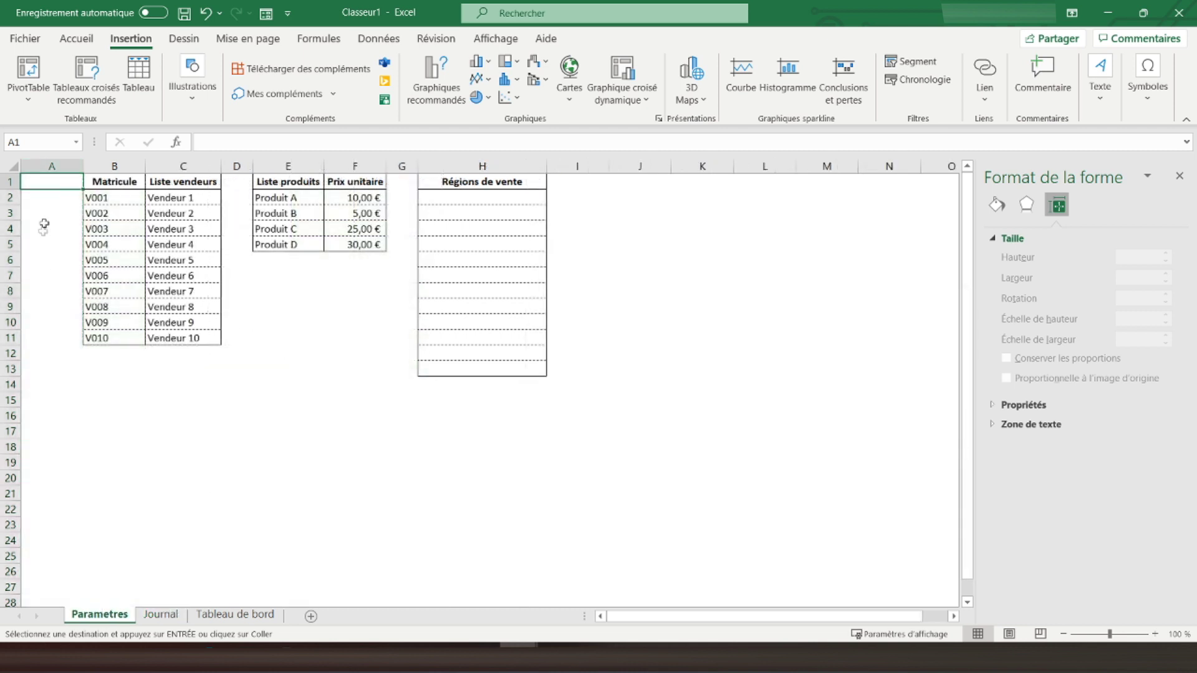
click(54, 166)
right_click(58, 167)
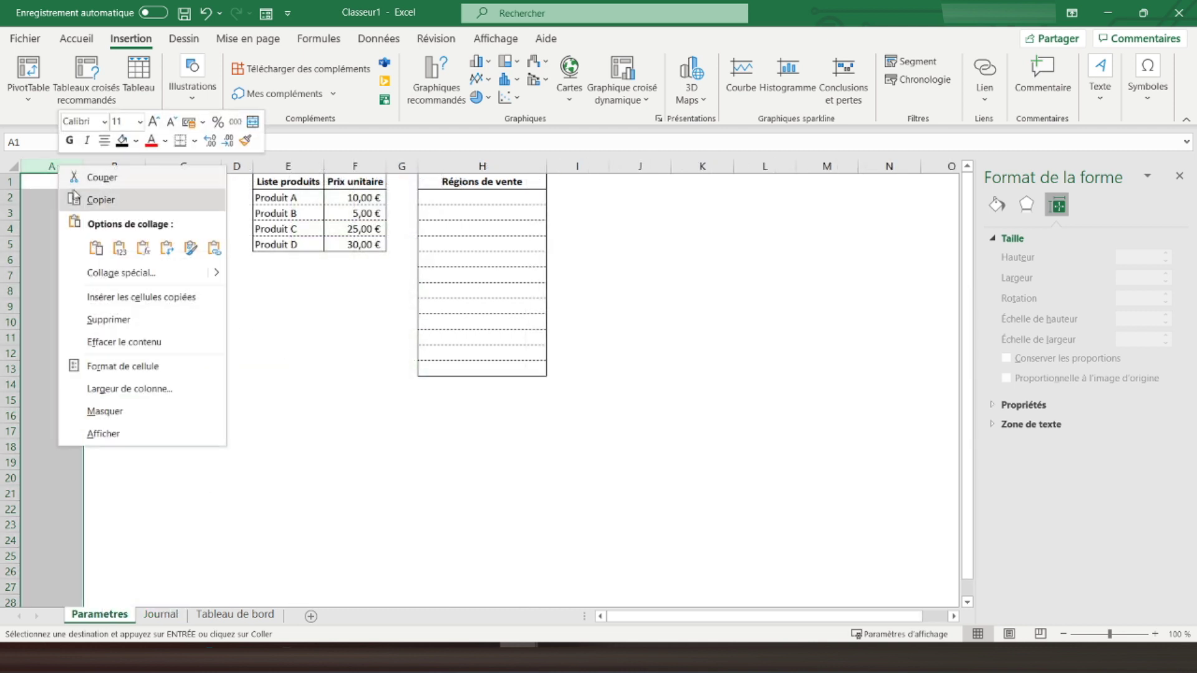
click(95, 247)
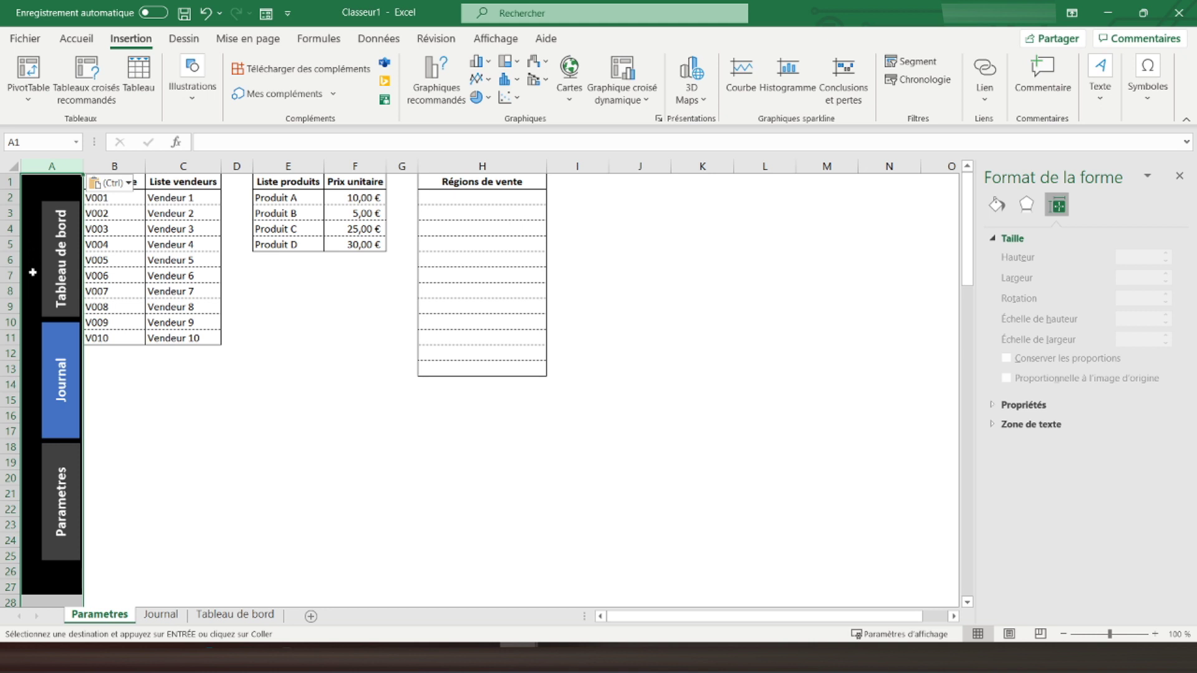
- Make the Journal button's fill and outline dark grey on the Parametres sheet
right_click(53, 361)
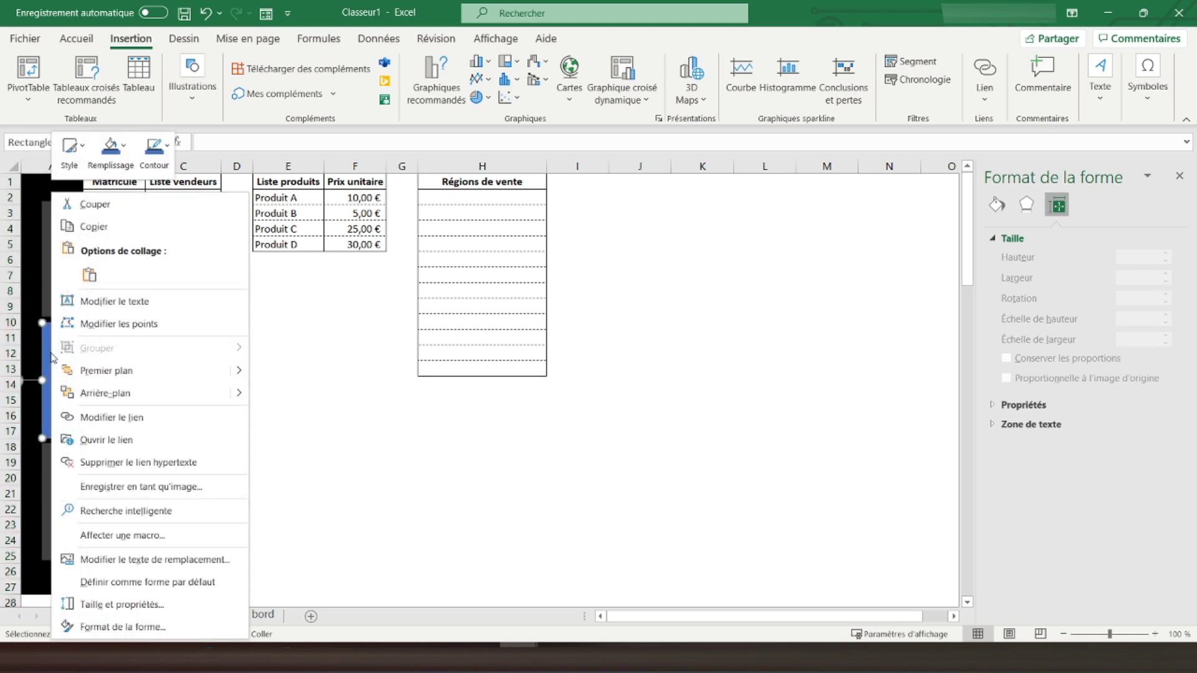
click(112, 162)
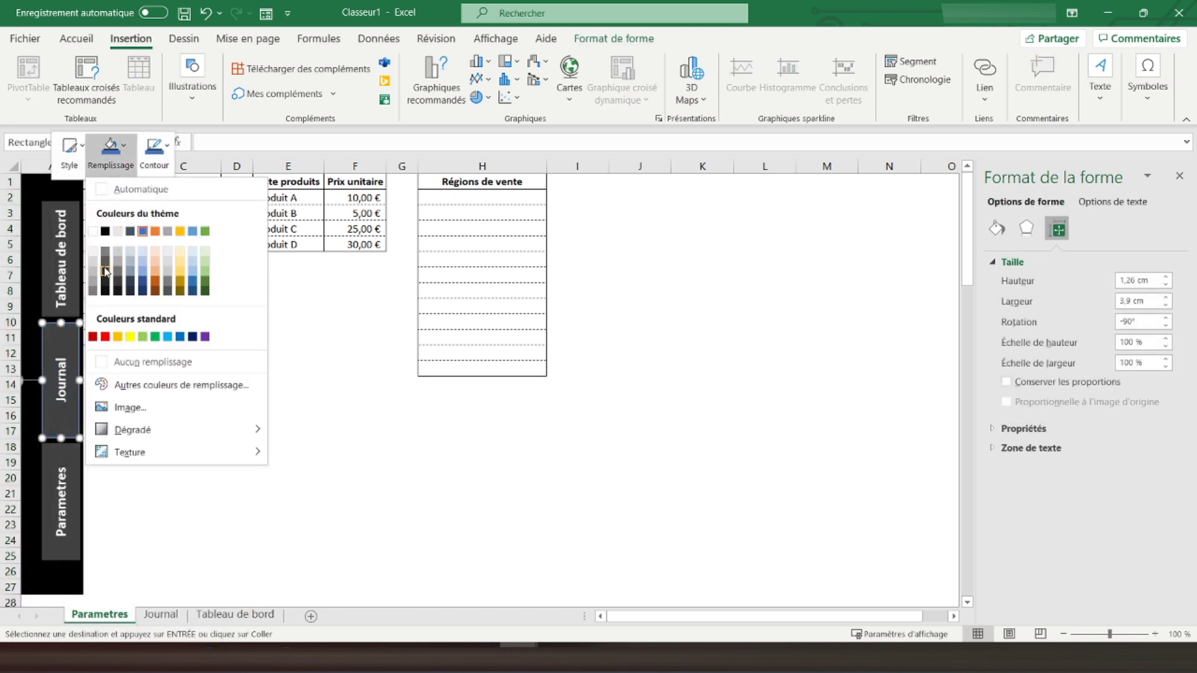
click(105, 262)
click(154, 150)
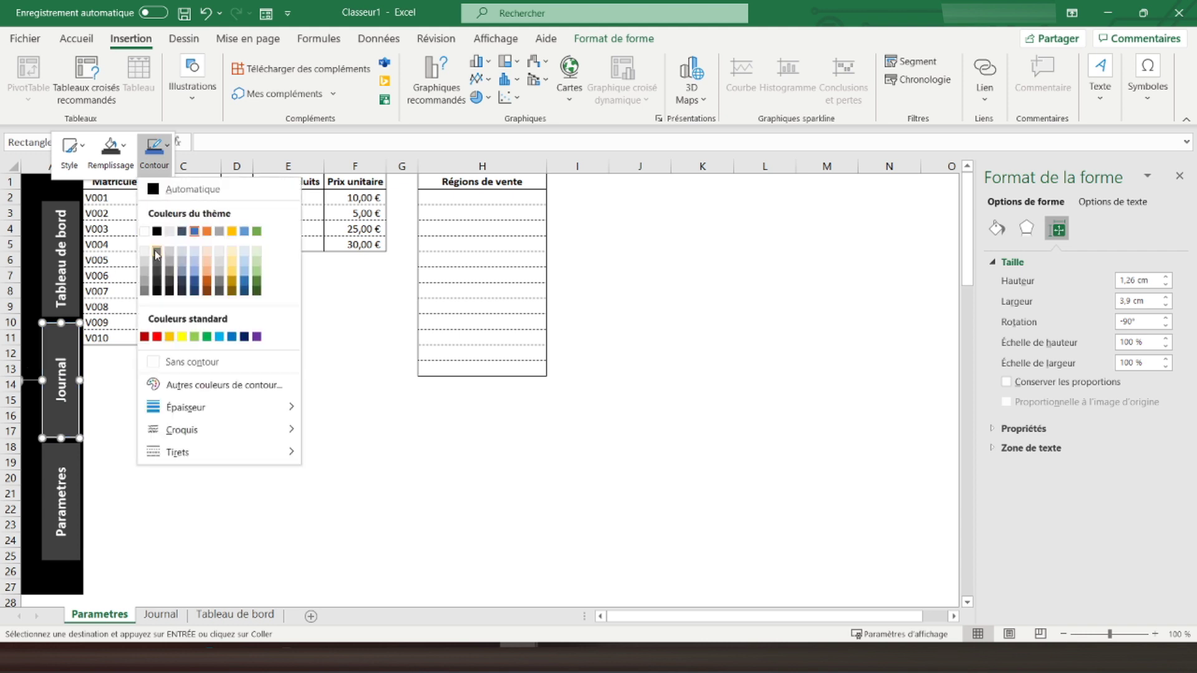
click(169, 286)
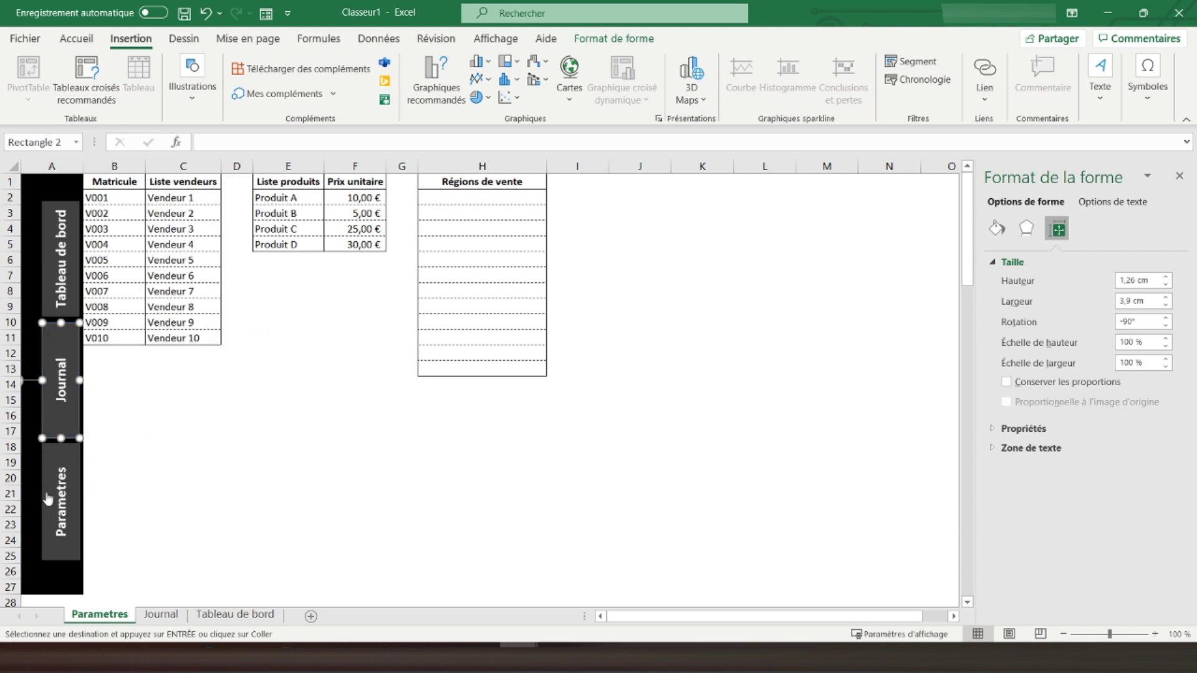
- Fill the Parametres button blue with its outline, then follow the Tableau de bord link
right_click(57, 497)
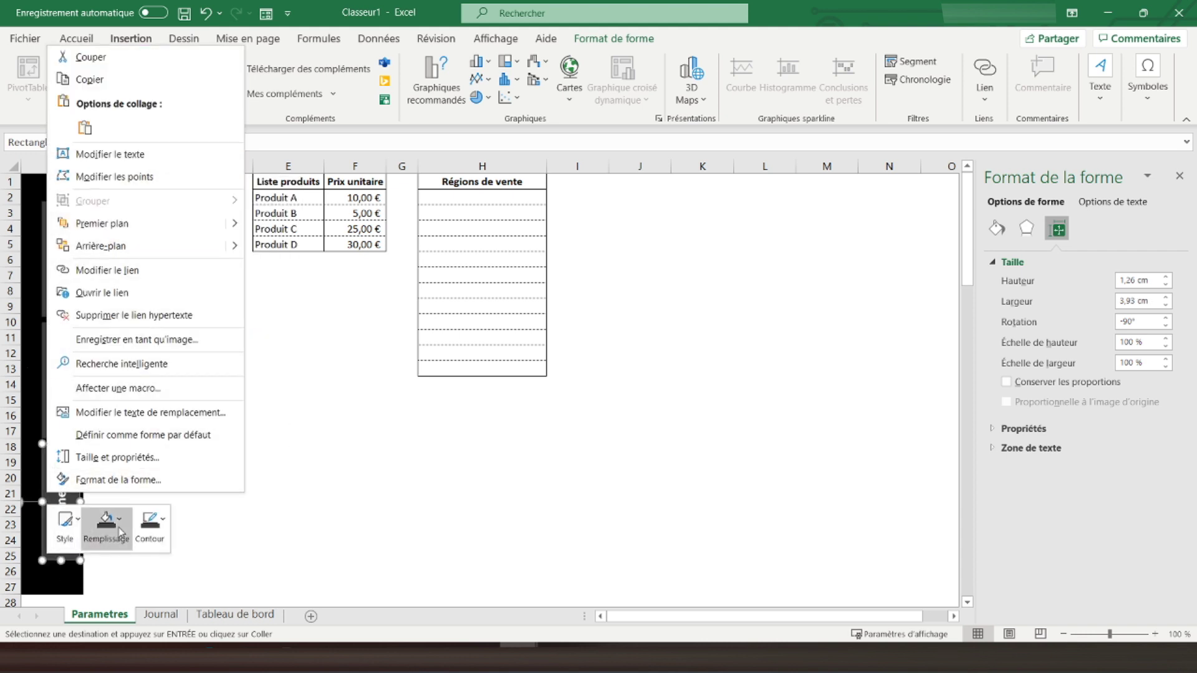
click(106, 524)
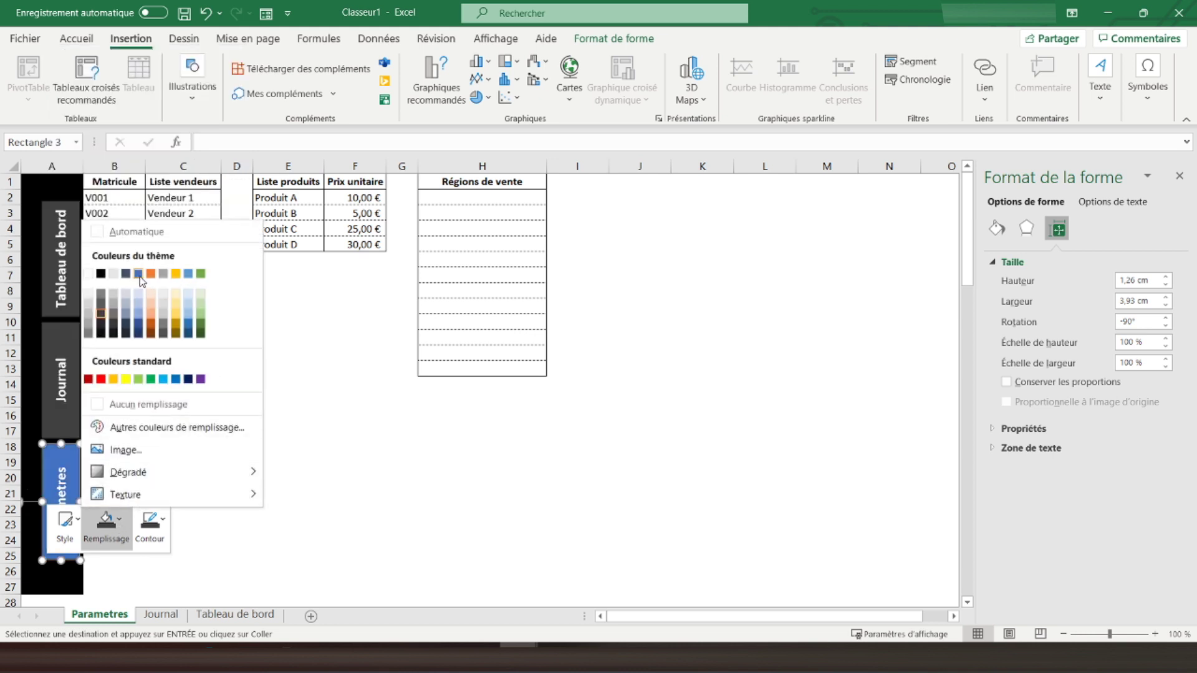
click(138, 273)
click(149, 523)
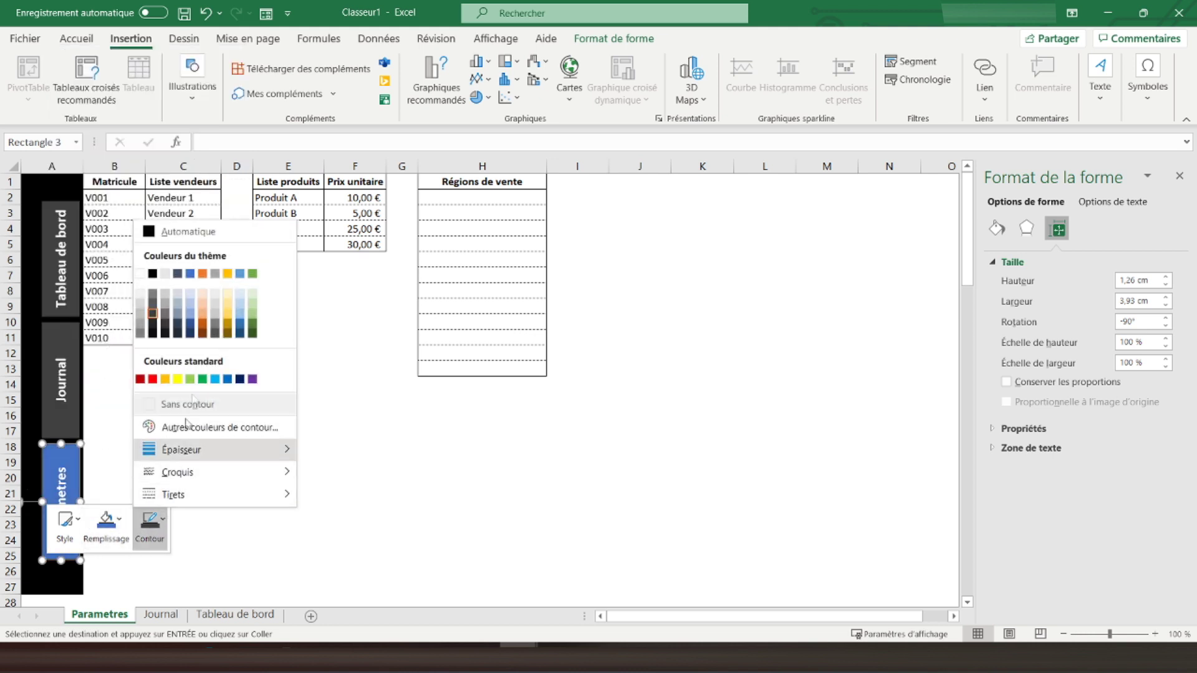
click(188, 273)
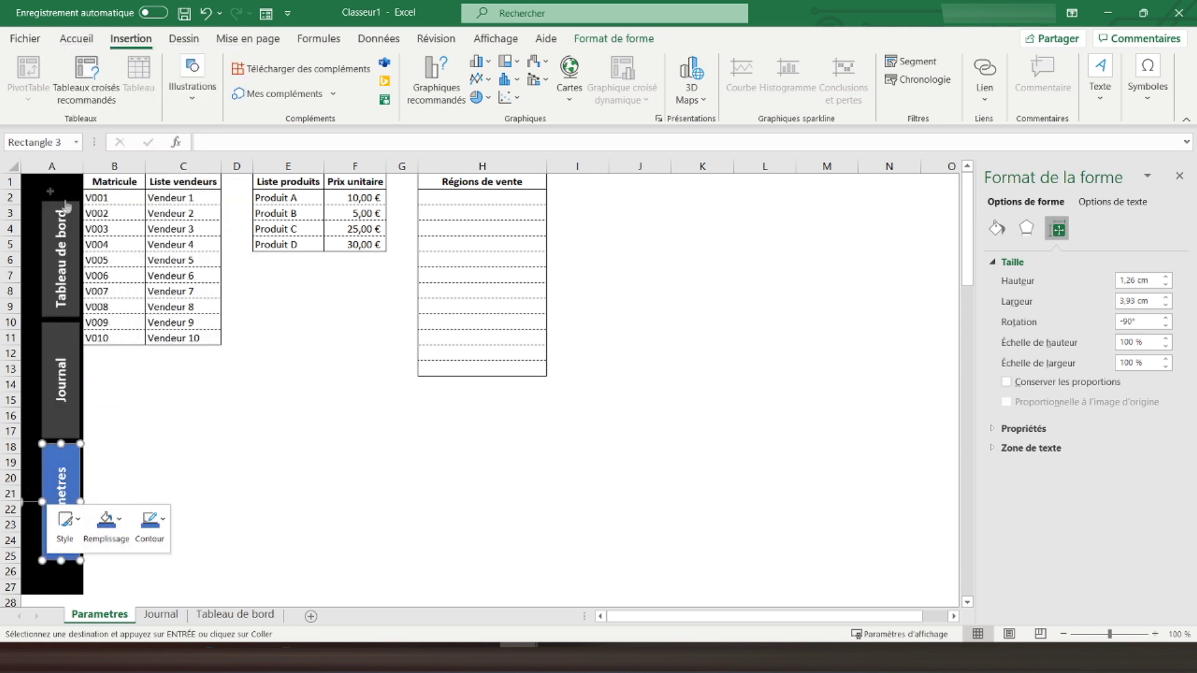
click(65, 250)
- Test the Journal, Parametres and Tableau de bord button links across the sheets
click(59, 413)
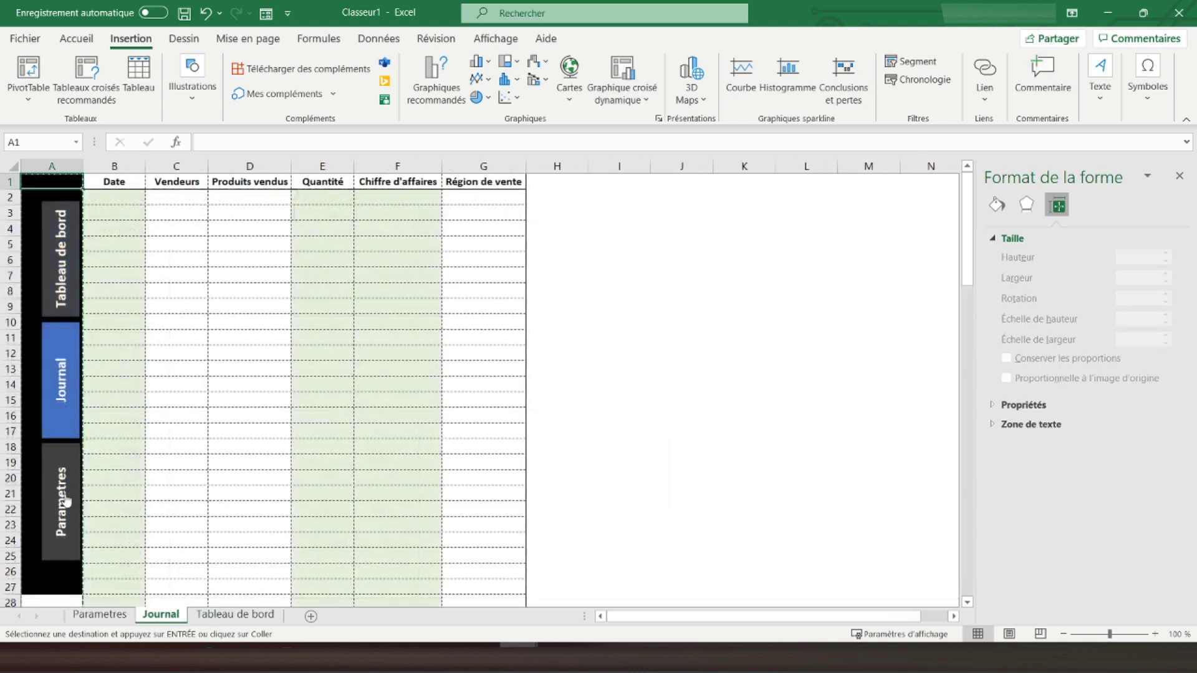
click(61, 480)
click(60, 396)
click(72, 272)
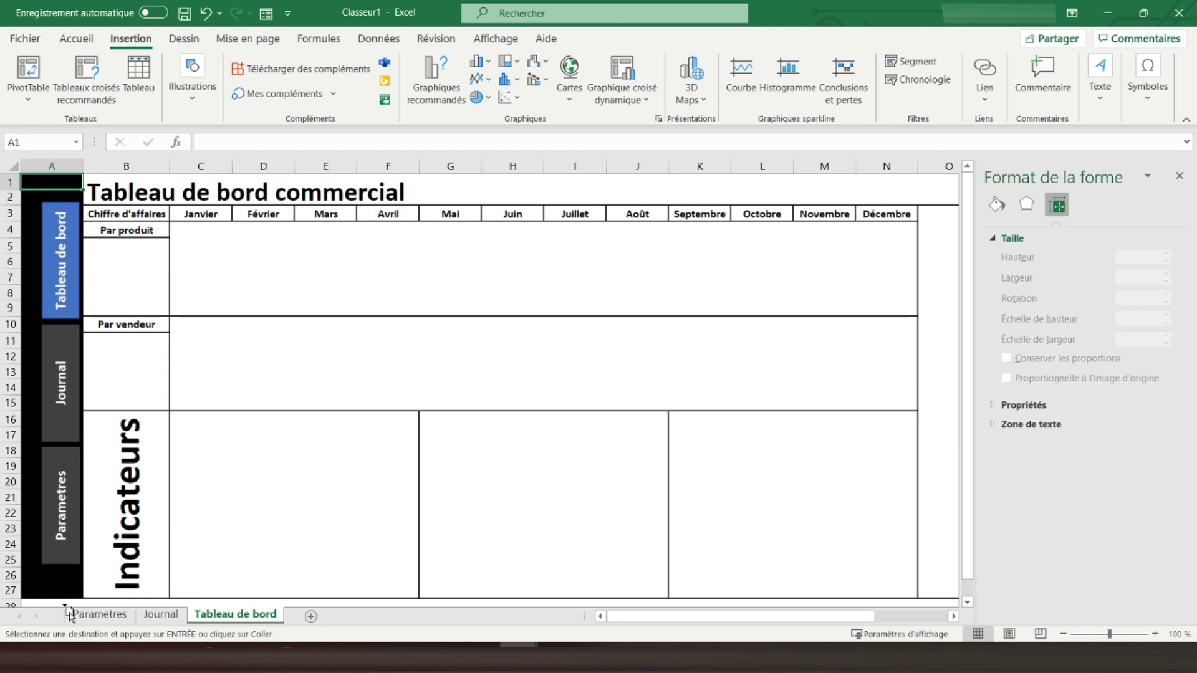
- Reorder the sheet tabs to Tableau de bord, Journal, Parametres
drag(134, 617, 70, 614)
drag(185, 617, 294, 614)
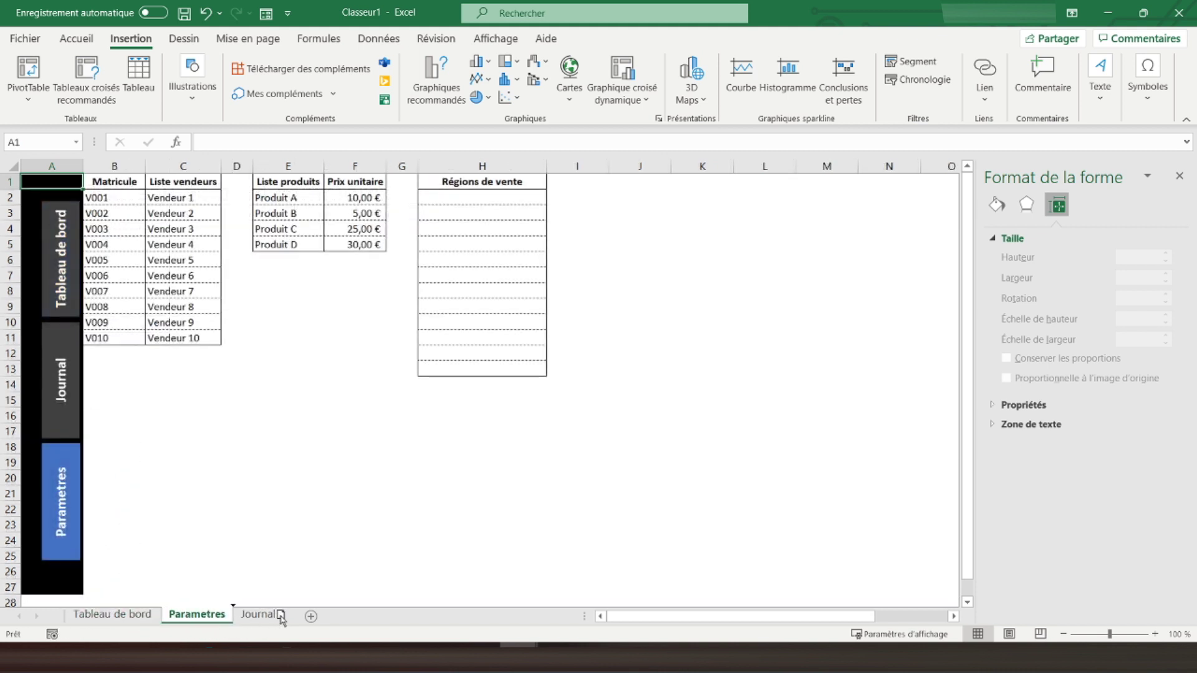
click(124, 618)
- Recheck all navigation links from the dashboard and close the Format de la forme pane
click(63, 367)
click(65, 478)
click(67, 346)
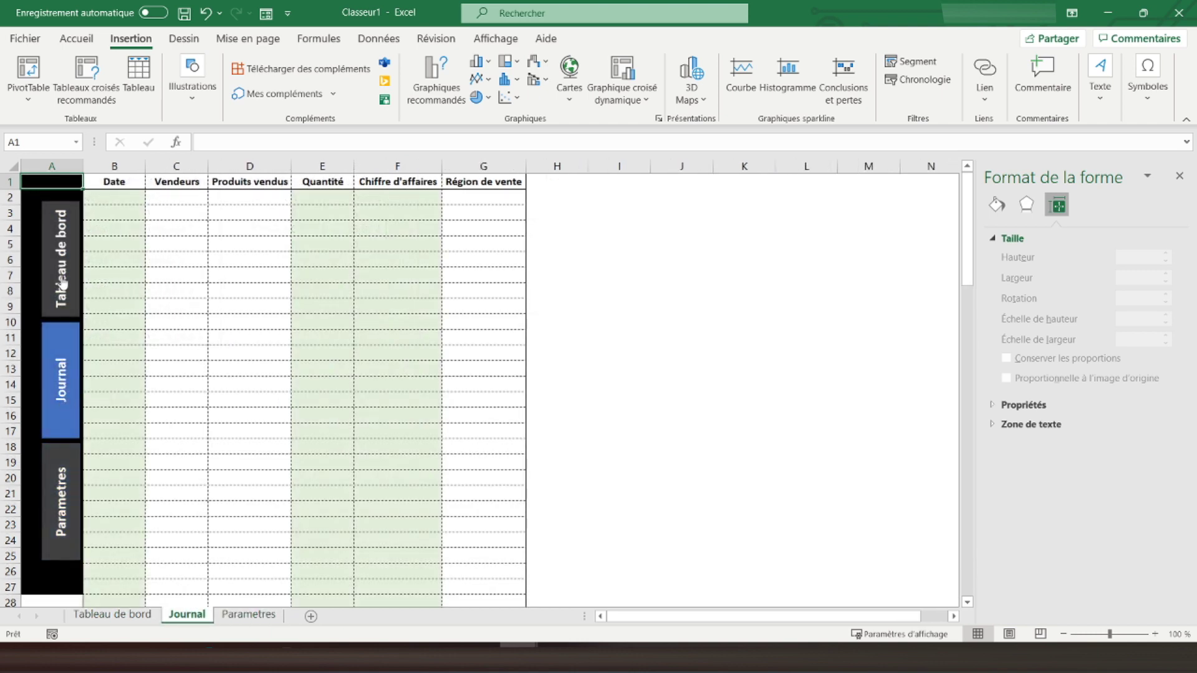
click(62, 285)
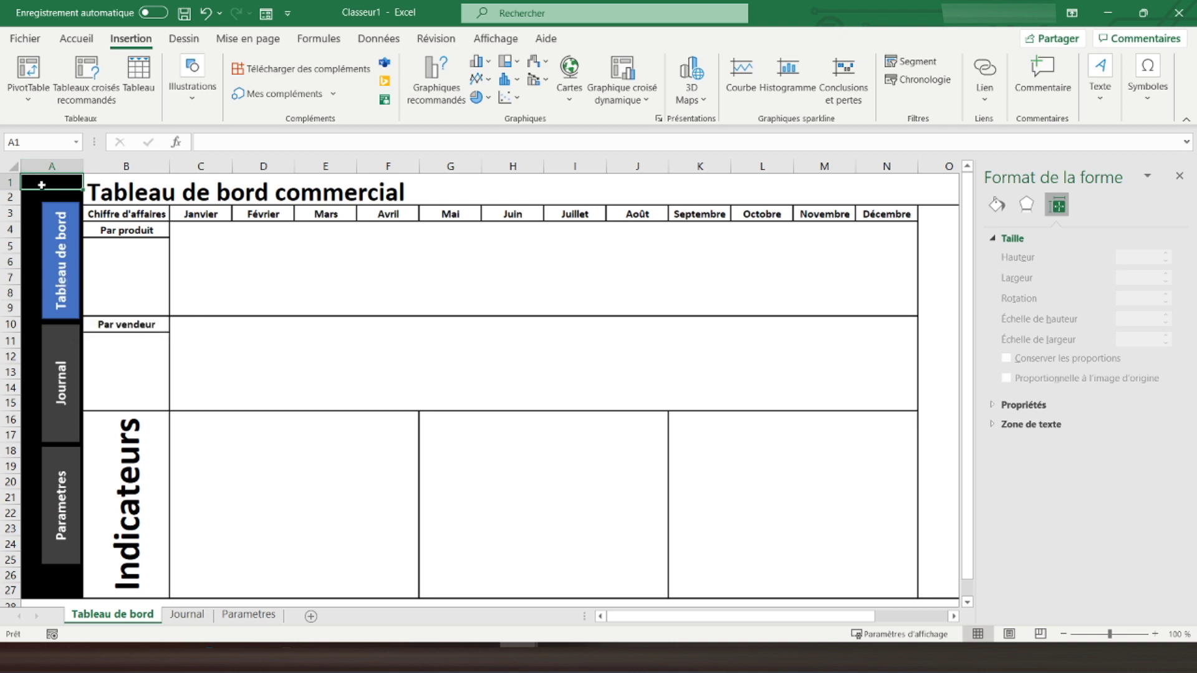
click(1179, 176)
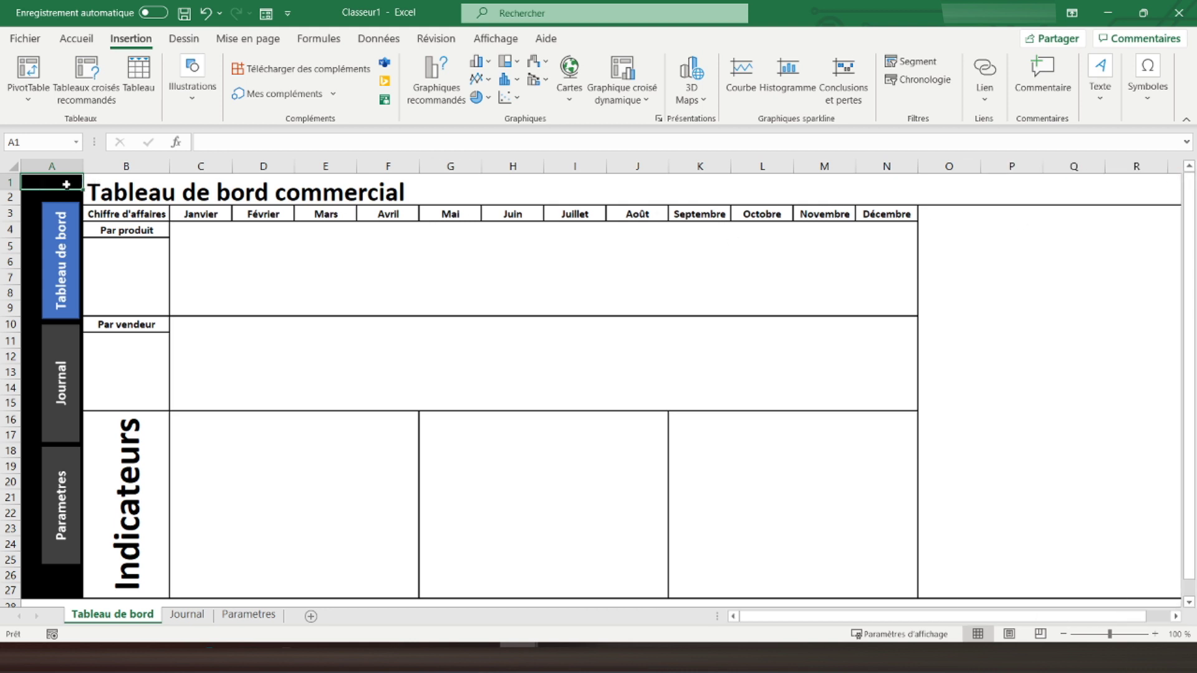